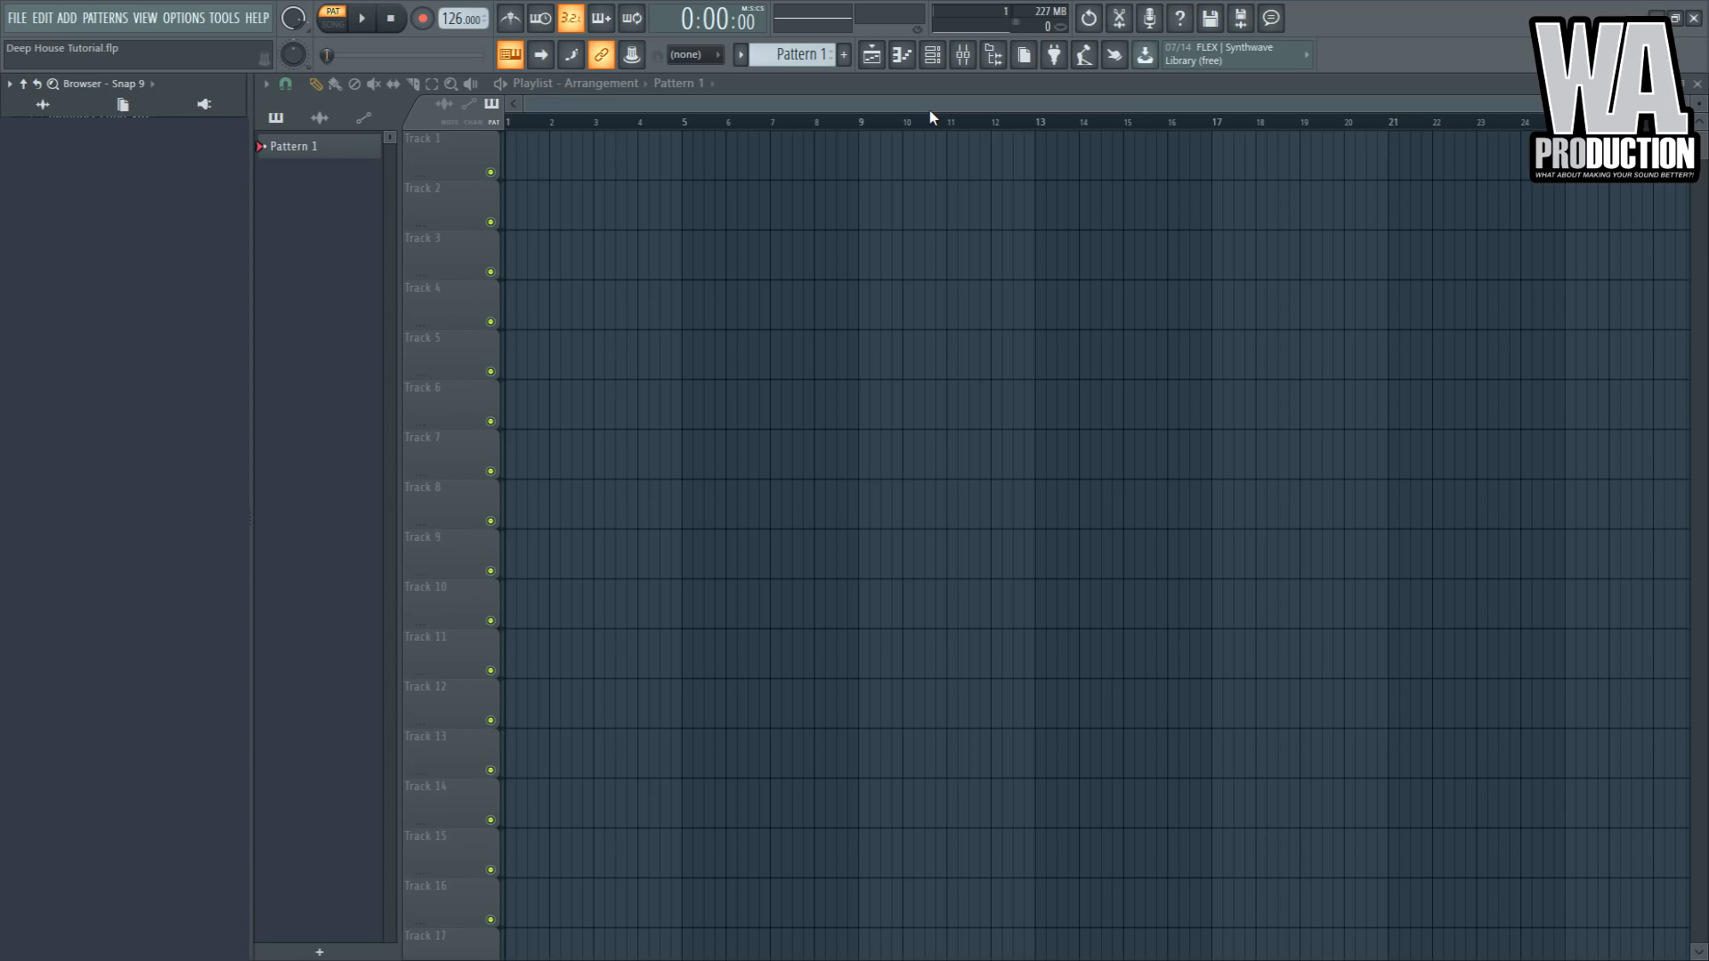
# - Open the channel rack and swap the Serum channel for a Kontakt 5 instrument
pyautogui.click(931, 55)
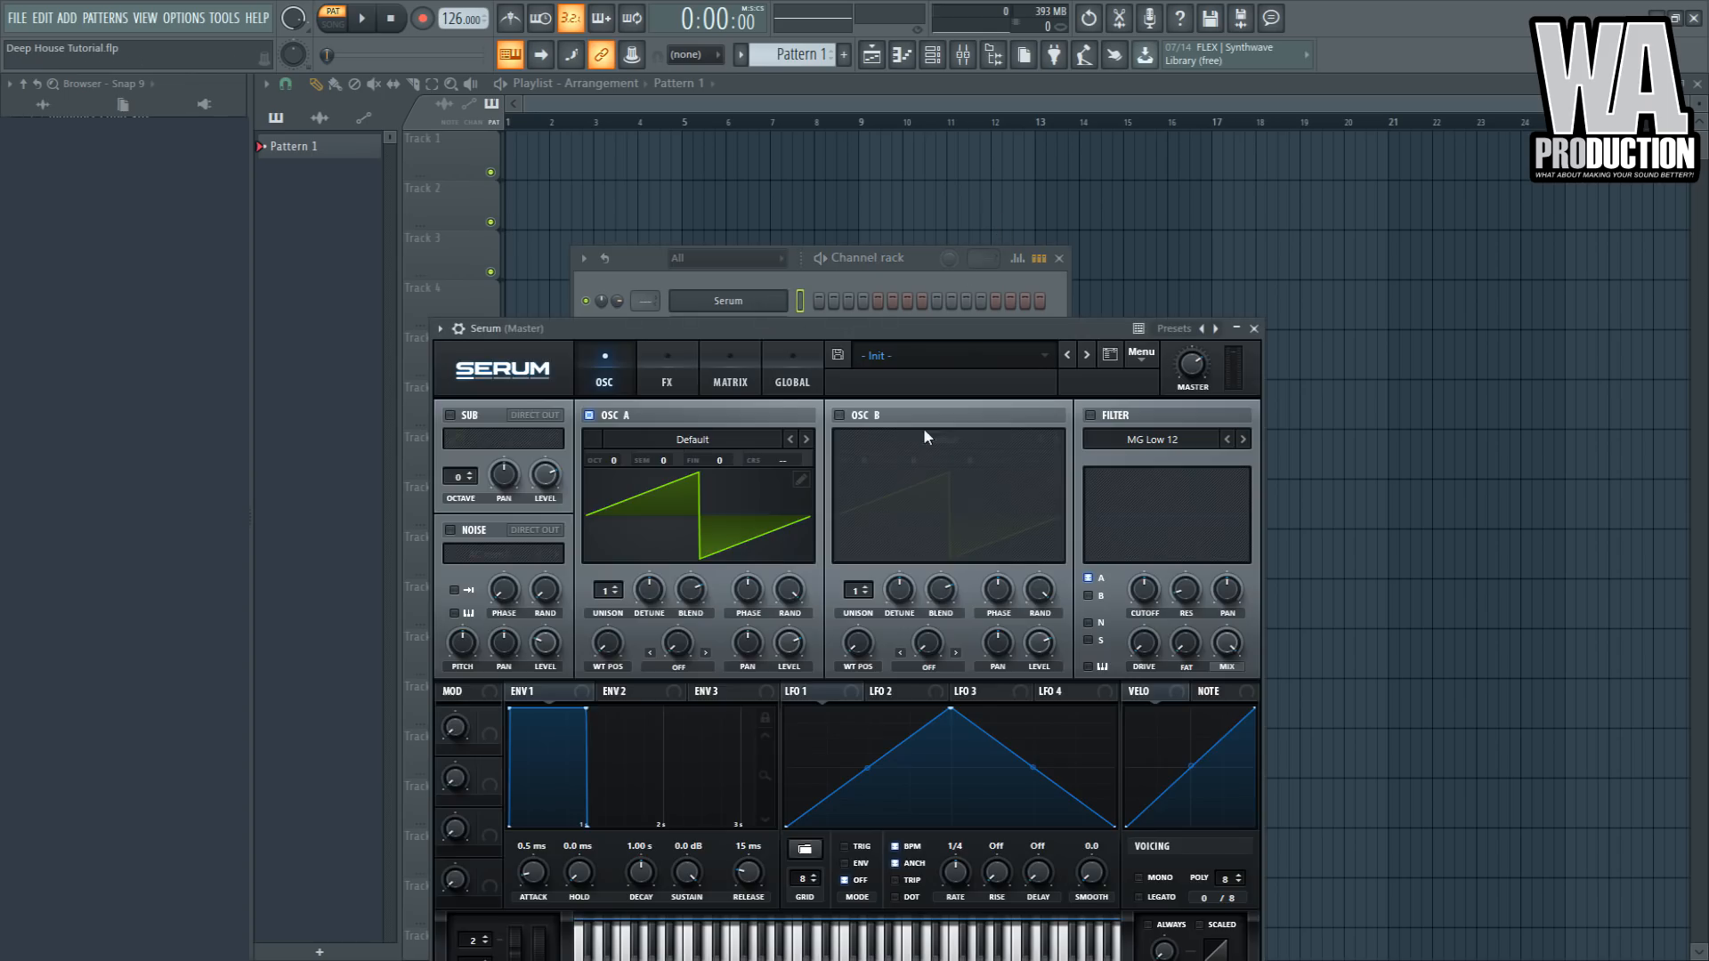
pyautogui.click(776, 278)
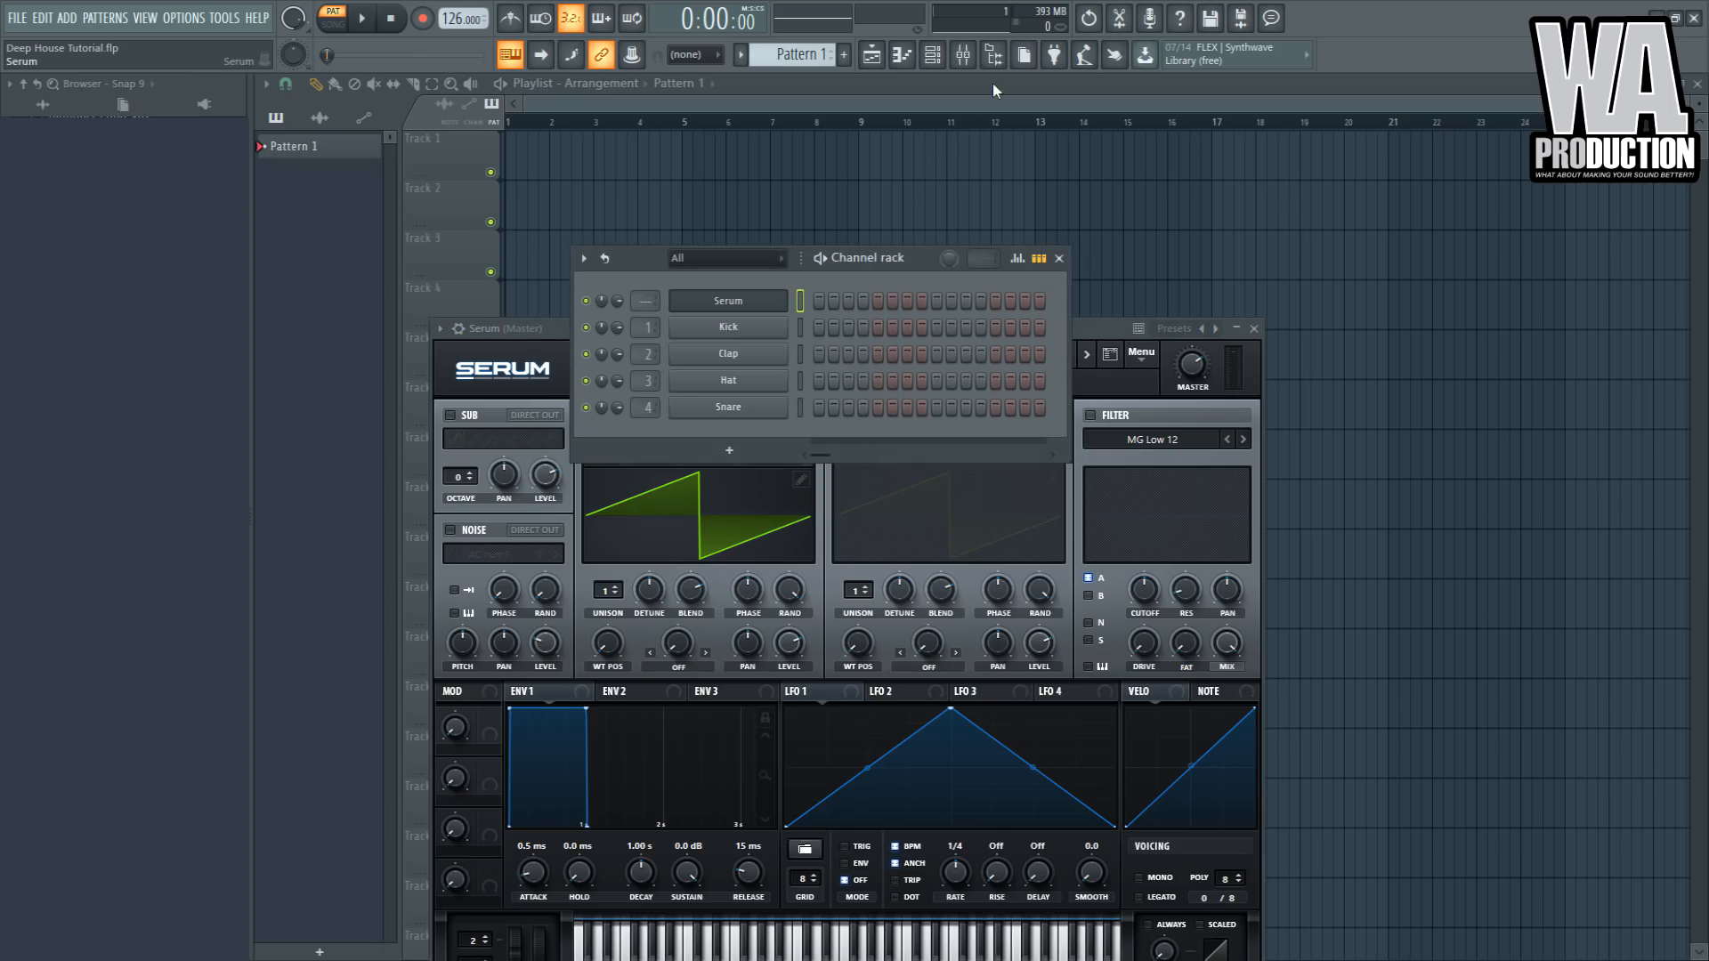
pyautogui.hotkey('ctrl', 'z')
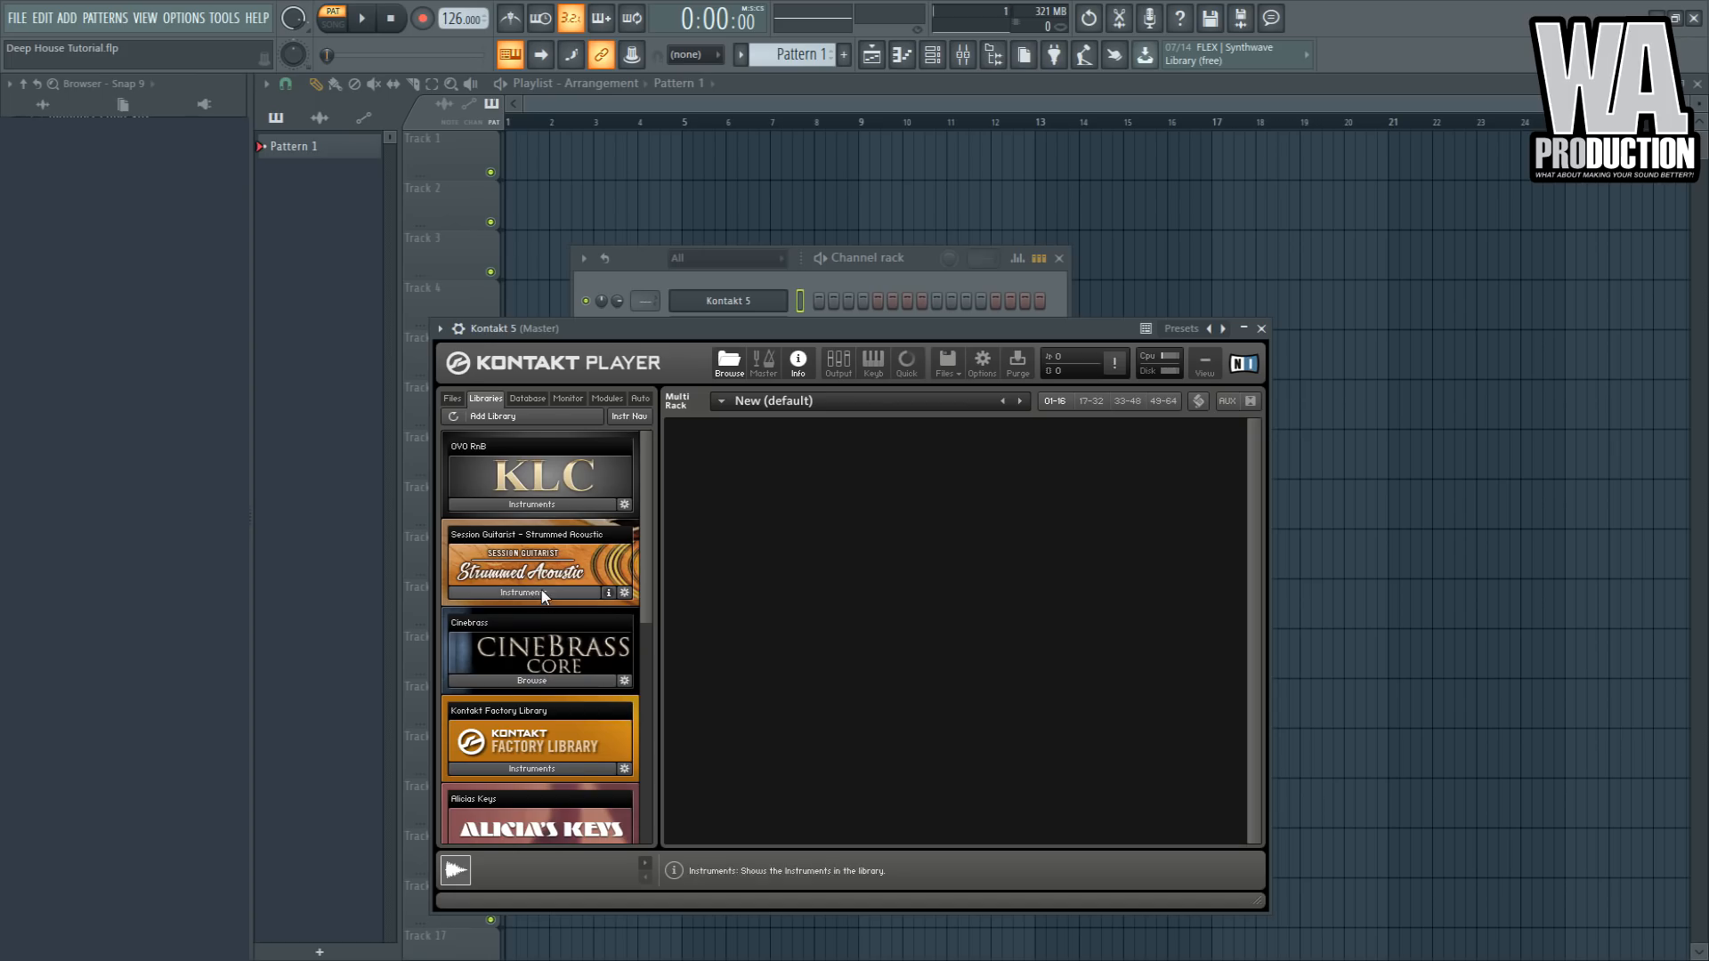
# - Try loading The Grandeur piano from the Kontakt library and opening its piano roll
pyautogui.scroll(-1, 534, 667)
pyautogui.scroll(-5, 555, 626)
pyautogui.click(523, 766)
pyautogui.doubleClick(537, 788)
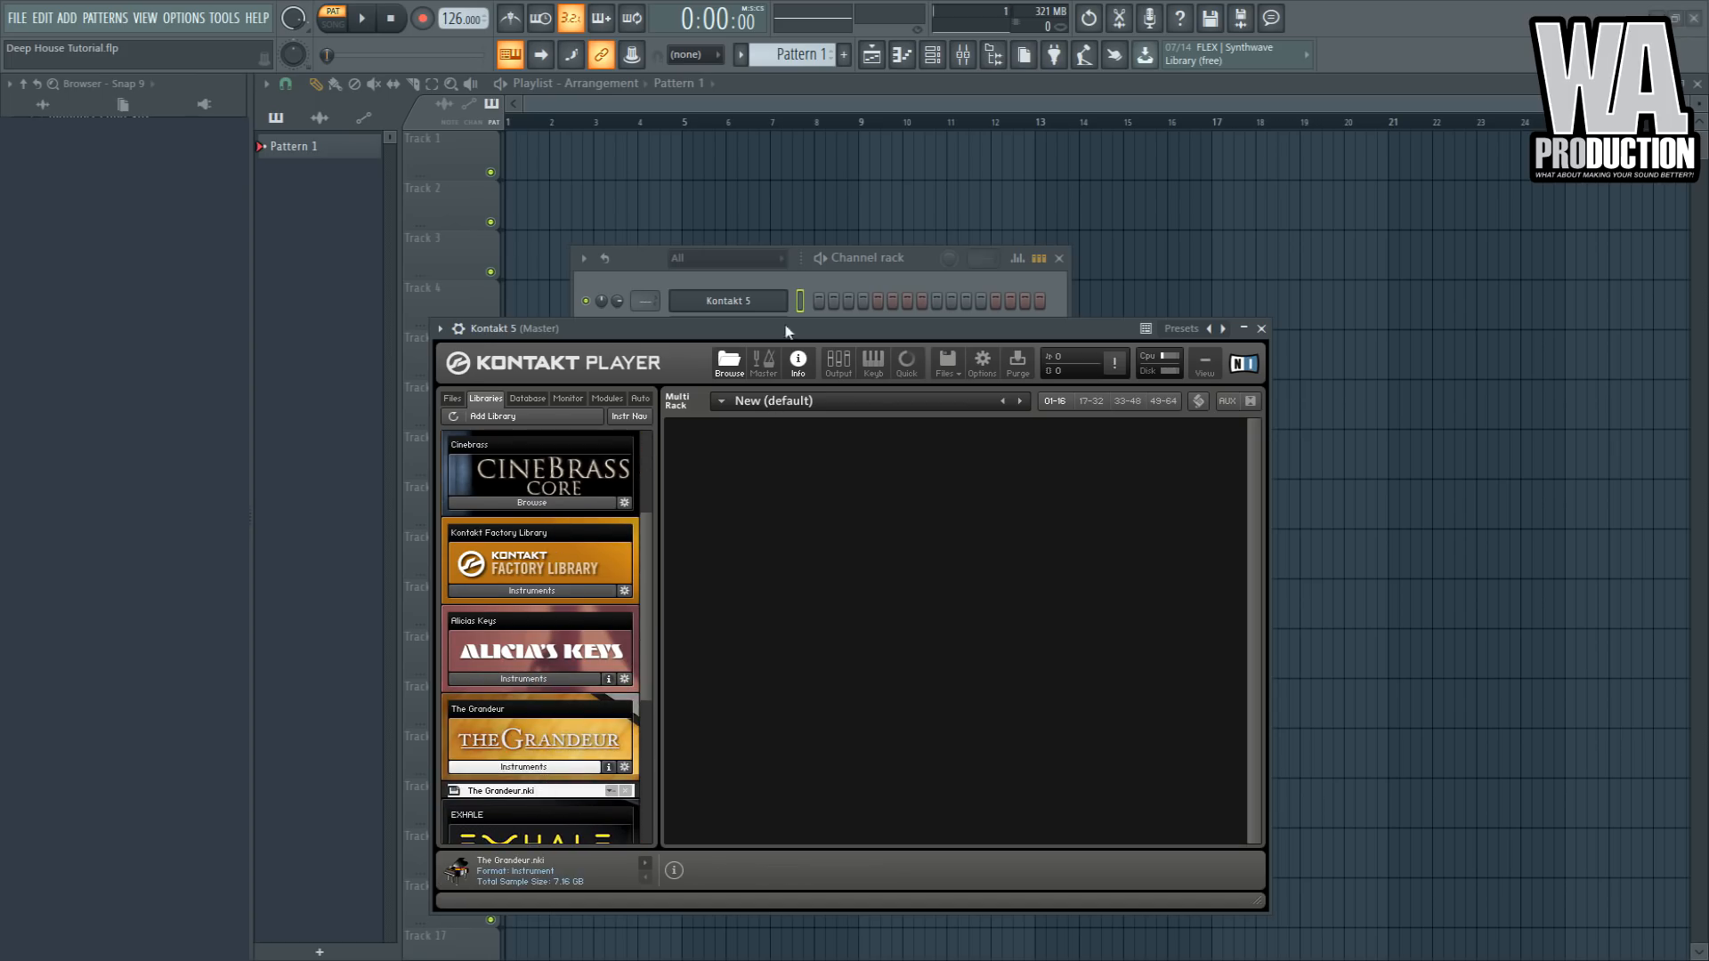
pyautogui.click(742, 301)
pyautogui.press('F7')
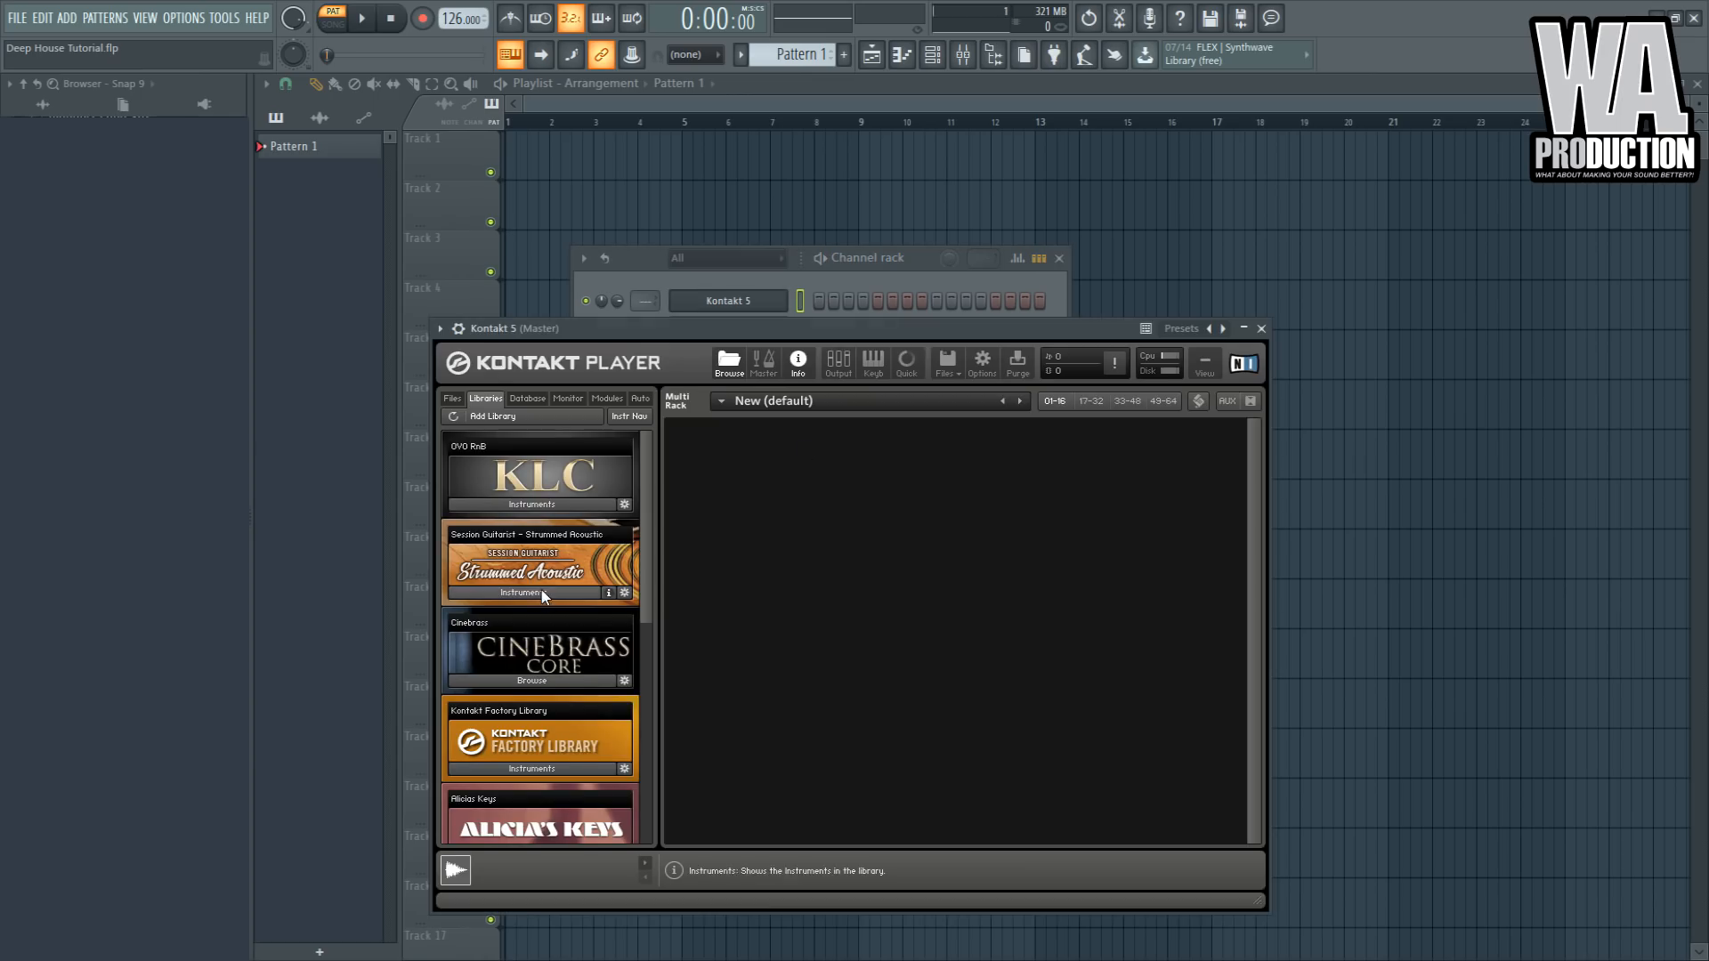
# - Load The Grandeur piano in Kontakt and open the Kontakt 5 piano roll
pyautogui.scroll(-4, 554, 617)
pyautogui.click(525, 766)
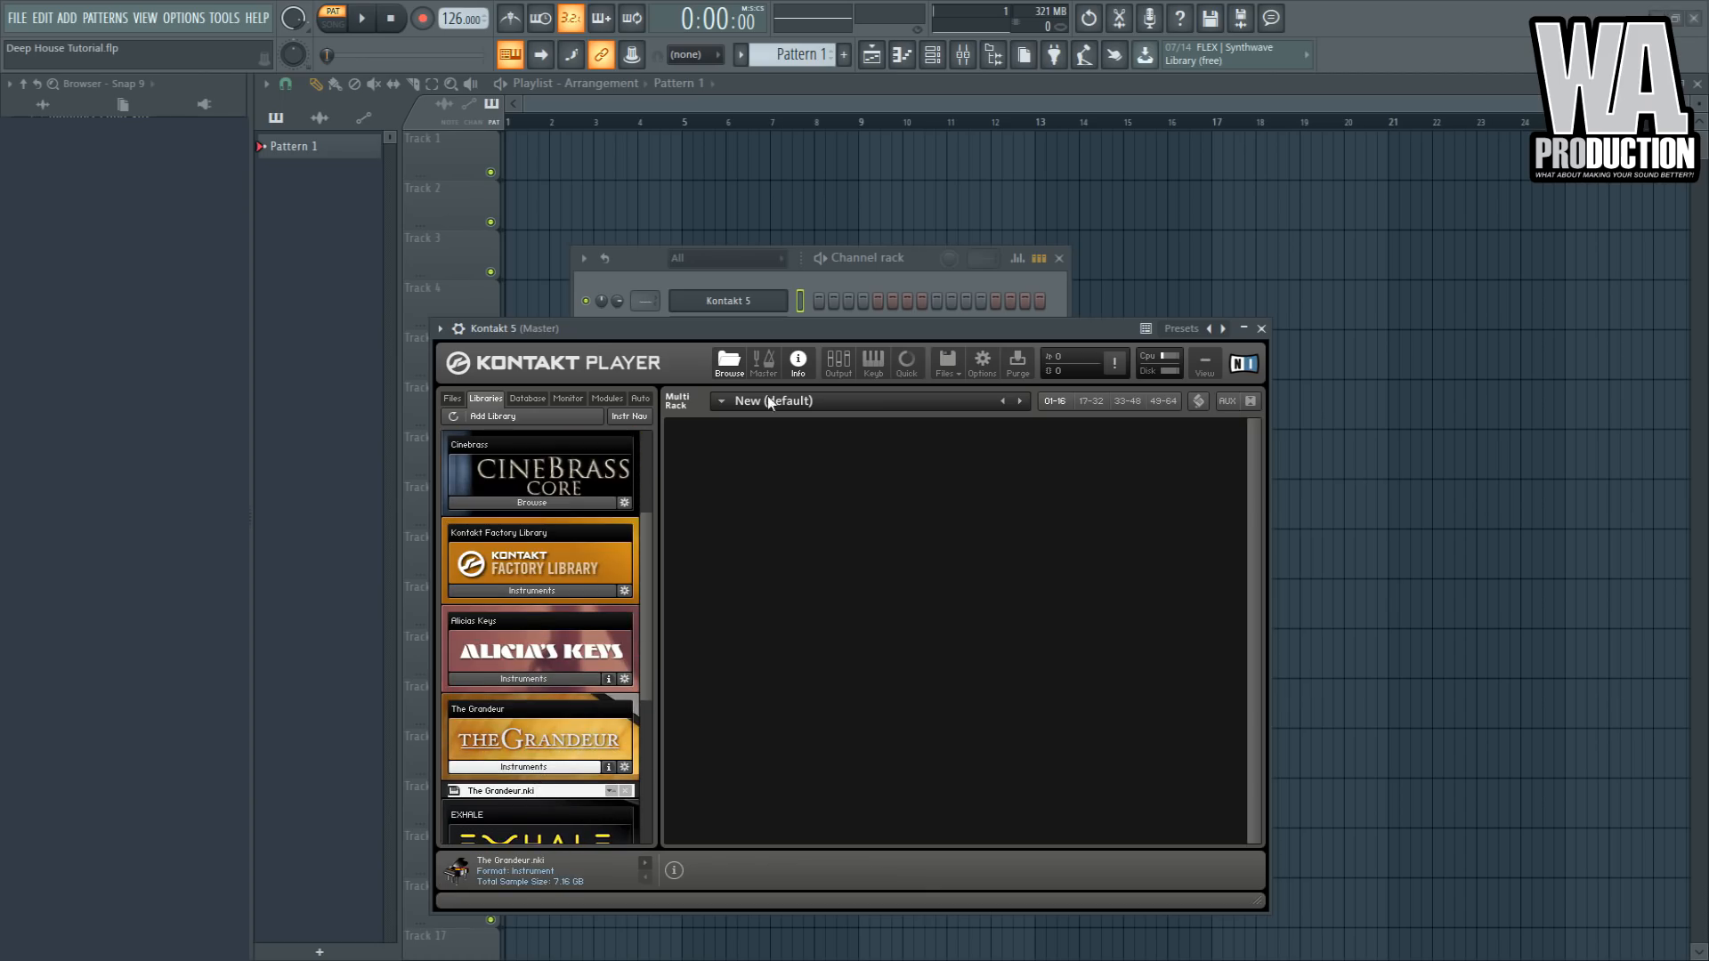
pyautogui.click(734, 303)
pyautogui.press('F7')
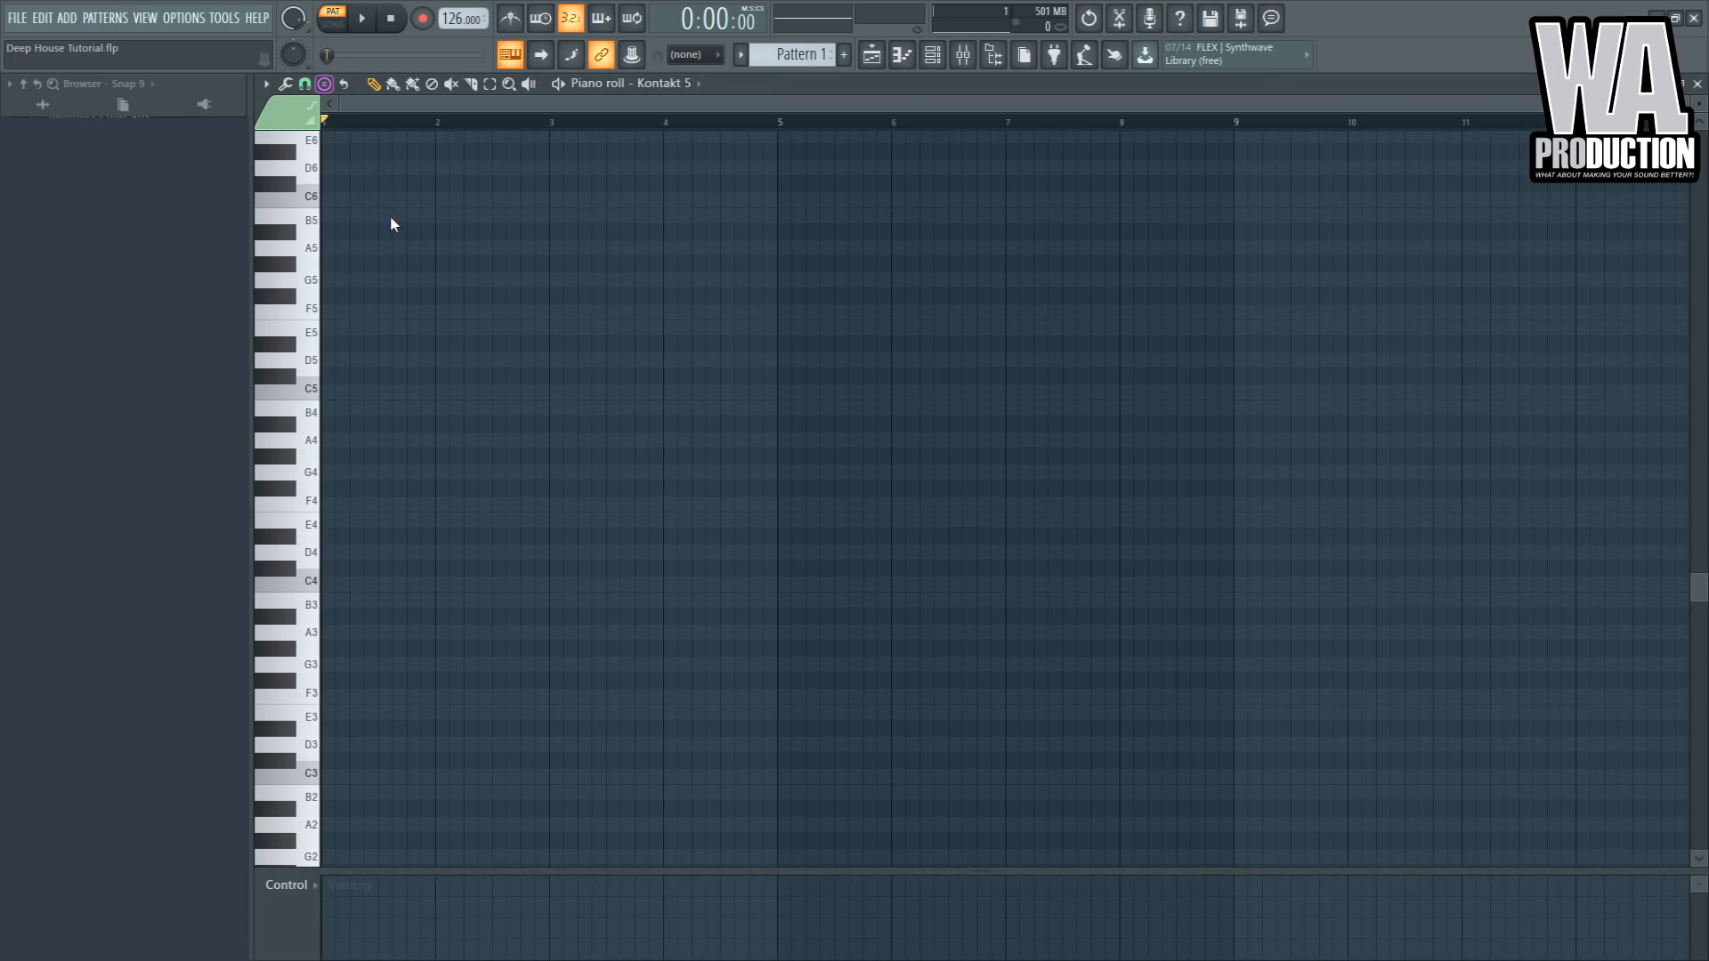
# - Draw a four-bar note in a temporary (delete) channel to set the pattern length to four bars
pyautogui.click(928, 59)
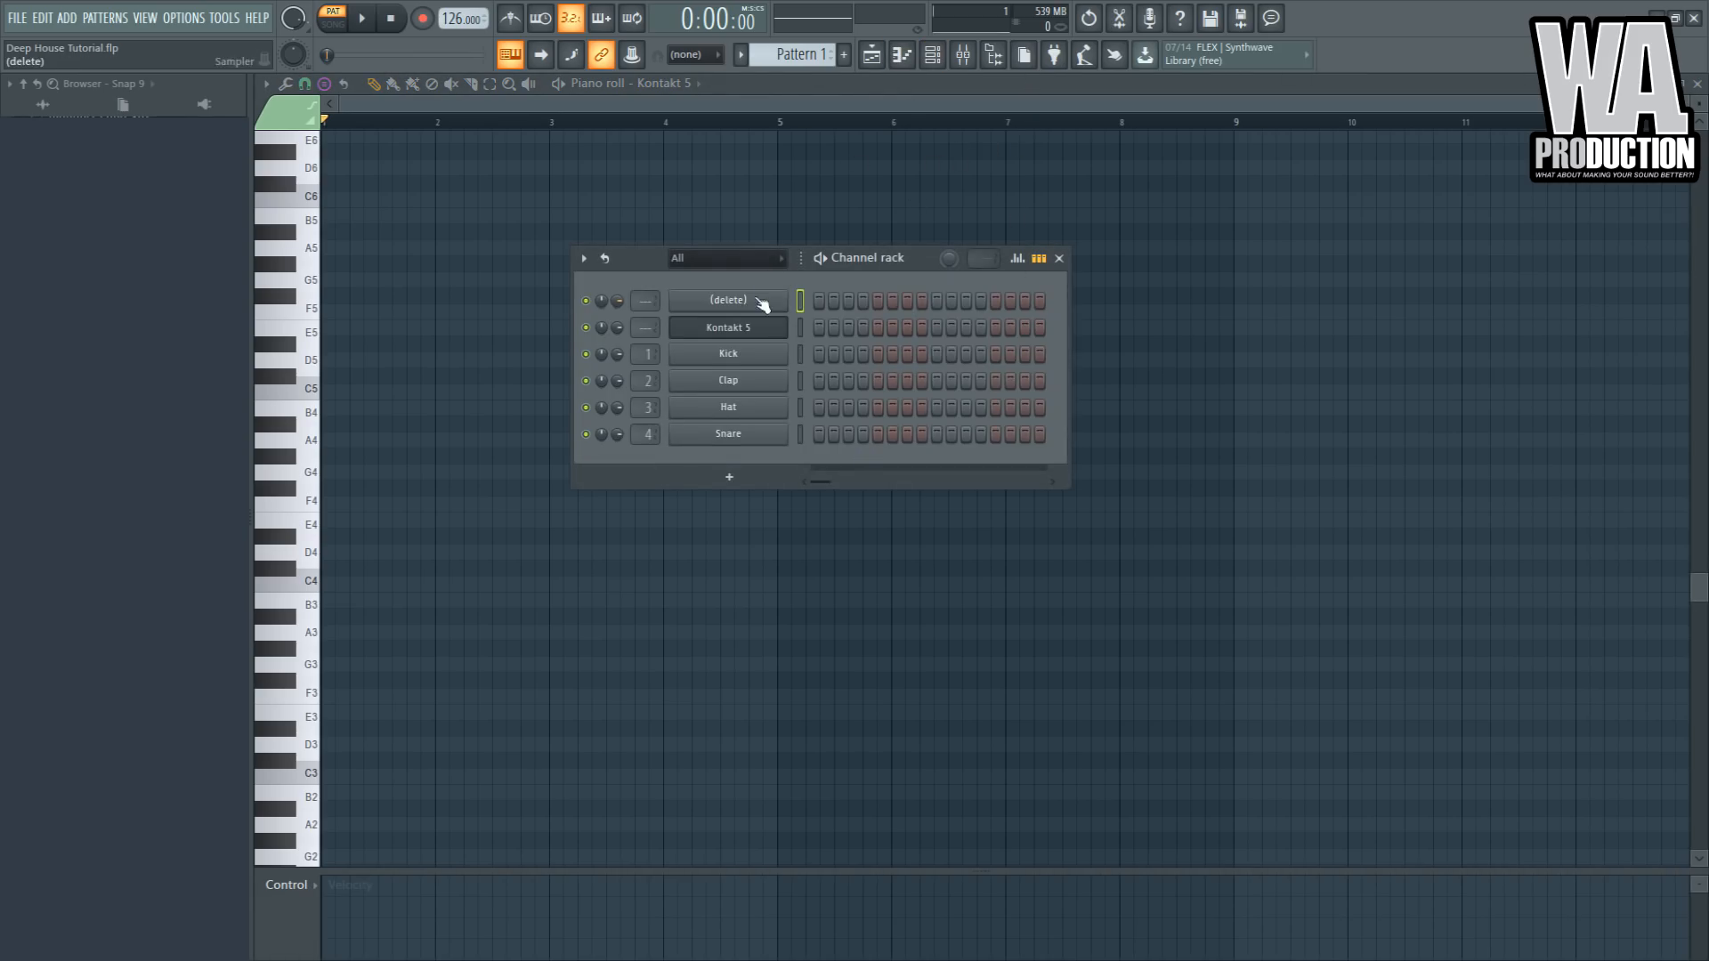
pyautogui.click(759, 299)
pyautogui.press('F7')
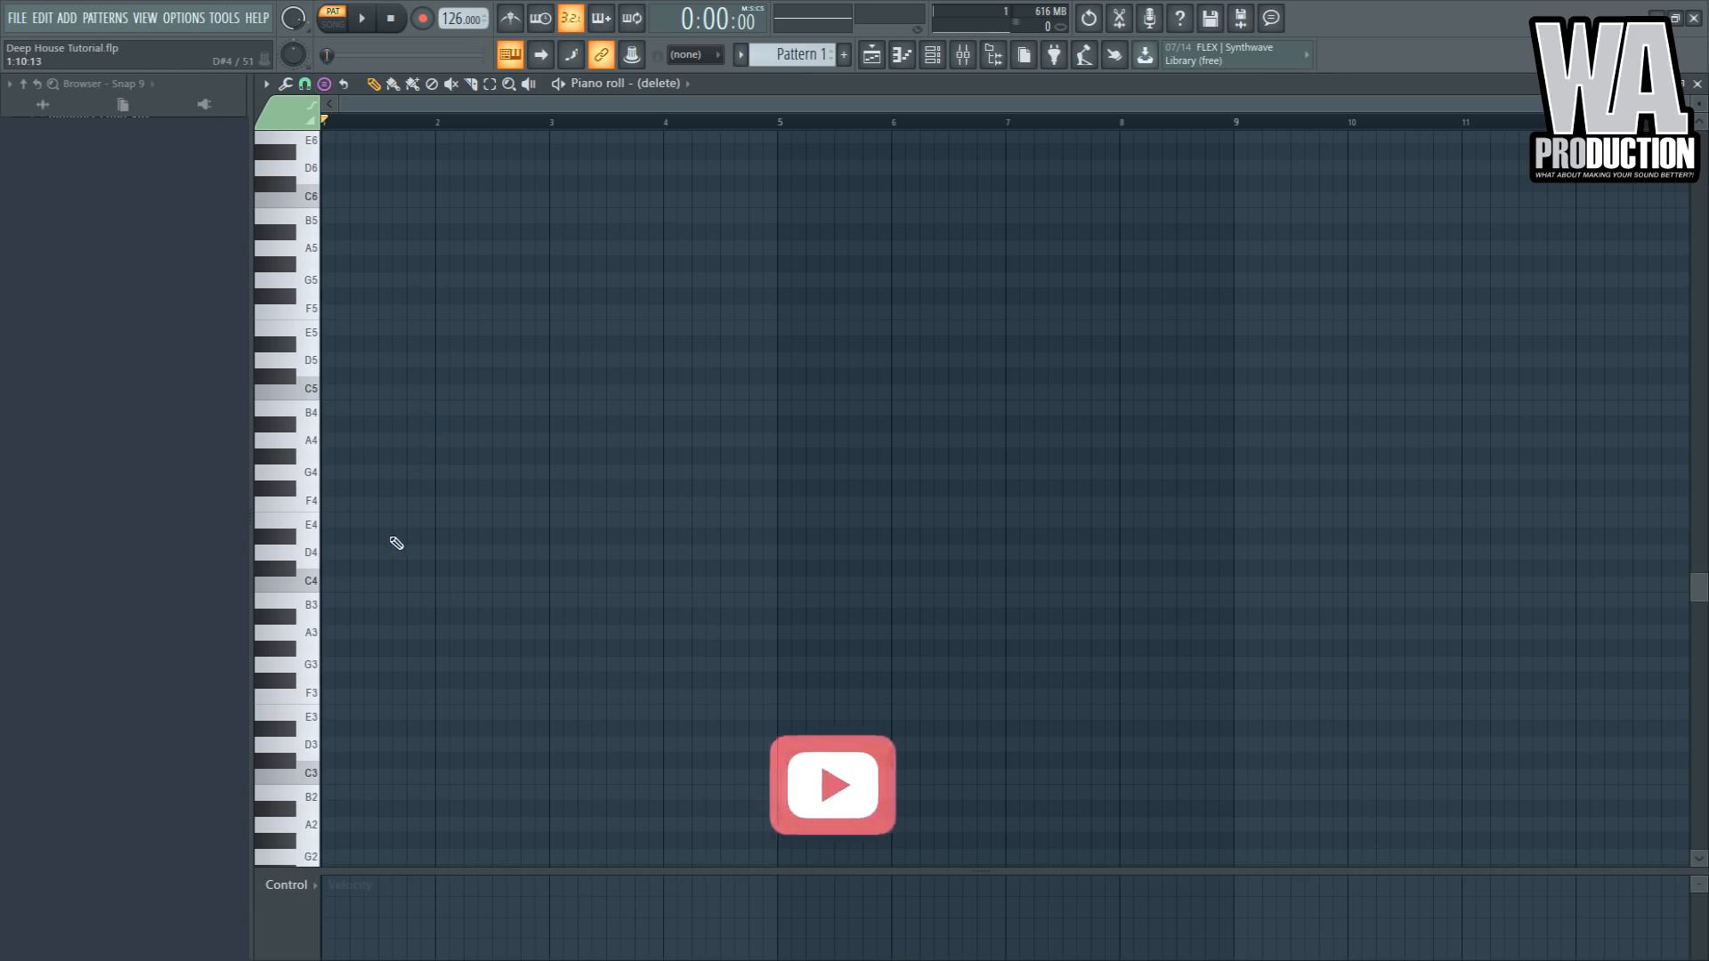
pyautogui.click(339, 533)
pyautogui.moveTo(339, 530); pyautogui.dragTo(755, 532)
pyautogui.moveTo(389, 537); pyautogui.dragTo(292, 728)
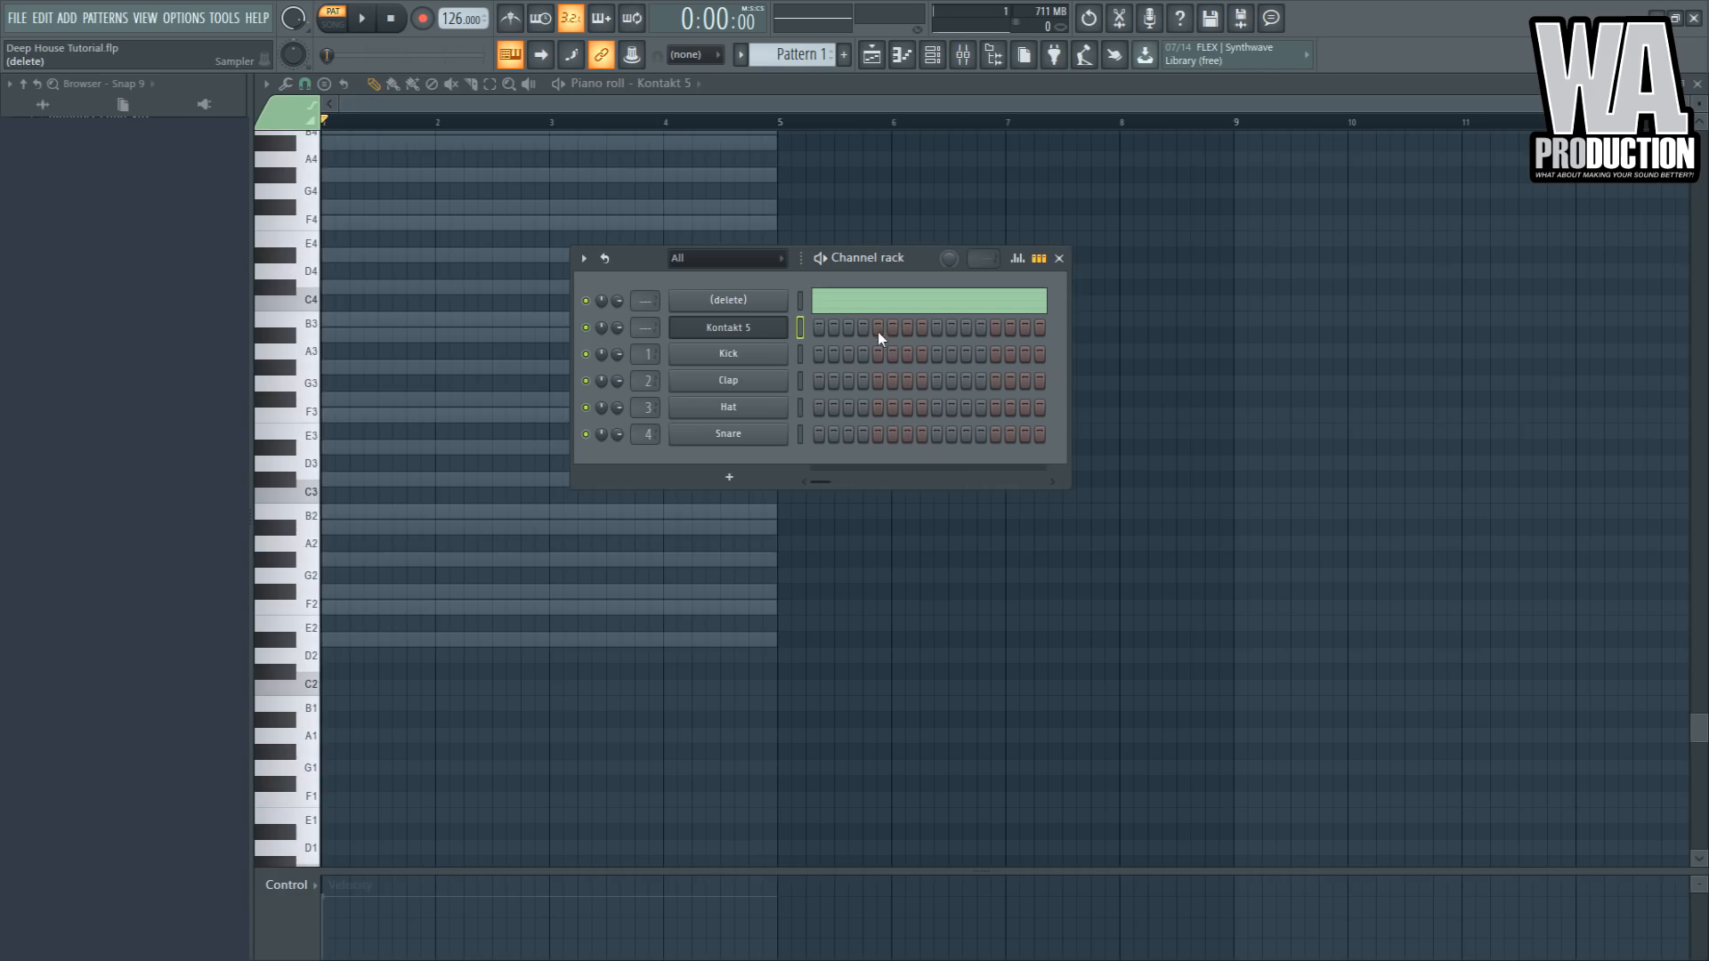
# - Open the Kontakt 5 piano roll and place a D#4, F4, A#4 chord across the first bar
pyautogui.click(781, 329)
pyautogui.press('F7')
pyautogui.scroll(1, 476, 346)
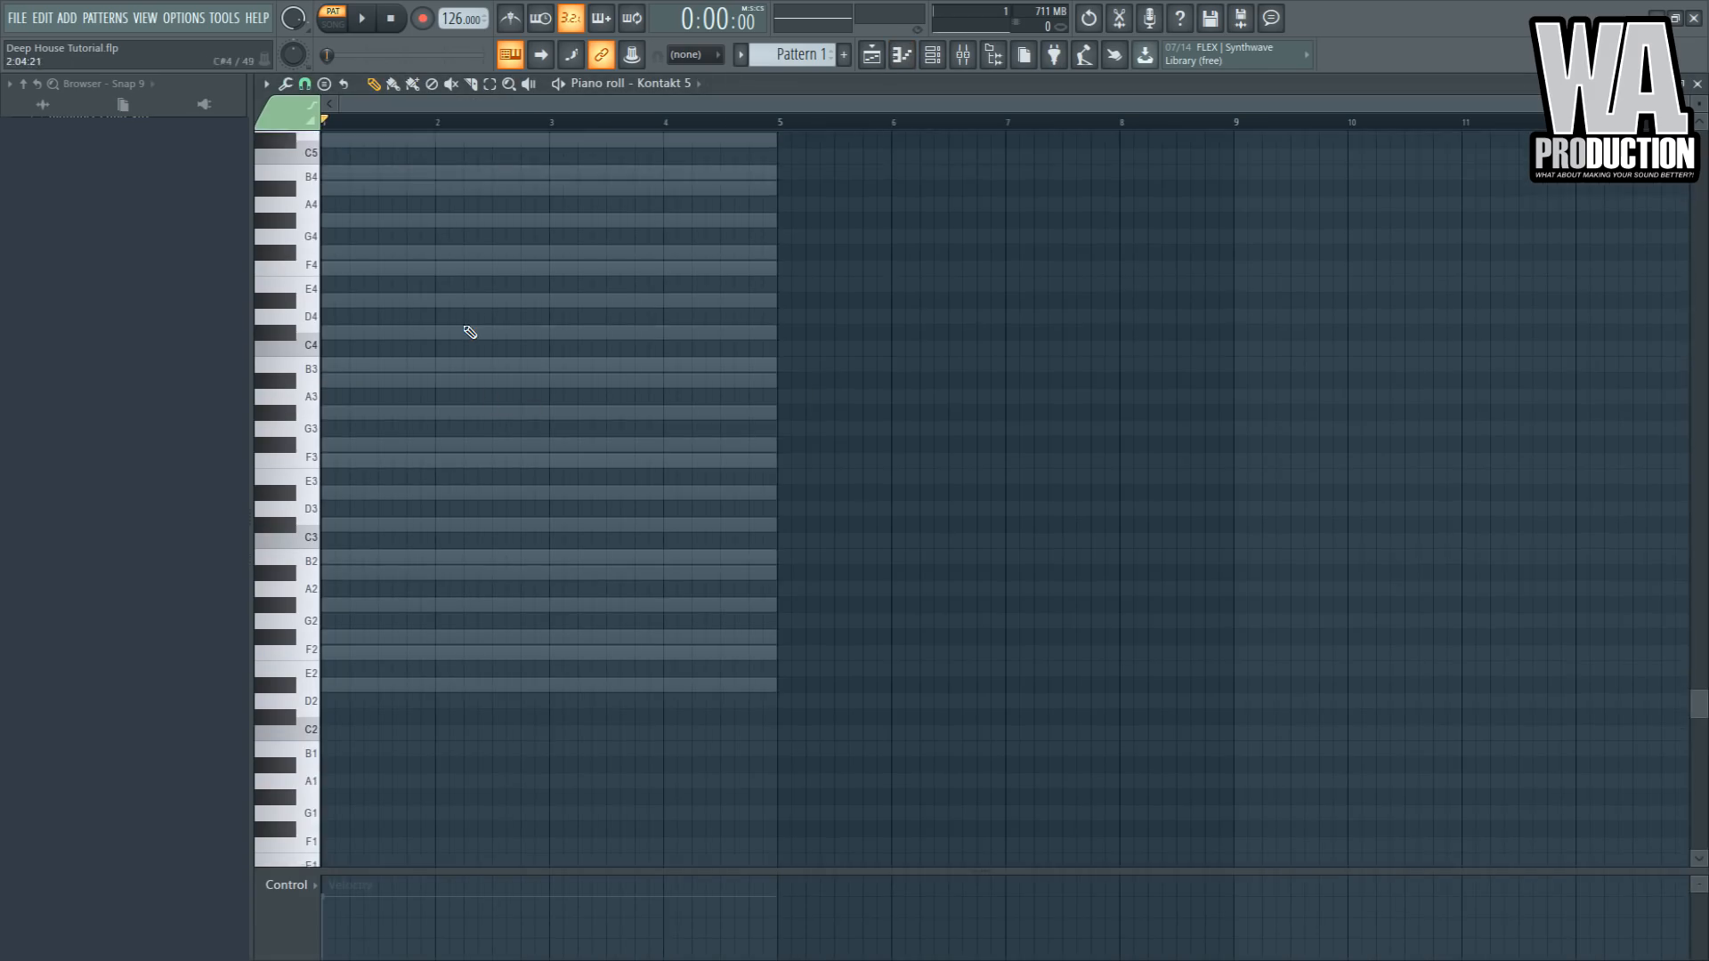
pyautogui.scroll(3, 363, 352)
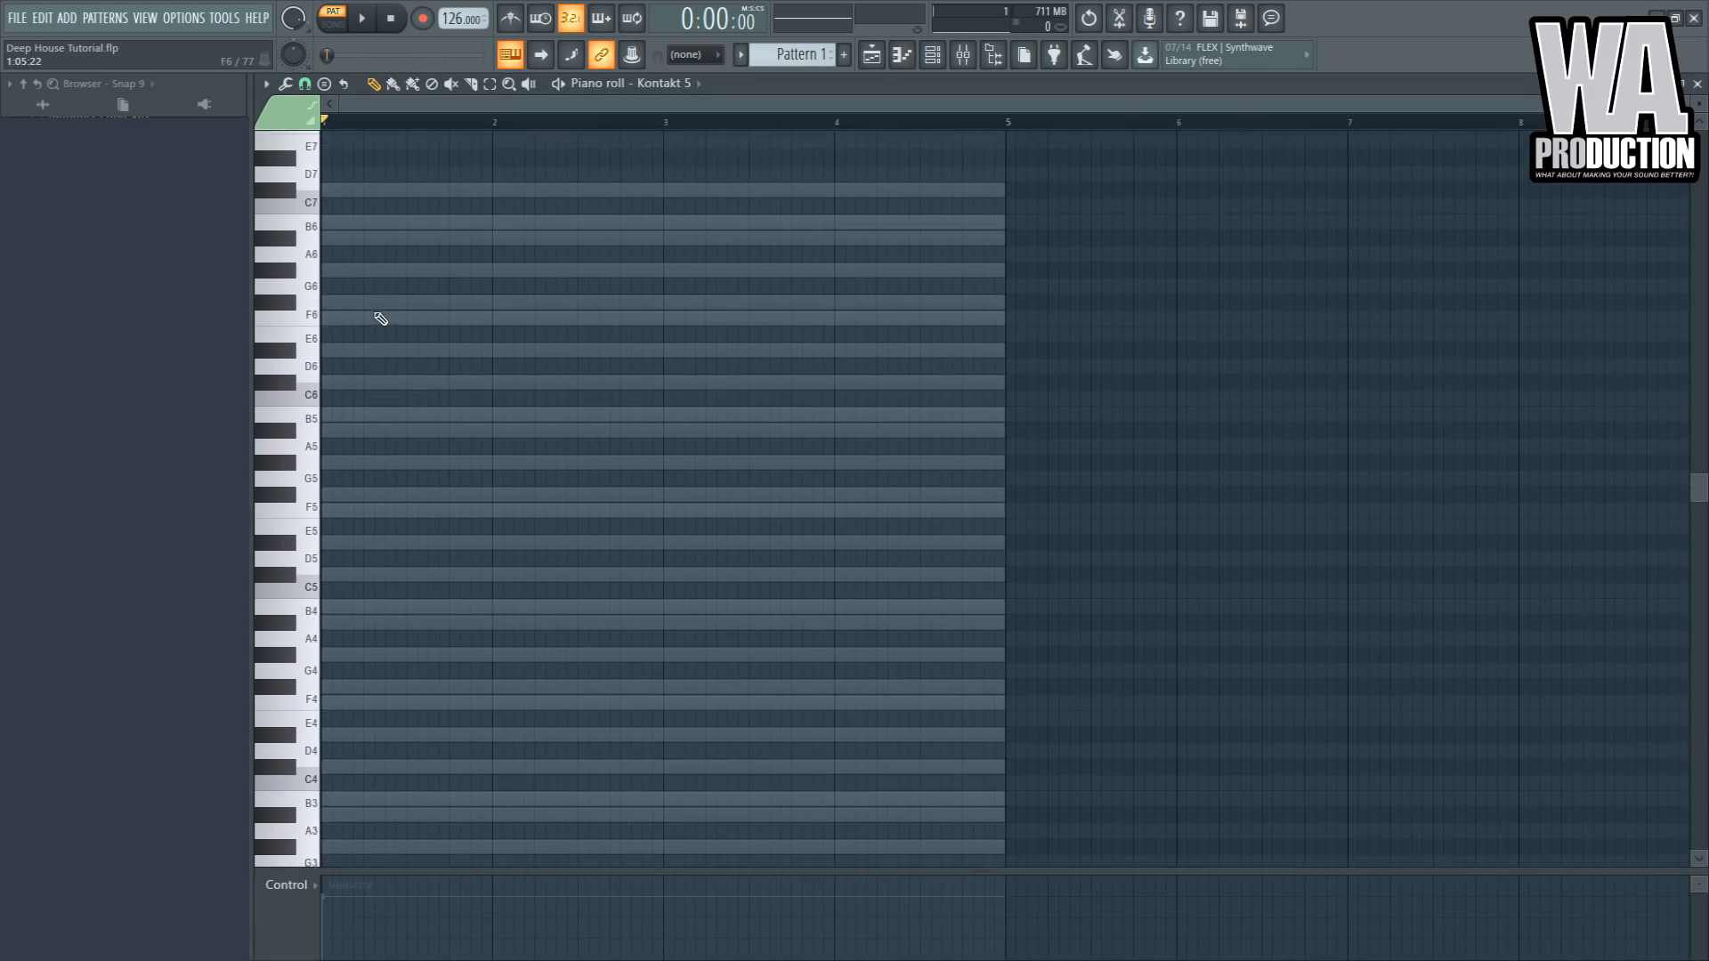
pyautogui.moveTo(337, 428); pyautogui.dragTo(305, 429)
pyautogui.moveTo(1006, 445)
pyautogui.mouseDown()
pyautogui.moveTo(1681, 445)
pyautogui.moveTo(476, 468)
pyautogui.moveTo(433, 356)
pyautogui.moveTo(440, 330)
pyautogui.mouseUp()
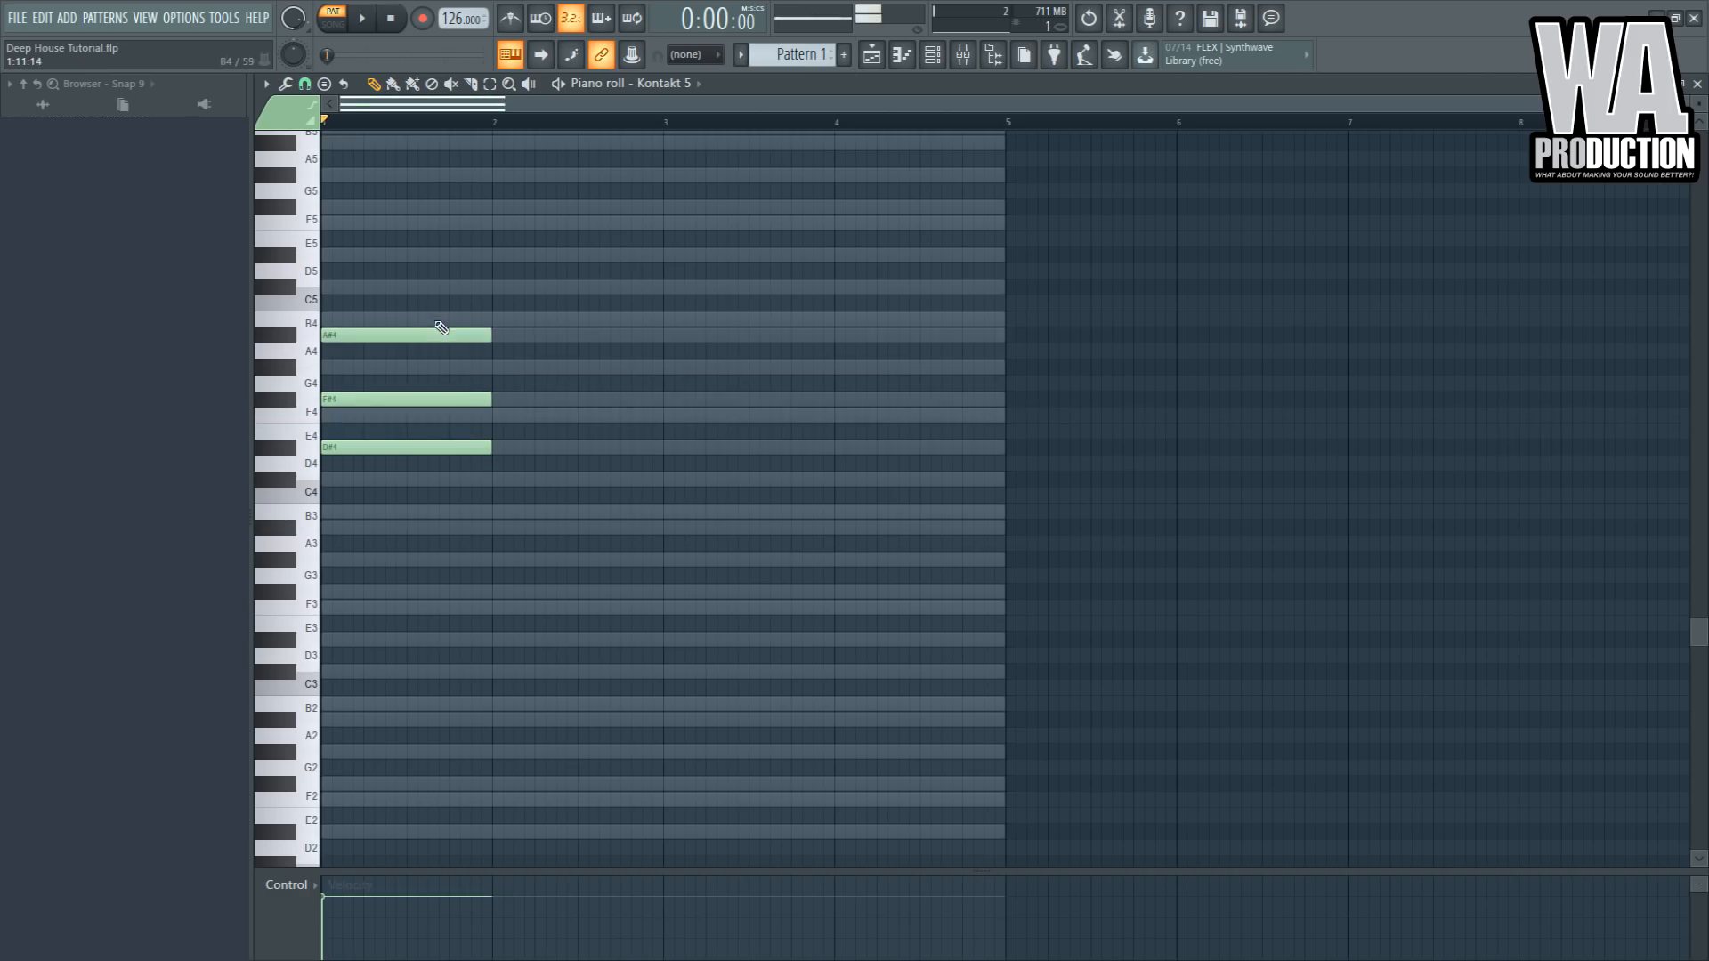
# - Play the chord and try it an octave lower before moving it back up
pyautogui.press('space')
pyautogui.hotkey('ctrl', 'a')
pyautogui.hotkey('ctrl', 'Down')
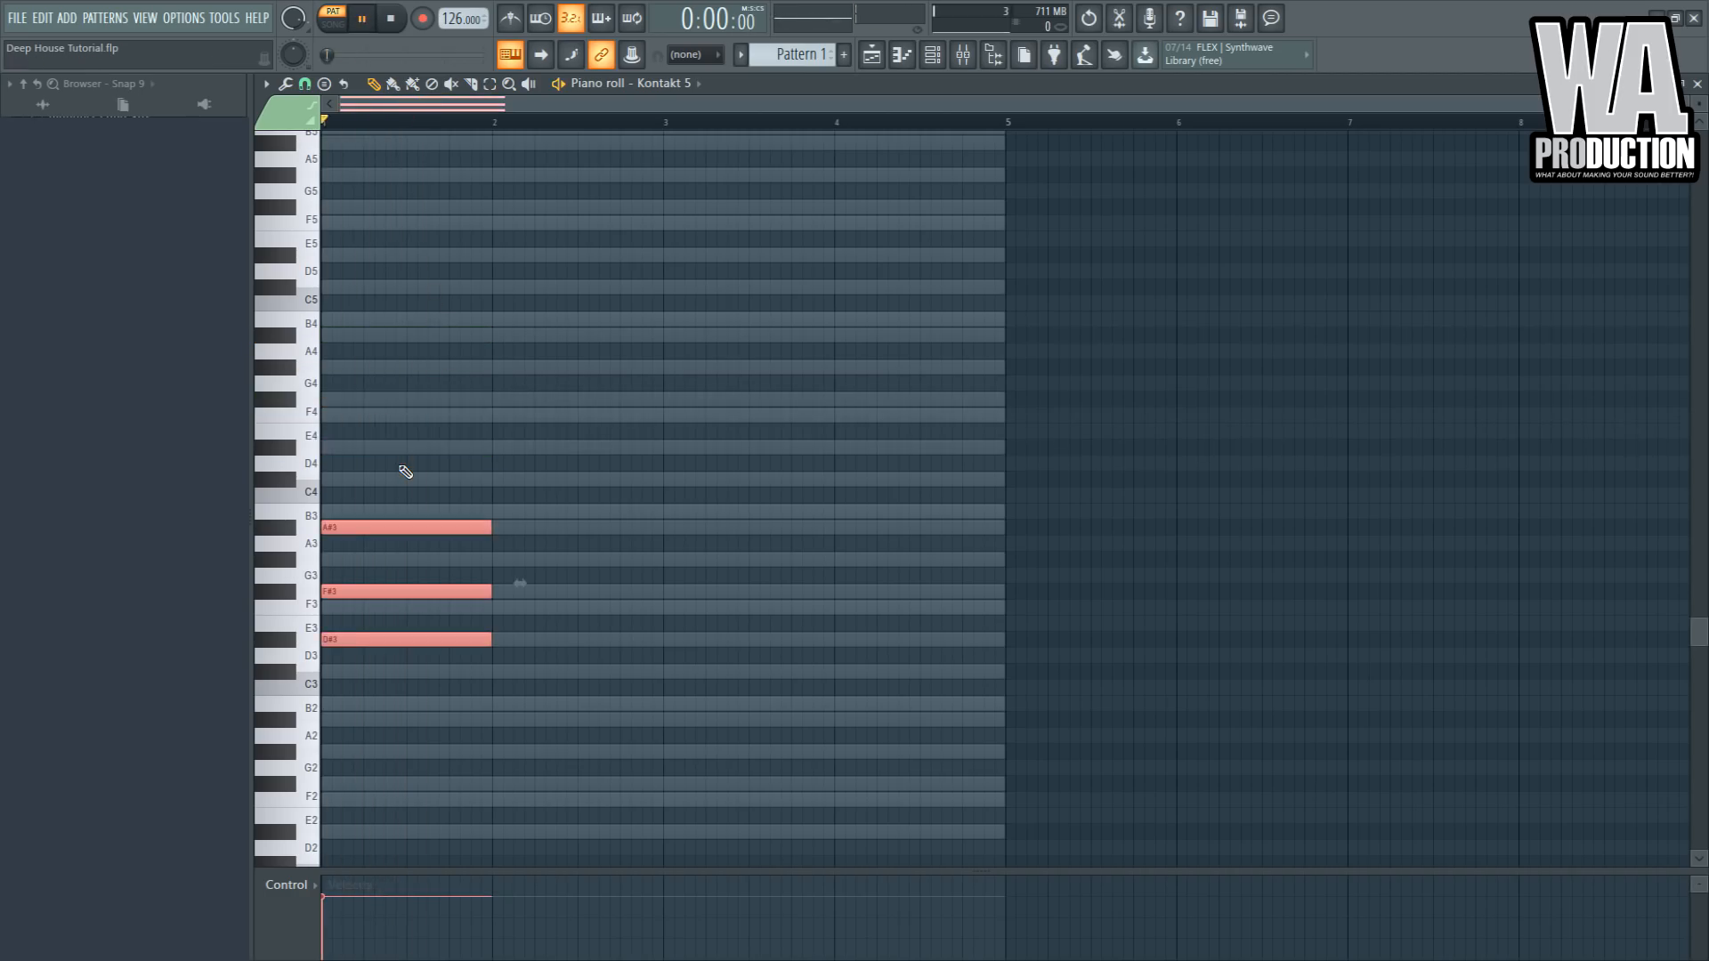
pyautogui.press('space')
pyautogui.hotkey('ctrl', 'Up')
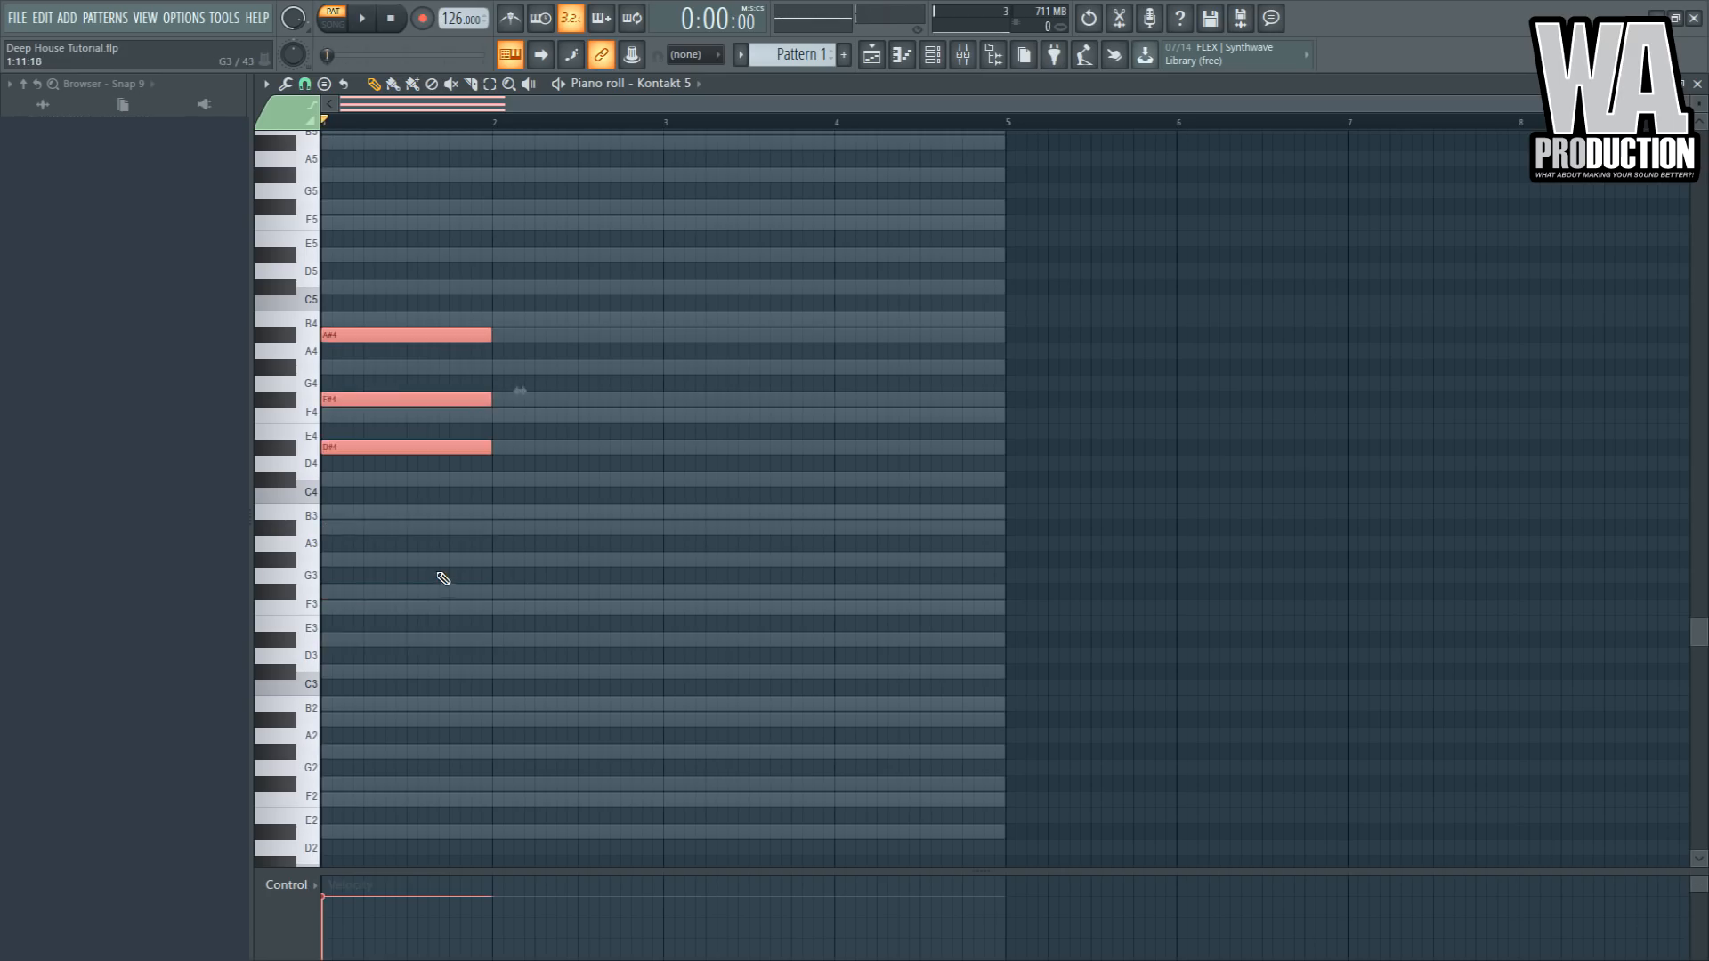
# - Play back the chord while auditioning extra notes and deleting them again
pyautogui.press('space')
pyautogui.press('space')
pyautogui.press('space')
pyautogui.press('space')
pyautogui.click(503, 387)
pyautogui.rightClick(505, 388)
pyautogui.press('space')
pyautogui.moveTo(483, 320); pyautogui.dragTo(478, 471)
pyautogui.click(496, 383)
pyautogui.rightClick(506, 385)
# - Add a short F4 passing note and a C#4, F4, G#4 chord across bar 2
pyautogui.press('space')
pyautogui.press('space')
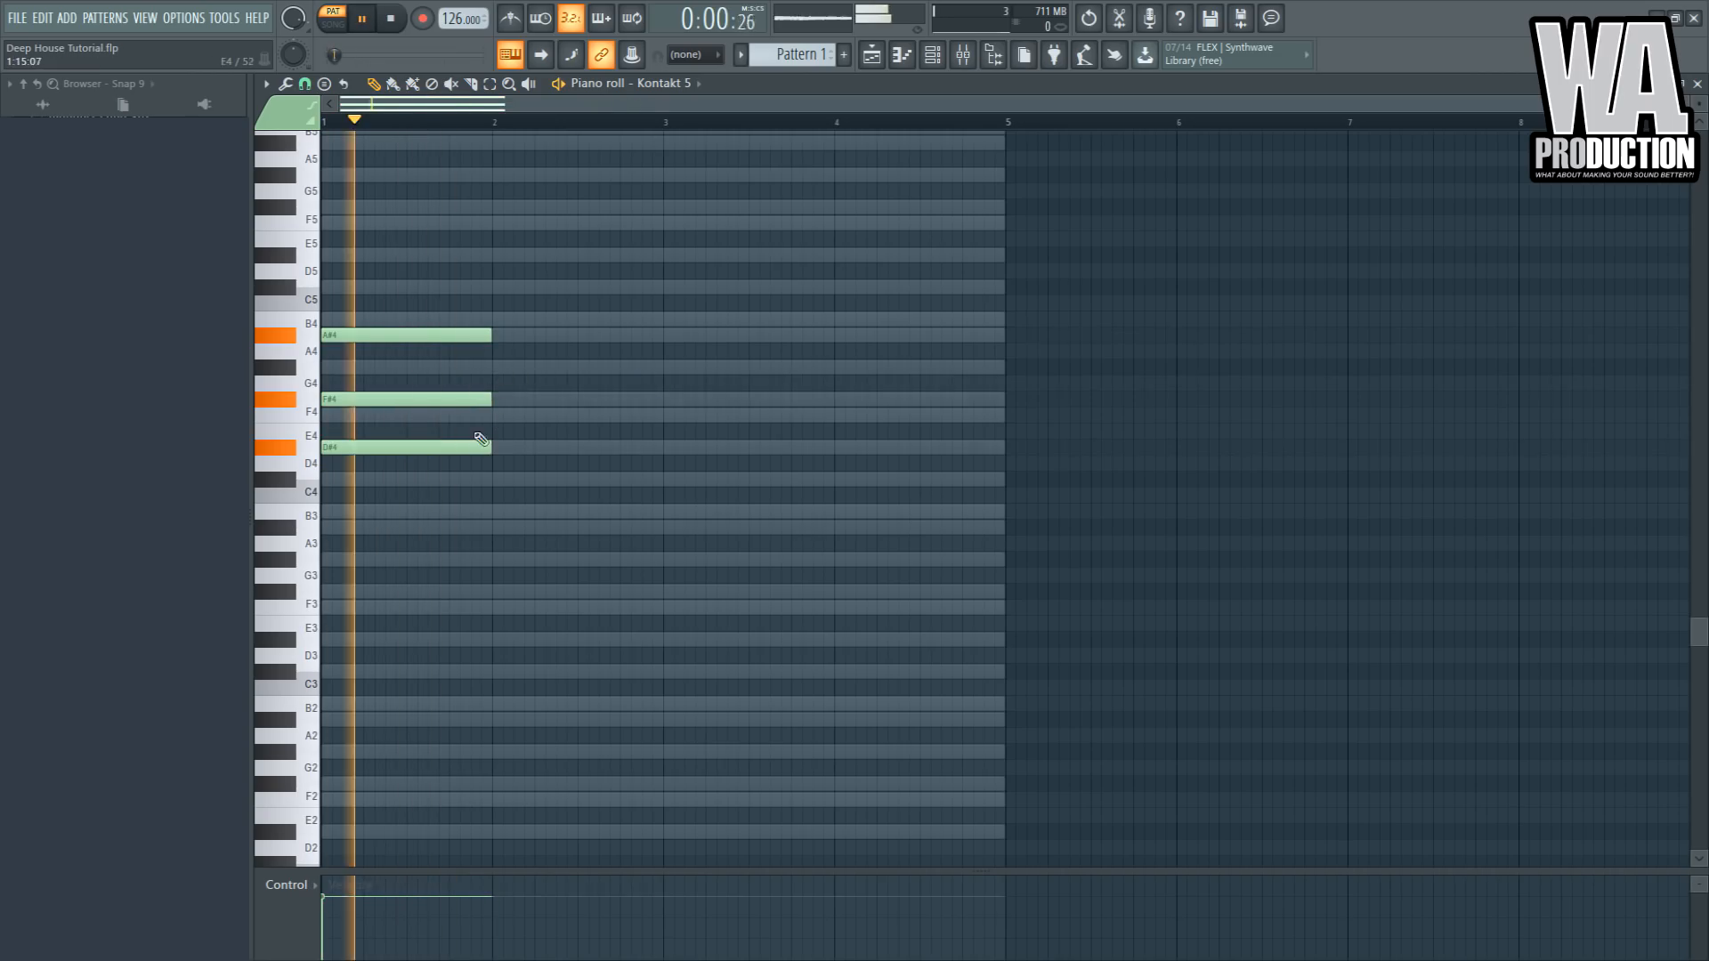
pyautogui.click(477, 415)
pyautogui.press('space')
pyautogui.press('space')
pyautogui.moveTo(640, 415); pyautogui.dragTo(492, 418)
pyautogui.press('space')
pyautogui.moveTo(456, 311)
pyautogui.mouseDown()
pyautogui.moveTo(401, 465)
pyautogui.moveTo(557, 484)
pyautogui.moveTo(552, 416)
pyautogui.mouseUp()
pyautogui.press('space')
pyautogui.keyDown('ctrl'); pyautogui.click(545, 454); pyautogui.keyUp('ctrl')
# - Extend the short F4 passing note so it starts earlier before bar 2
pyautogui.press('space')
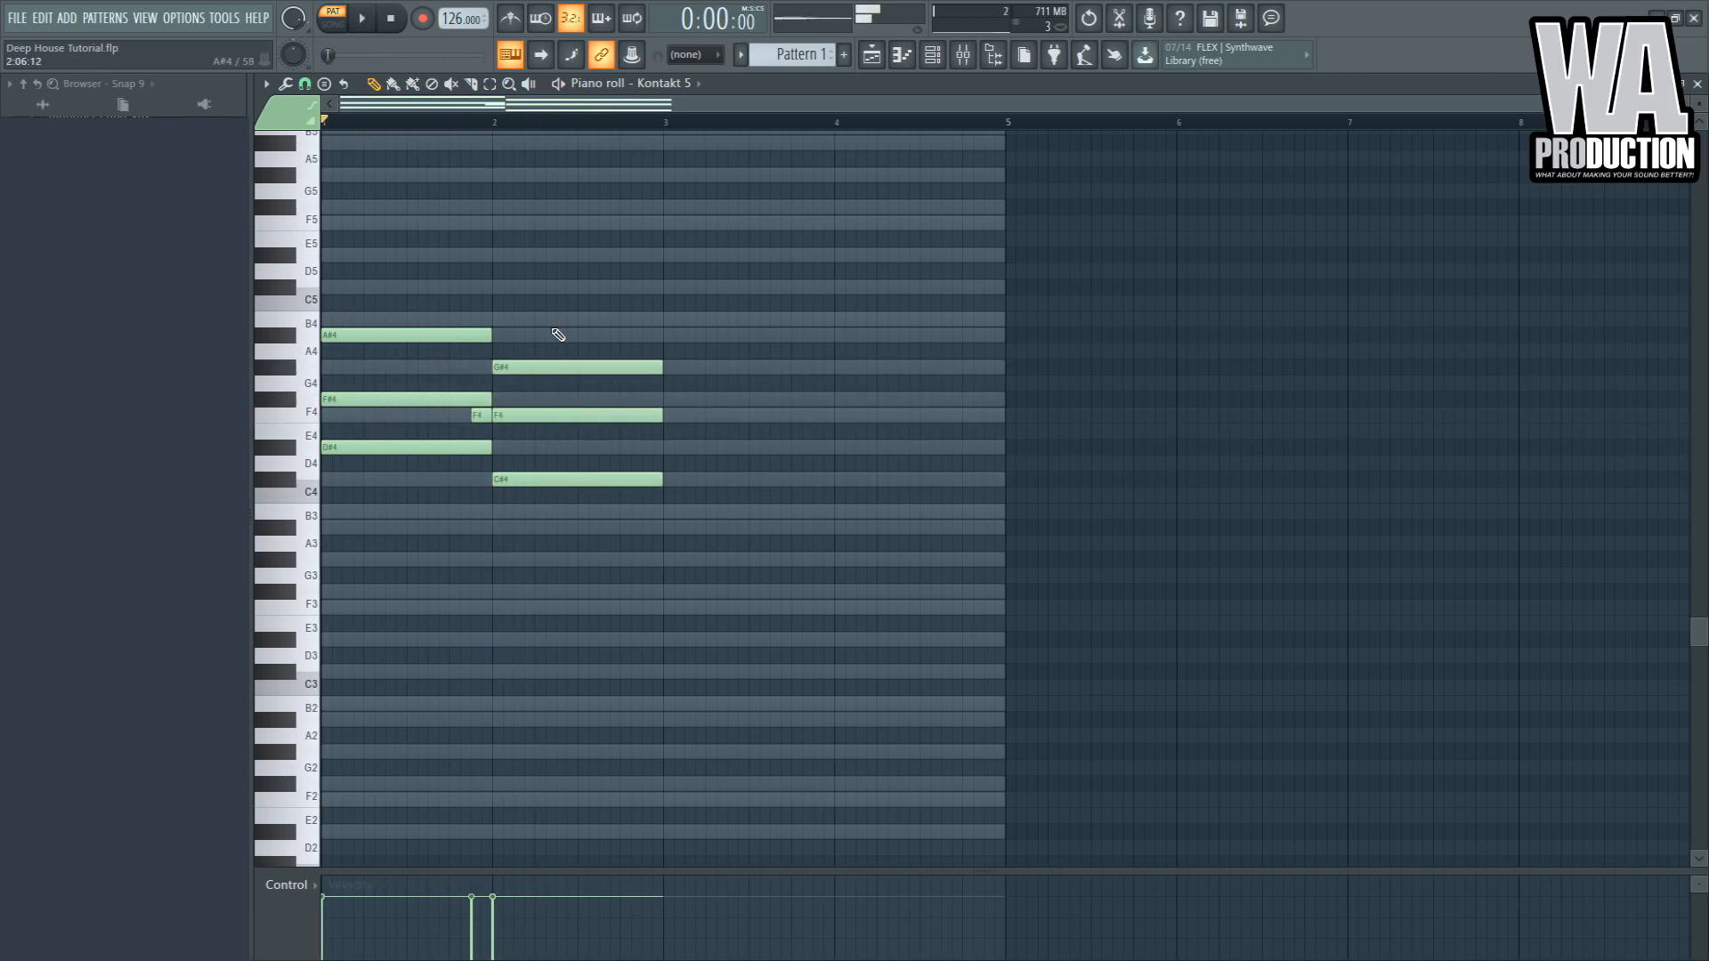
pyautogui.press('space')
pyautogui.moveTo(558, 335); pyautogui.dragTo(526, 507)
pyautogui.press('space')
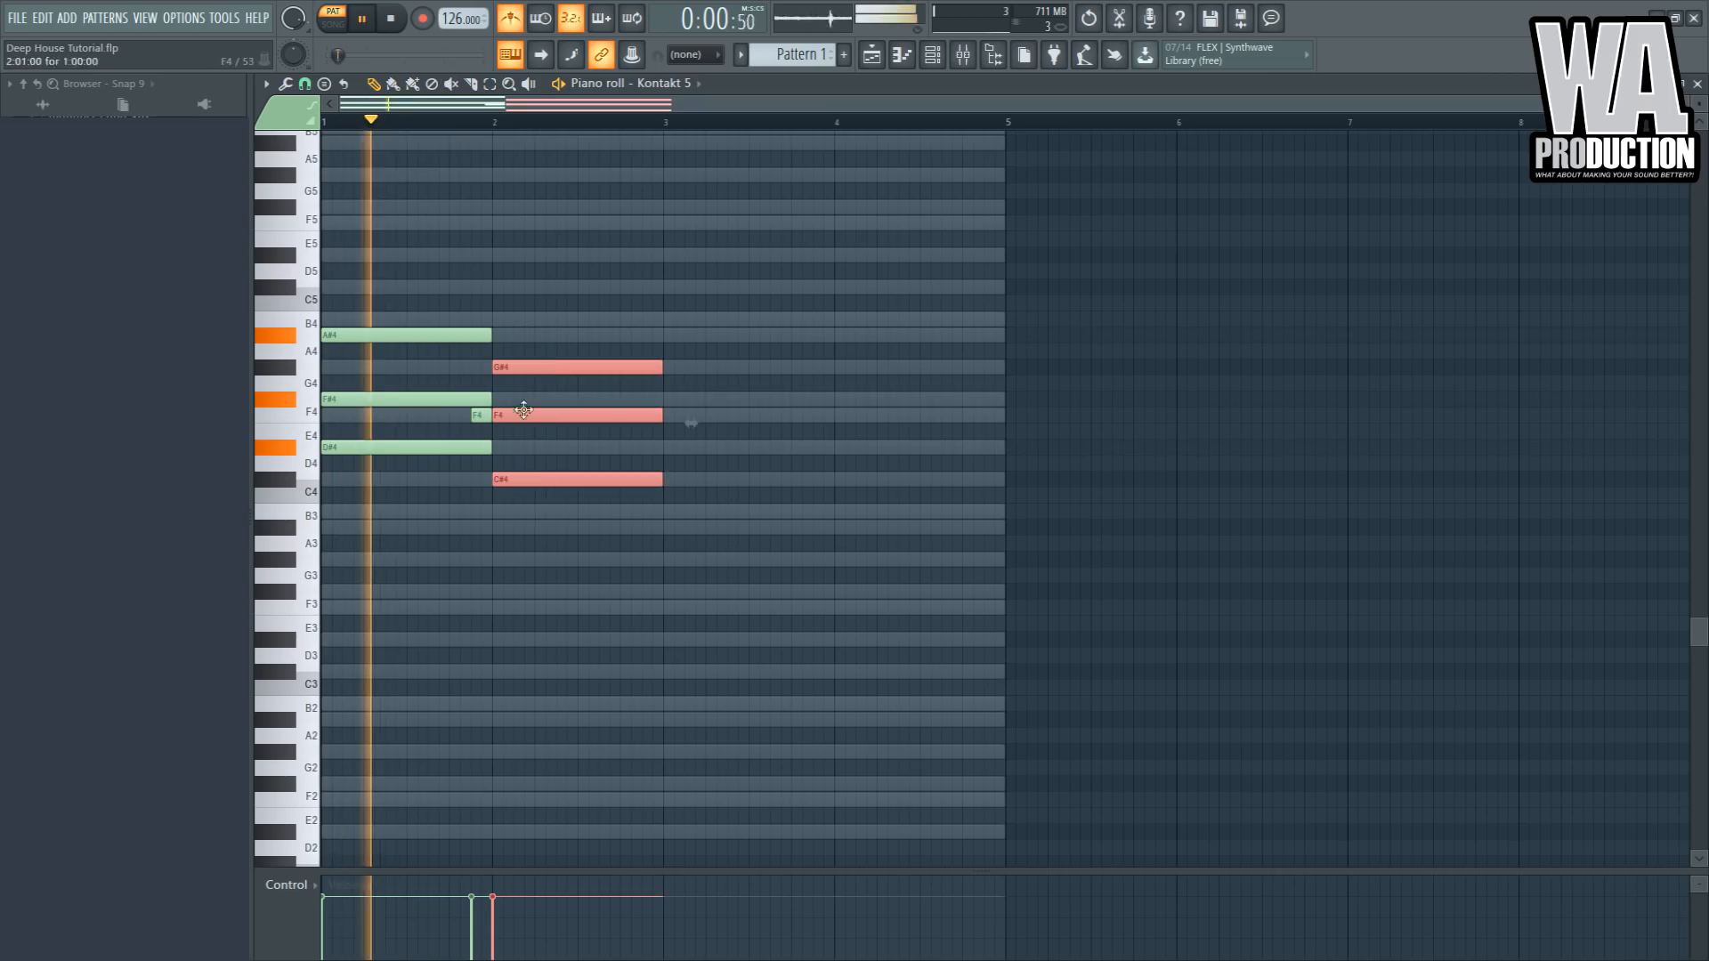
pyautogui.moveTo(483, 418)
pyautogui.mouseDown()
pyautogui.moveTo(462, 416)
pyautogui.moveTo(490, 417)
pyautogui.mouseUp()
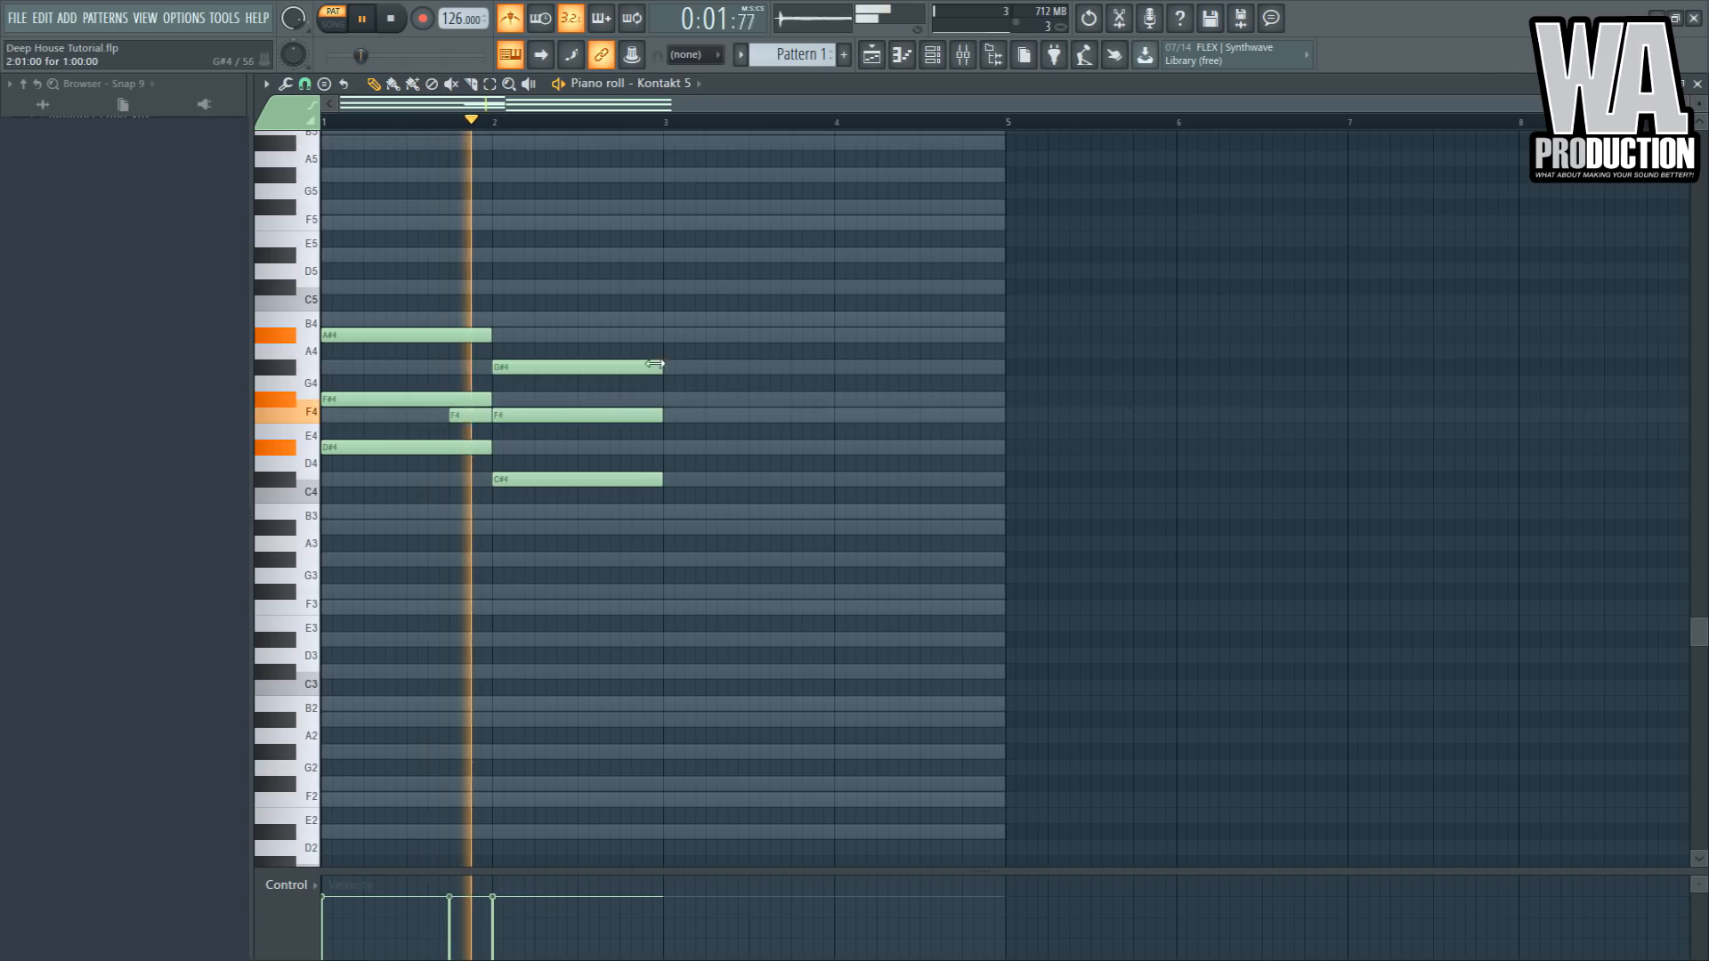
# - Duplicate the bar-2 chord into bar 3 and transpose it down two semitones to B3, D#4, F#4
pyautogui.moveTo(679, 312); pyautogui.dragTo(598, 508)
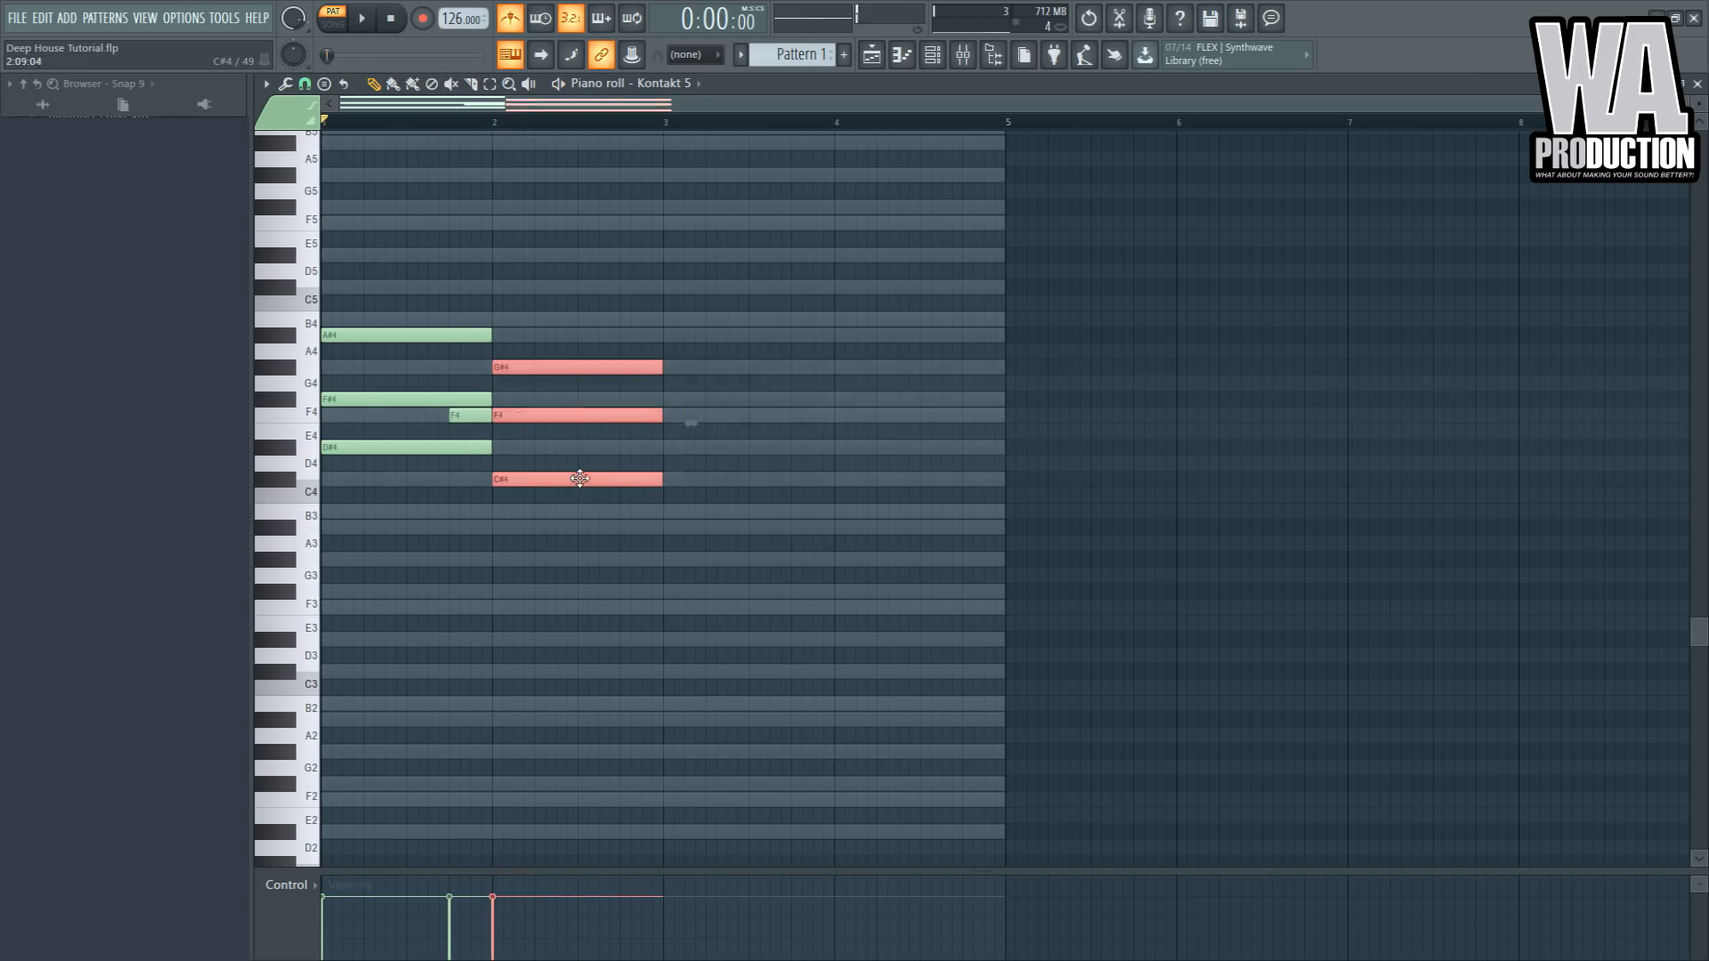
pyautogui.hotkey('ctrl', 'b')
pyautogui.hotkey('shift', 'Down')
pyautogui.hotkey('shift', 'Down')
# - Copy the chord into bar 4 and revoice it as G#3, B3, D#4
pyautogui.click(746, 477)
pyautogui.moveTo(748, 545); pyautogui.dragTo(699, 391)
pyautogui.moveTo(686, 511)
pyautogui.mouseDown()
pyautogui.moveTo(858, 497)
pyautogui.moveTo(859, 479)
pyautogui.moveTo(863, 590)
pyautogui.moveTo(855, 566)
pyautogui.mouseUp()
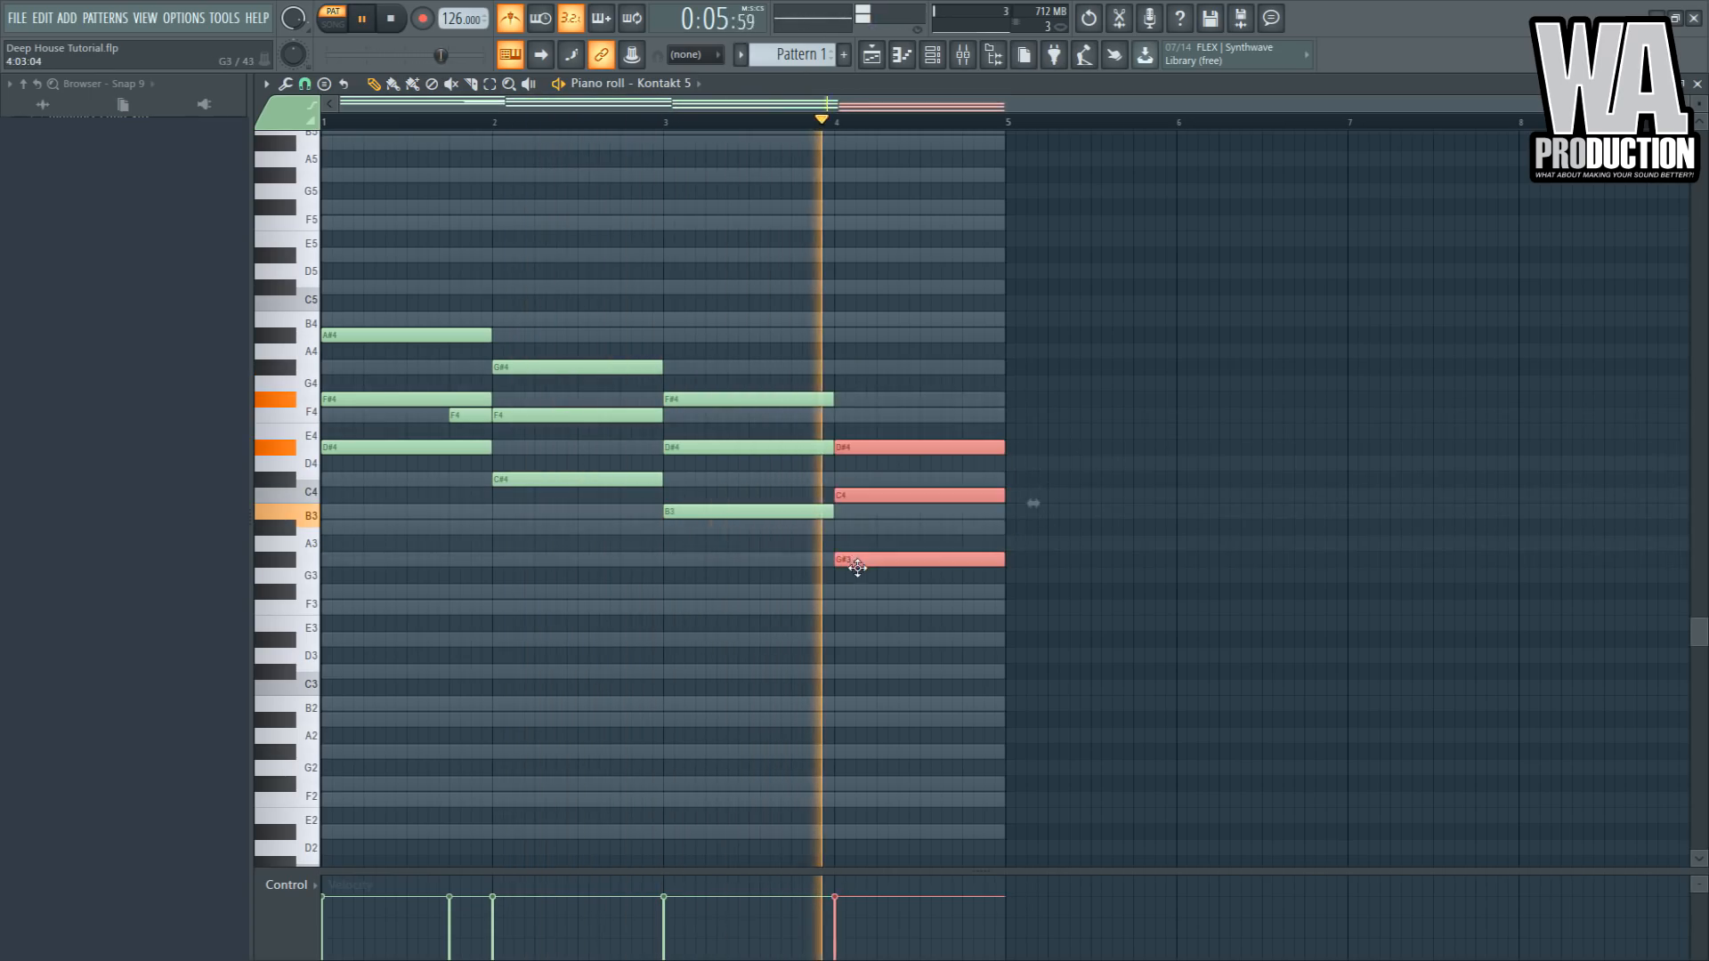
pyautogui.click(847, 503)
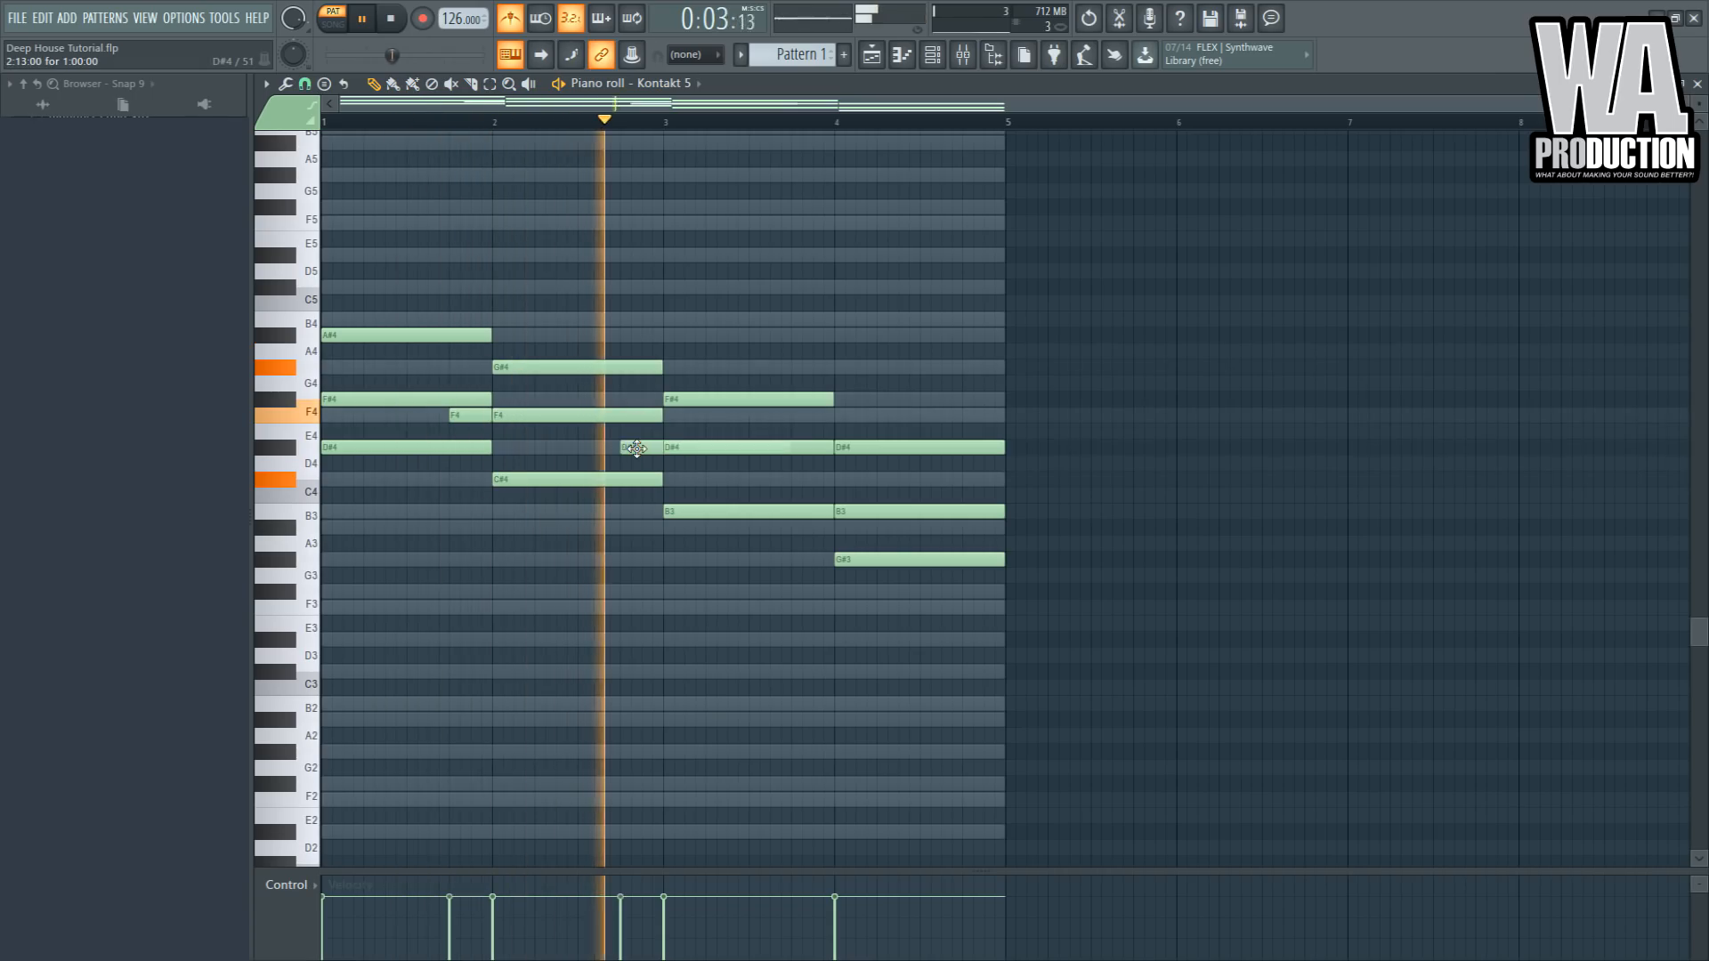
# - Add short D#4 and C#4 passing notes leading into bars 3 and 4
pyautogui.click(622, 447)
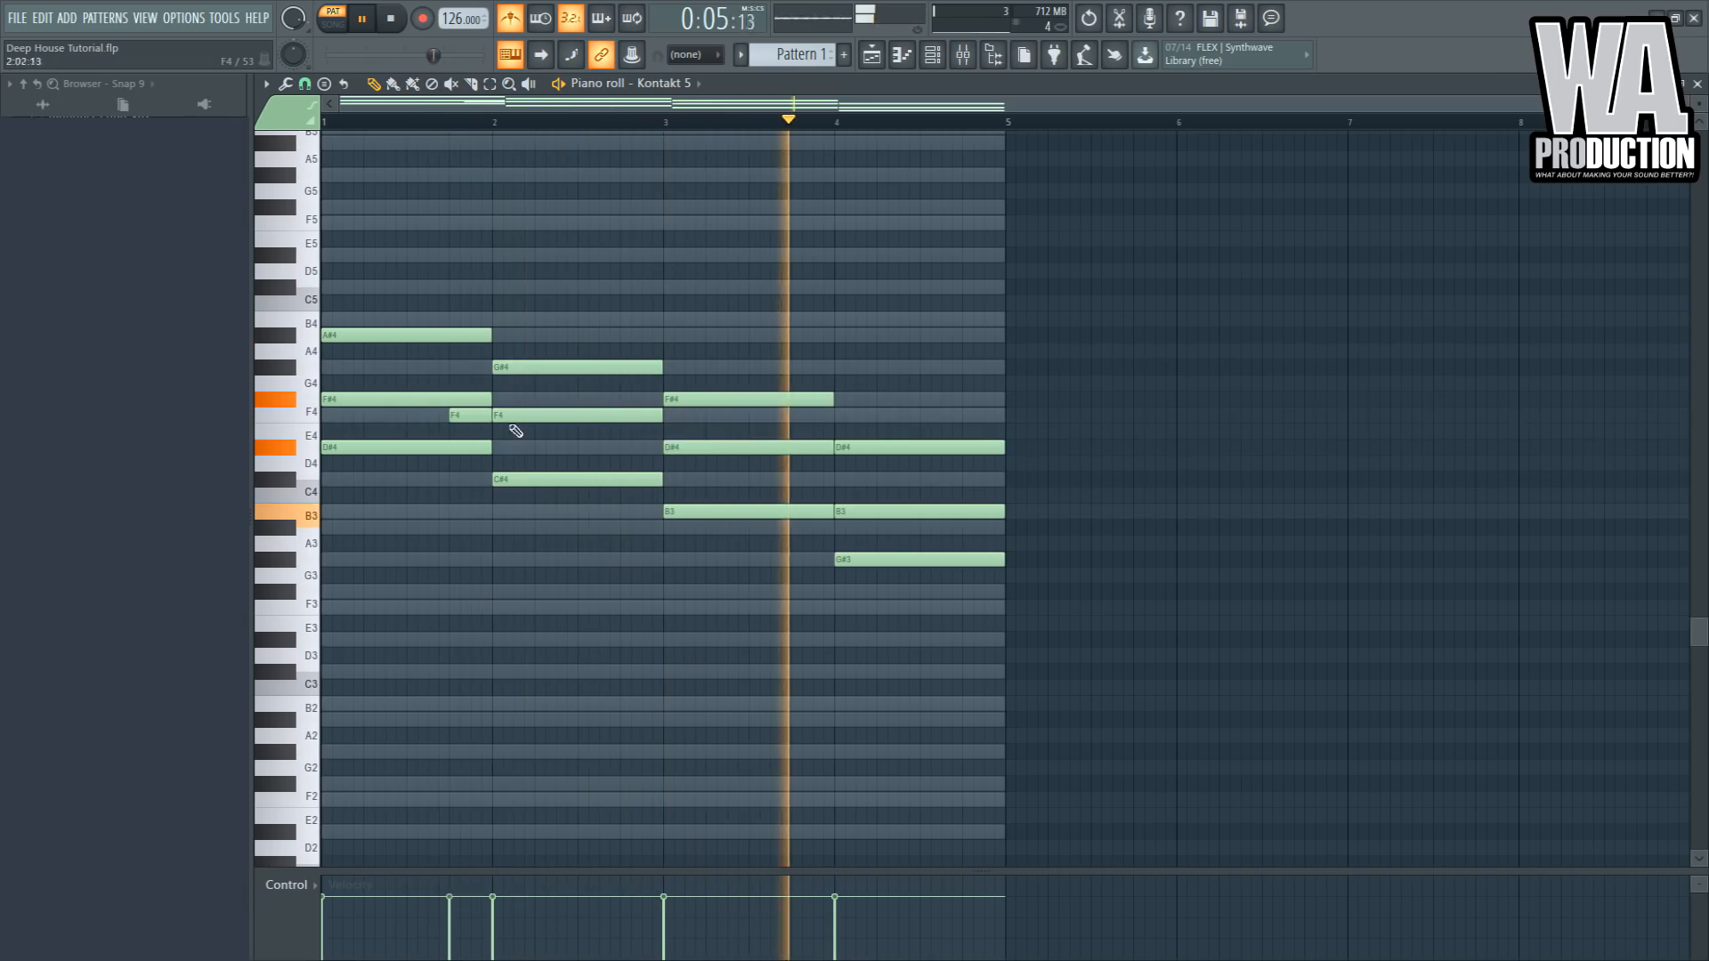
pyautogui.click(795, 415)
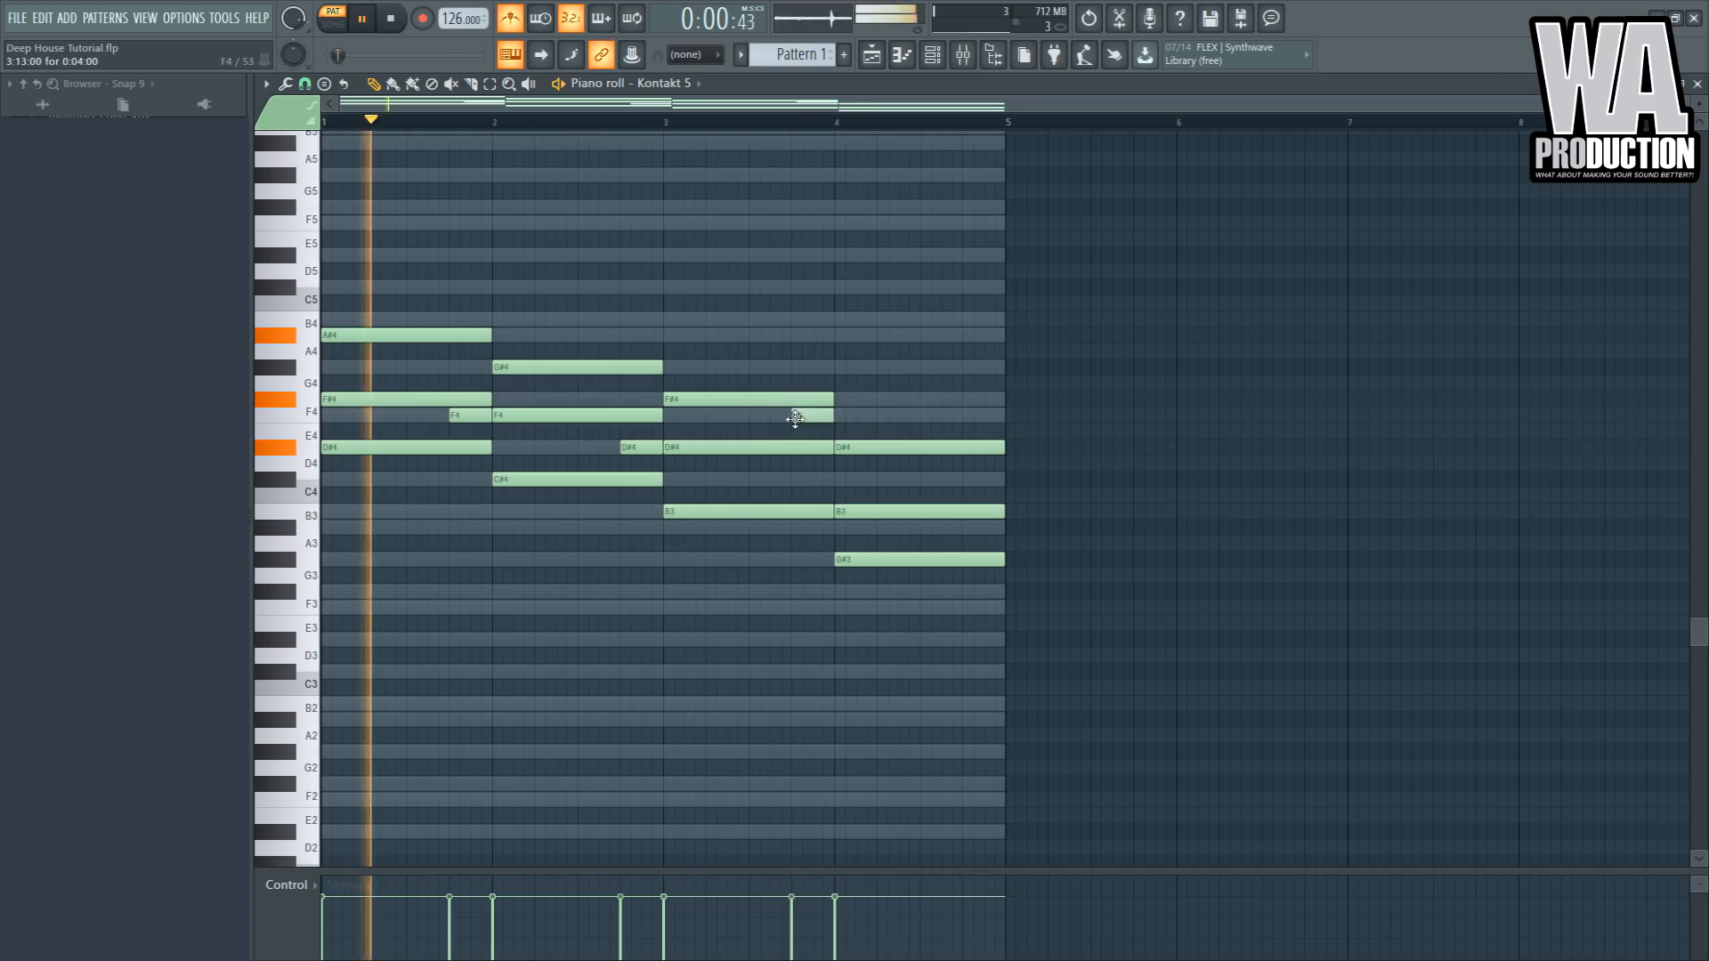
pyautogui.click(781, 120)
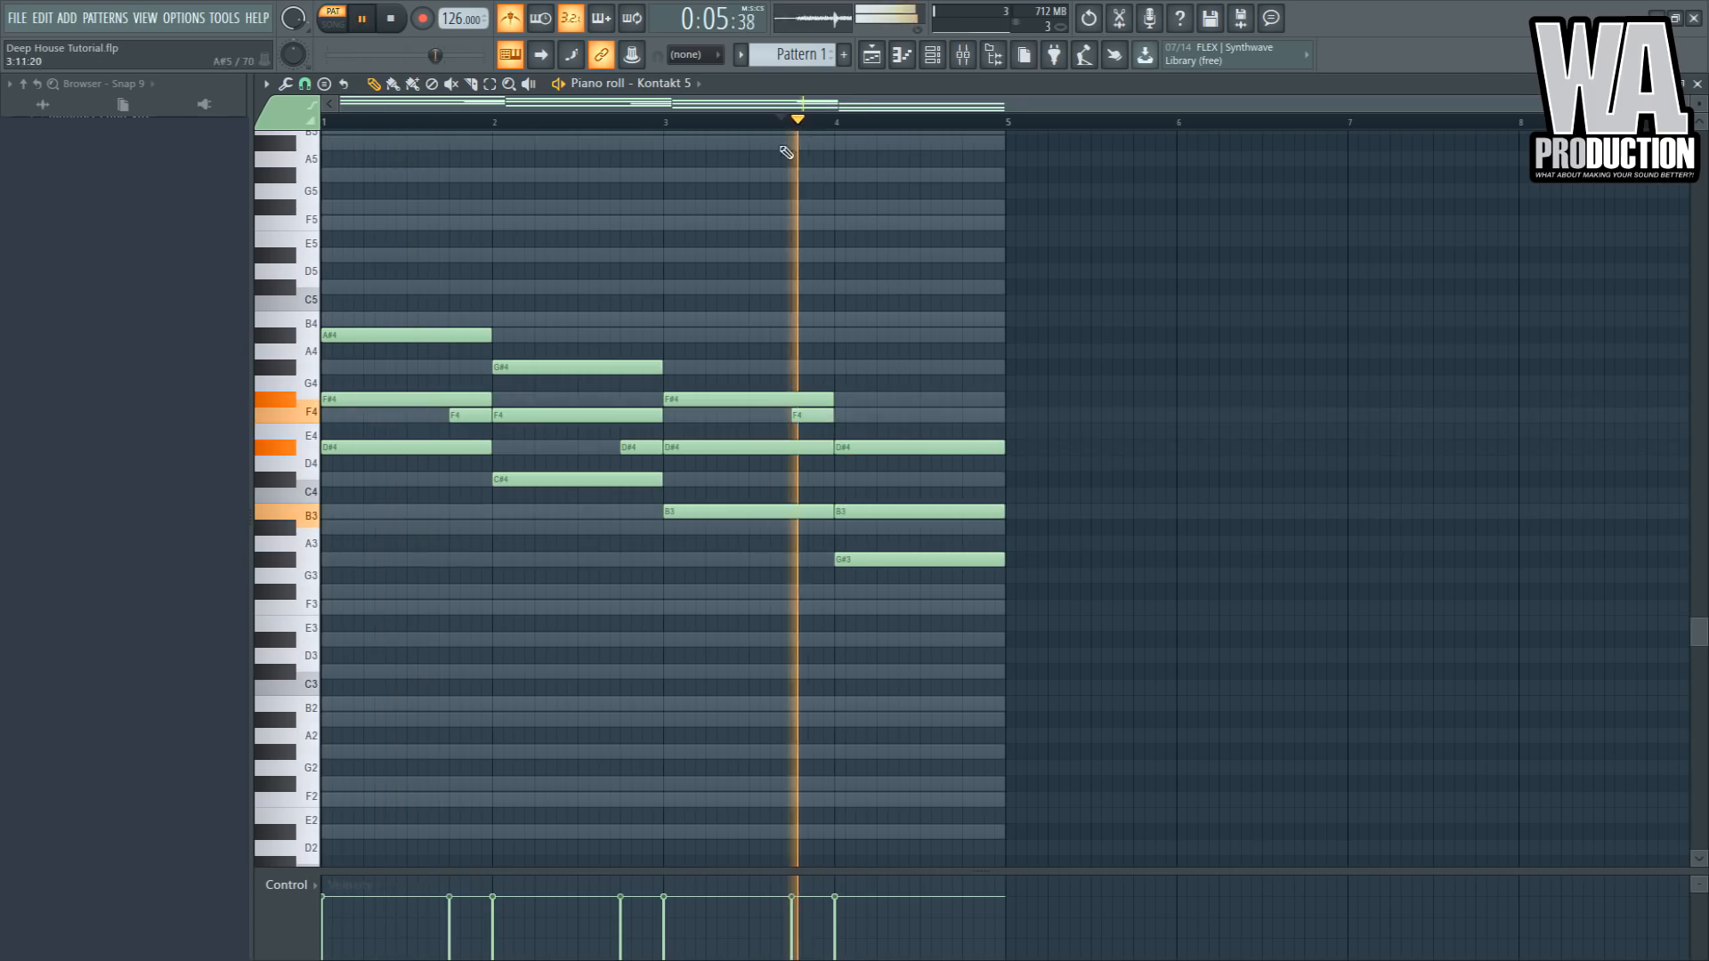
pyautogui.click(662, 121)
pyautogui.press('space')
pyautogui.moveTo(812, 416); pyautogui.dragTo(809, 481)
pyautogui.press('space')
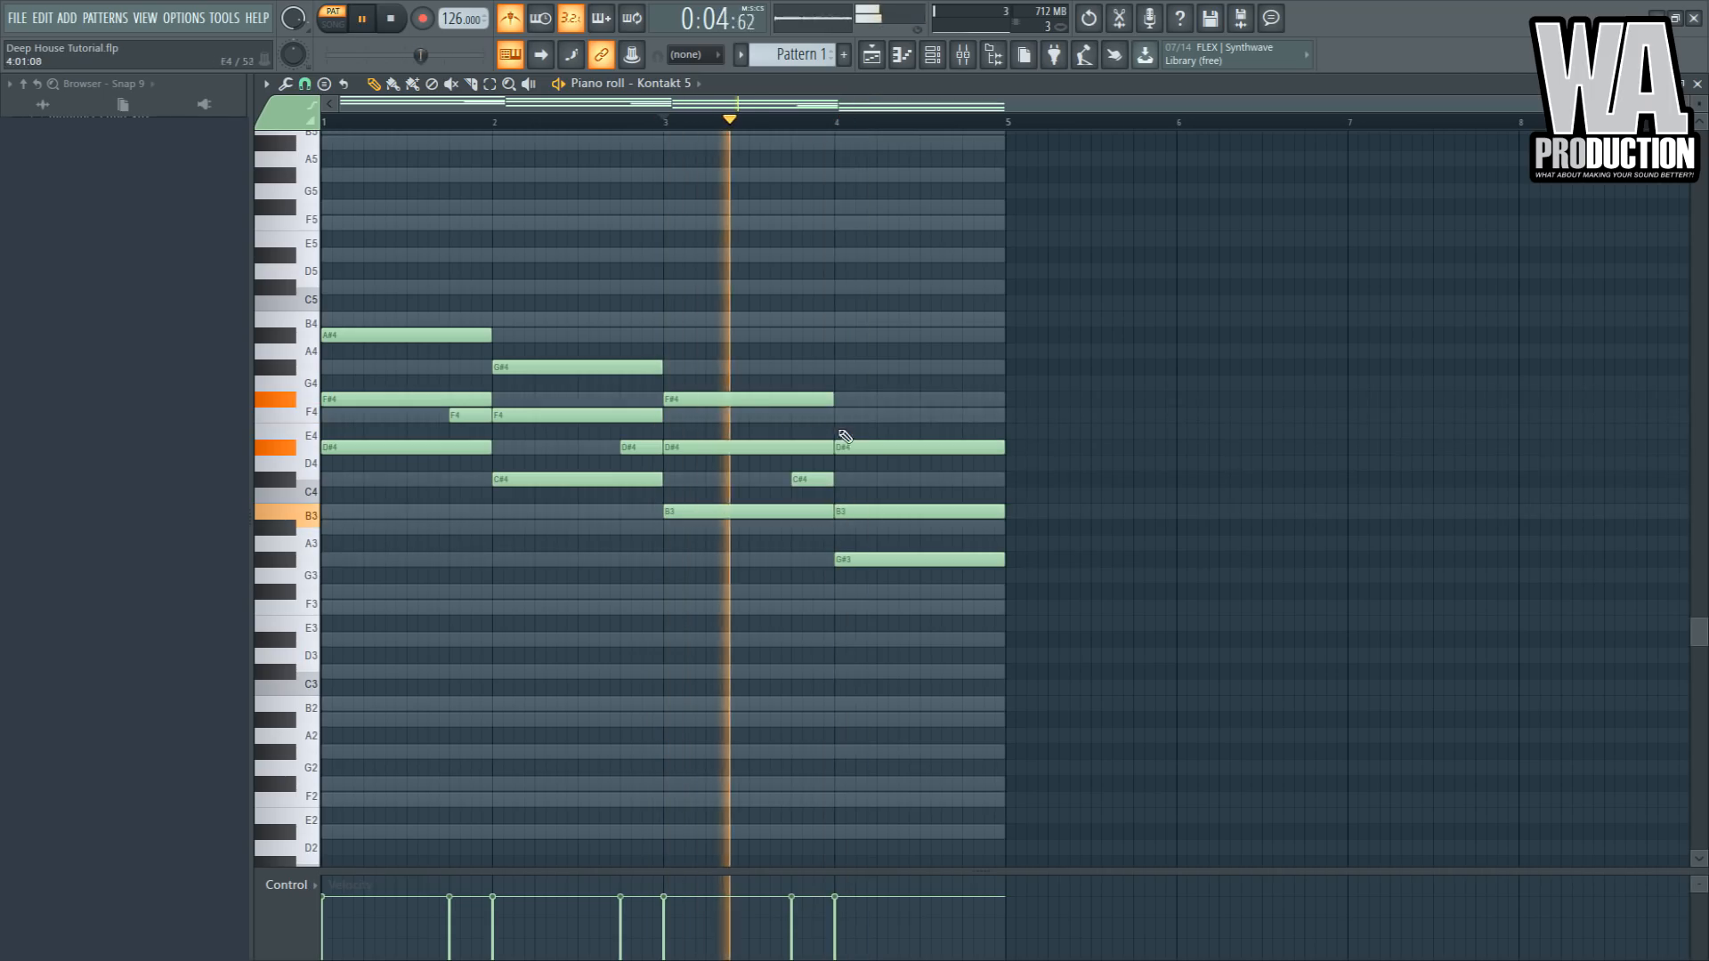
# - Raise the G#3 note in bar 4 an octave to G#4
pyautogui.click(881, 559)
pyautogui.hotkey('ctrl', 'Up')
pyautogui.press('space')
pyautogui.press('space')
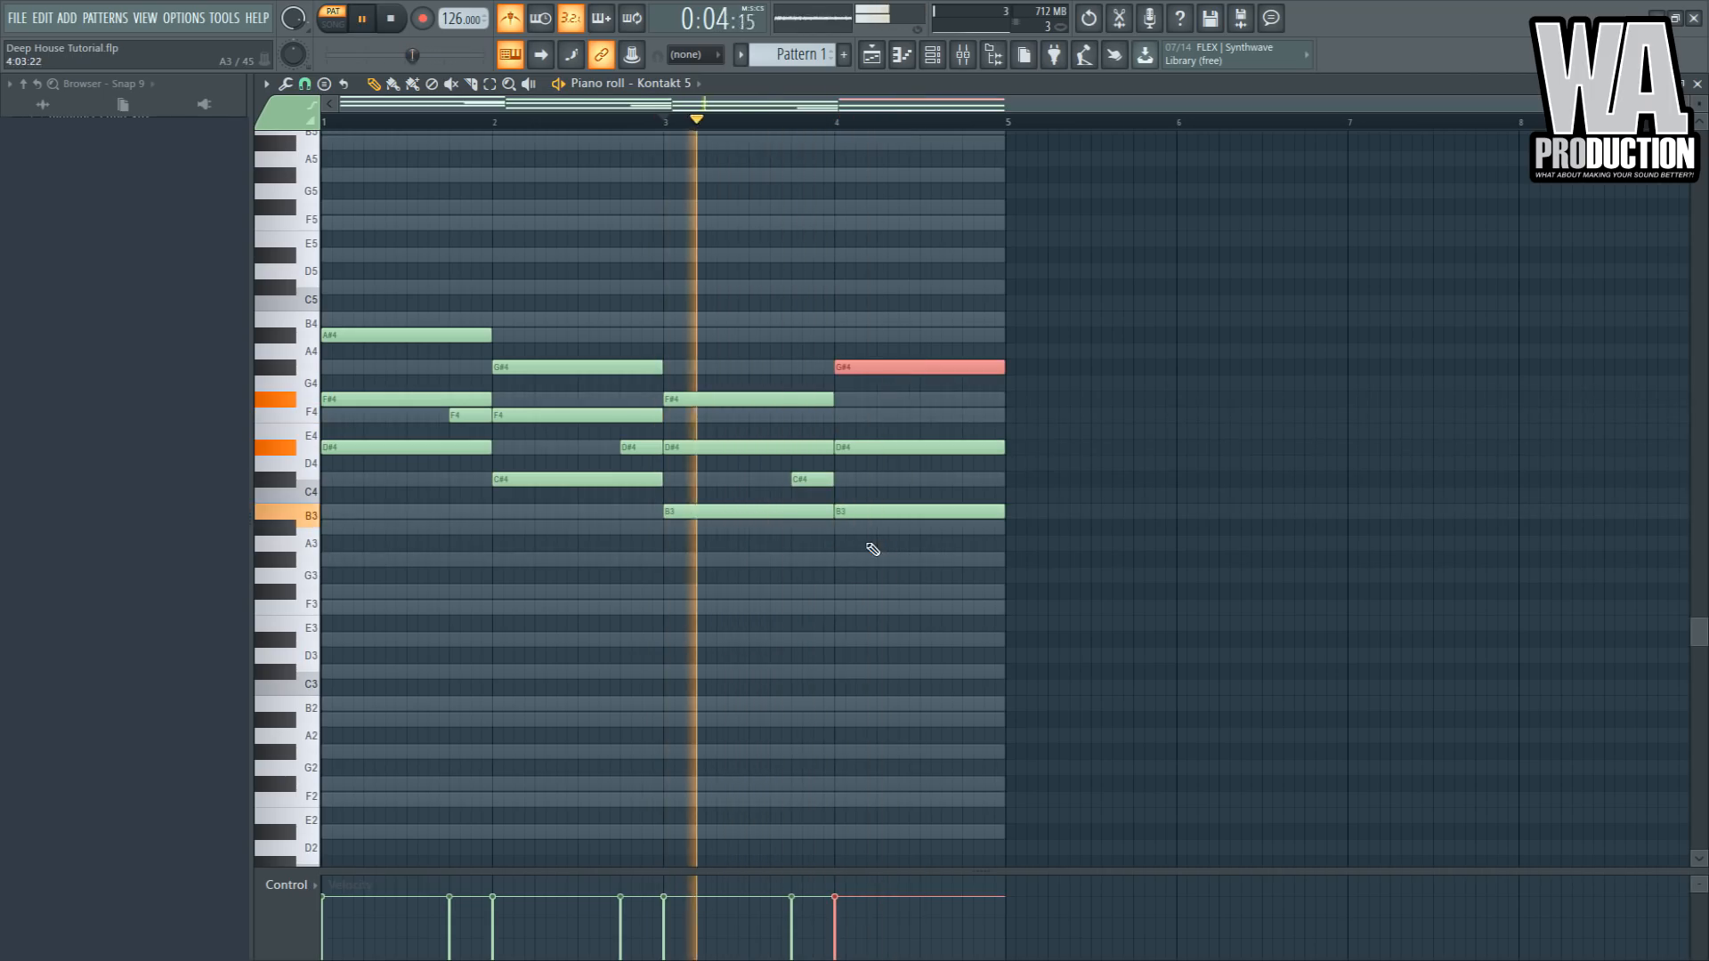
pyautogui.click(786, 603)
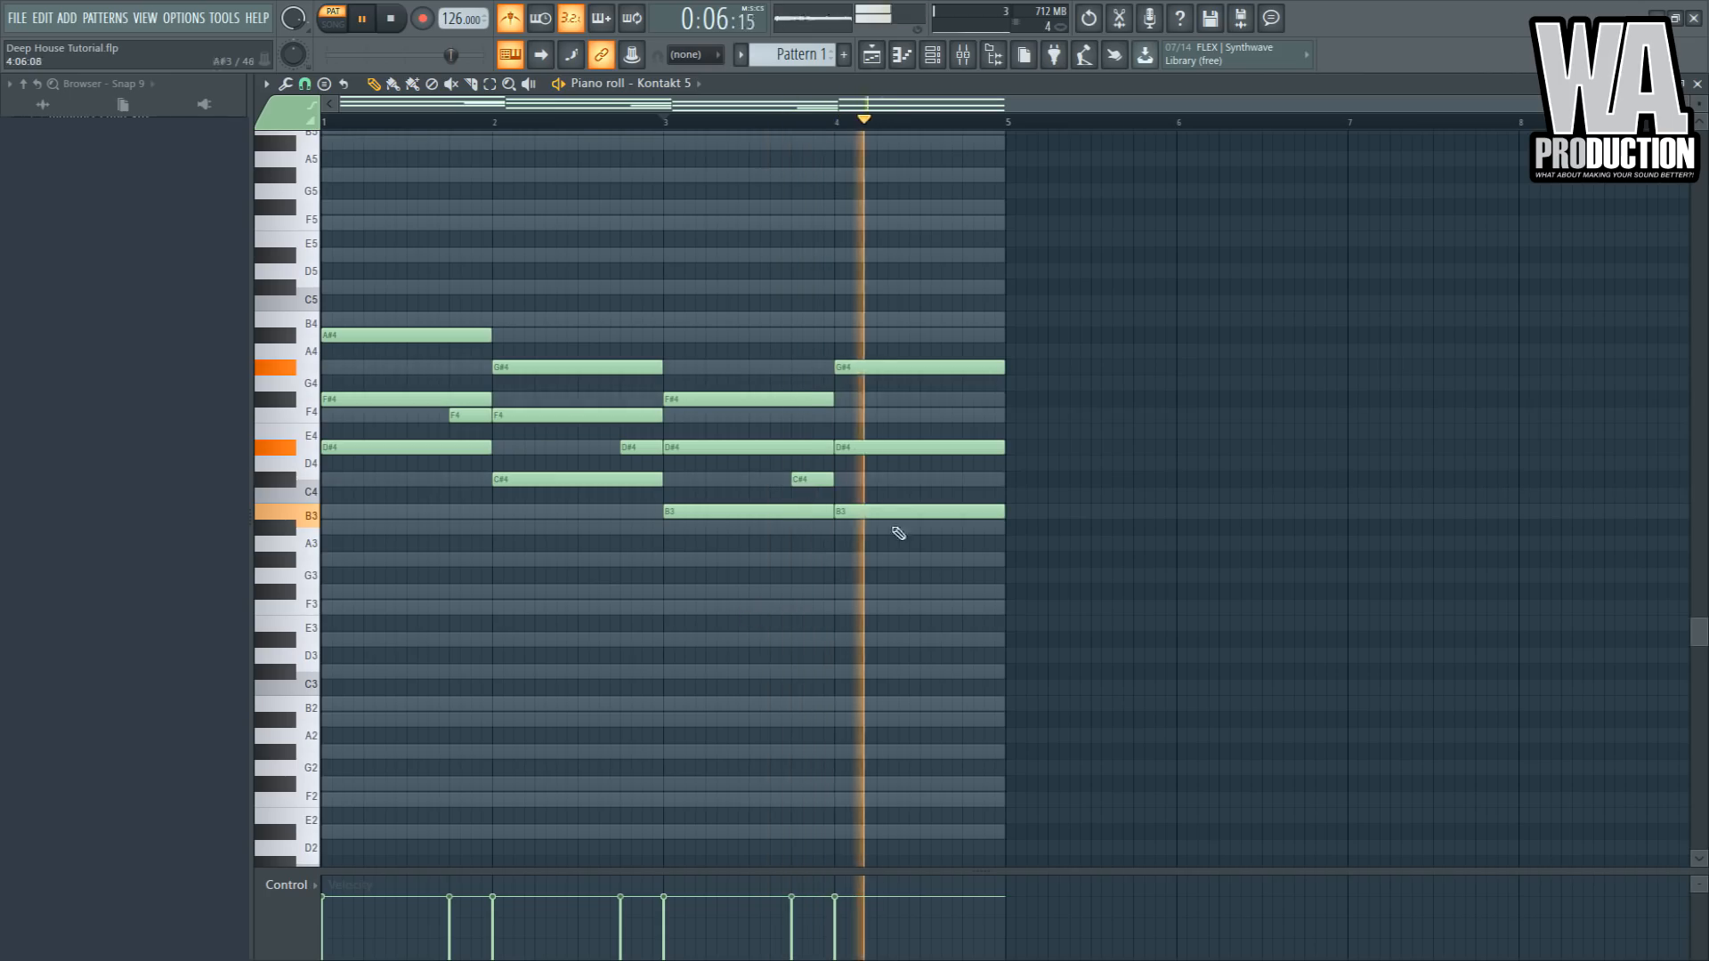
pyautogui.press('space')
# - Shorten bar 4's G#4 to half a bar and add an F#4 note after it
pyautogui.press('space')
pyautogui.moveTo(1006, 372); pyautogui.dragTo(919, 372)
pyautogui.click(926, 399)
pyautogui.click(927, 415)
pyautogui.rightClick(930, 400)
pyautogui.press('space')
pyautogui.press('space')
pyautogui.click(939, 403)
pyautogui.moveTo(942, 405); pyautogui.dragTo(932, 405)
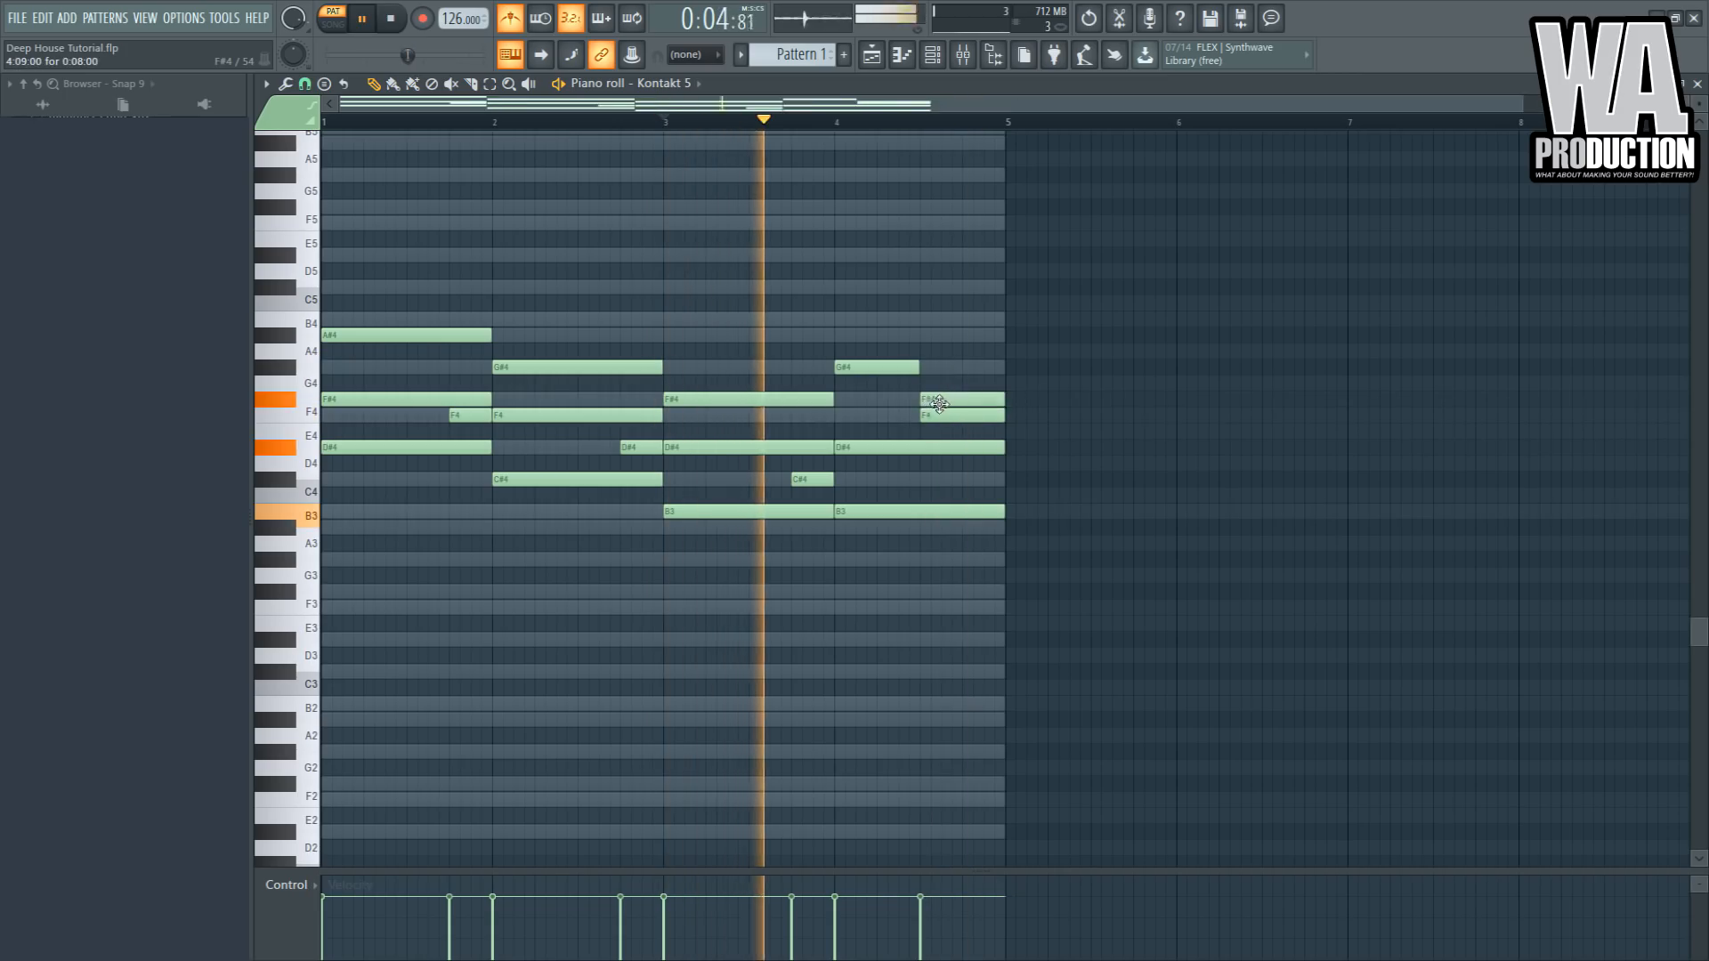
pyautogui.rightClick(942, 415)
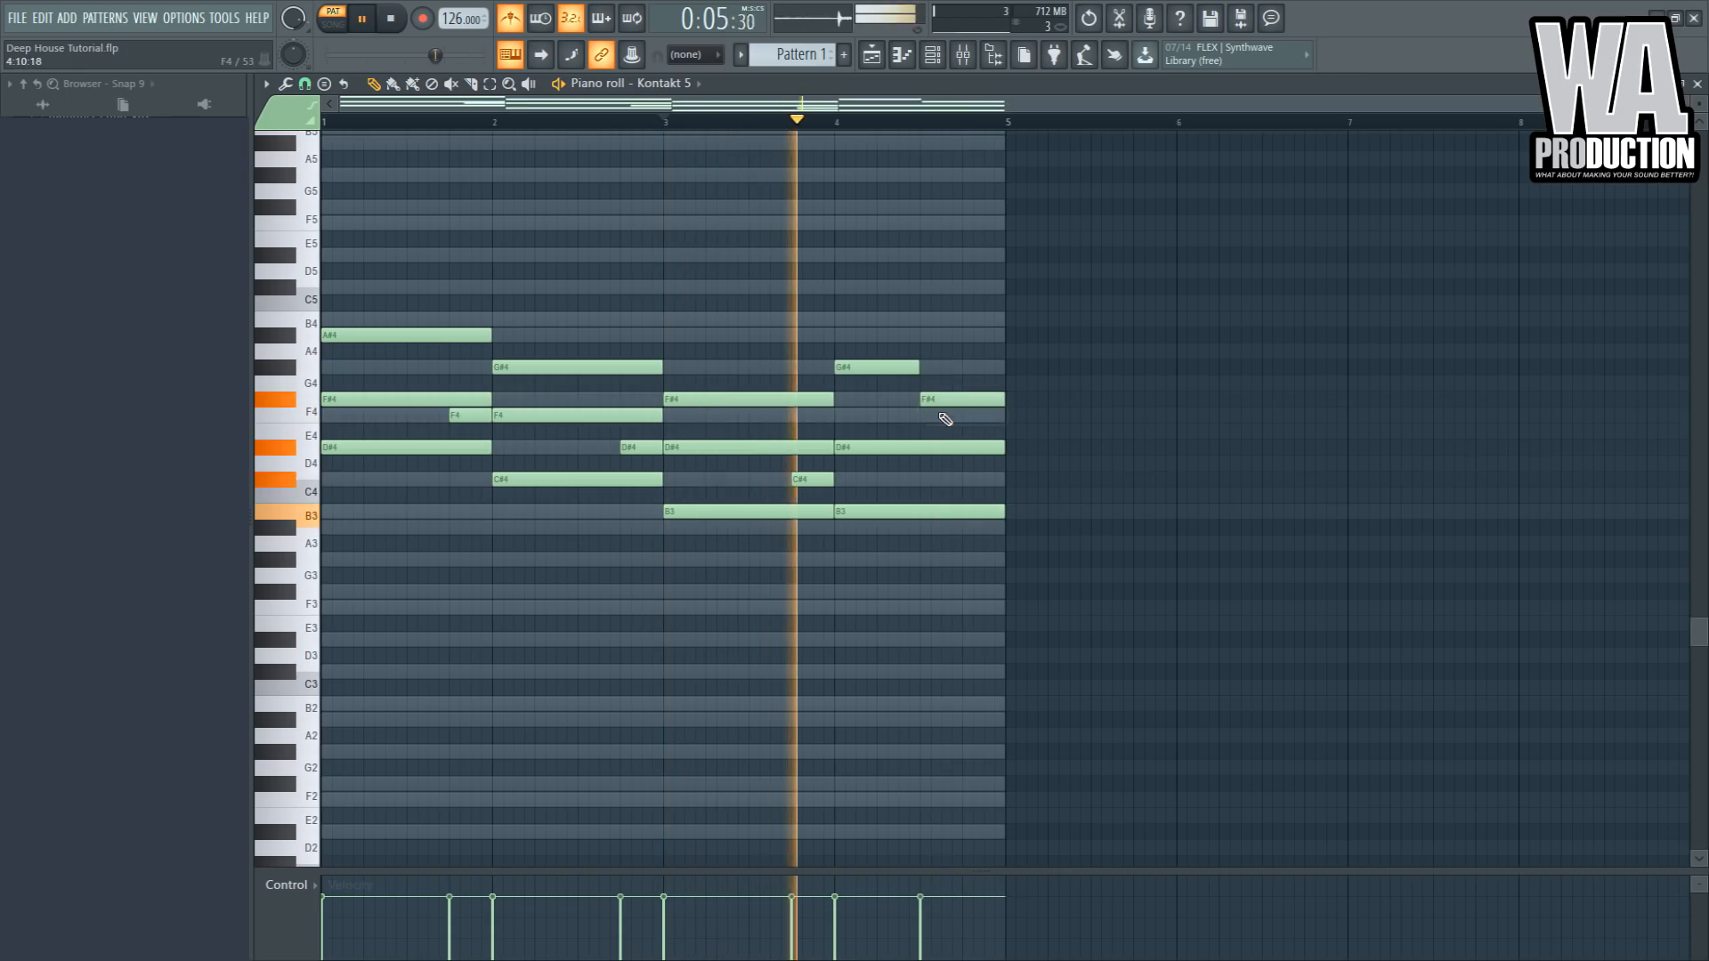
# - Shorten bar 4's D#4 to half a bar and replace the F#4 with a G#3, B3, D#4 chord
pyautogui.moveTo(1006, 449); pyautogui.dragTo(921, 449)
pyautogui.click(926, 560)
pyautogui.click(934, 511)
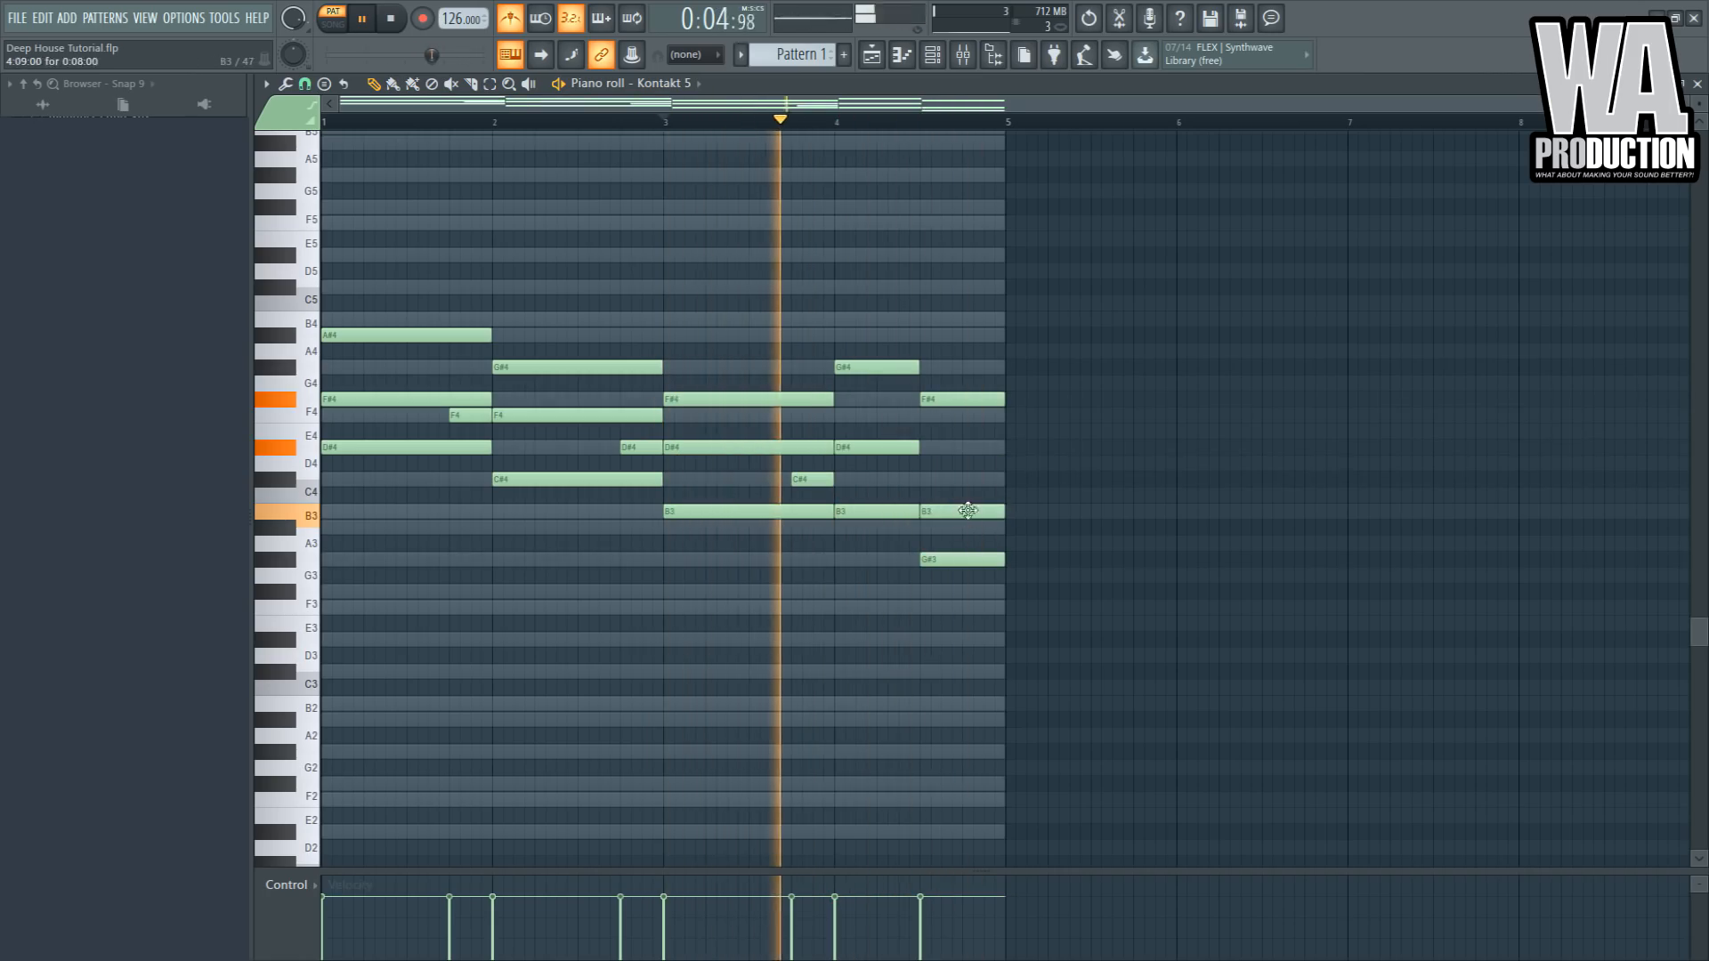
pyautogui.click(925, 448)
pyautogui.rightClick(947, 400)
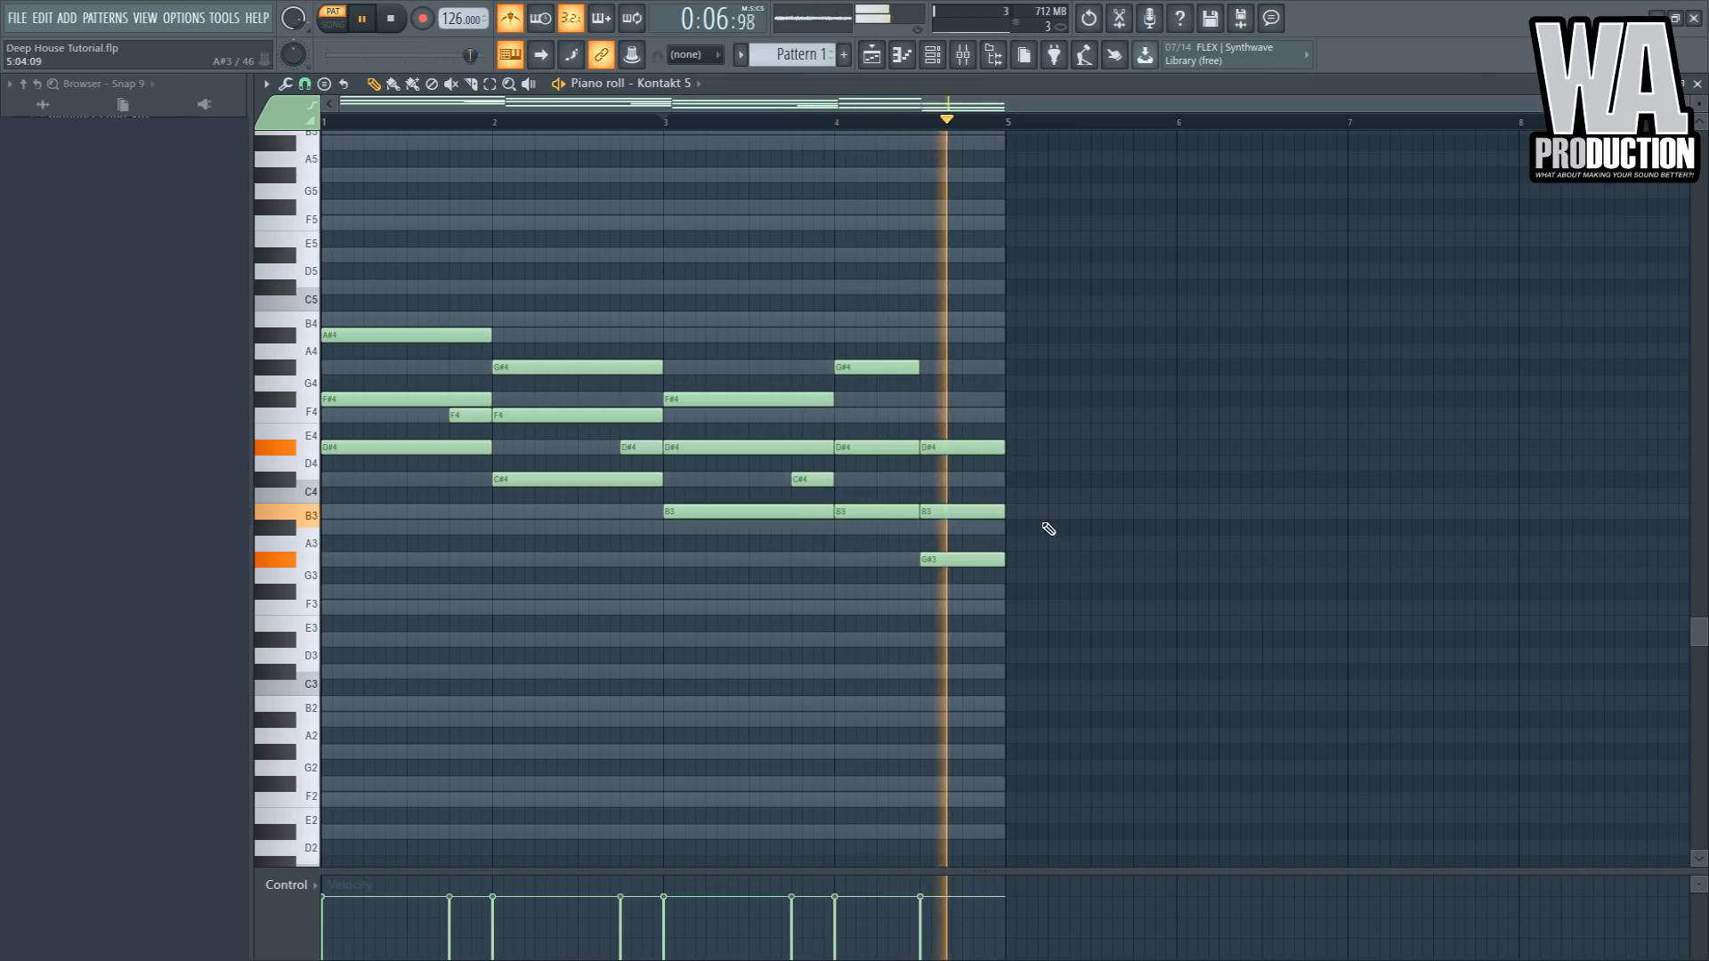
pyautogui.press('space')
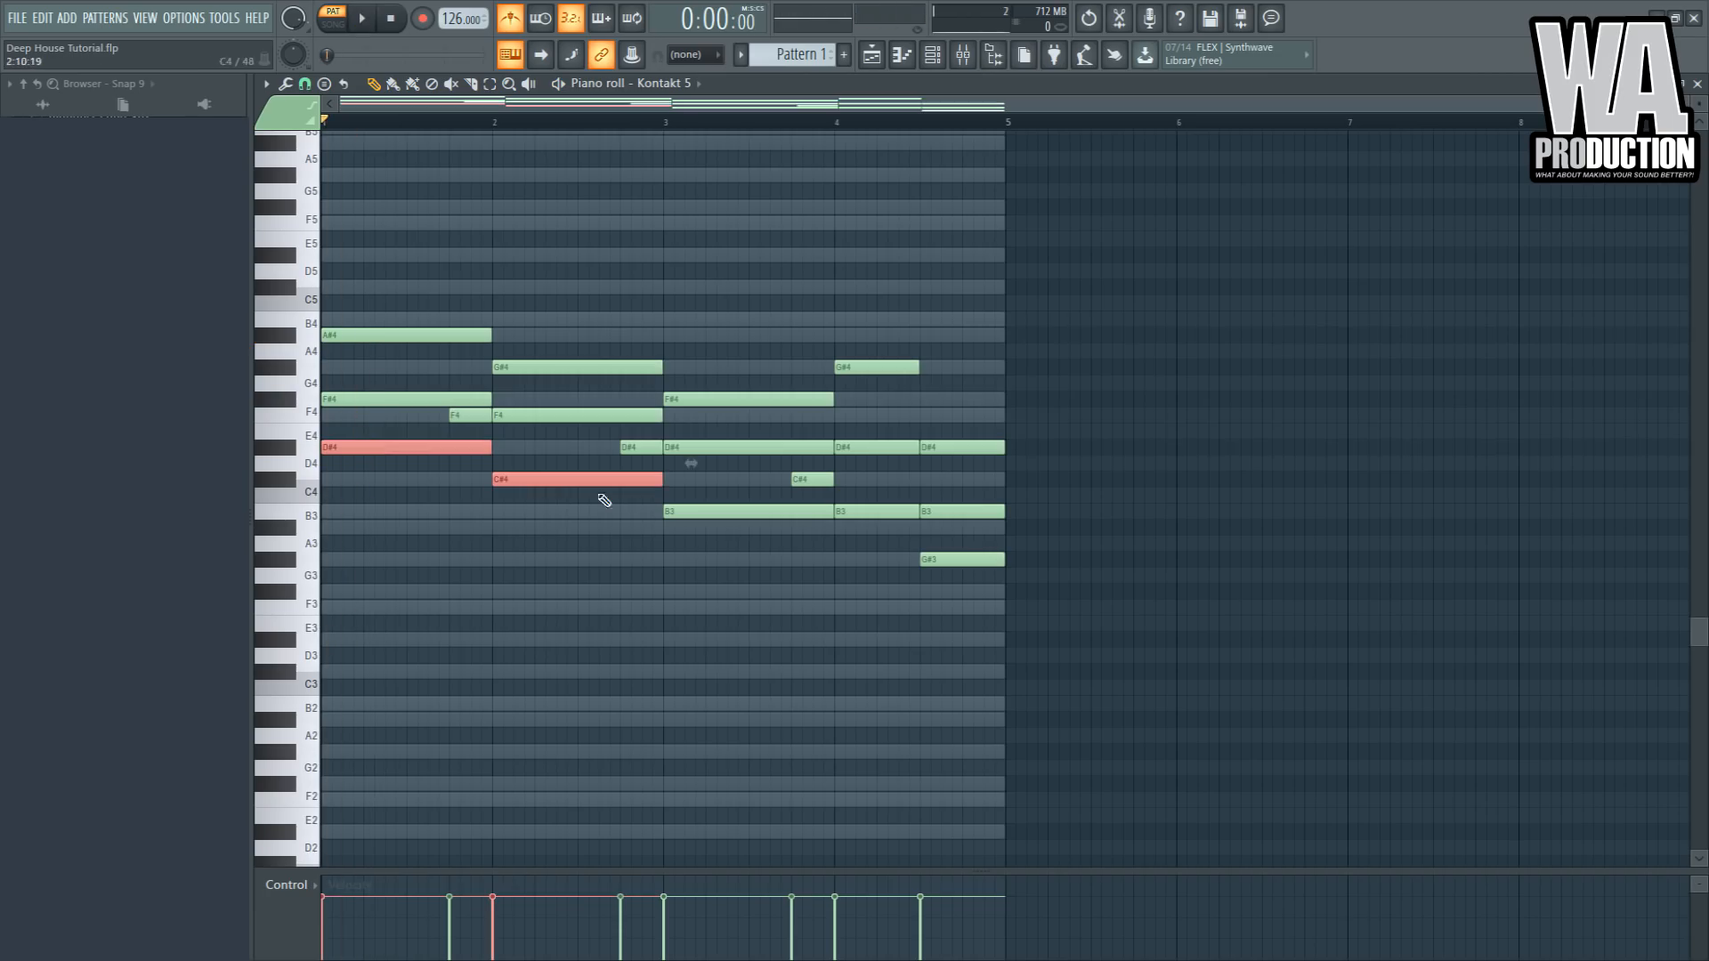
# - Add a bass line an octave below the chords: D#3, C#3, B2 and G#2, then play it
pyautogui.keyDown('ctrl'); pyautogui.keyDown('shift'); pyautogui.click(703, 512); pyautogui.keyUp('shift'); pyautogui.keyUp('ctrl')
pyautogui.moveTo(509, 481); pyautogui.dragTo(508, 673)
pyautogui.click(441, 569)
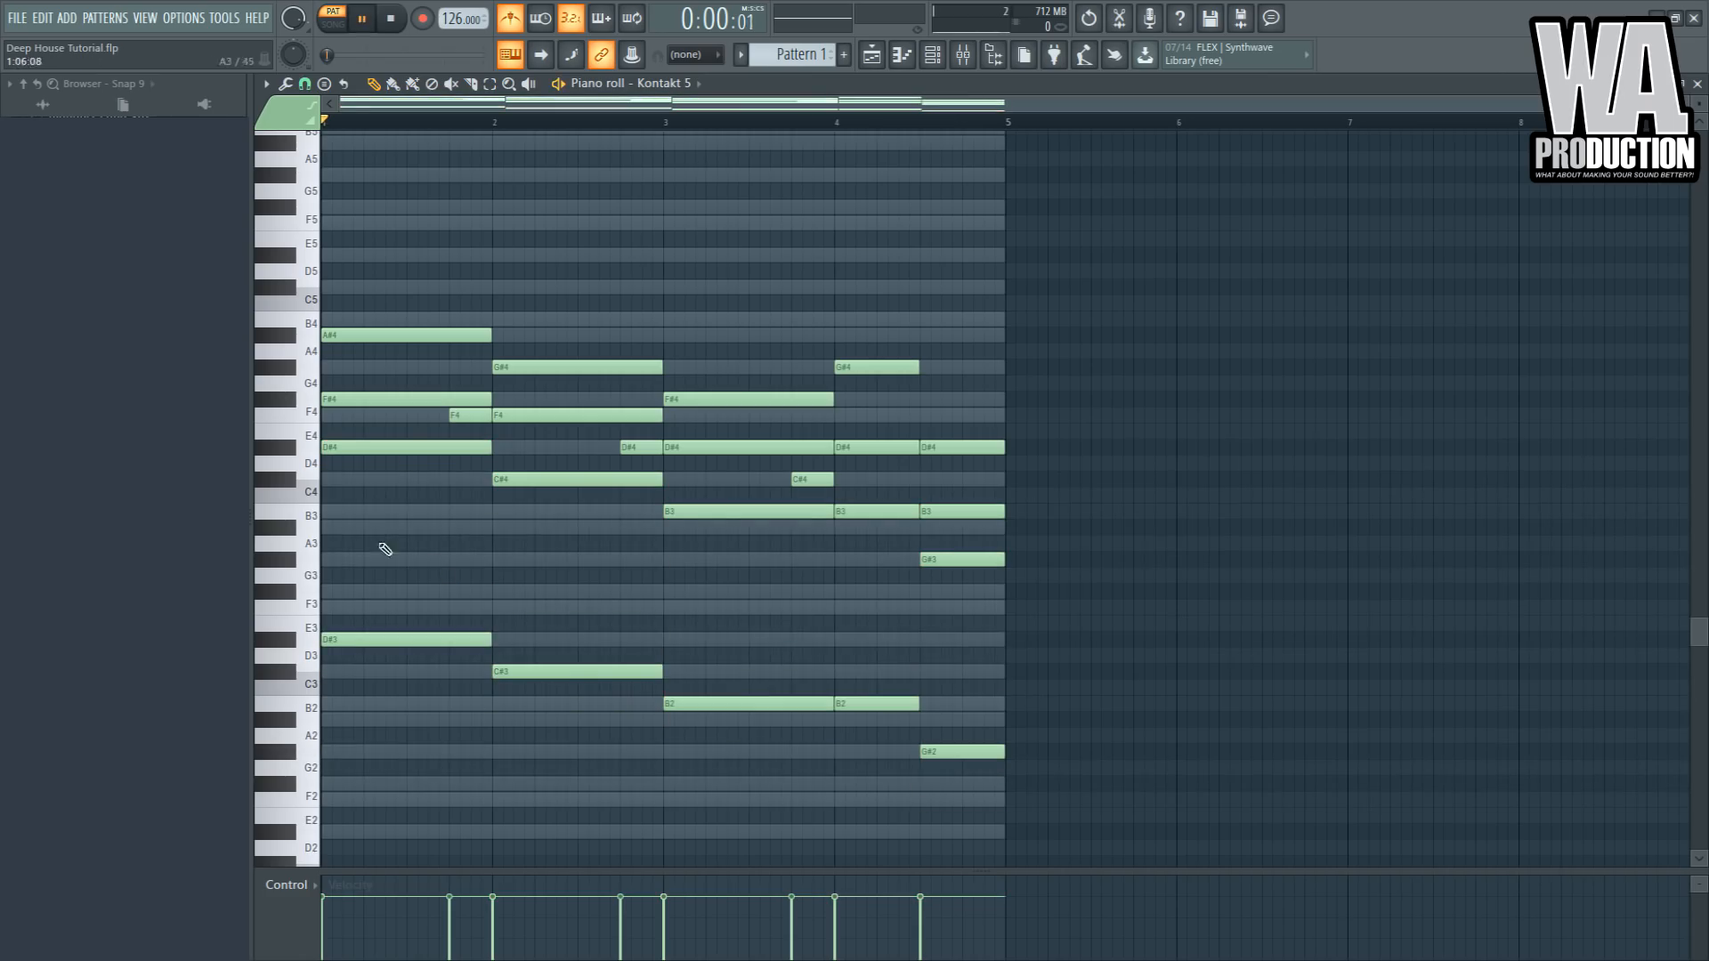
pyautogui.press('space')
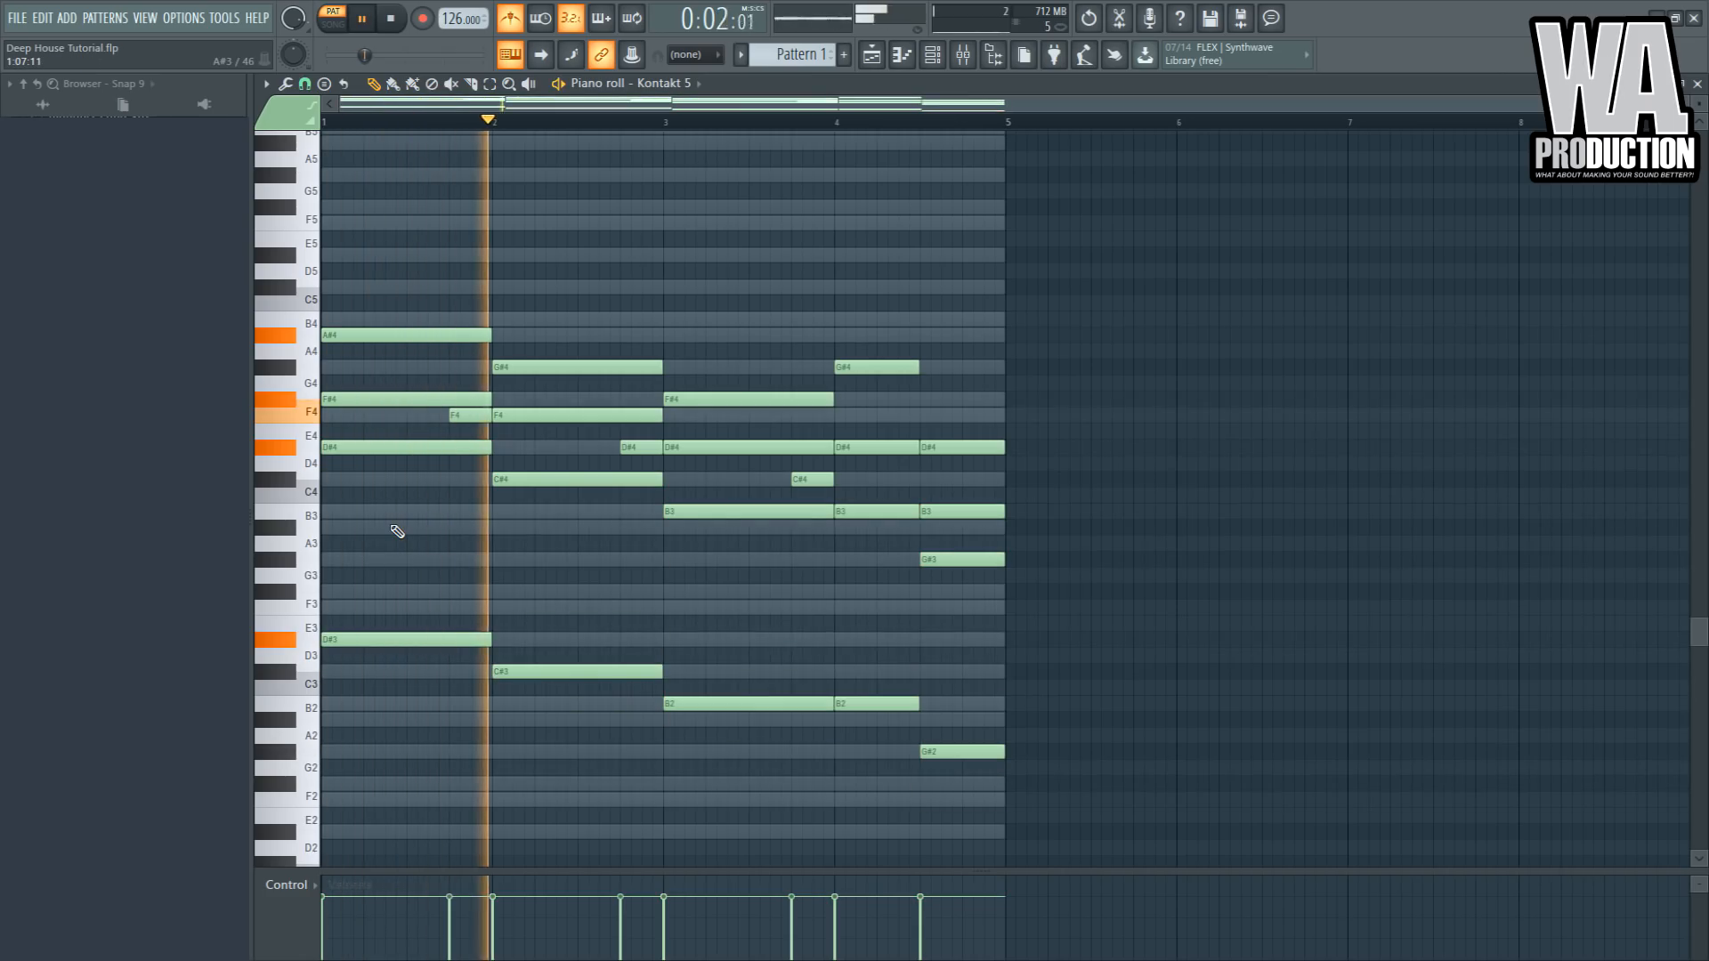
# - Duplicate the upper chord notes an octave higher as F#5, F5, D#5 and B4, and play the progression
pyautogui.scroll(2, 397, 534)
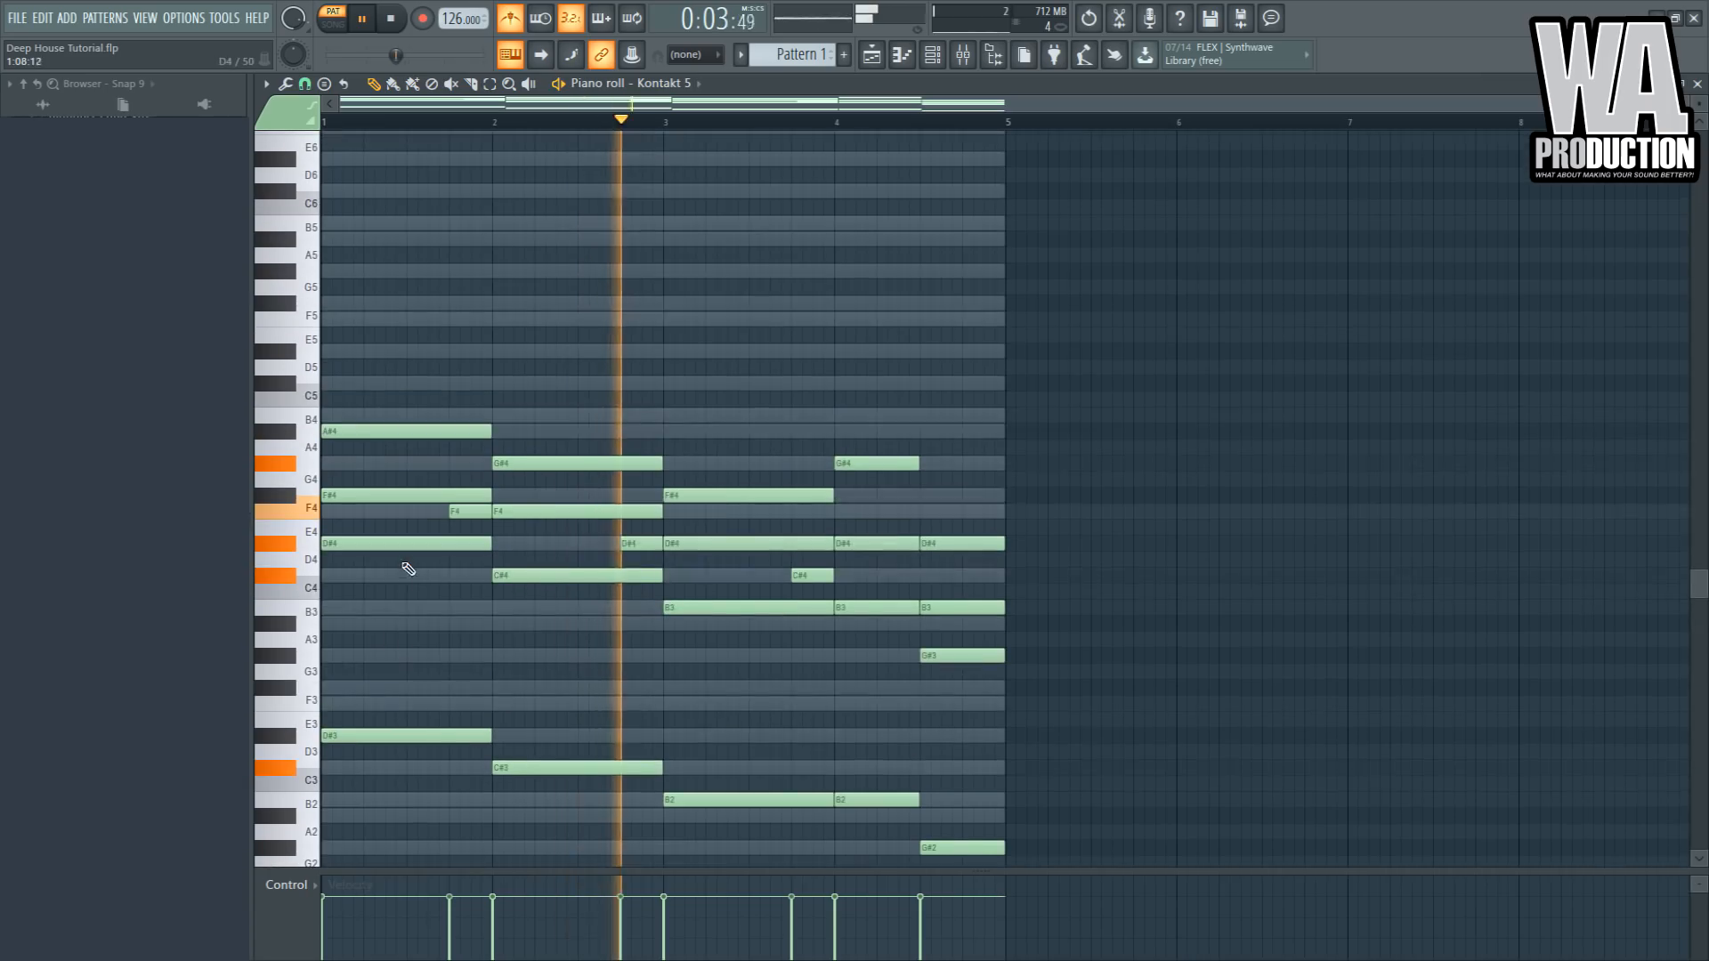
pyautogui.press('space')
pyautogui.click(370, 493)
pyautogui.keyDown('shift'); pyautogui.click(552, 511); pyautogui.keyUp('shift')
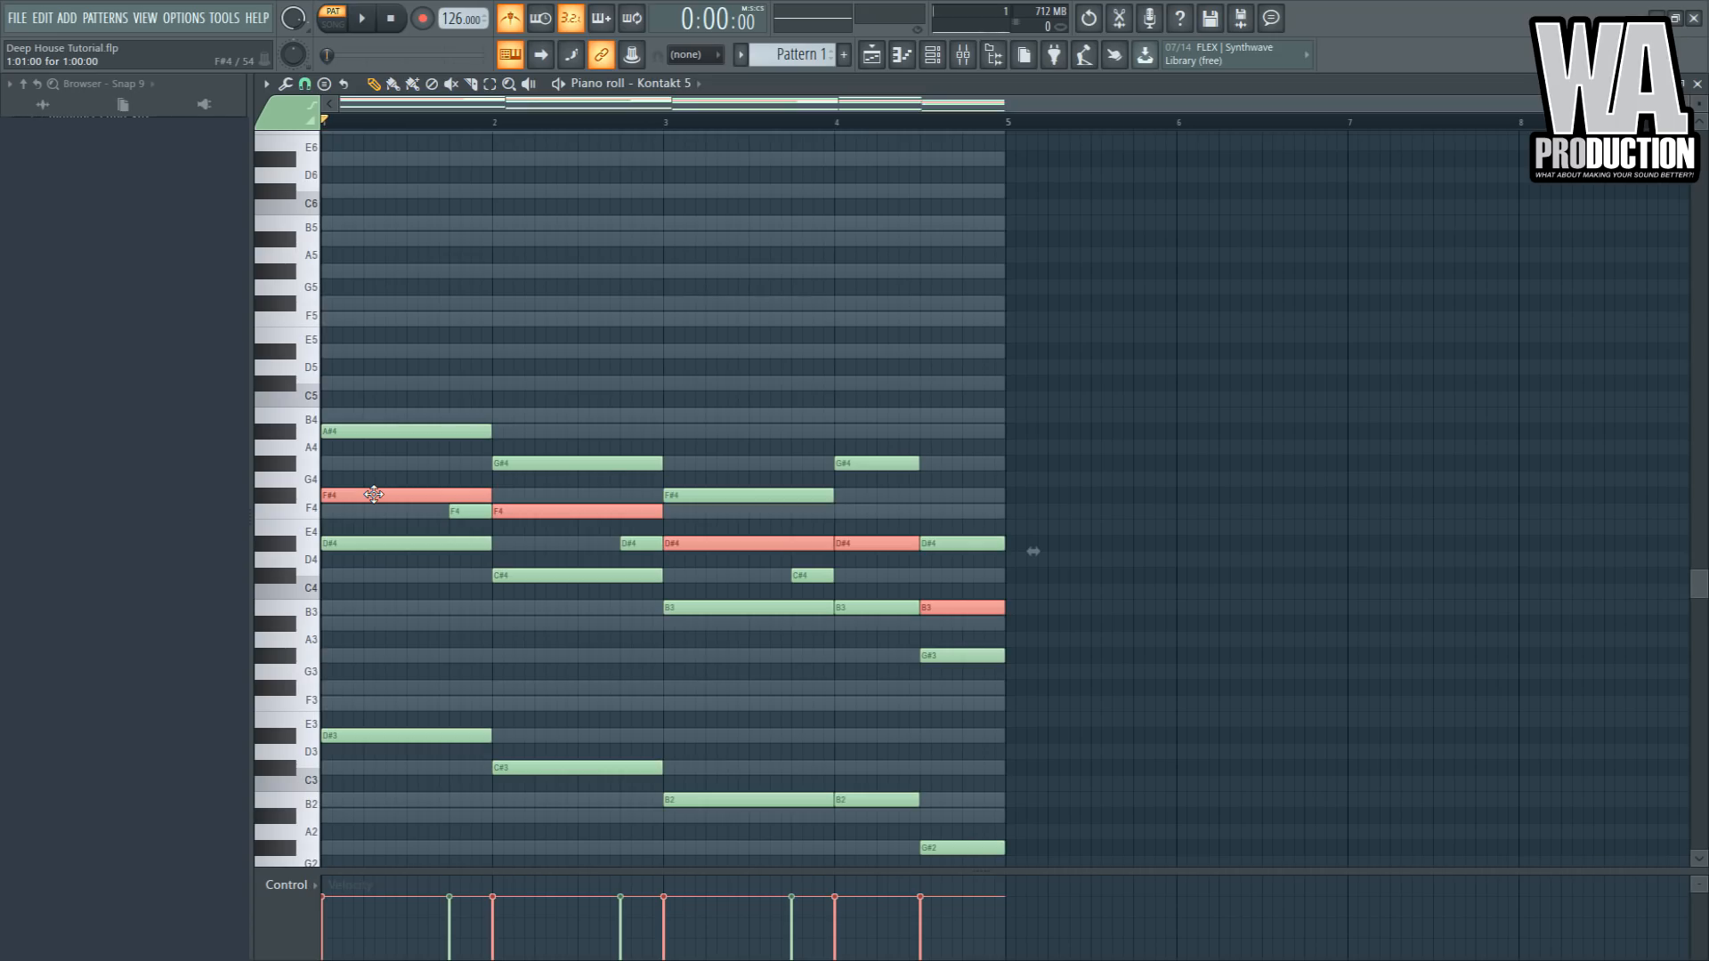
pyautogui.hotkey('ctrl', 'Up')
pyautogui.click(398, 373)
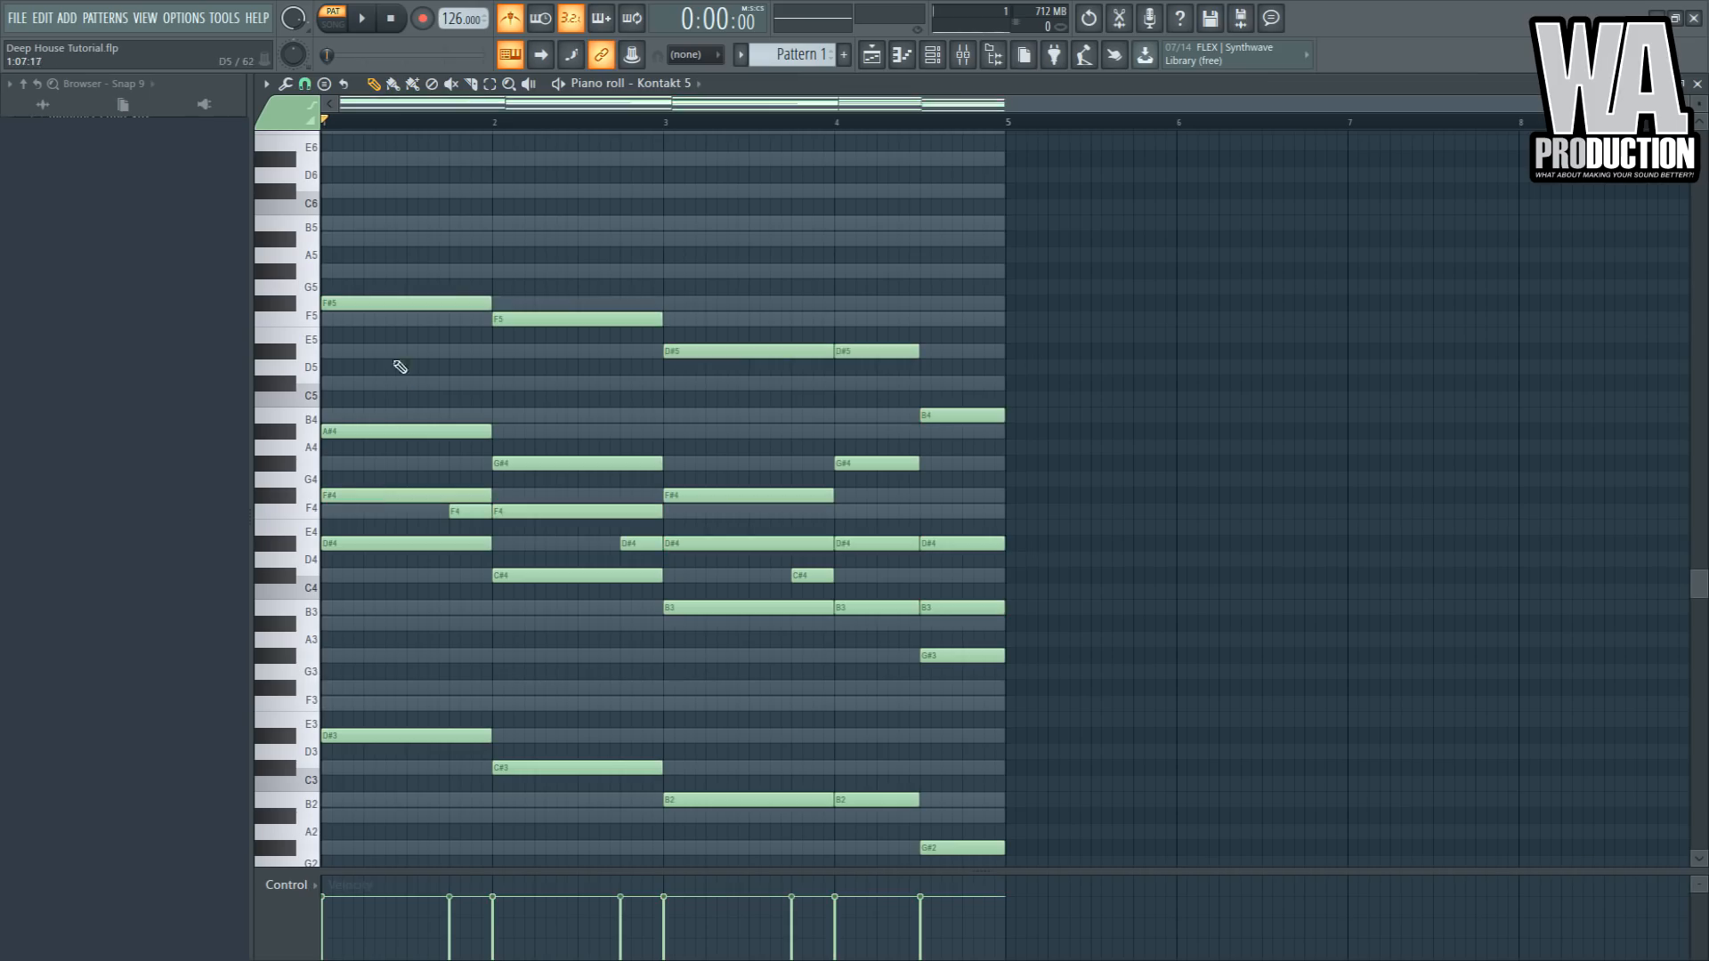
pyautogui.press('space')
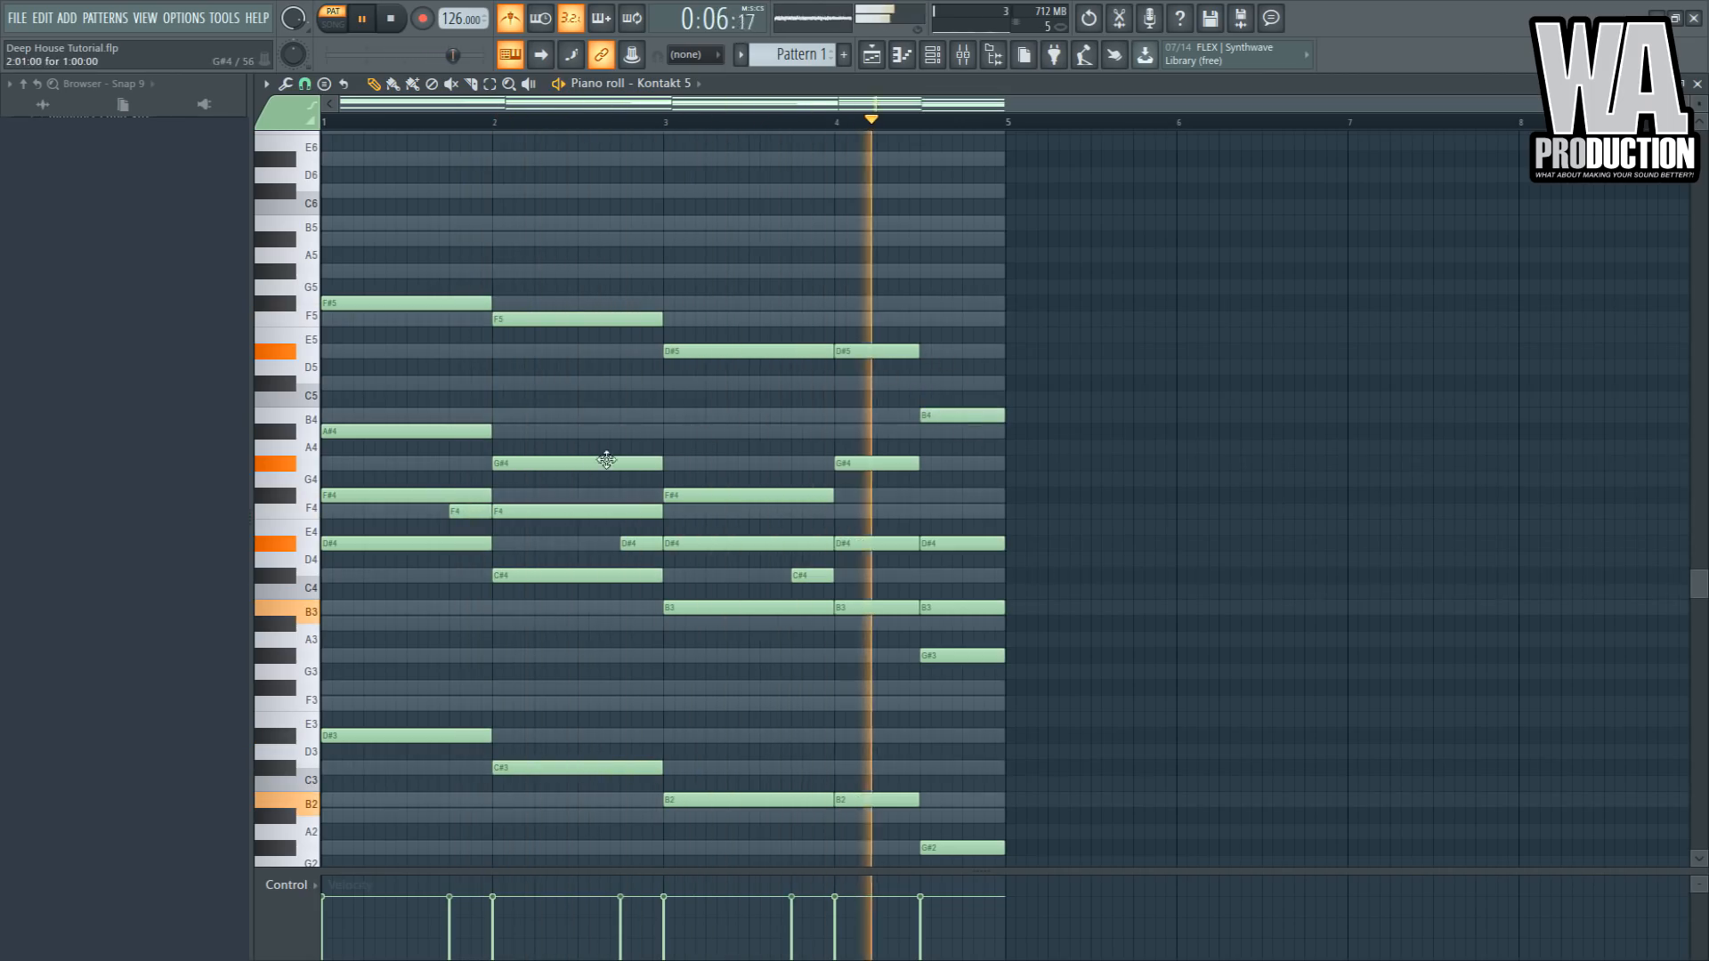
# - Add a C#5 note in bar 2 and a D#5 note in bar 1 above the chords
pyautogui.click(499, 384)
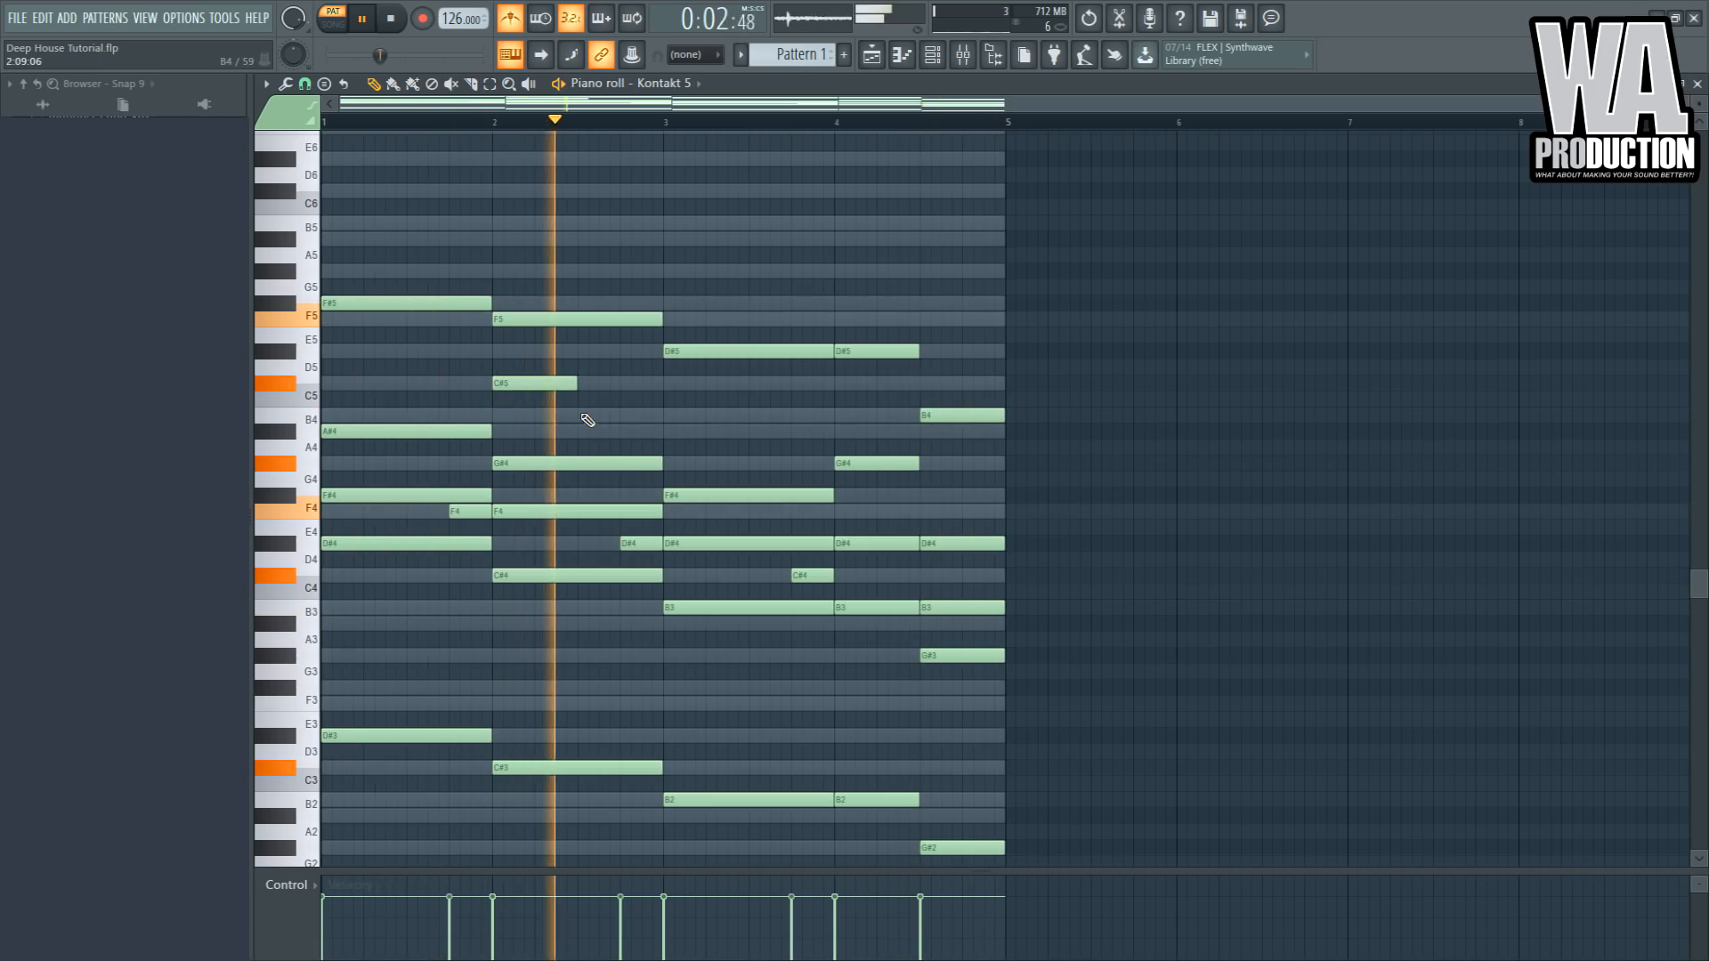
pyautogui.press('space')
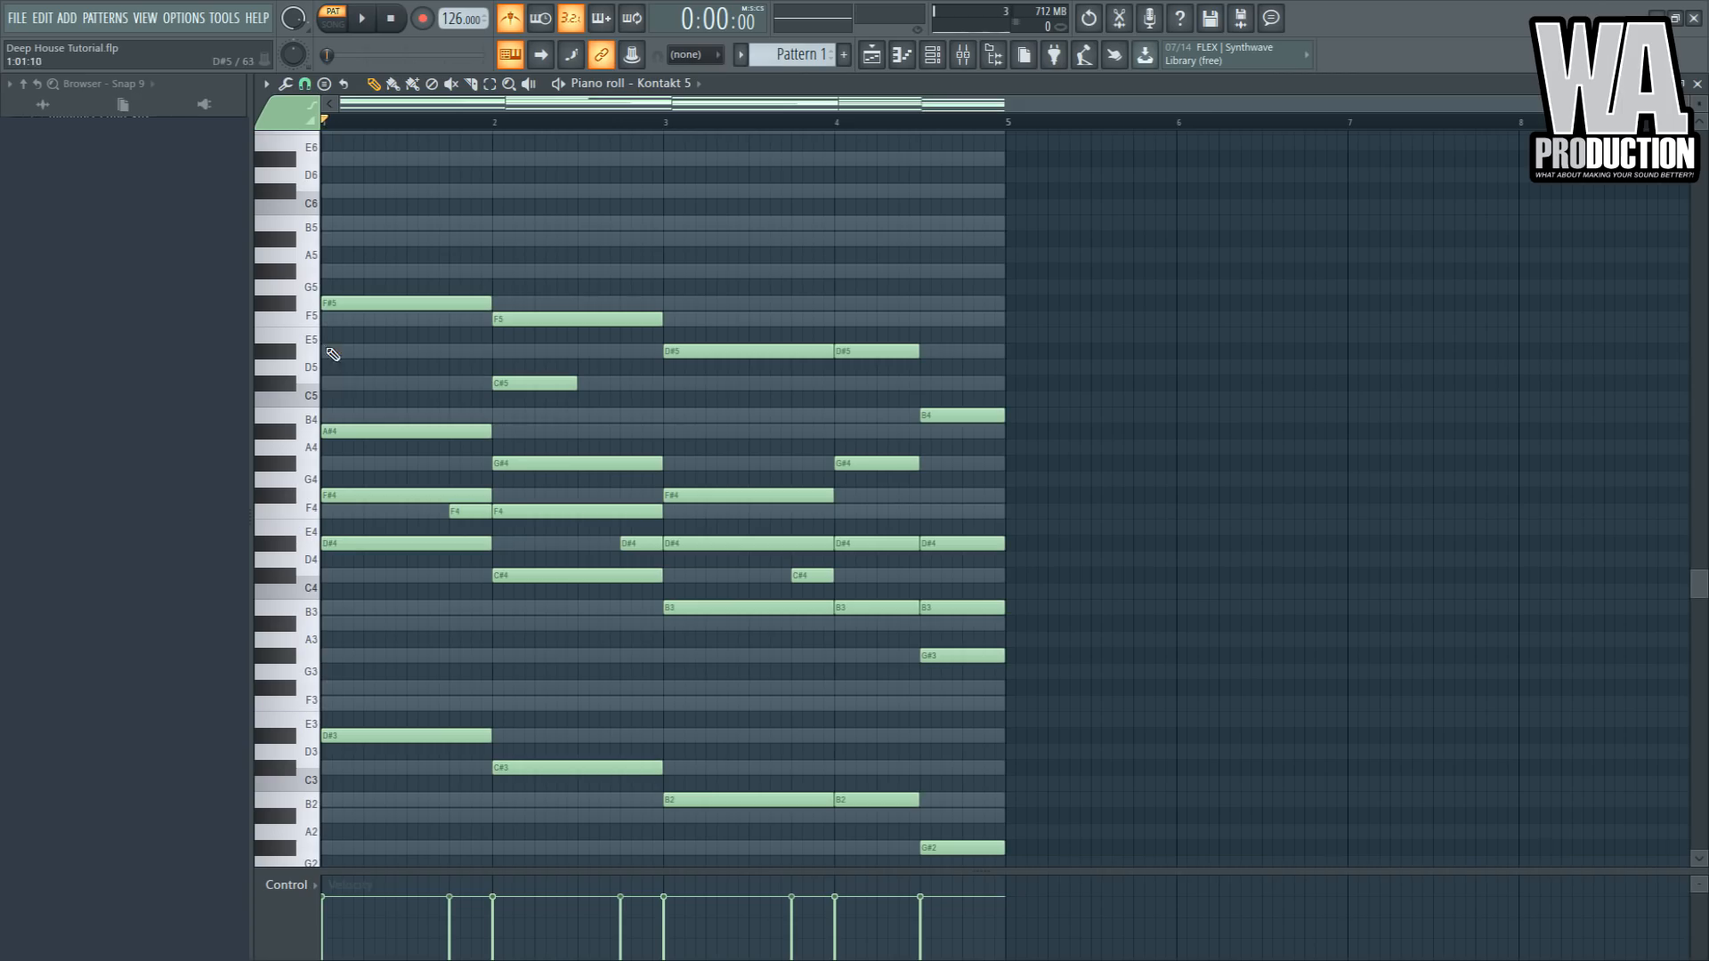
pyautogui.moveTo(377, 353); pyautogui.dragTo(420, 354)
pyautogui.press('space')
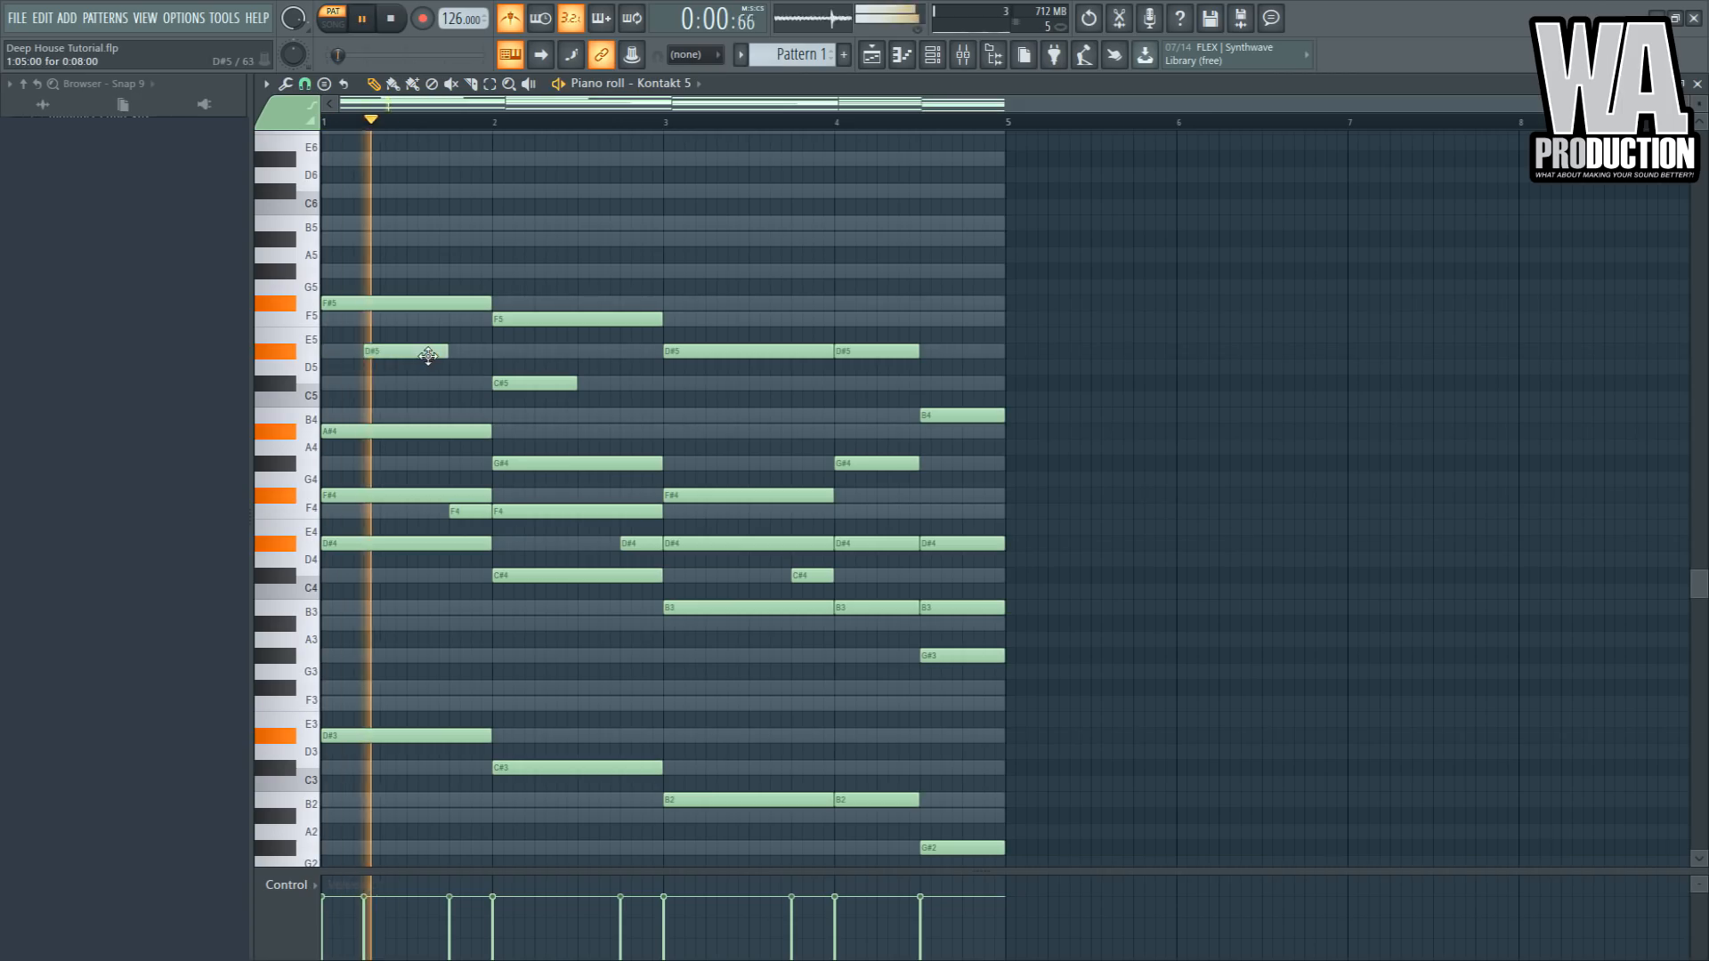
# - Extend the top melody with a B4 in bar 3, C#5 and G#4 notes in bar 4, and lengthen bar 1's D#5
pyautogui.moveTo(533, 383); pyautogui.dragTo(663, 384)
pyautogui.click(708, 415)
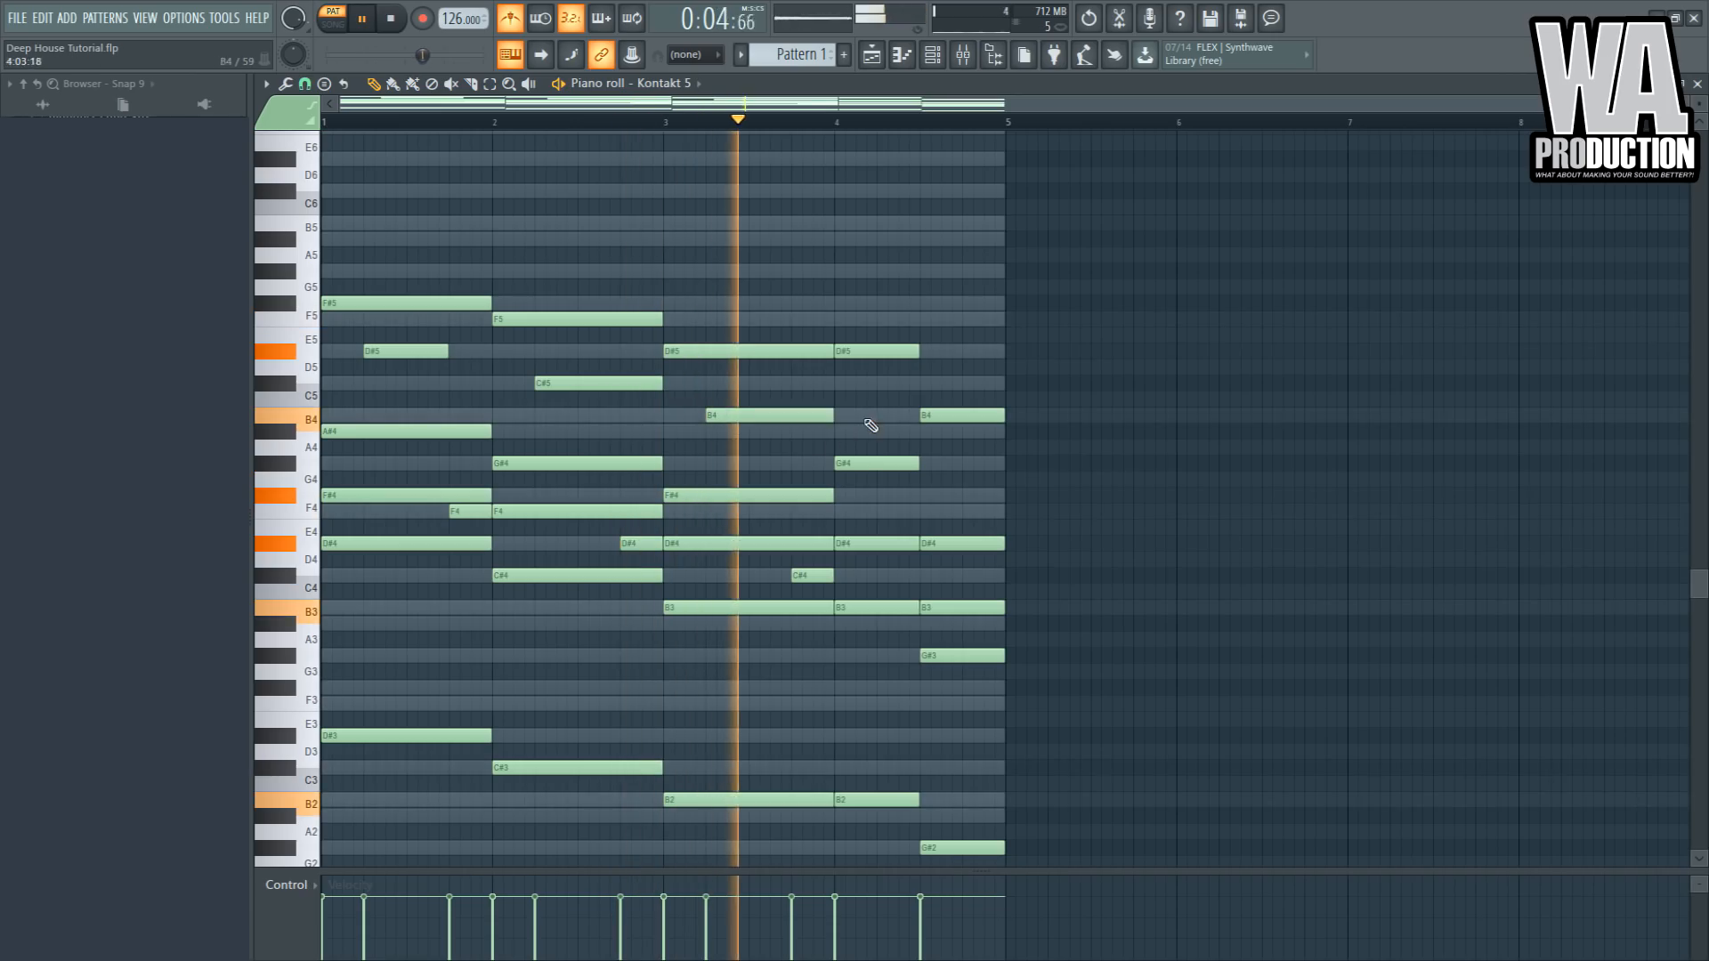
pyautogui.click(881, 384)
pyautogui.click(951, 447)
pyautogui.moveTo(972, 445); pyautogui.dragTo(1006, 464)
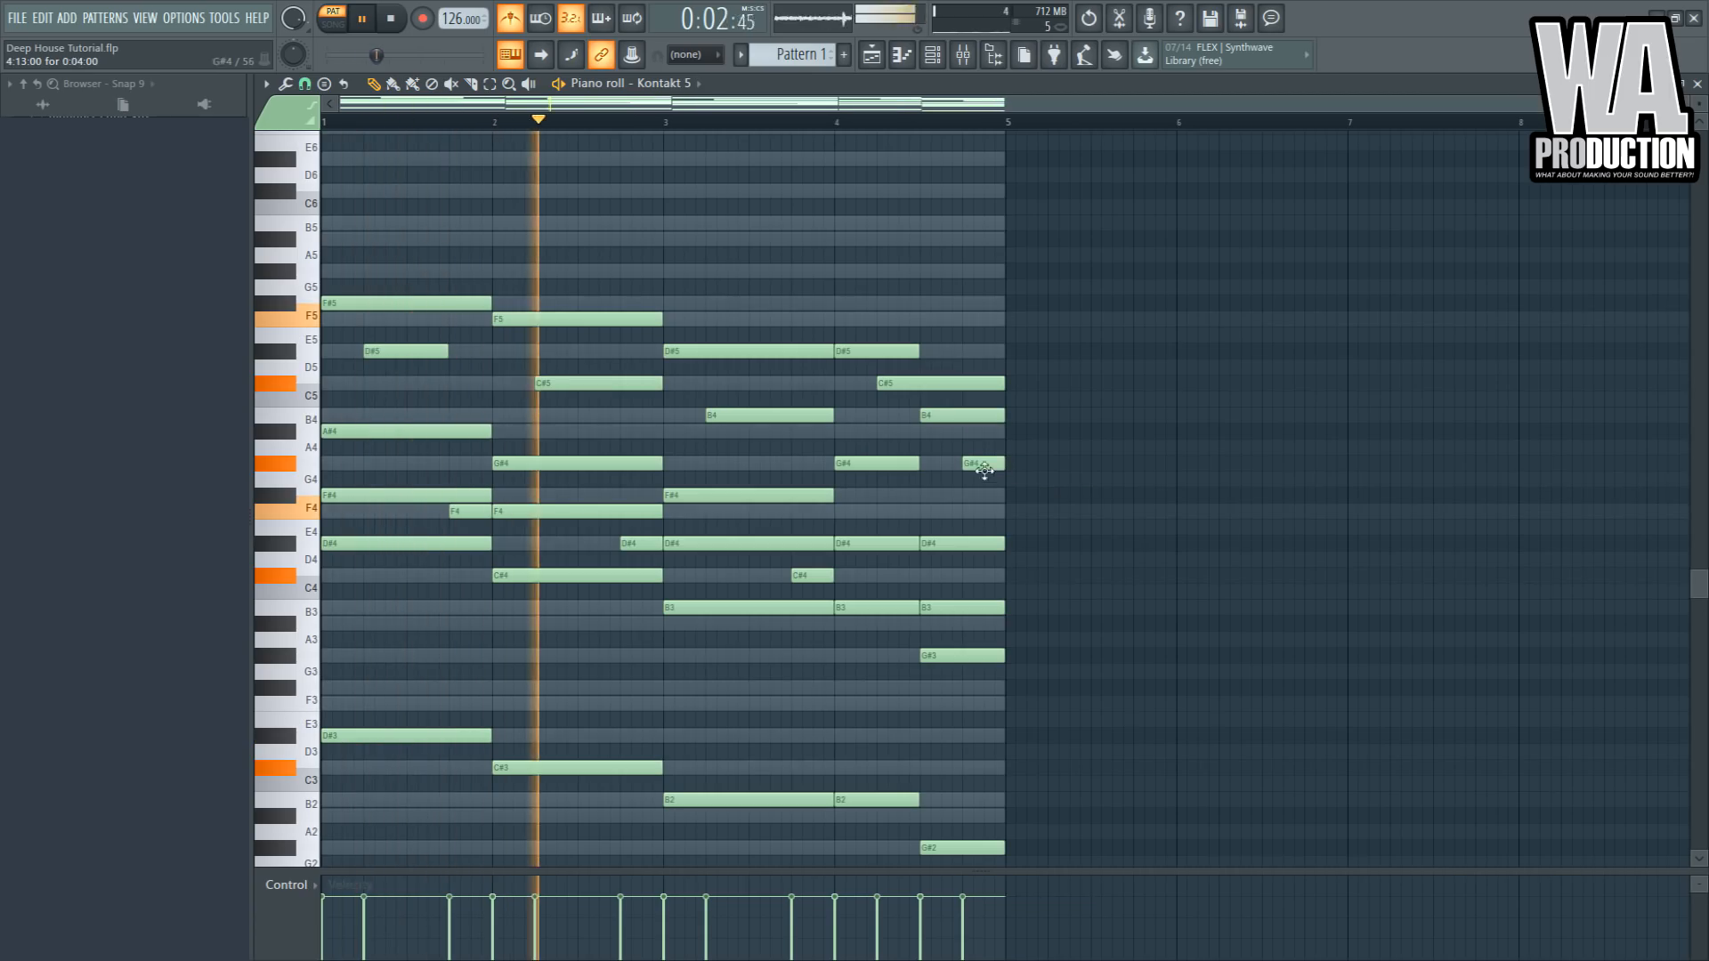
pyautogui.moveTo(448, 352); pyautogui.dragTo(491, 356)
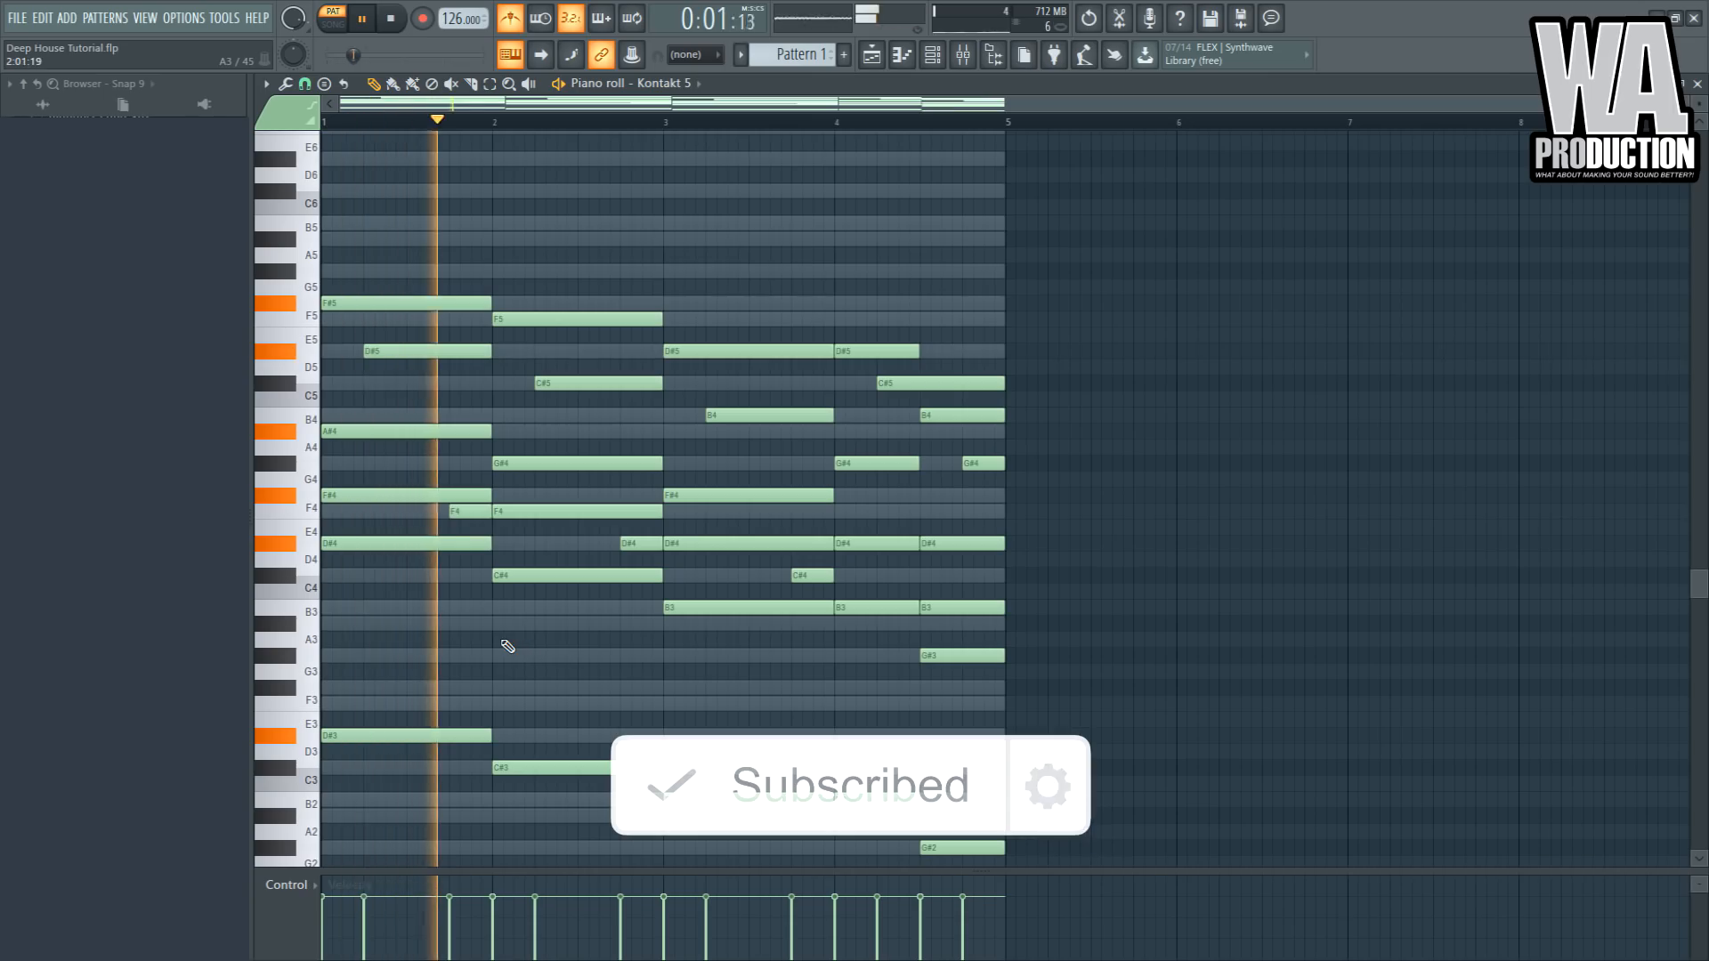
# - Copy the D#4, C#4, B3, G#3 and G#4 melody notes into a new Pattern 2 on the Serum channel
pyautogui.press('space')
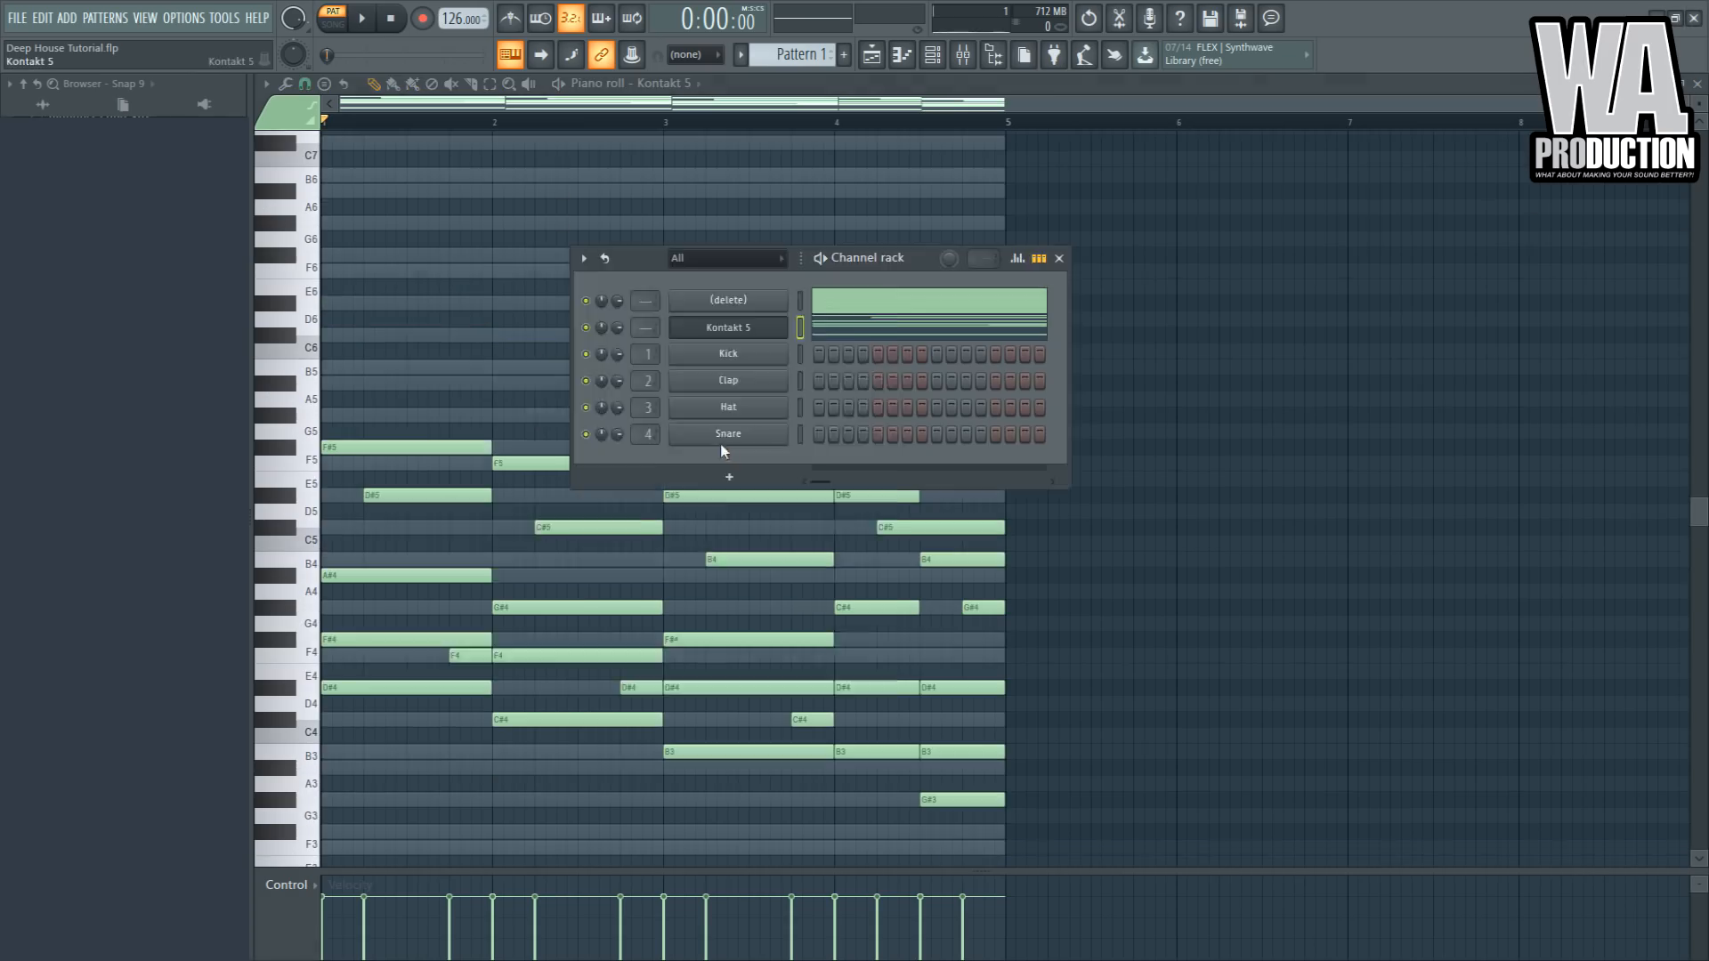
pyautogui.click(723, 442)
pyautogui.click(935, 278)
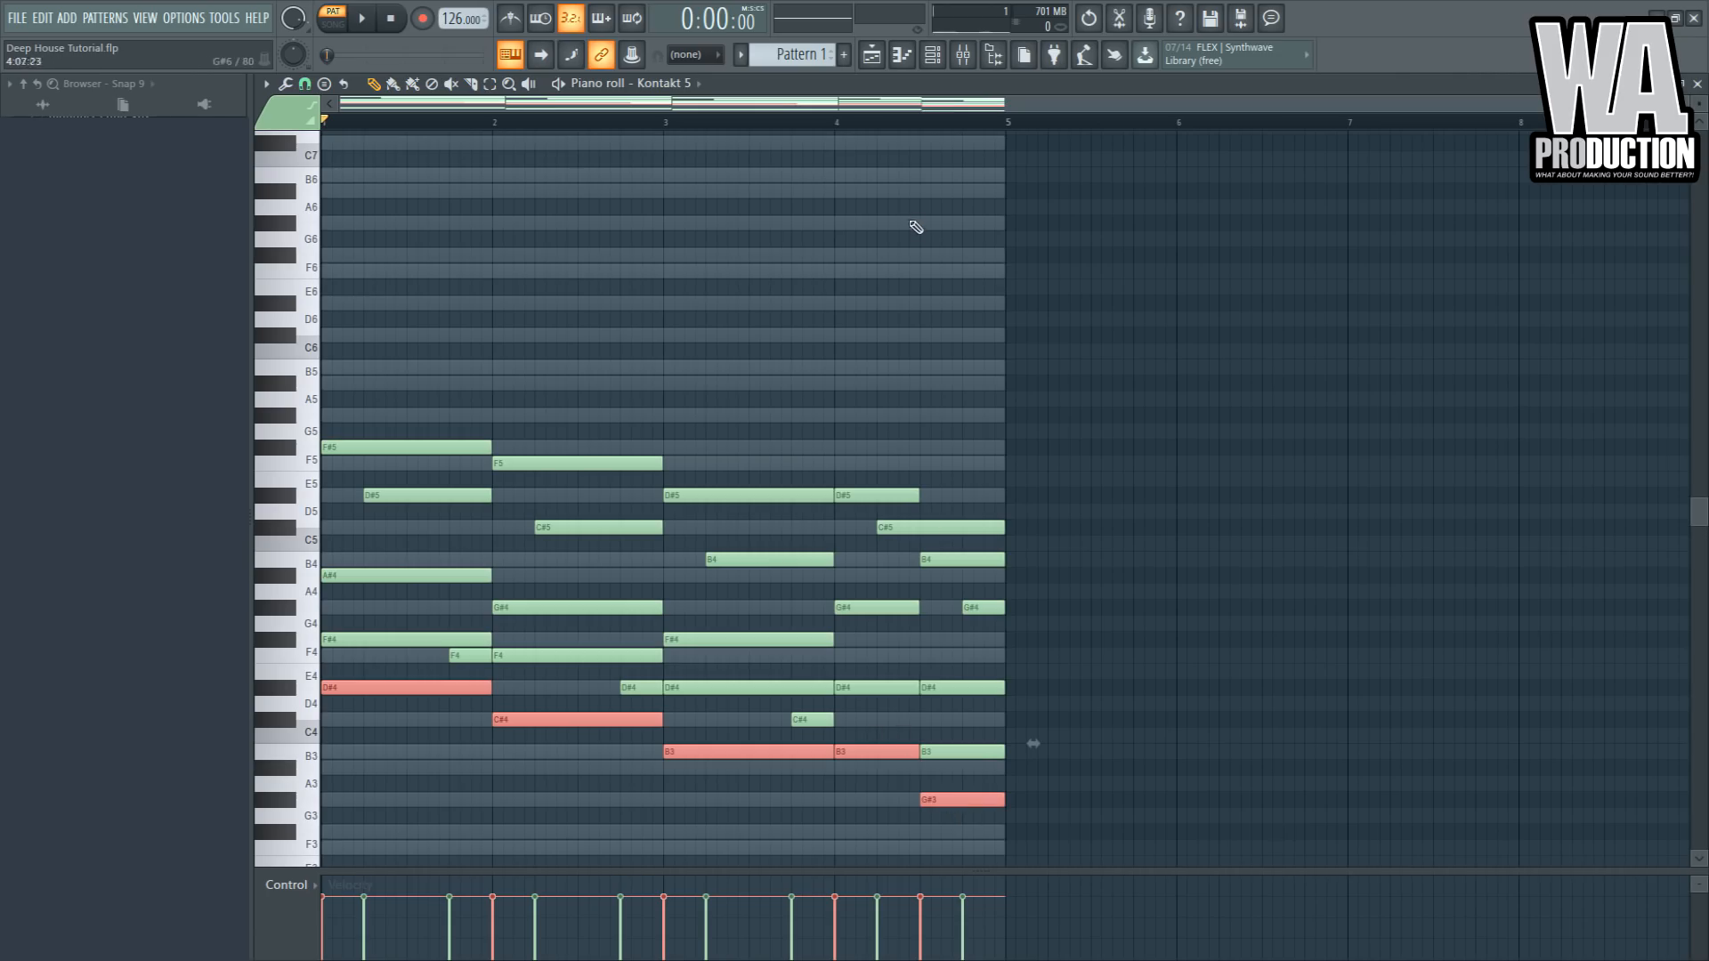
pyautogui.keyDown('ctrl'); pyautogui.click(872, 666); pyautogui.keyUp('ctrl')
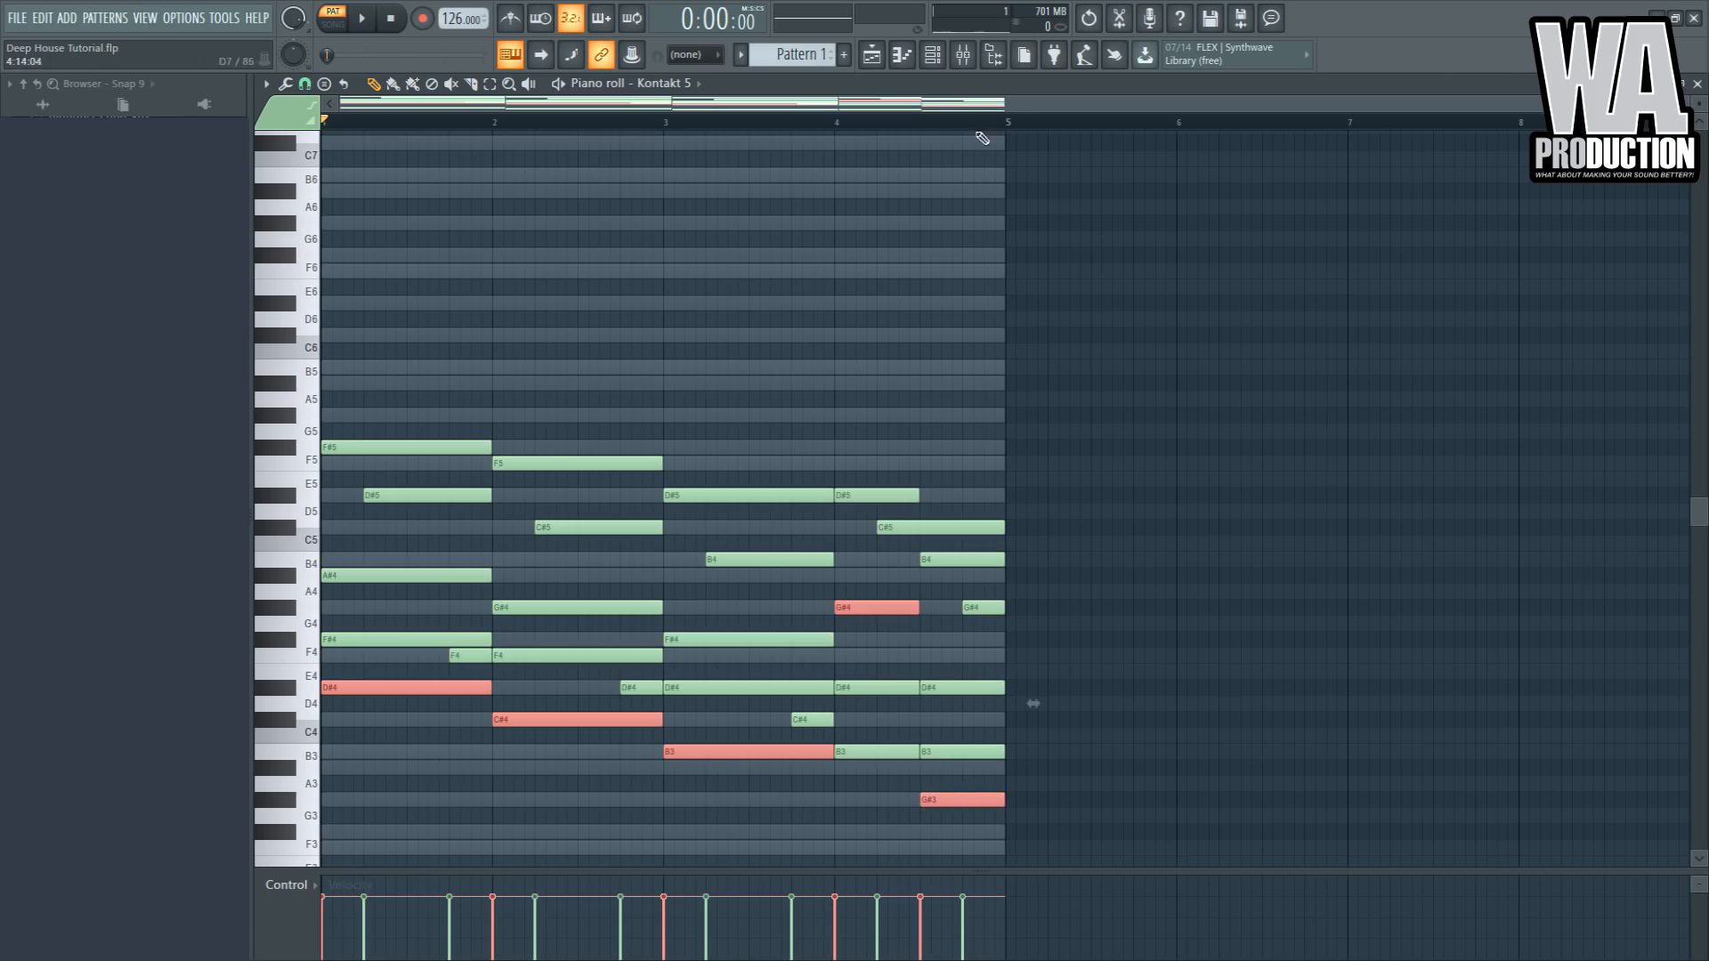
pyautogui.click(943, 68)
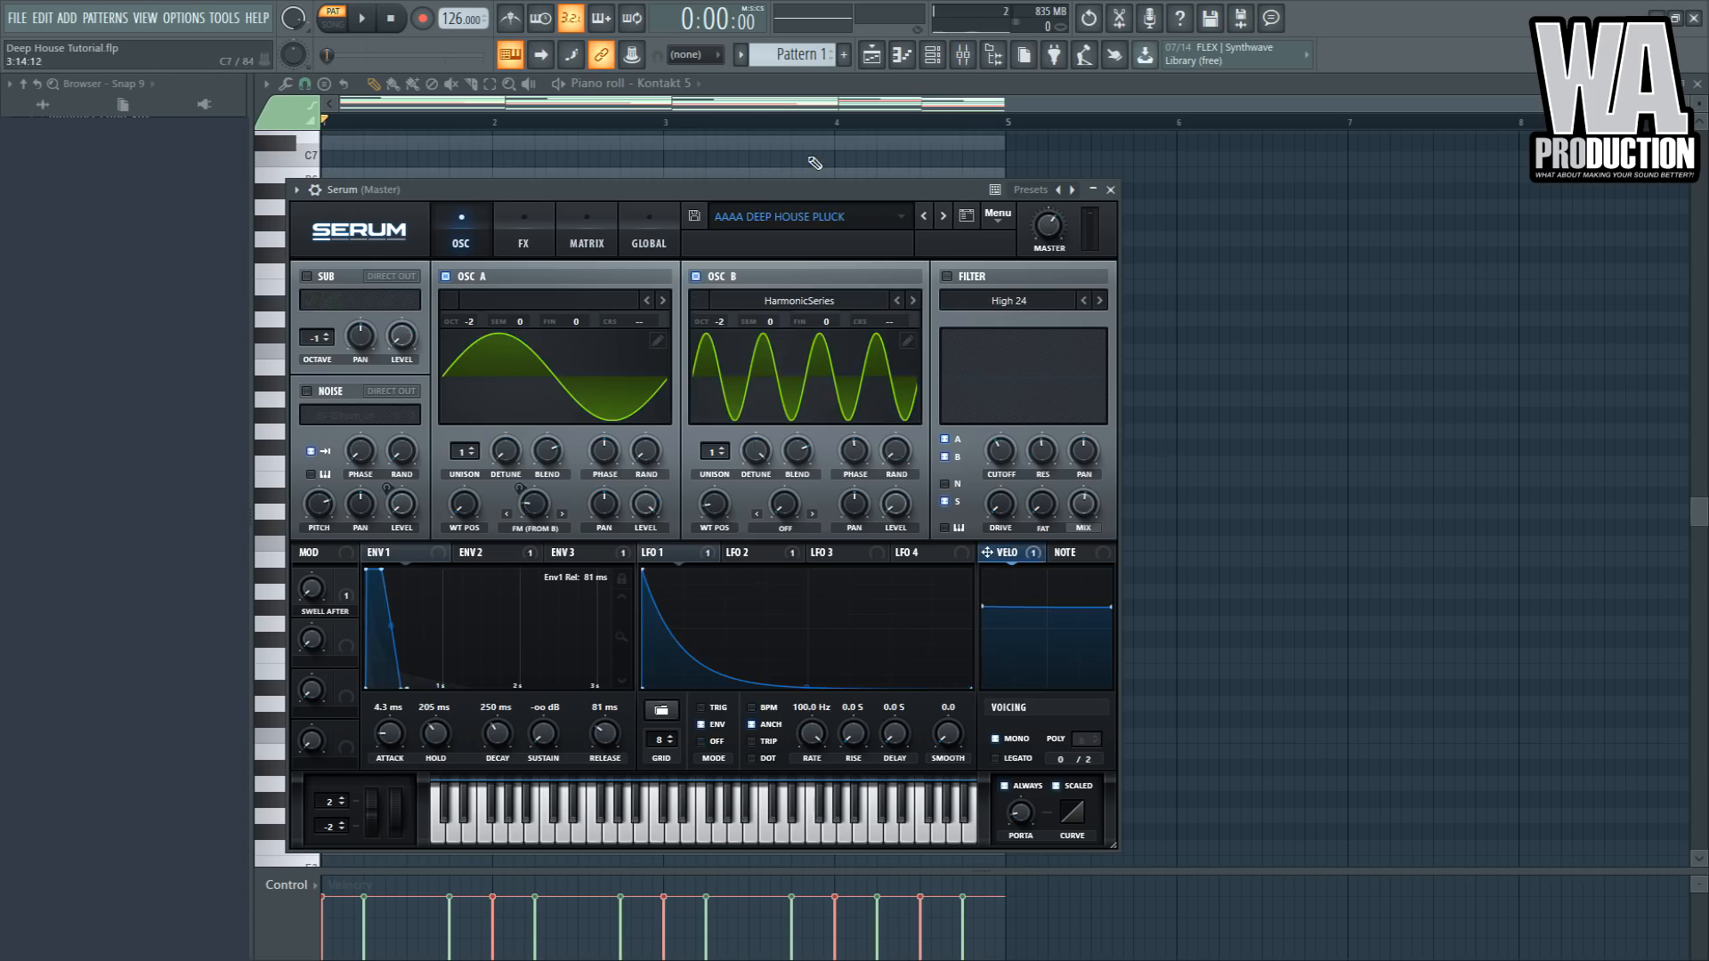
pyautogui.moveTo(788, 188); pyautogui.dragTo(797, 440)
pyautogui.click(770, 298)
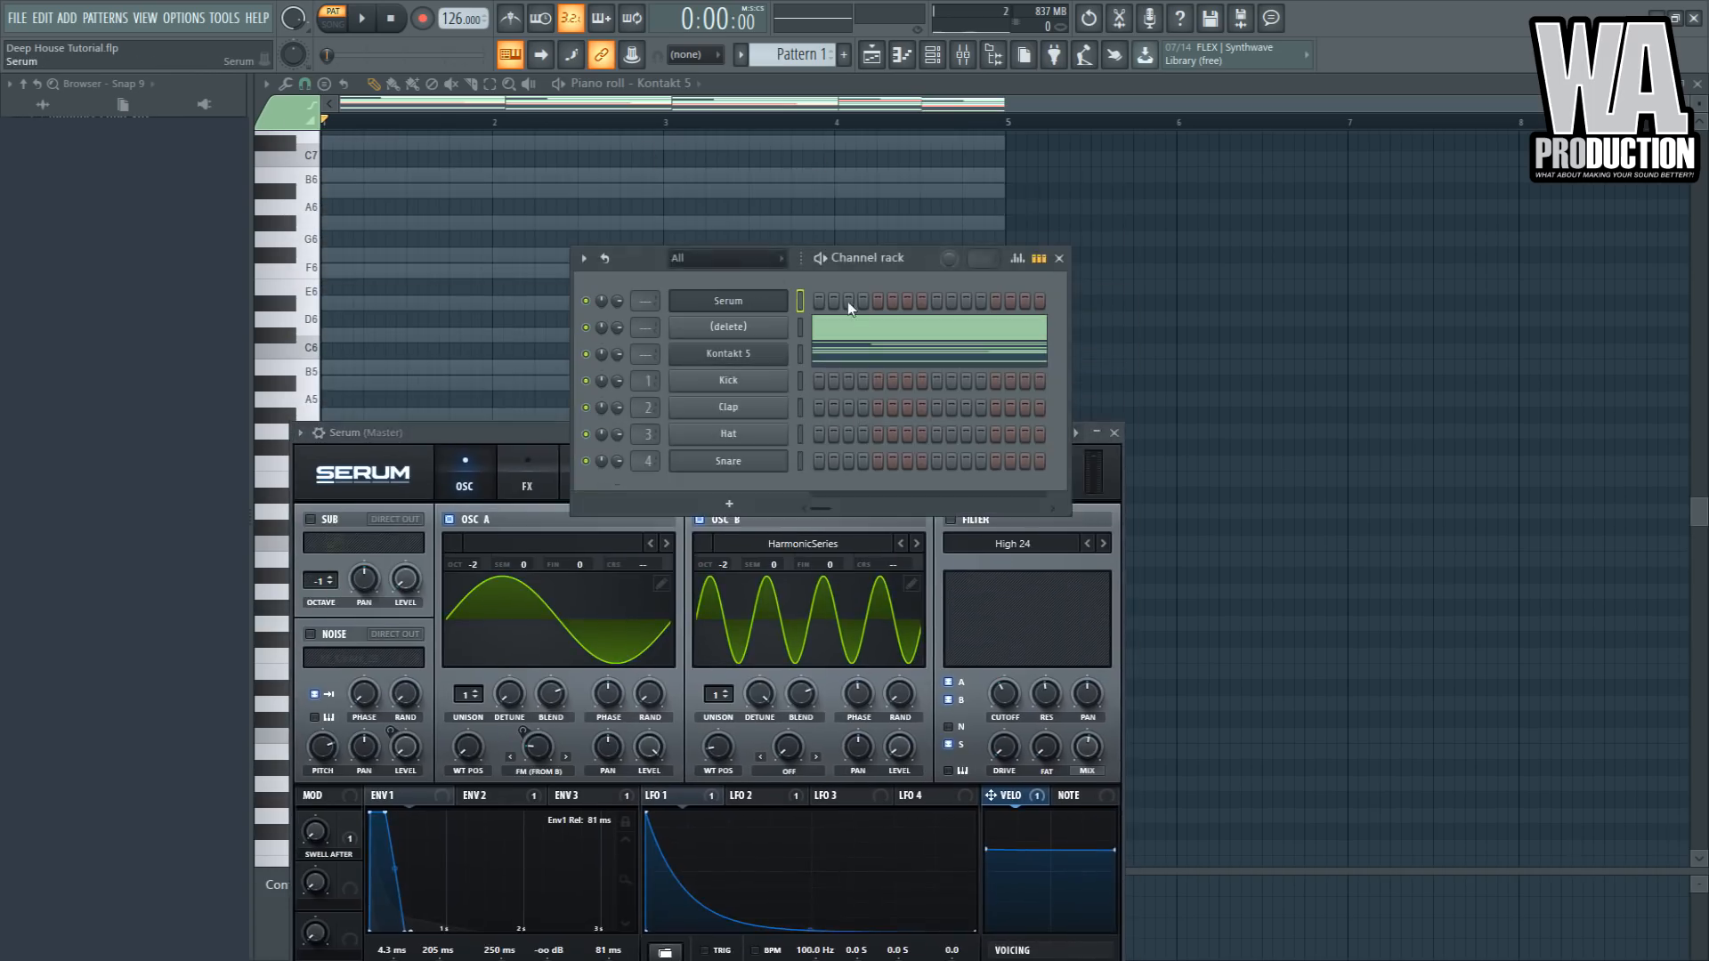
pyautogui.press('F7')
pyautogui.click(843, 55)
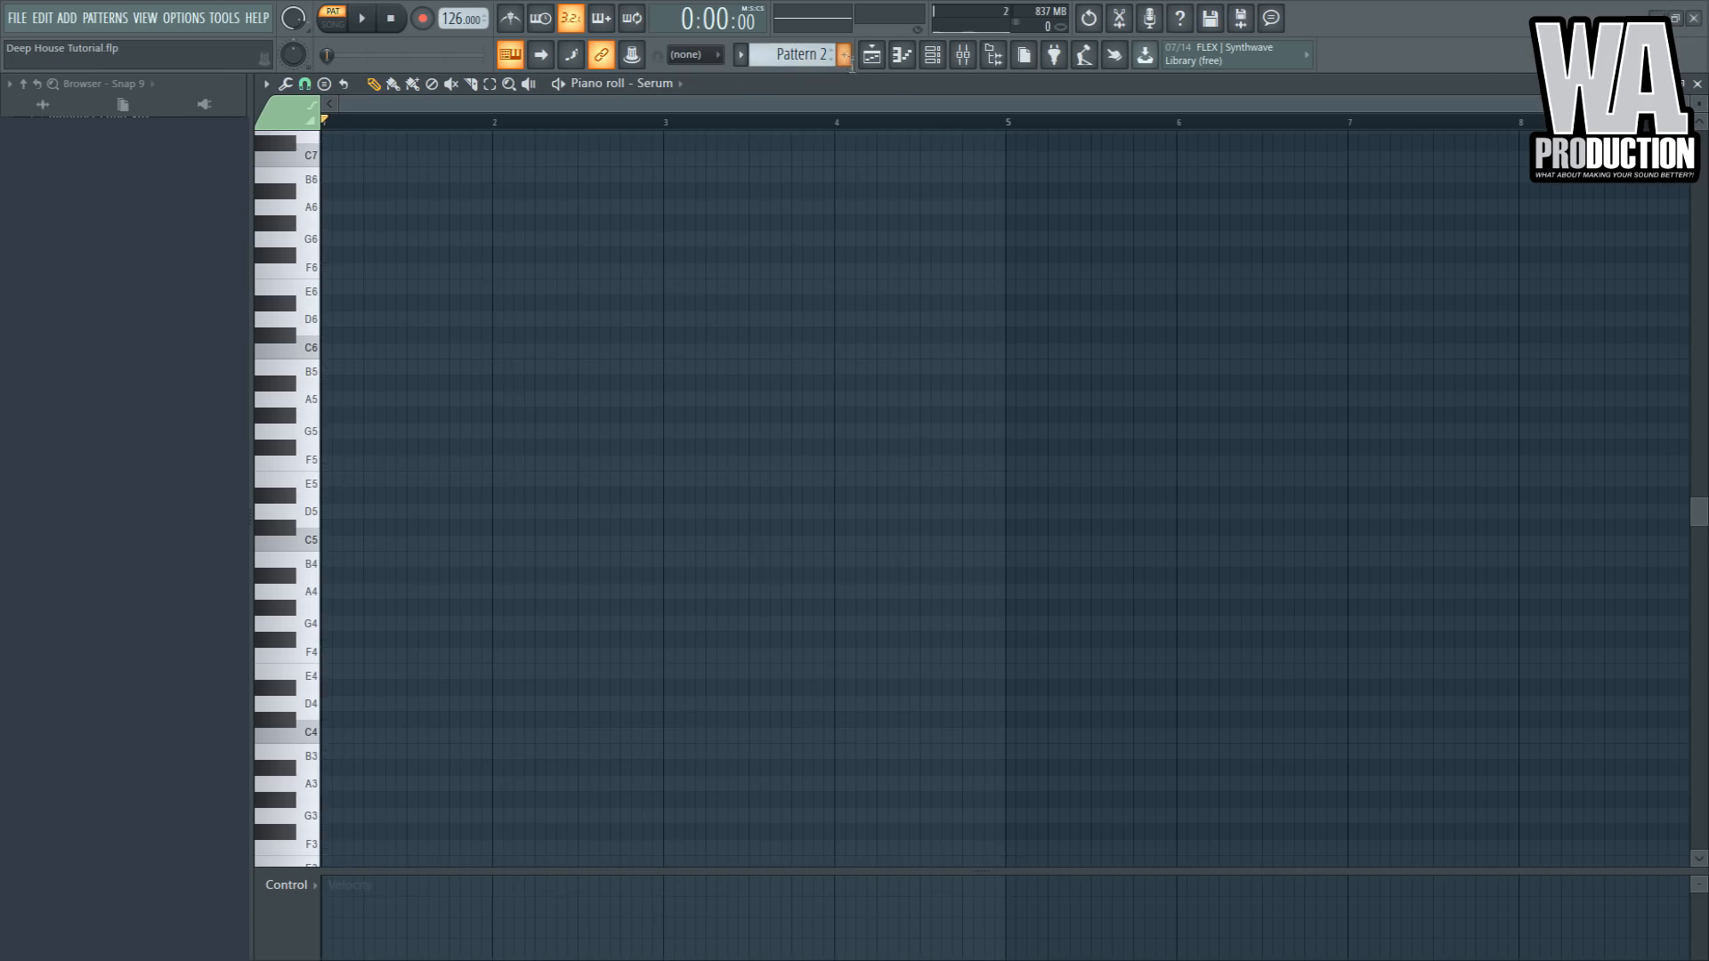
pyautogui.hotkey('ctrl', 'v')
# - Transpose all pasted Serum notes up an octave and play them
pyautogui.press('space')
pyautogui.click(649, 427)
pyautogui.scroll(4, 617, 457)
pyautogui.hotkey('ctrl', 'a')
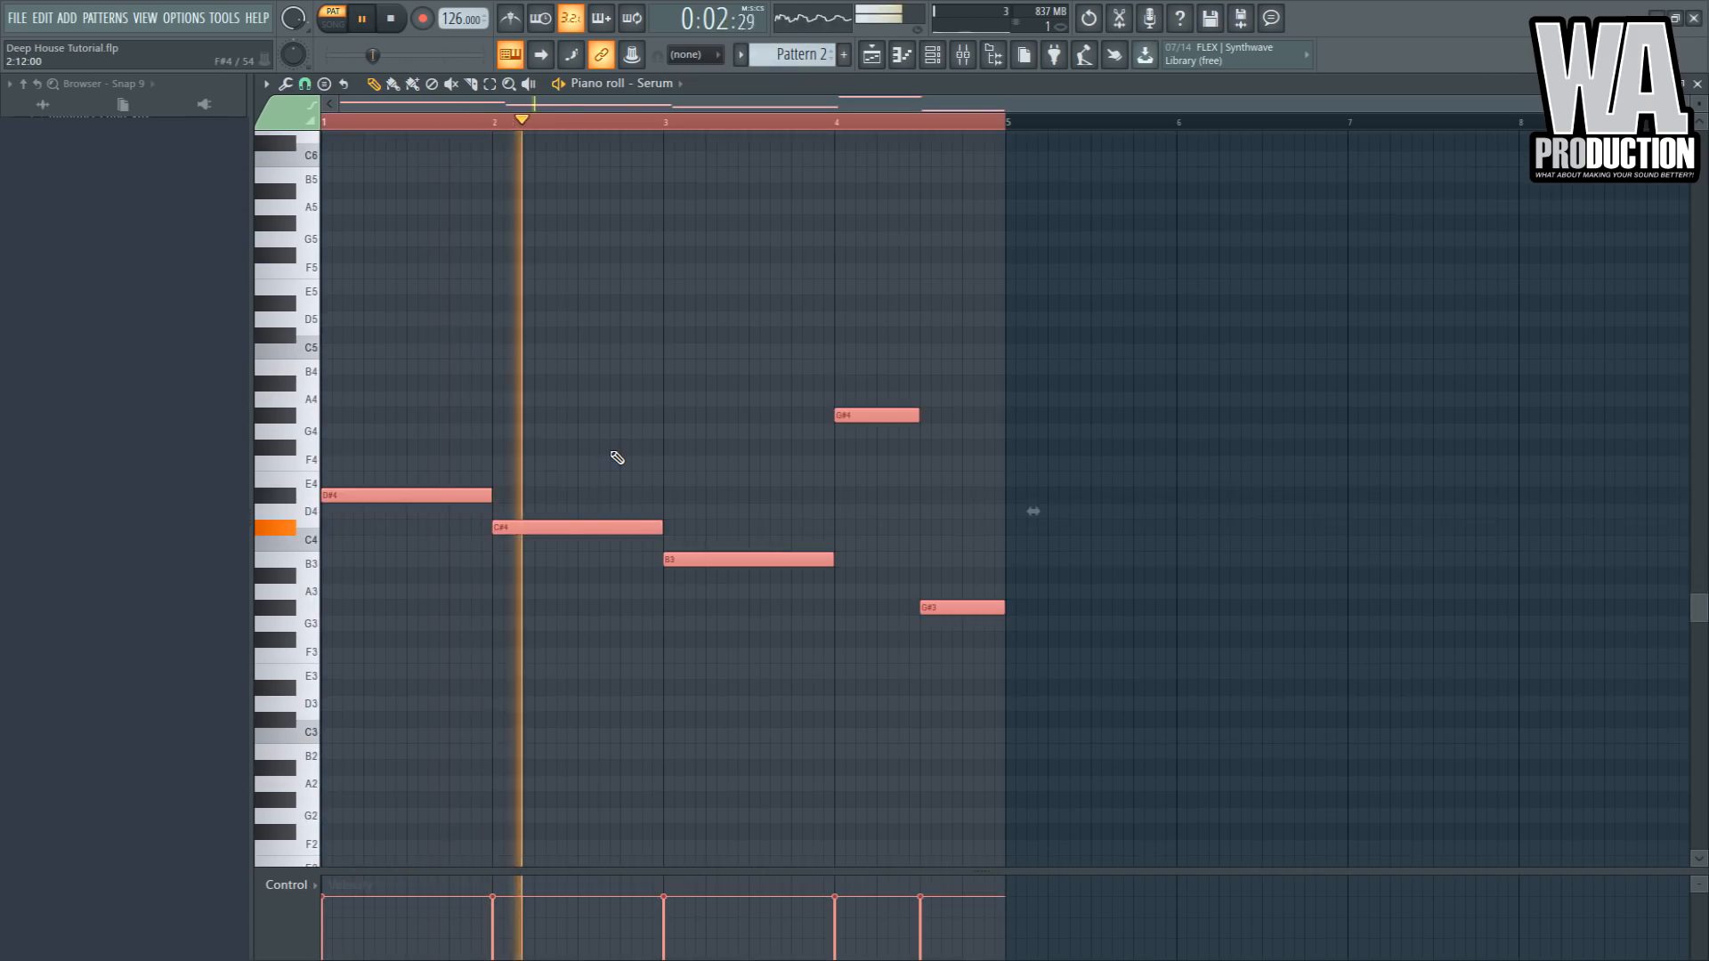
pyautogui.hotkey('ctrl', 'Up')
pyautogui.press('space')
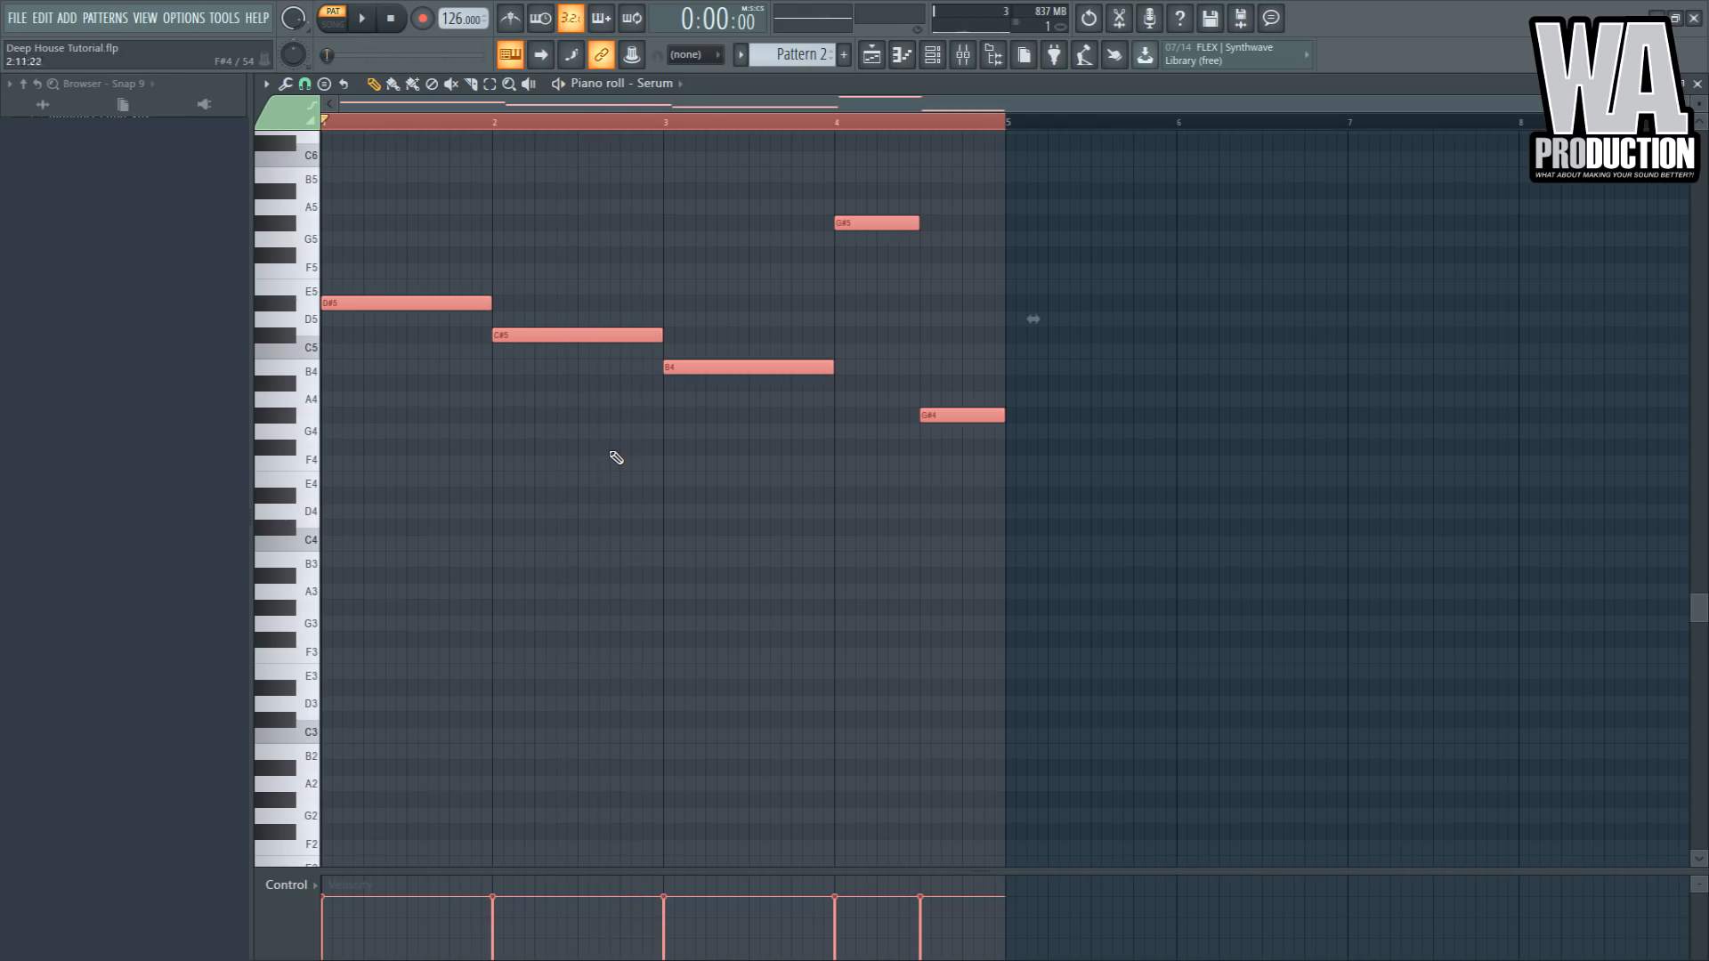
# - Move the first G#5 in bar 4 back down to G#4
pyautogui.click(564, 305)
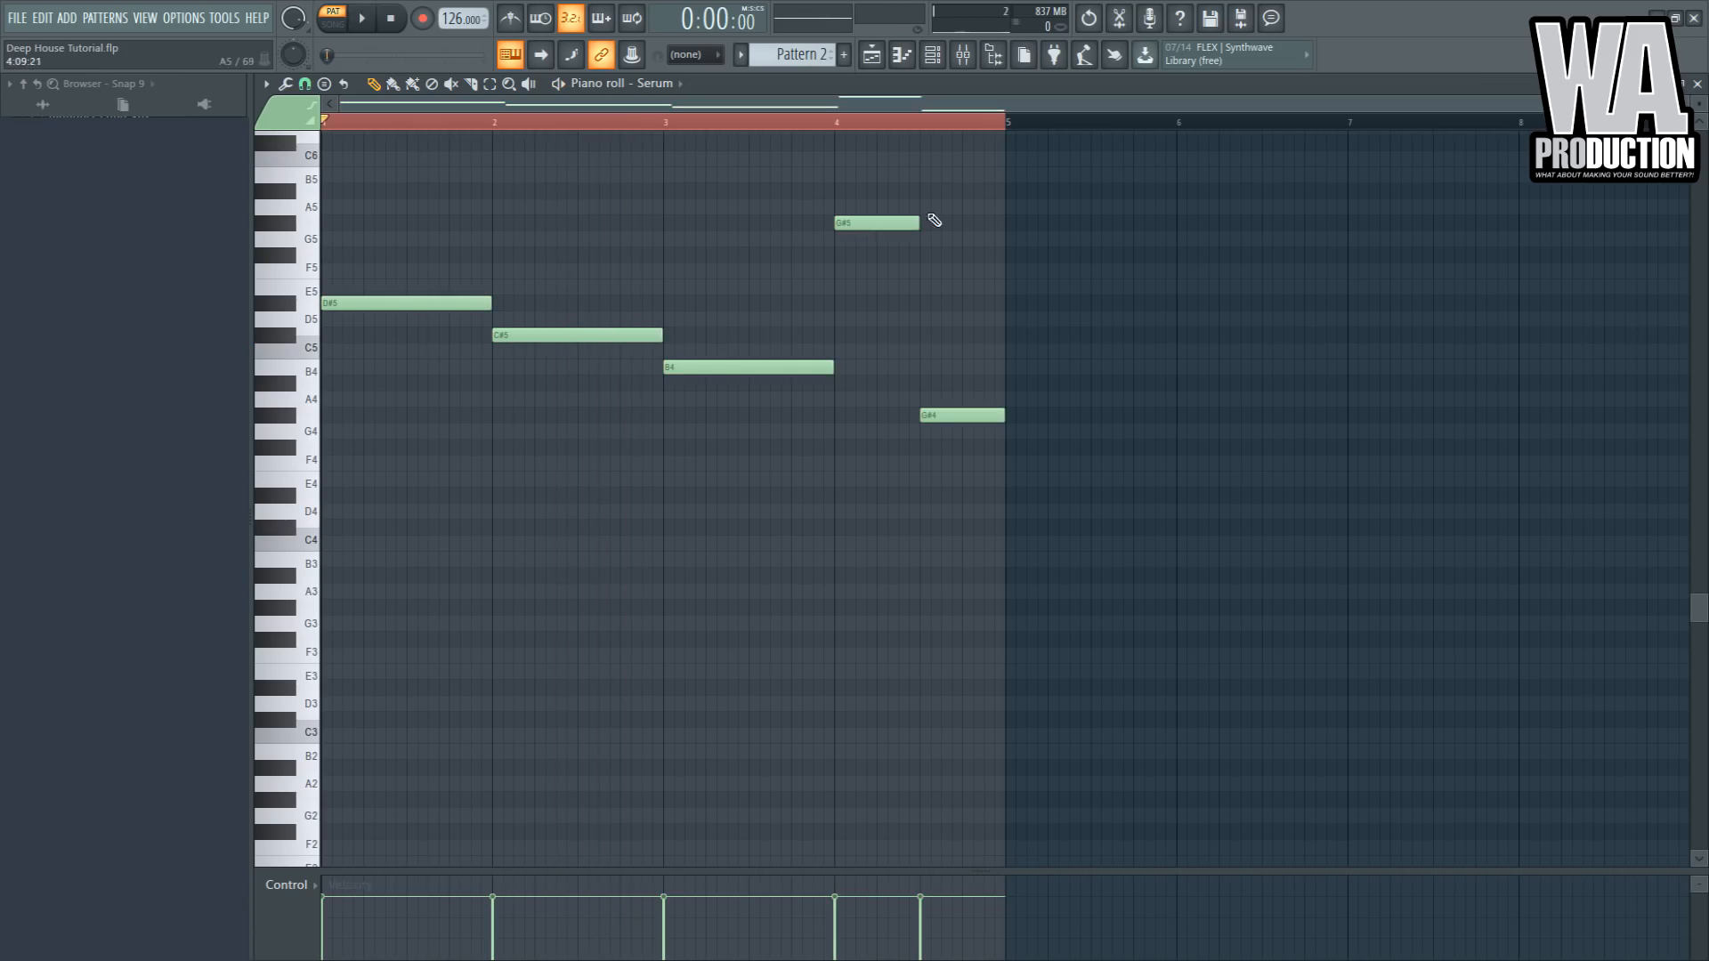
pyautogui.hotkey('ctrl', 'Down')
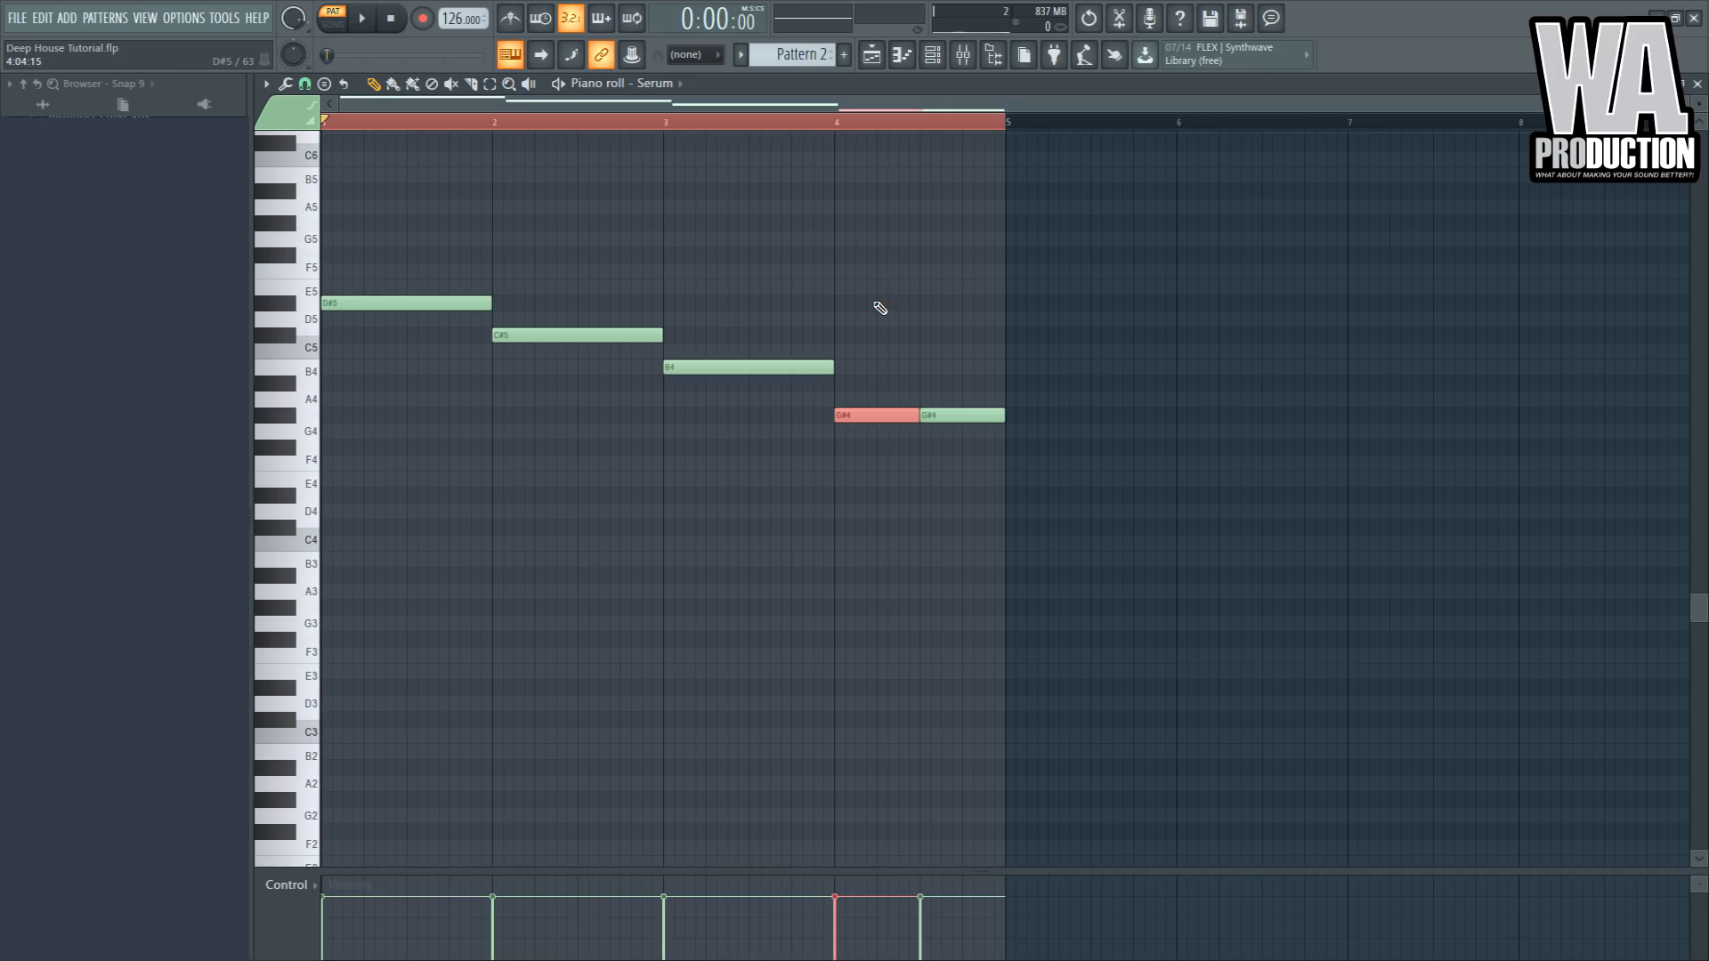
pyautogui.hotkey('ctrl', 'Up')
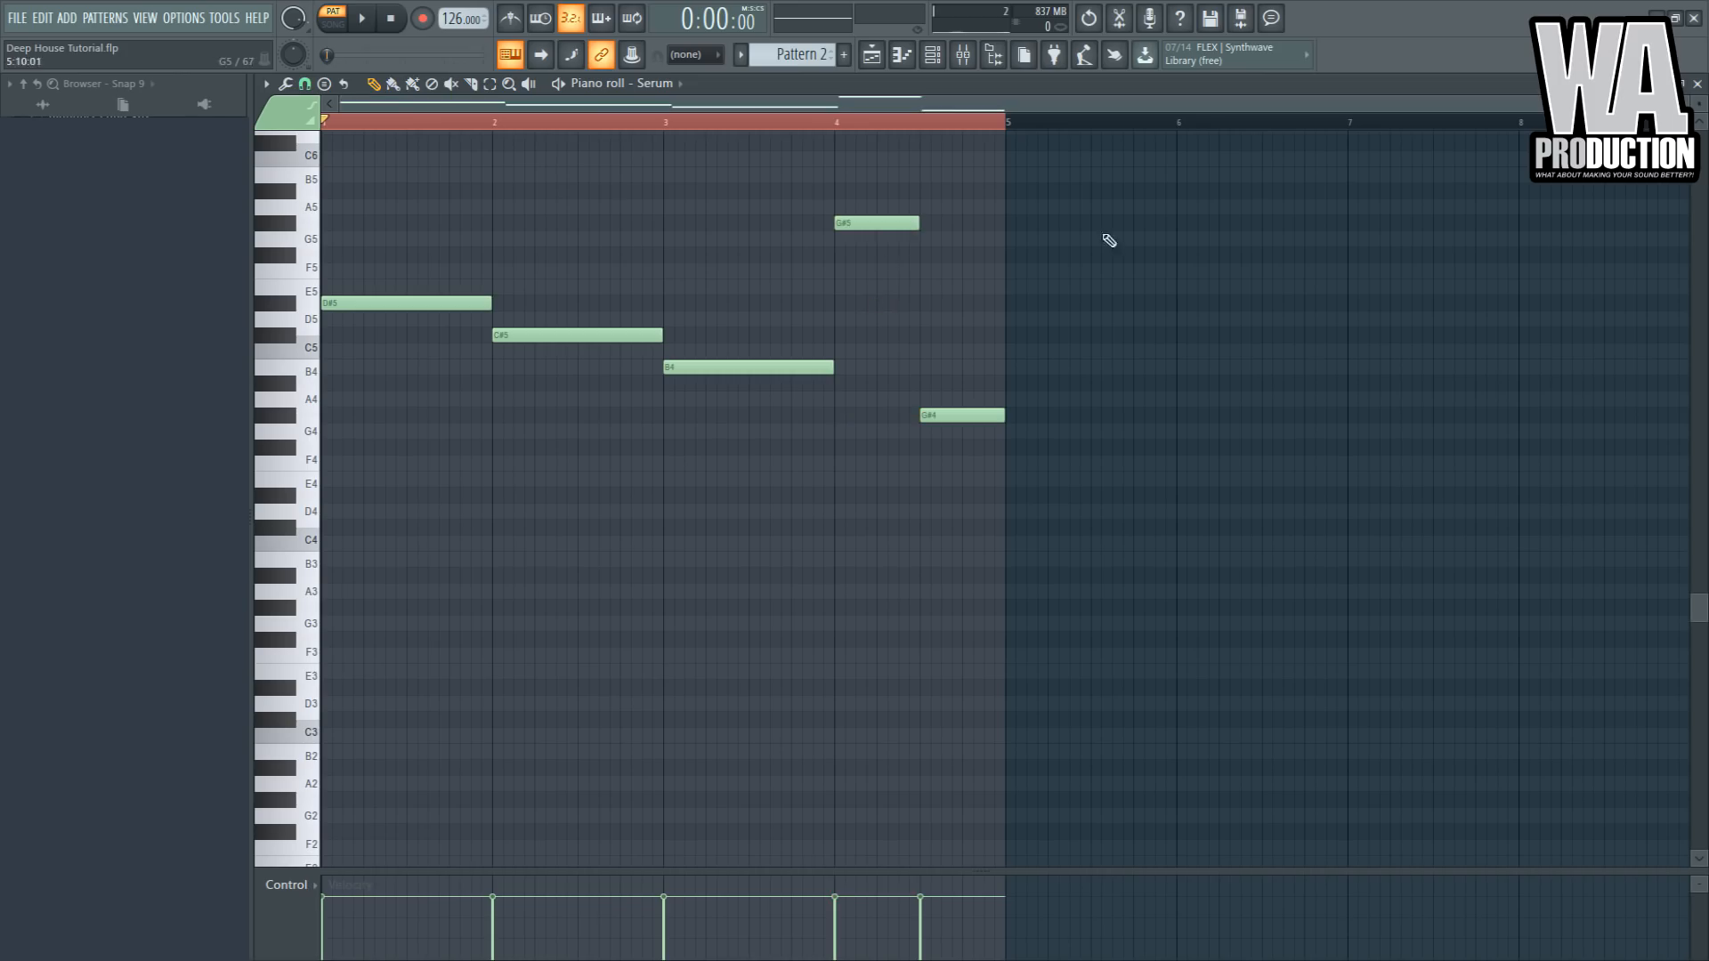
pyautogui.moveTo(882, 229); pyautogui.dragTo(879, 420)
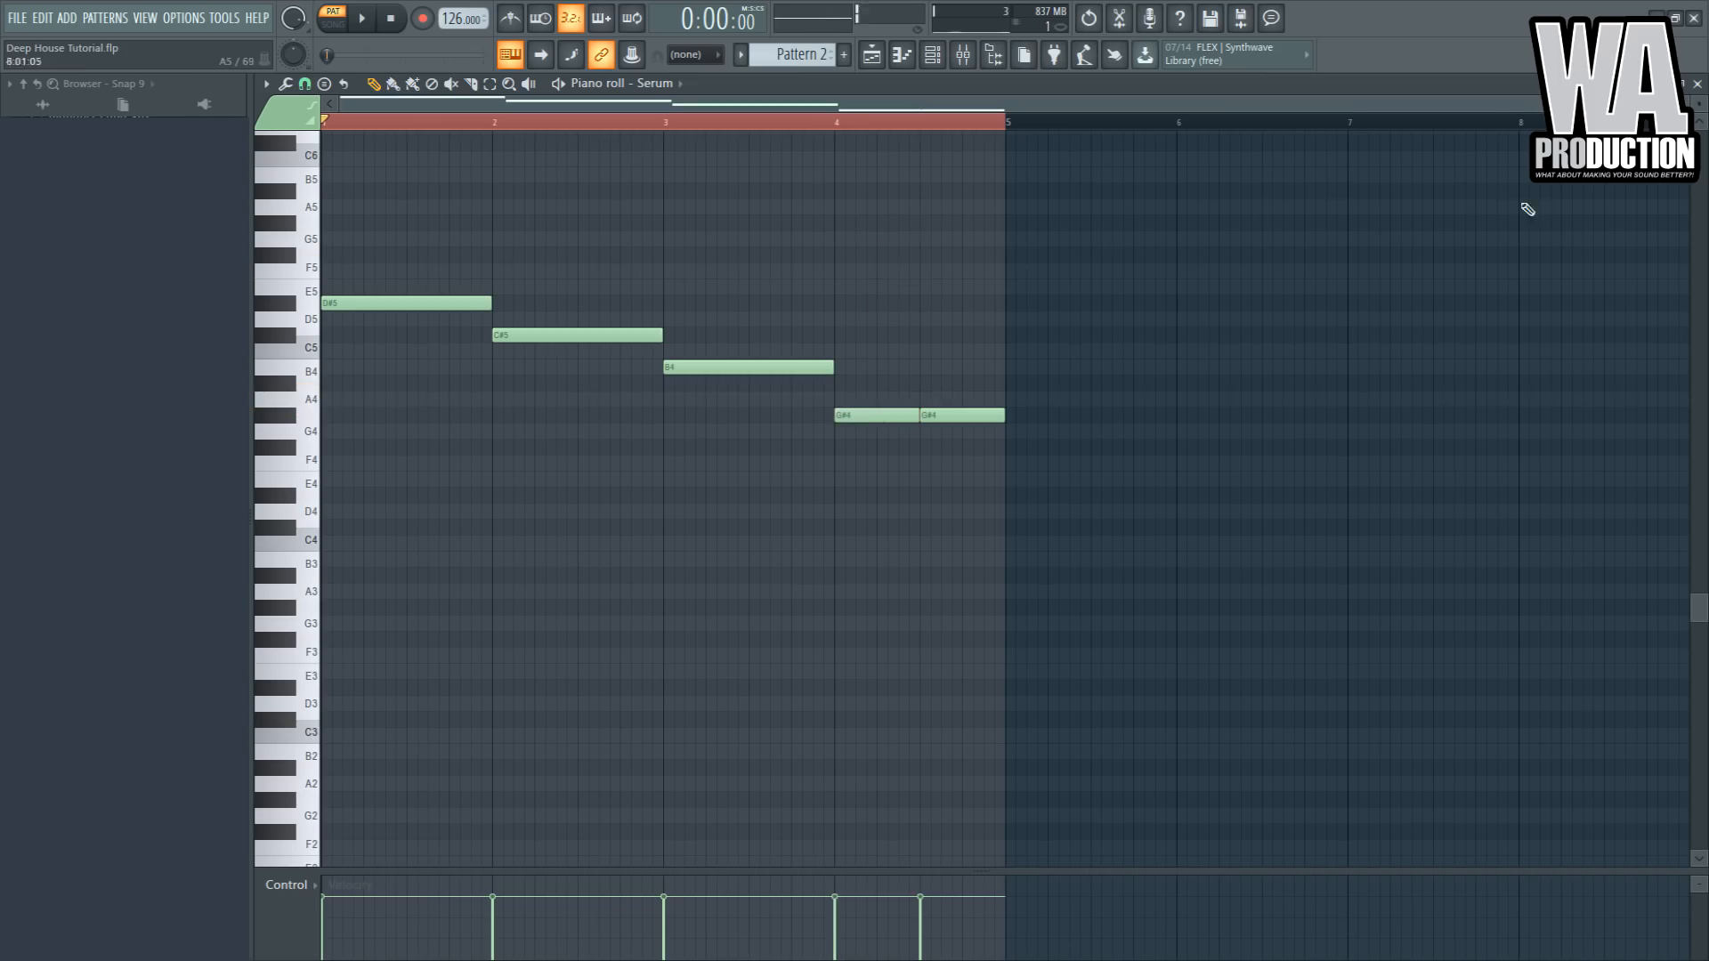
# - Chop bar 1's D#5 into short plucks and add a G#5 pluck at the end of the bar
pyautogui.moveTo(1673, 104); pyautogui.dragTo(1017, 167)
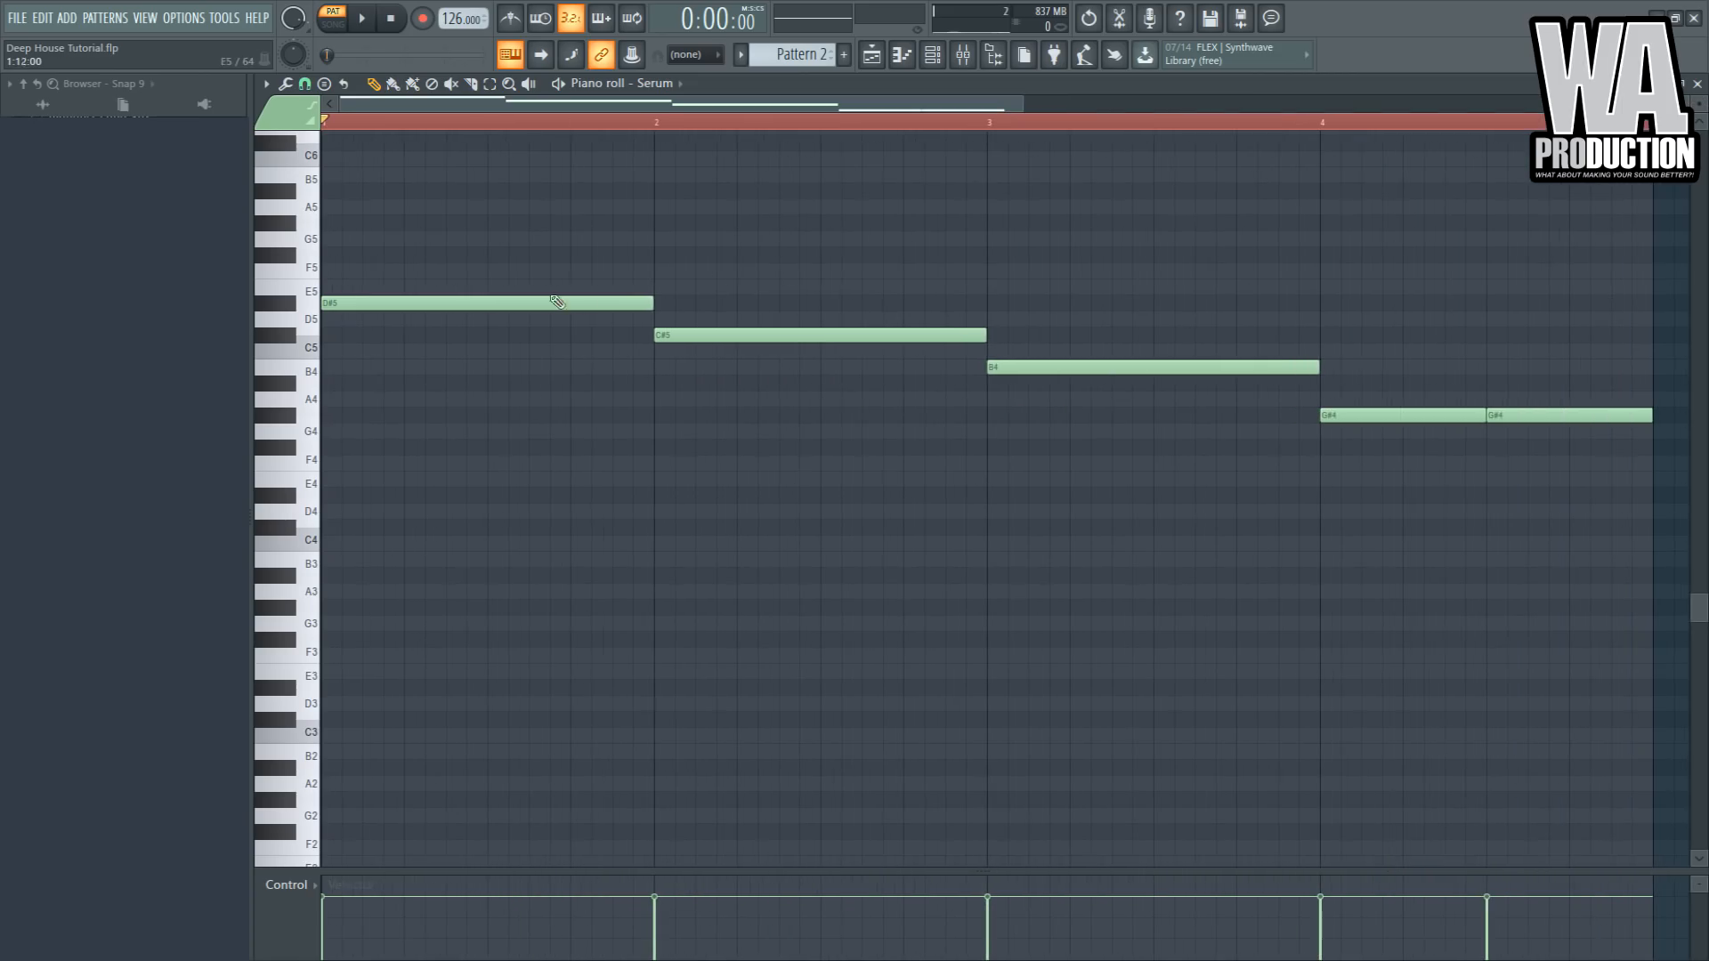
pyautogui.moveTo(389, 333); pyautogui.dragTo(351, 324)
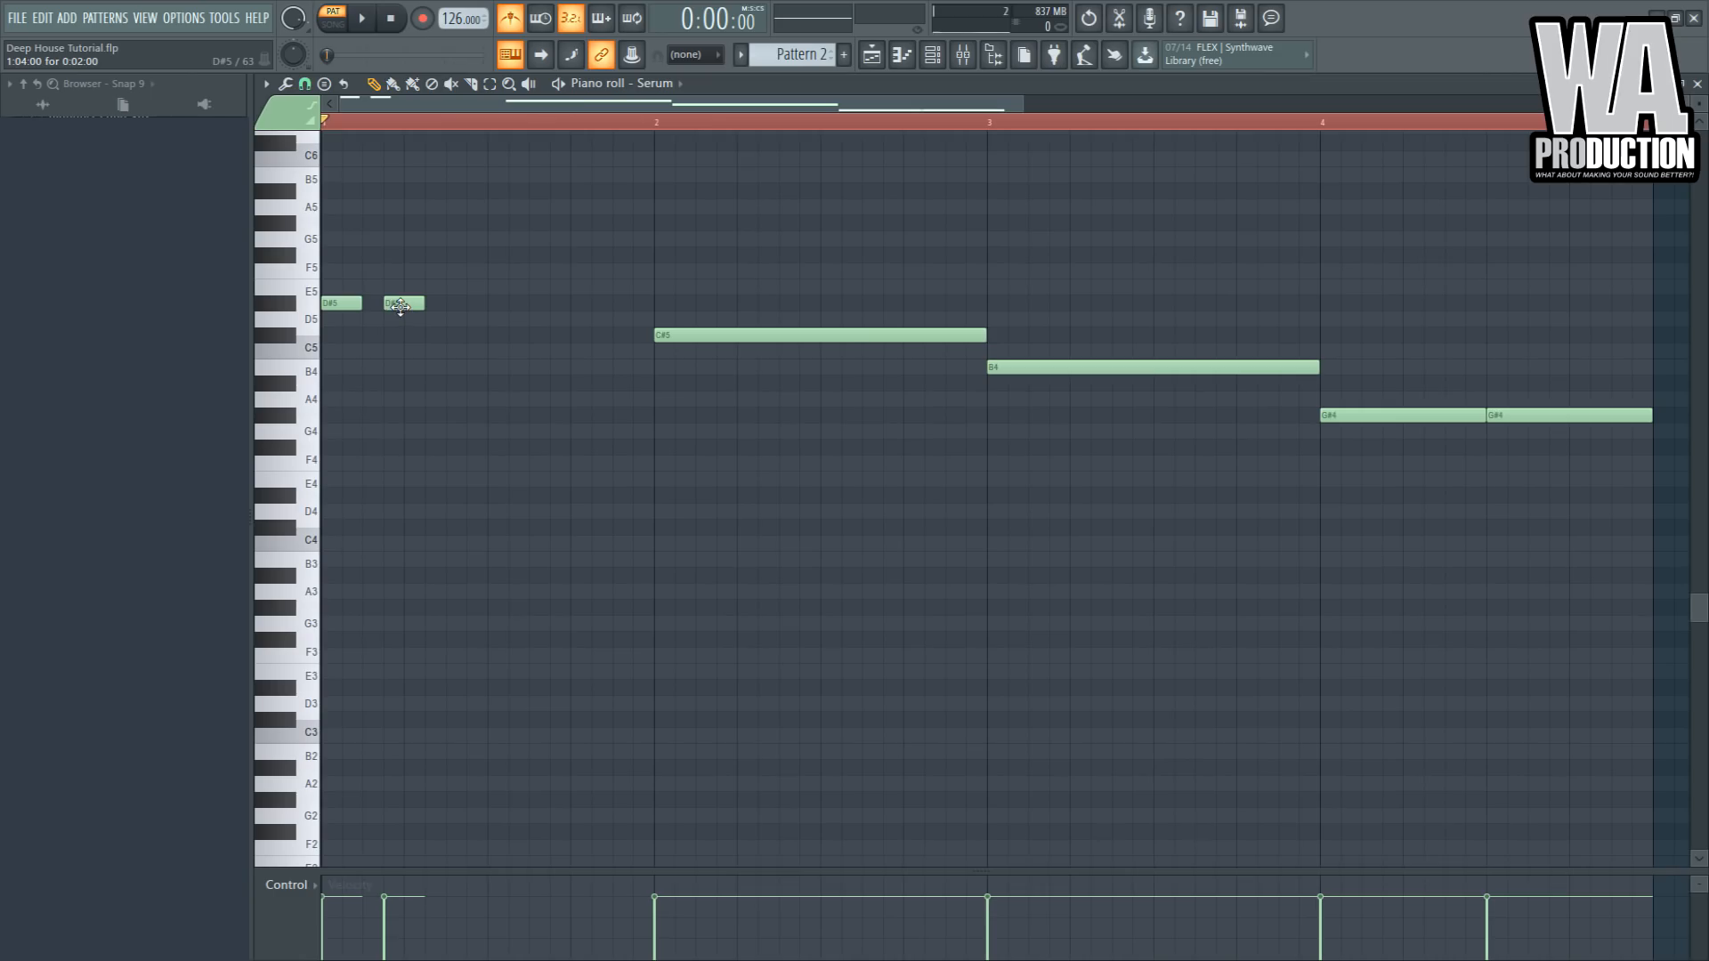
pyautogui.press('space')
pyautogui.moveTo(429, 304); pyautogui.dragTo(582, 300)
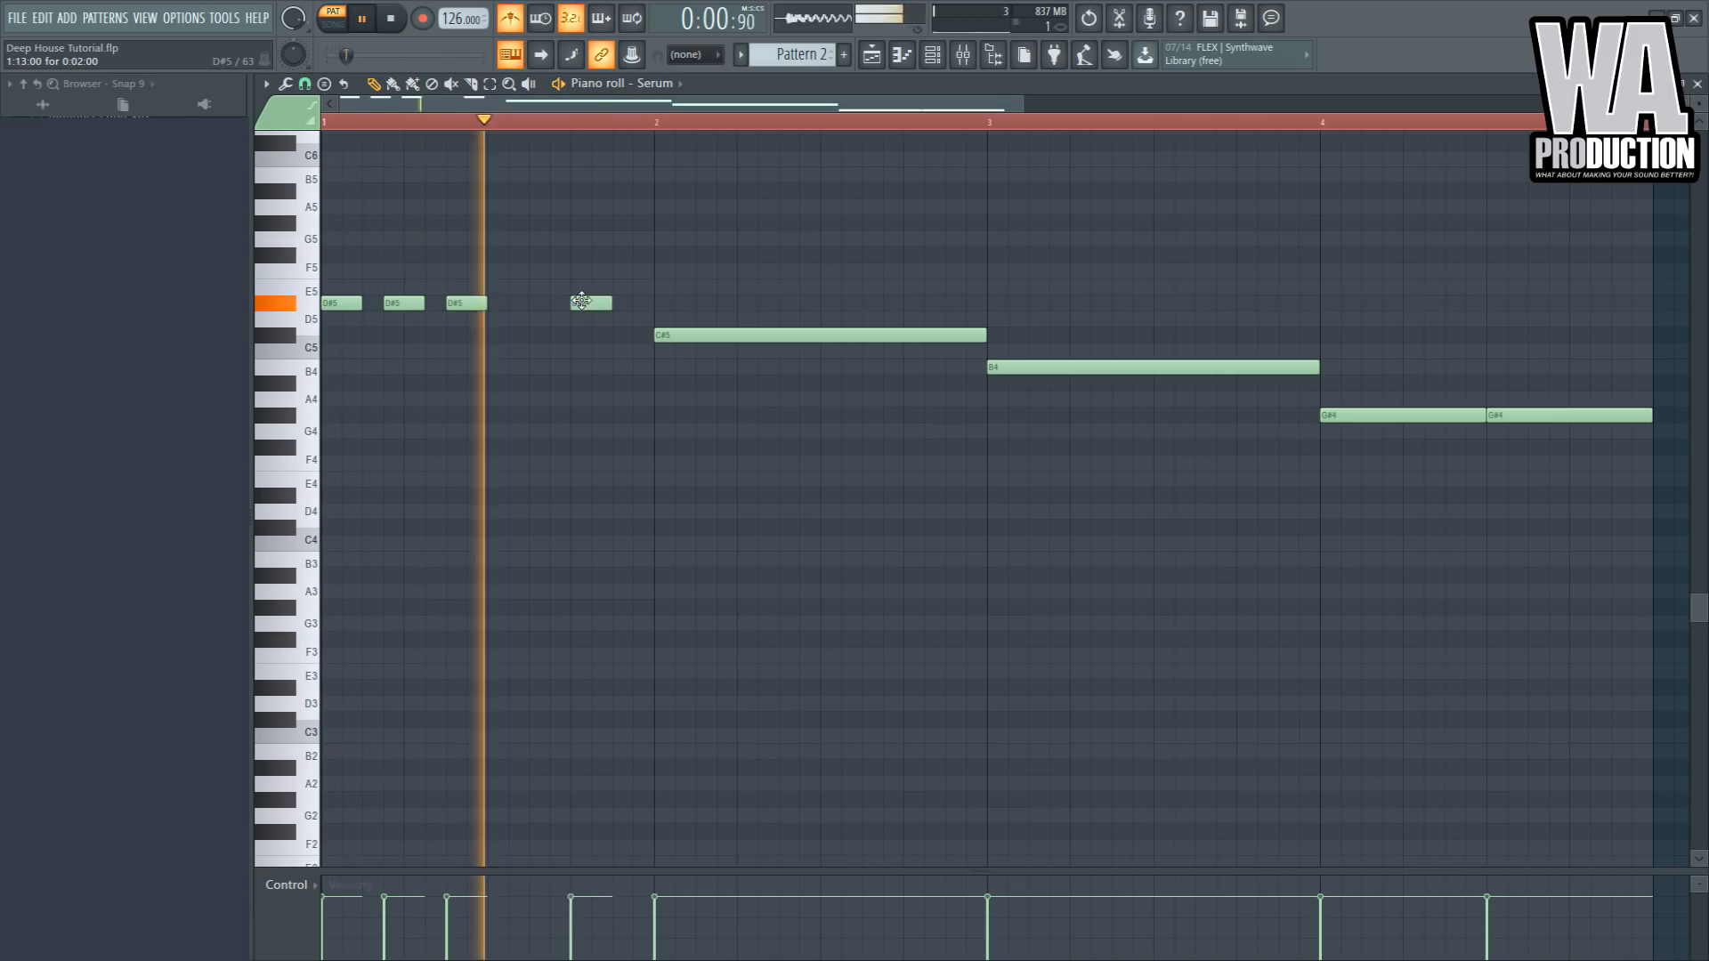
pyautogui.click(623, 222)
pyautogui.press('space')
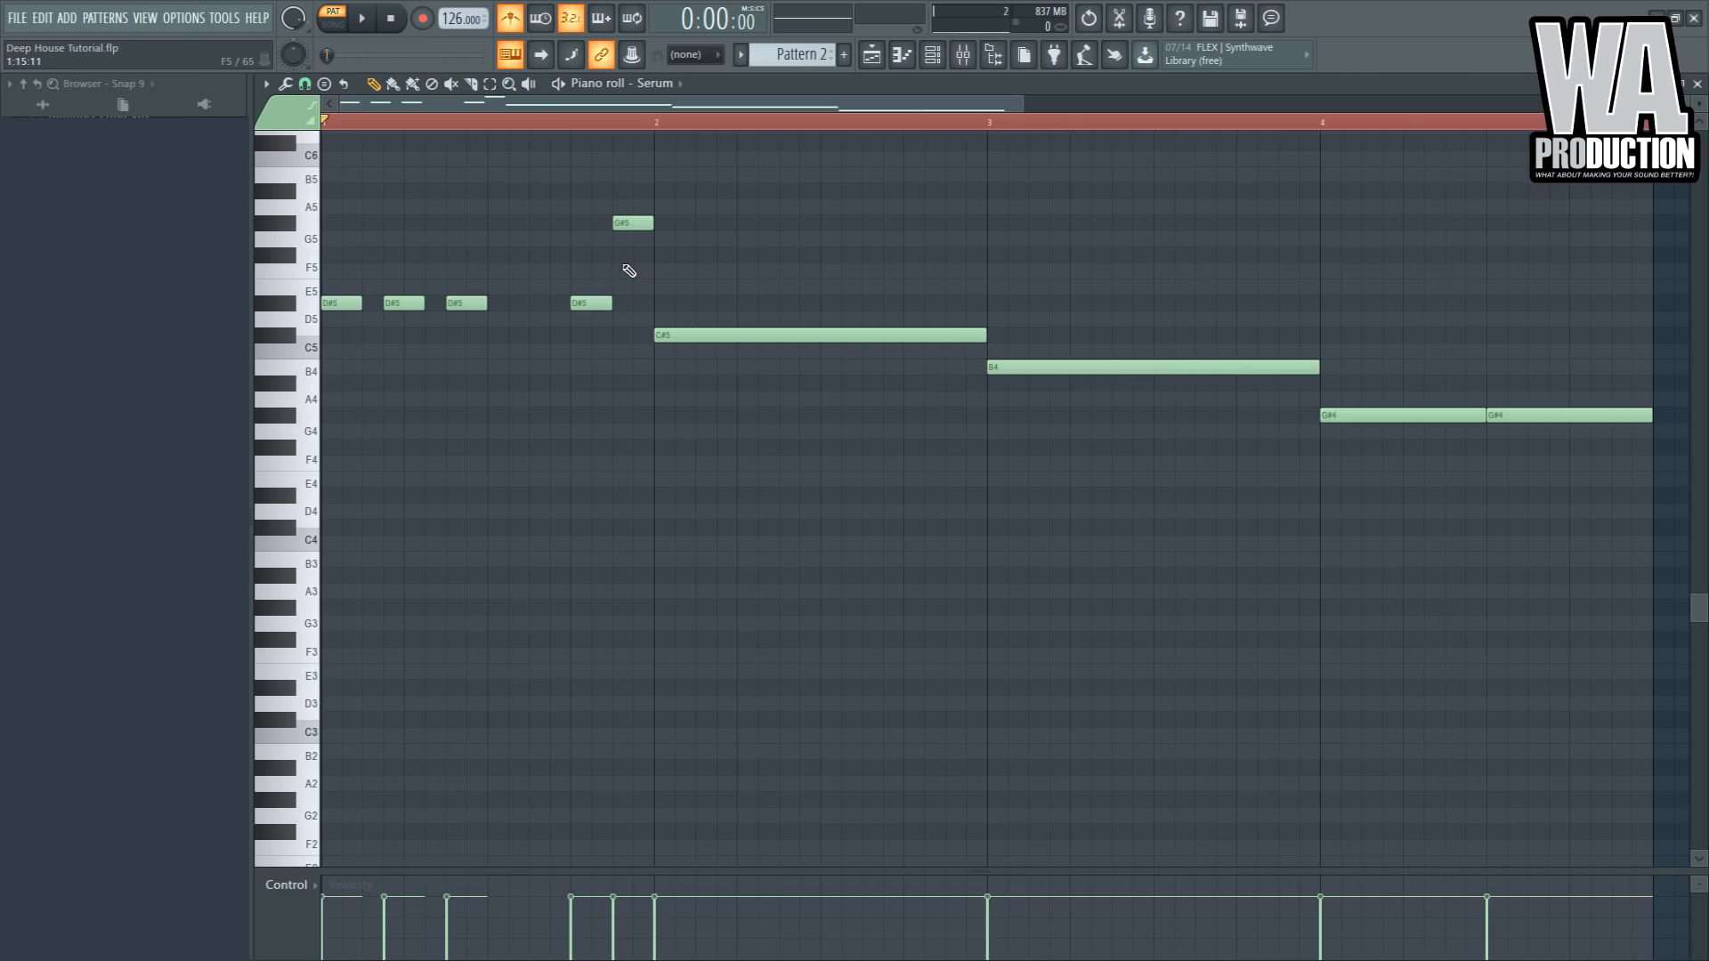
# - Chop bar 2's C#5 into short plucks and add an F#5 pluck before bar 3
pyautogui.press('space')
pyautogui.rightClick(795, 339)
pyautogui.hotkey('ctrl', 'z')
pyautogui.moveTo(982, 337); pyautogui.dragTo(740, 337)
pyautogui.click(717, 335)
pyautogui.click(799, 336)
pyautogui.click(877, 335)
pyautogui.press('space')
pyautogui.press('space')
pyautogui.moveTo(877, 338); pyautogui.dragTo(959, 257)
pyautogui.click(958, 304)
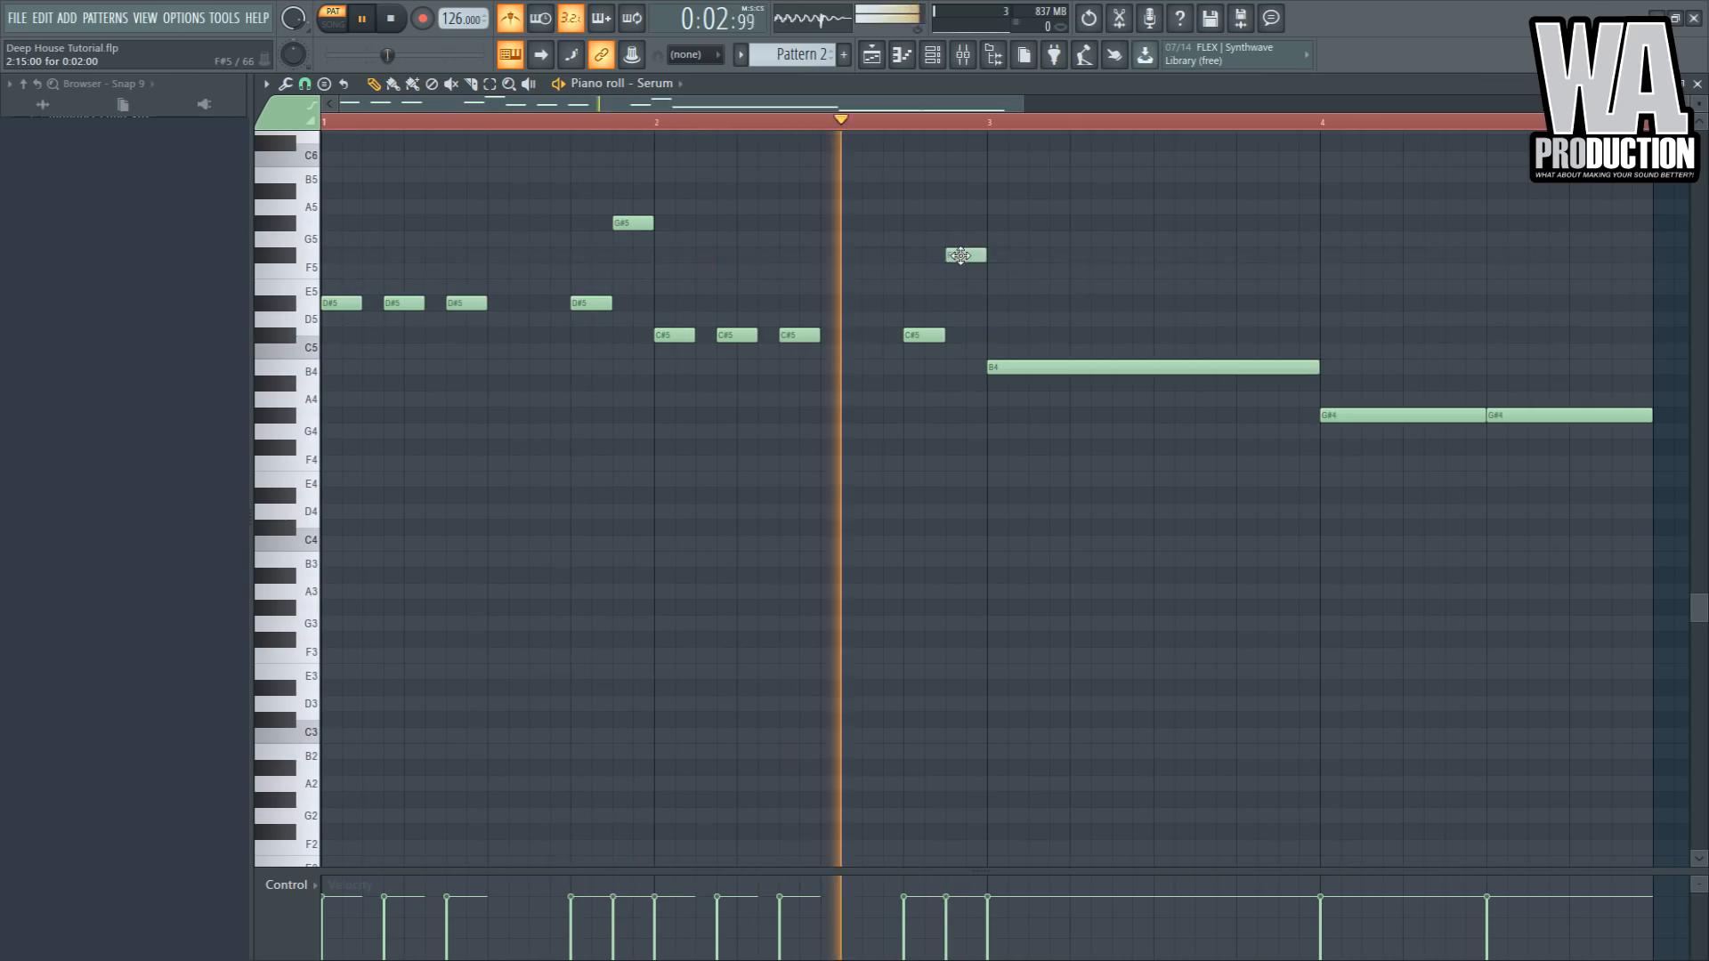
pyautogui.press('space')
# - Add a D#5 pluck just before the last C#5 pluck in bar 2
pyautogui.press('space')
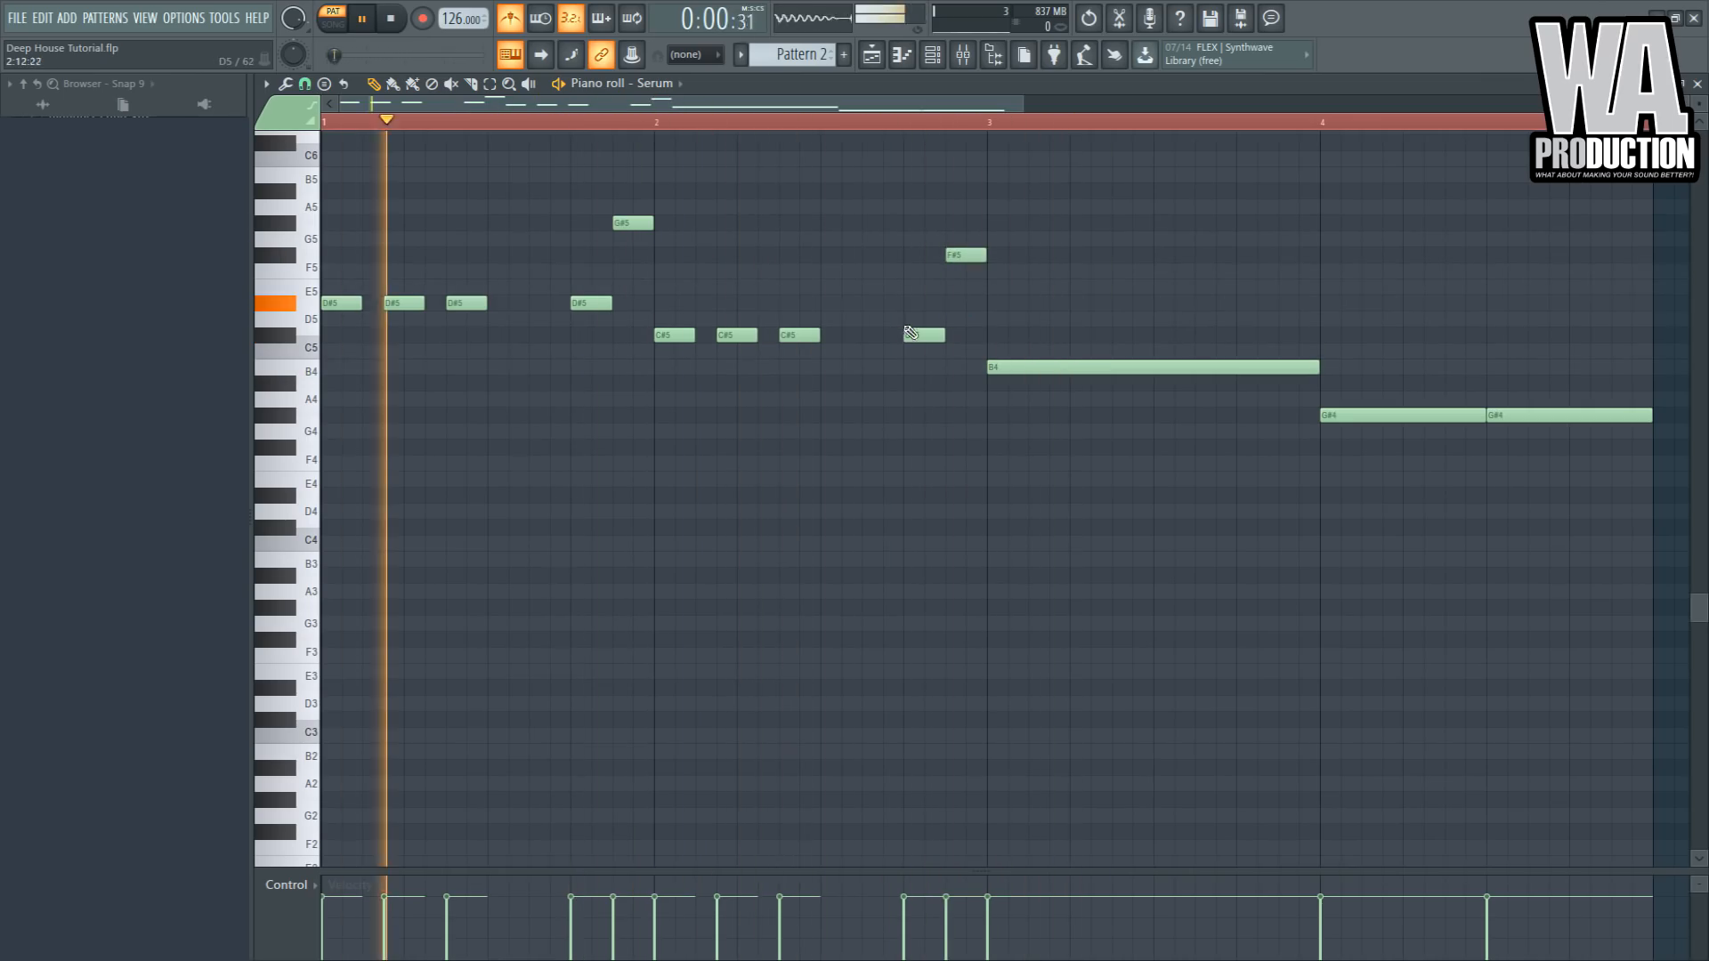
pyautogui.click(877, 303)
pyautogui.press('space')
pyautogui.press('space')
pyautogui.moveTo(880, 303)
pyautogui.mouseDown()
pyautogui.moveTo(895, 367)
pyautogui.moveTo(876, 351)
pyautogui.moveTo(877, 304)
pyautogui.moveTo(902, 304)
pyautogui.mouseUp()
pyautogui.press('space')
pyautogui.press('space')
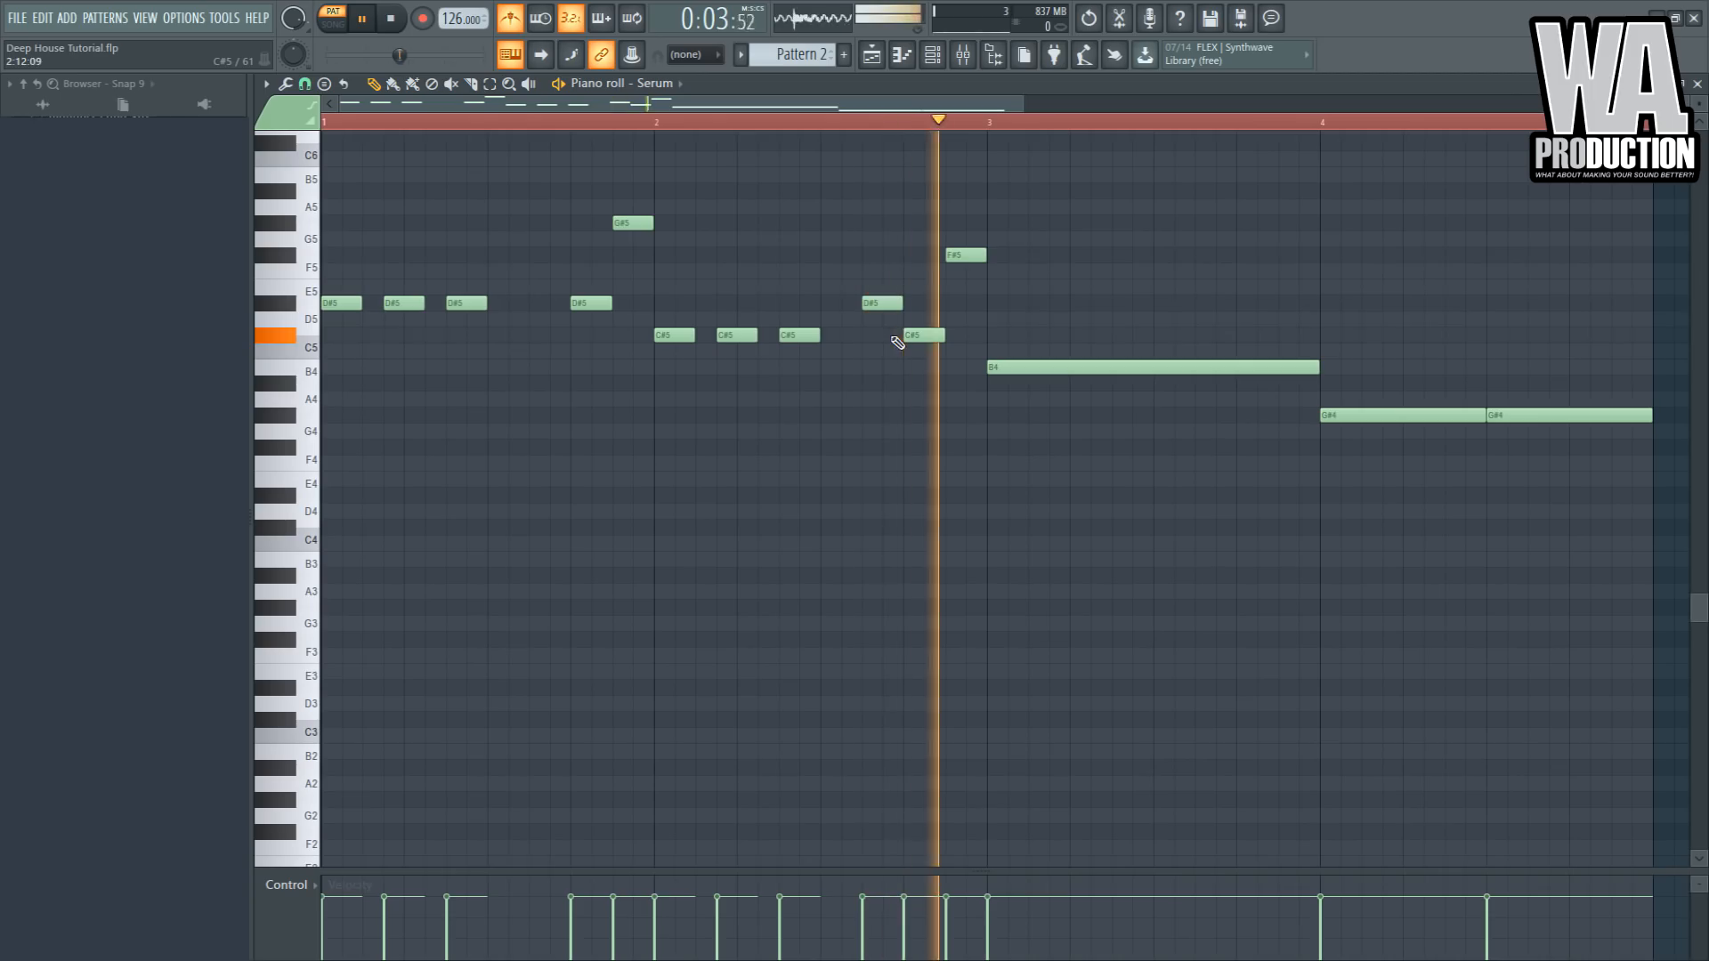
# - Chop the B4 in bar 3 and the G#4 in bar 4 into the same short pluck rhythm
pyautogui.press('space')
pyautogui.press('space')
pyautogui.moveTo(1317, 366); pyautogui.dragTo(1038, 386)
pyautogui.rightClick(1529, 416)
pyautogui.moveTo(1485, 415); pyautogui.dragTo(1361, 416)
pyautogui.moveTo(1046, 366); pyautogui.dragTo(1026, 368)
pyautogui.press('space')
pyautogui.press('space')
pyautogui.moveTo(1392, 334)
pyautogui.mouseDown()
pyautogui.moveTo(920, 484)
pyautogui.moveTo(1038, 472)
pyautogui.moveTo(994, 474)
pyautogui.mouseUp()
pyautogui.keyDown('shift'); pyautogui.moveTo(1008, 372); pyautogui.dragTo(1253, 375); pyautogui.keyUp('shift')
pyautogui.keyDown('ctrl'); pyautogui.click(1302, 347); pyautogui.keyUp('ctrl')
# - Add an E5 pluck in bar 3 and B4 and C#5 plucks at the end of bar 4
pyautogui.press('space')
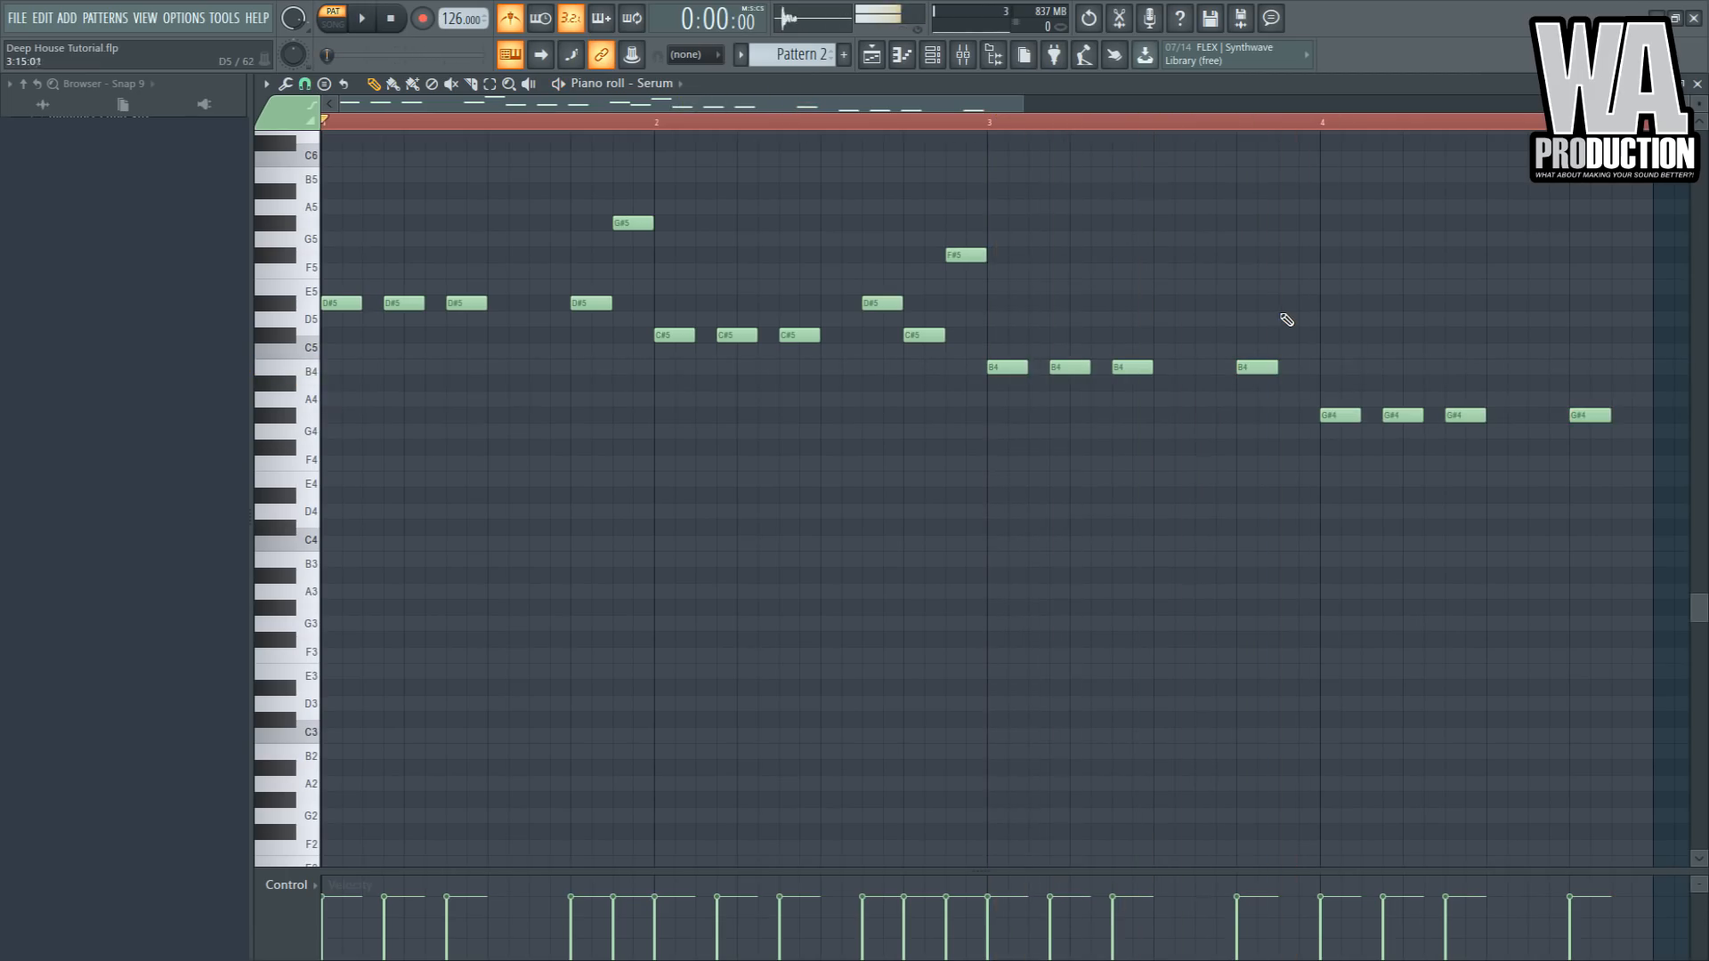
pyautogui.moveTo(1288, 291); pyautogui.dragTo(1288, 284)
pyautogui.press('space')
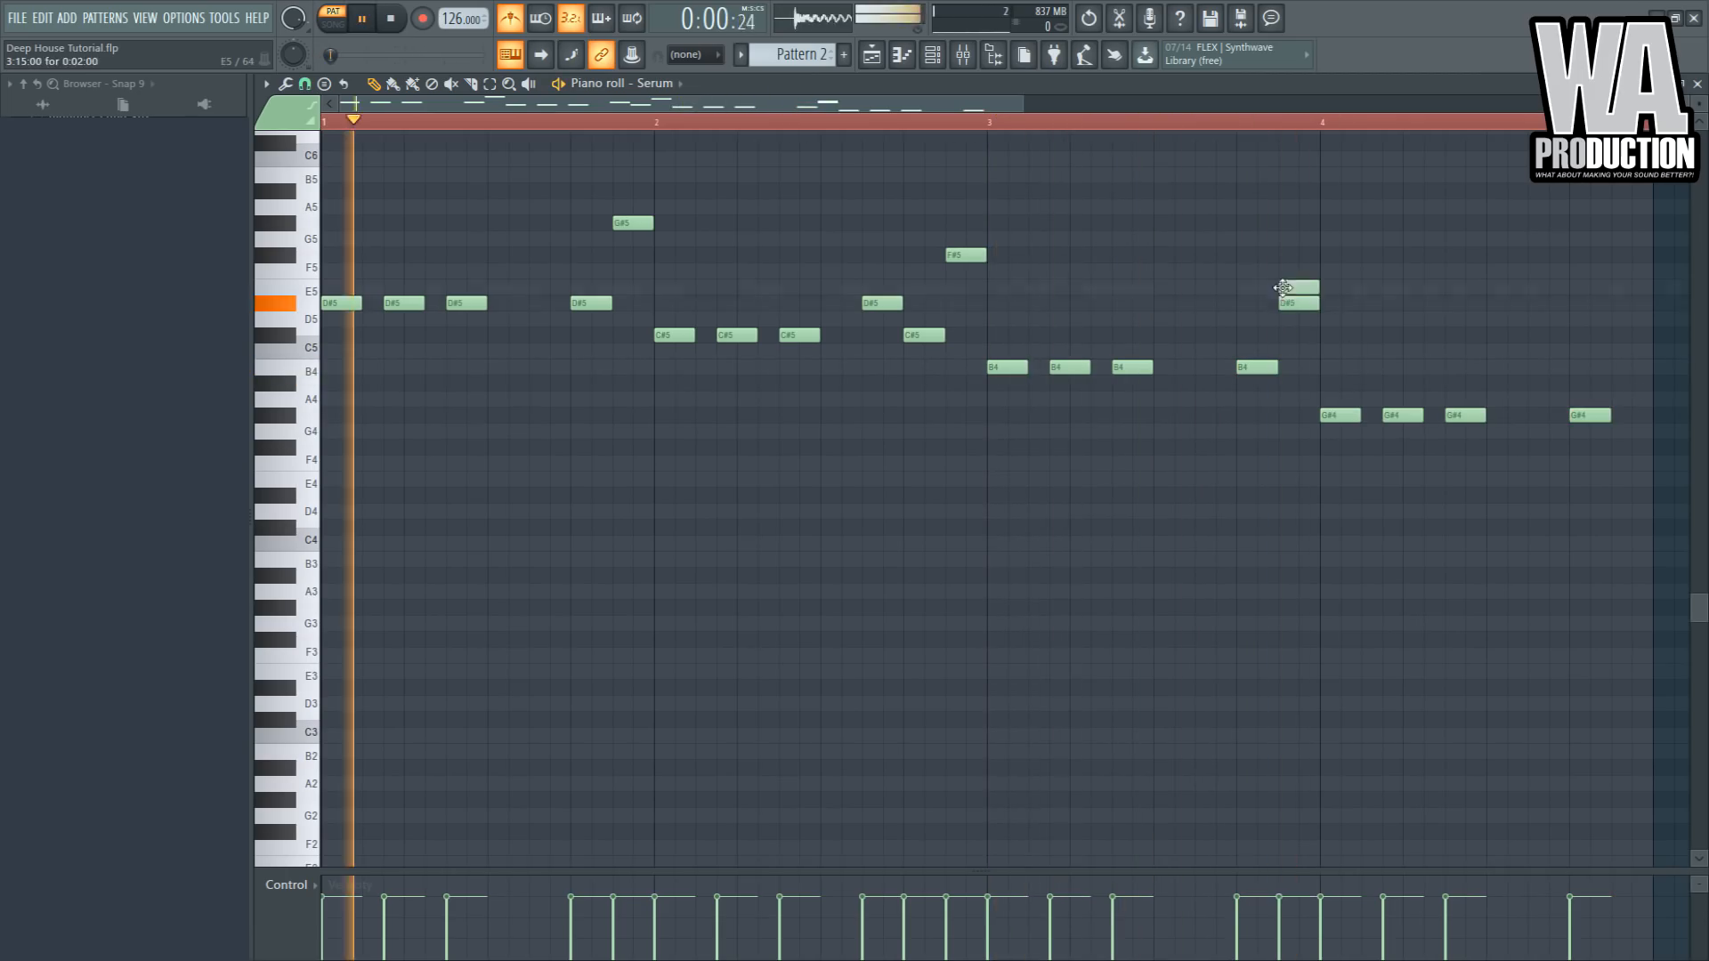
pyautogui.click(1535, 368)
pyautogui.click(1649, 336)
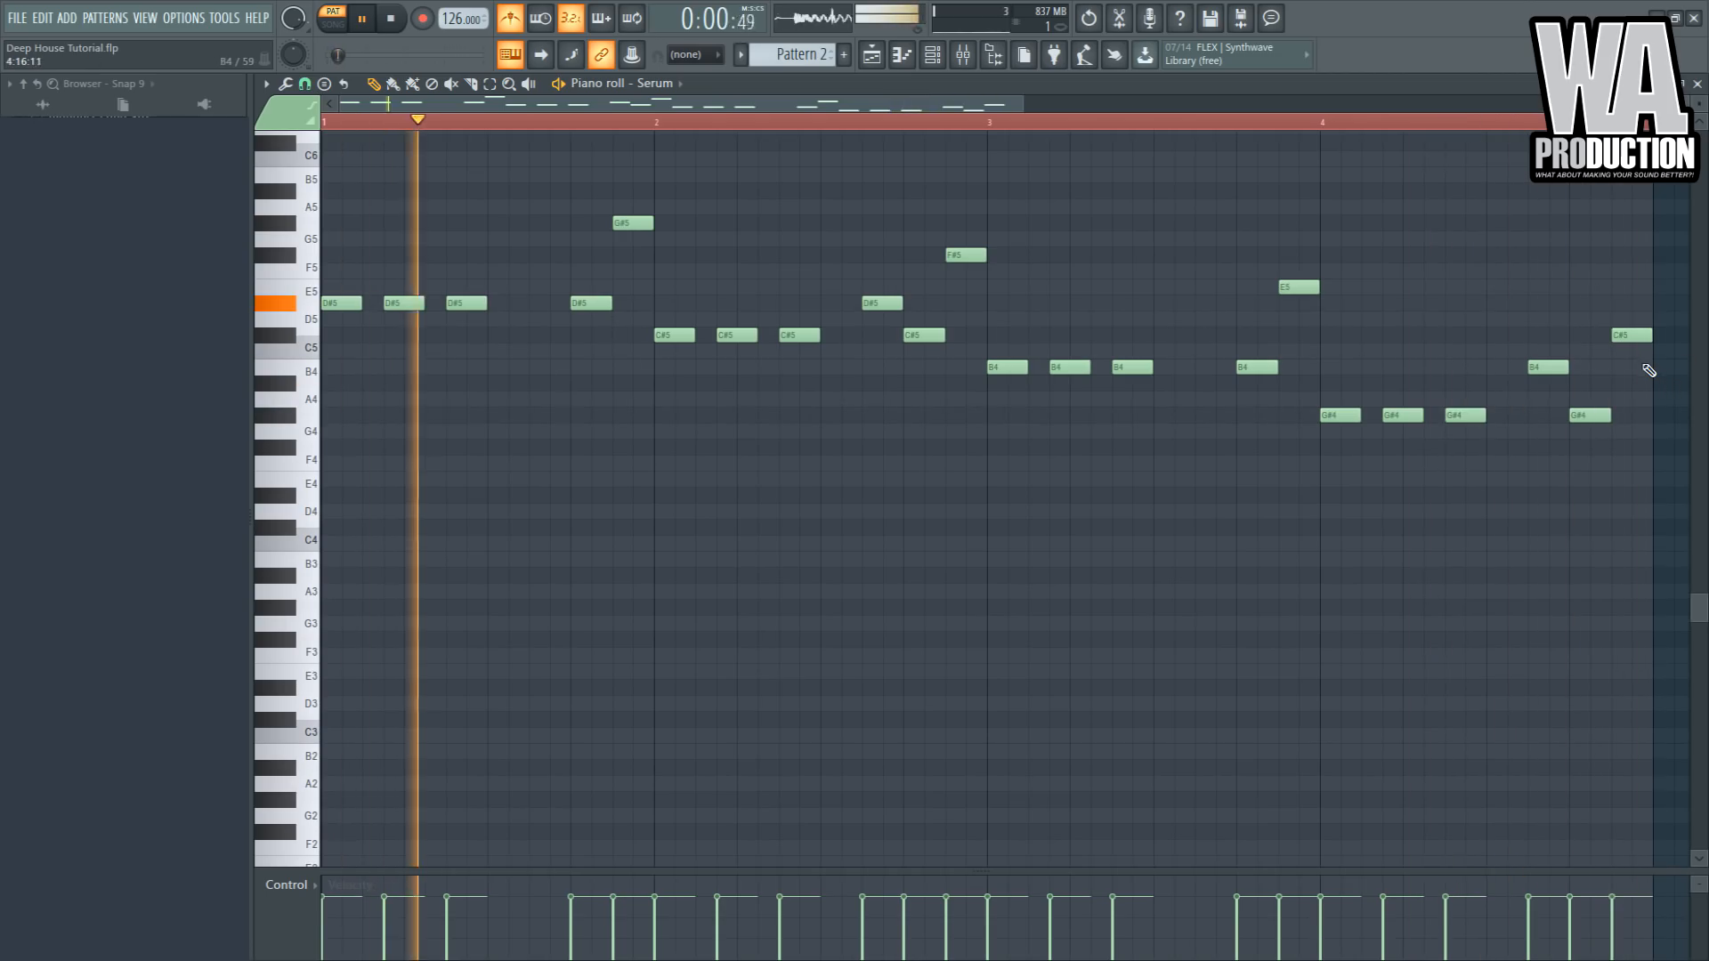
pyautogui.press('space')
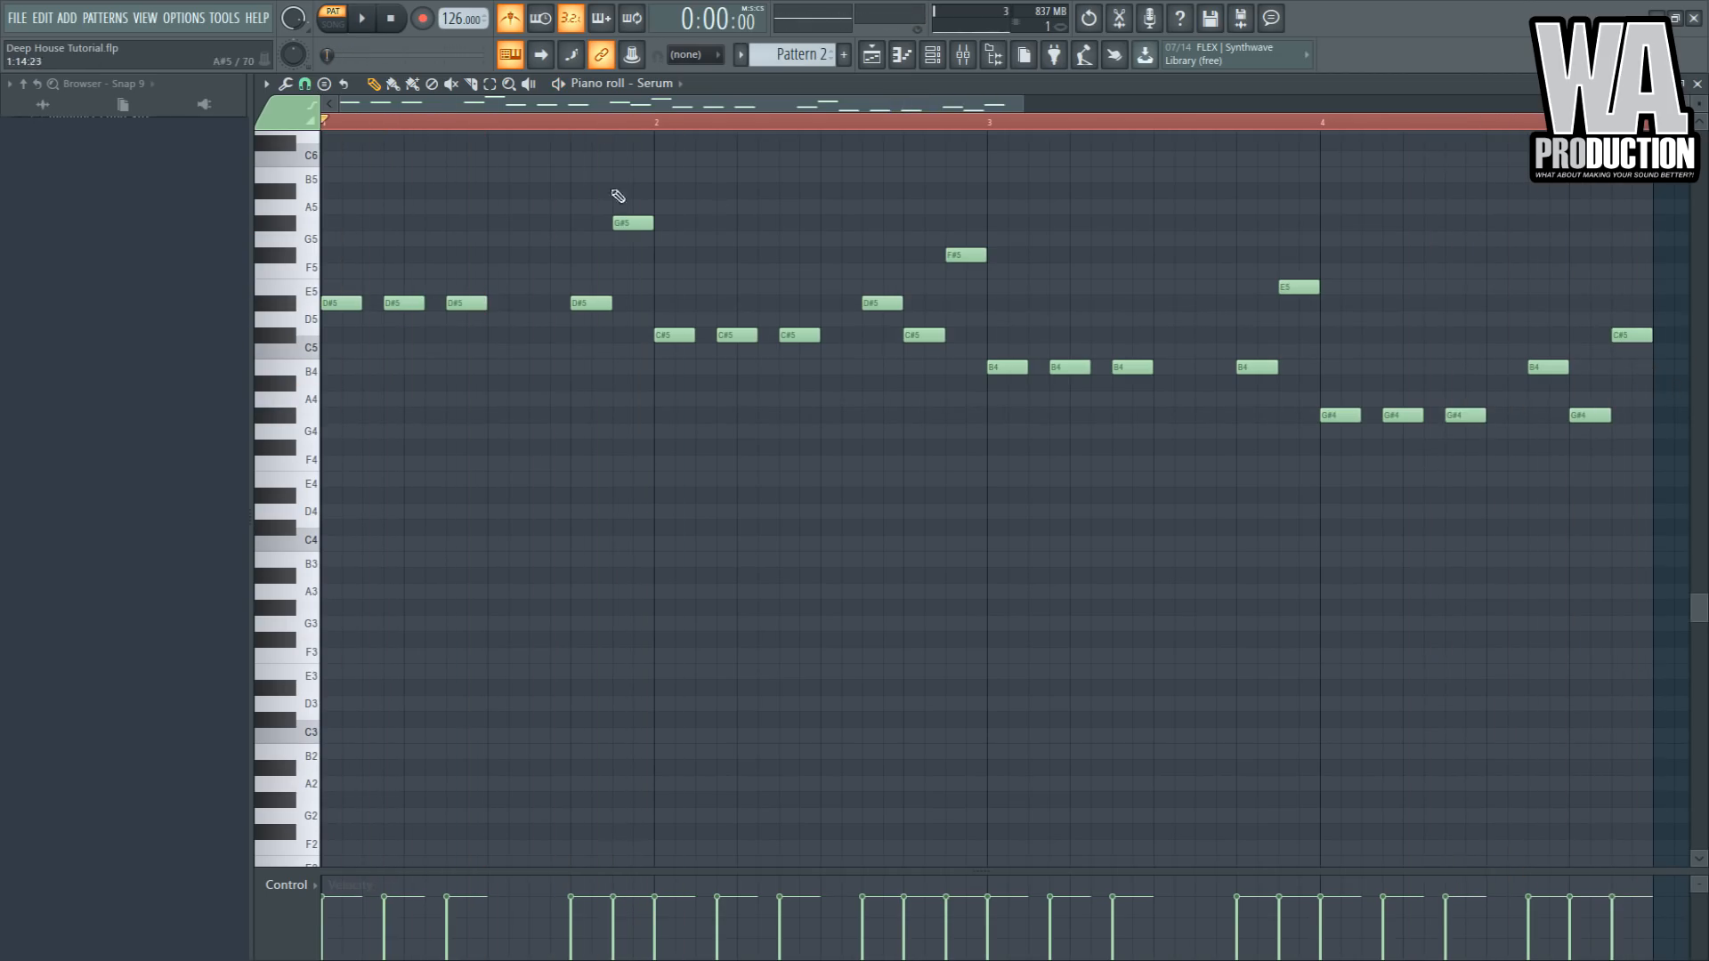
# - Open the Serum plugin window from the channel rack
pyautogui.scroll(-3, 612, 223)
pyautogui.click(939, 61)
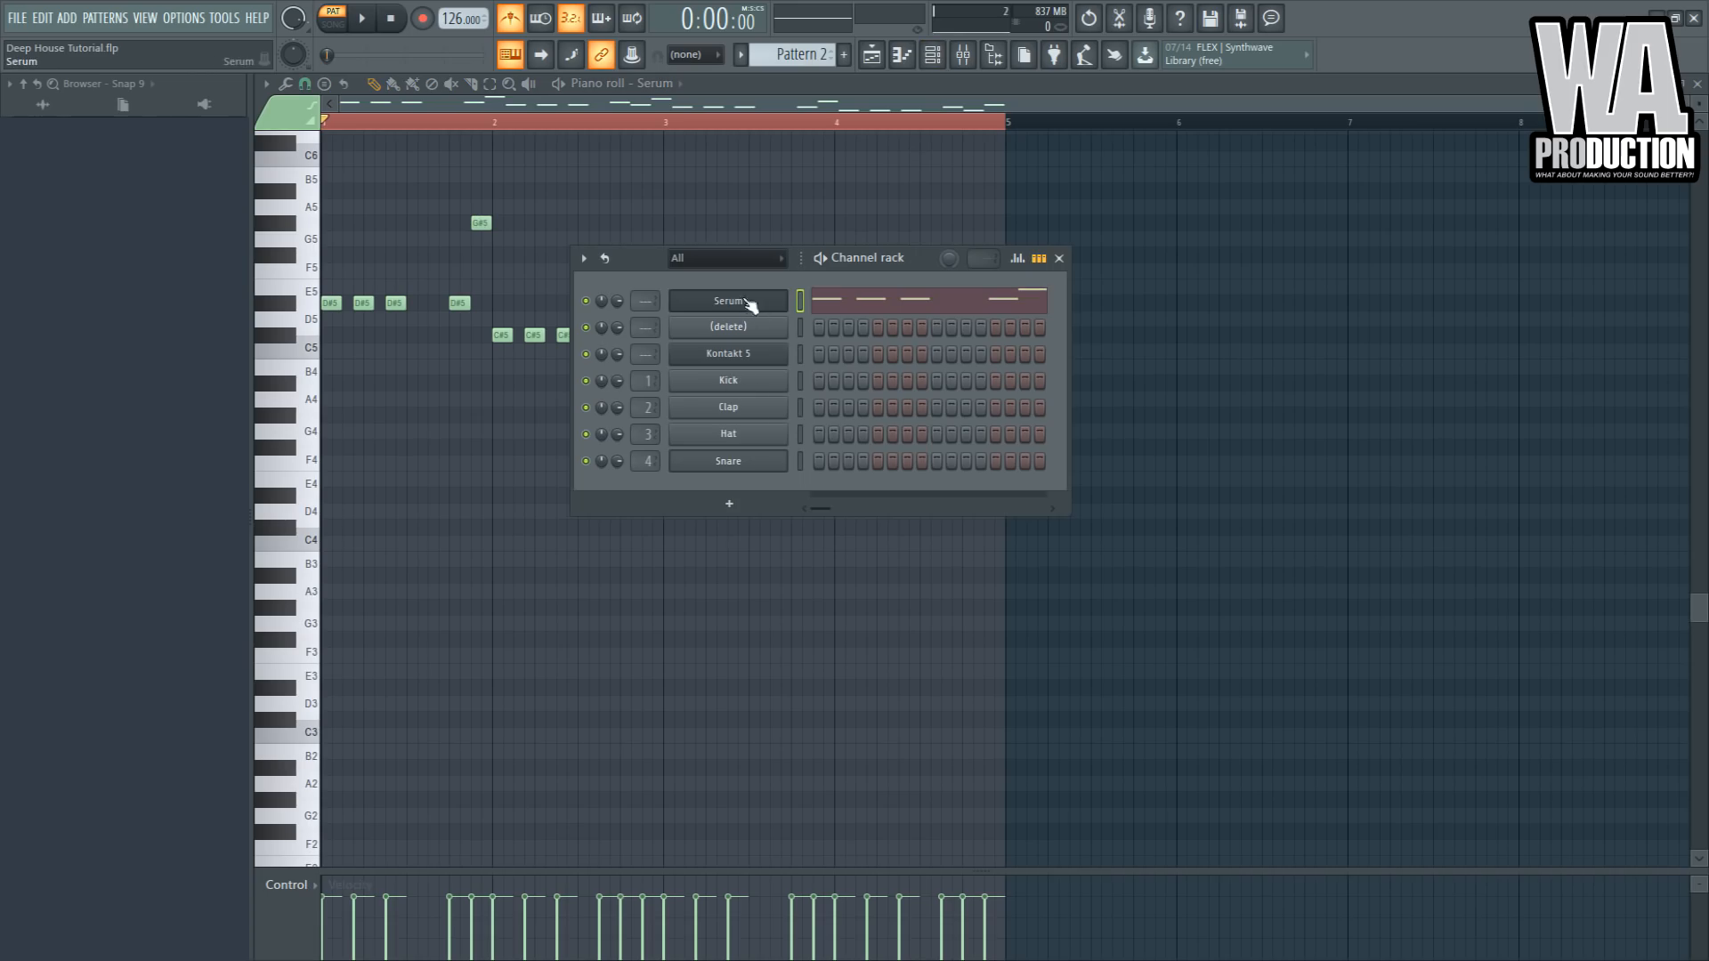
pyautogui.click(728, 301)
pyautogui.click(318, 433)
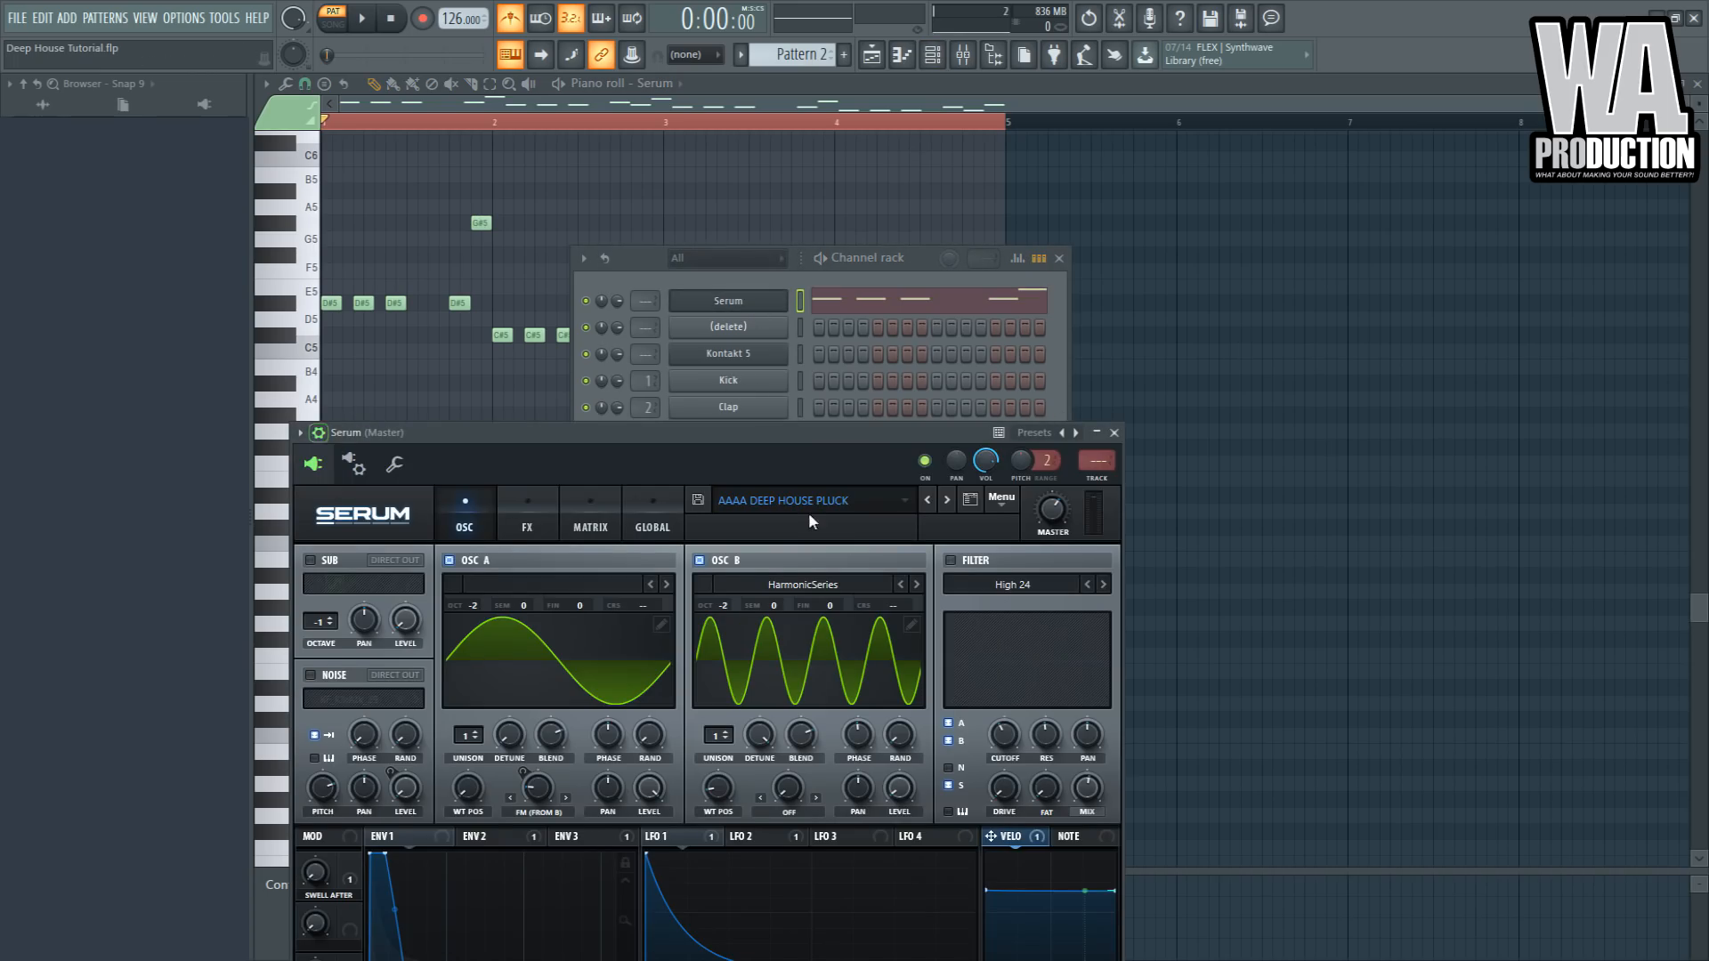
# - Open the mixer for the Serum insert and load Fruity parametric EQ 2 into its first effect slot
pyautogui.press('F9')
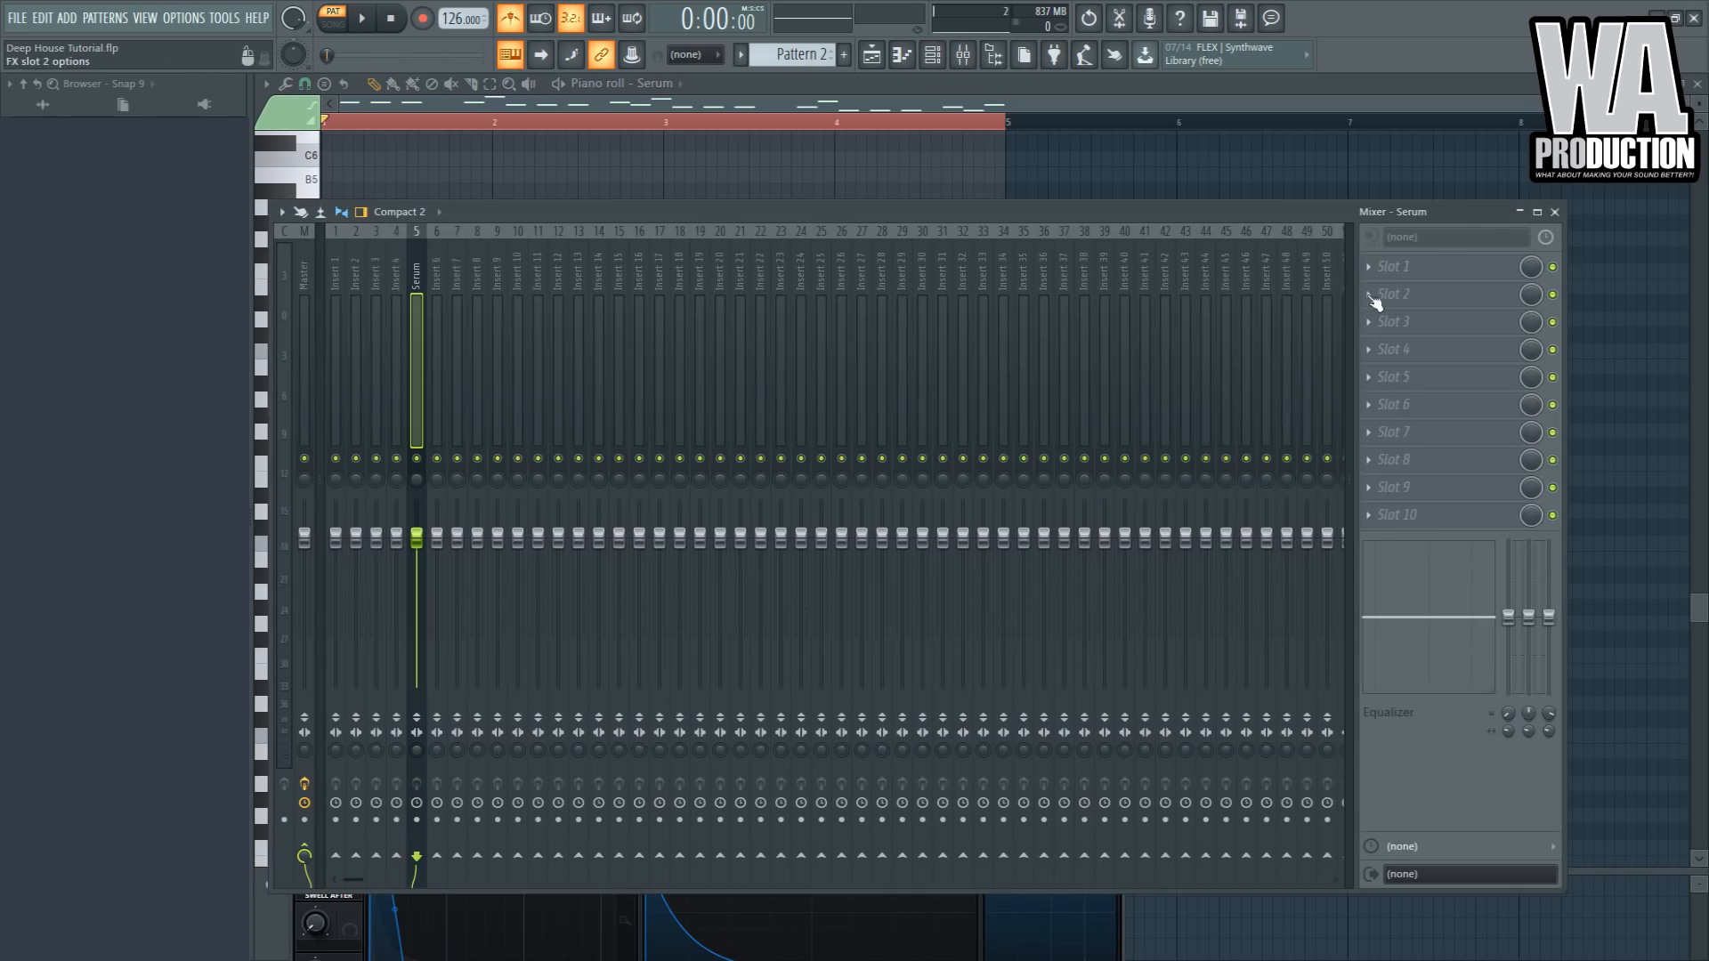
pyautogui.moveTo(697, 227); pyautogui.dragTo(741, 654)
pyautogui.click(718, 305)
pyautogui.click(717, 305)
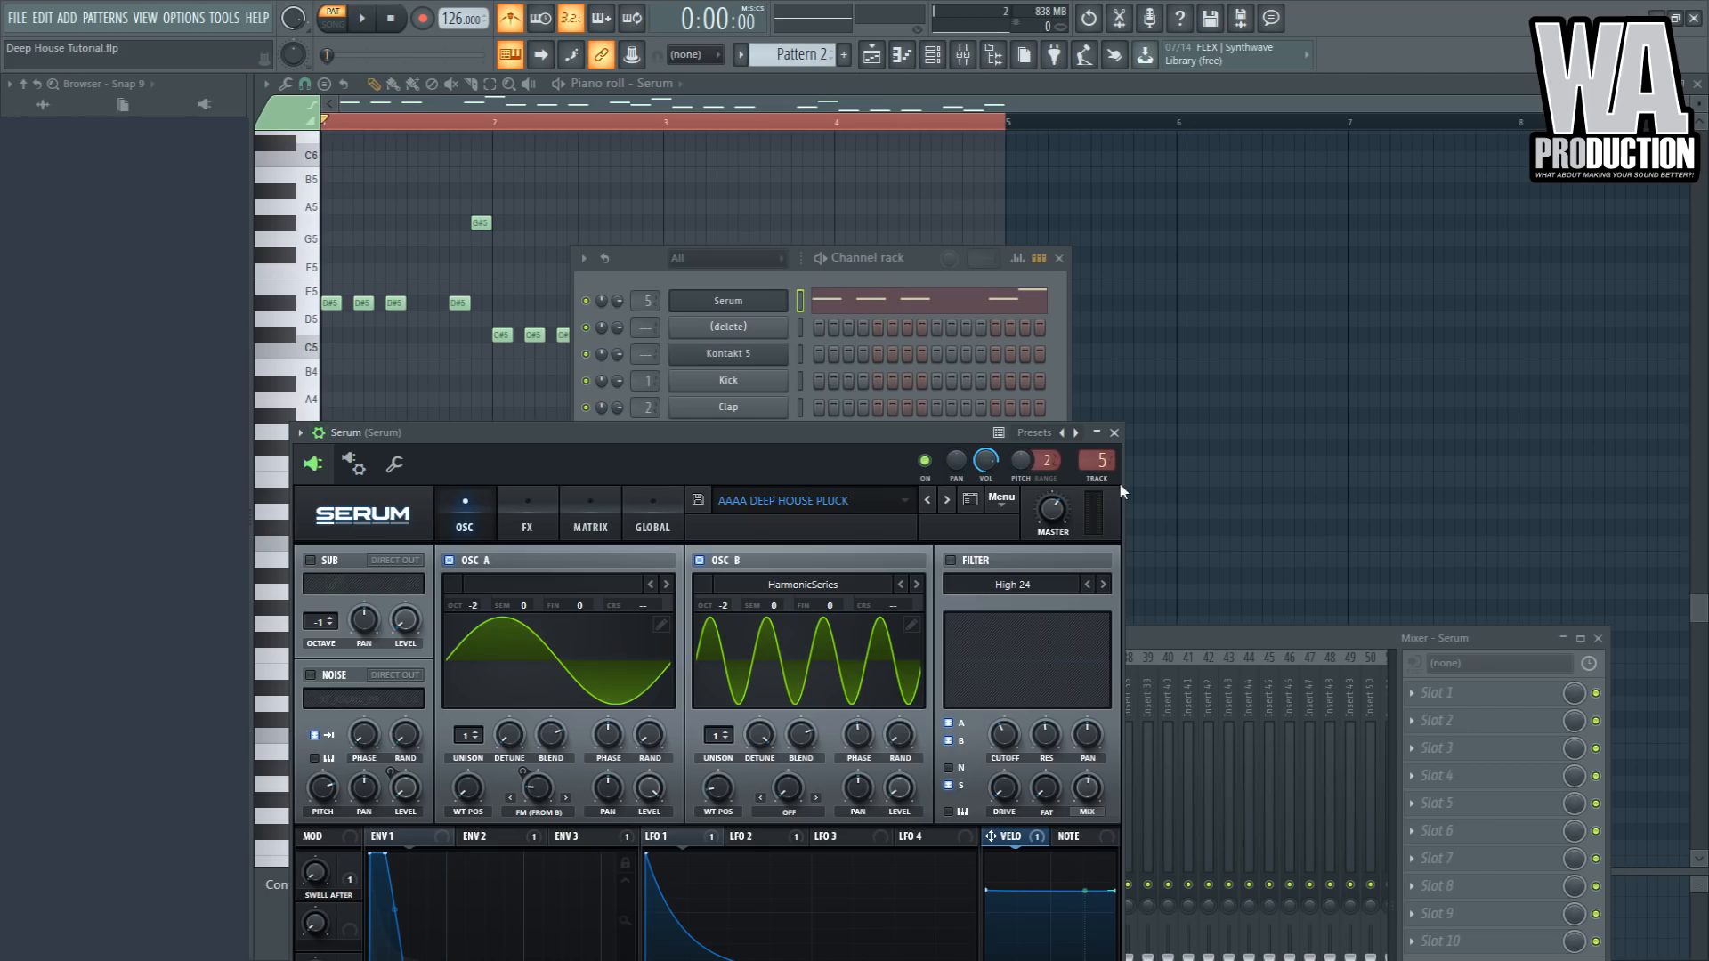
pyautogui.moveTo(1168, 631); pyautogui.dragTo(1150, 429)
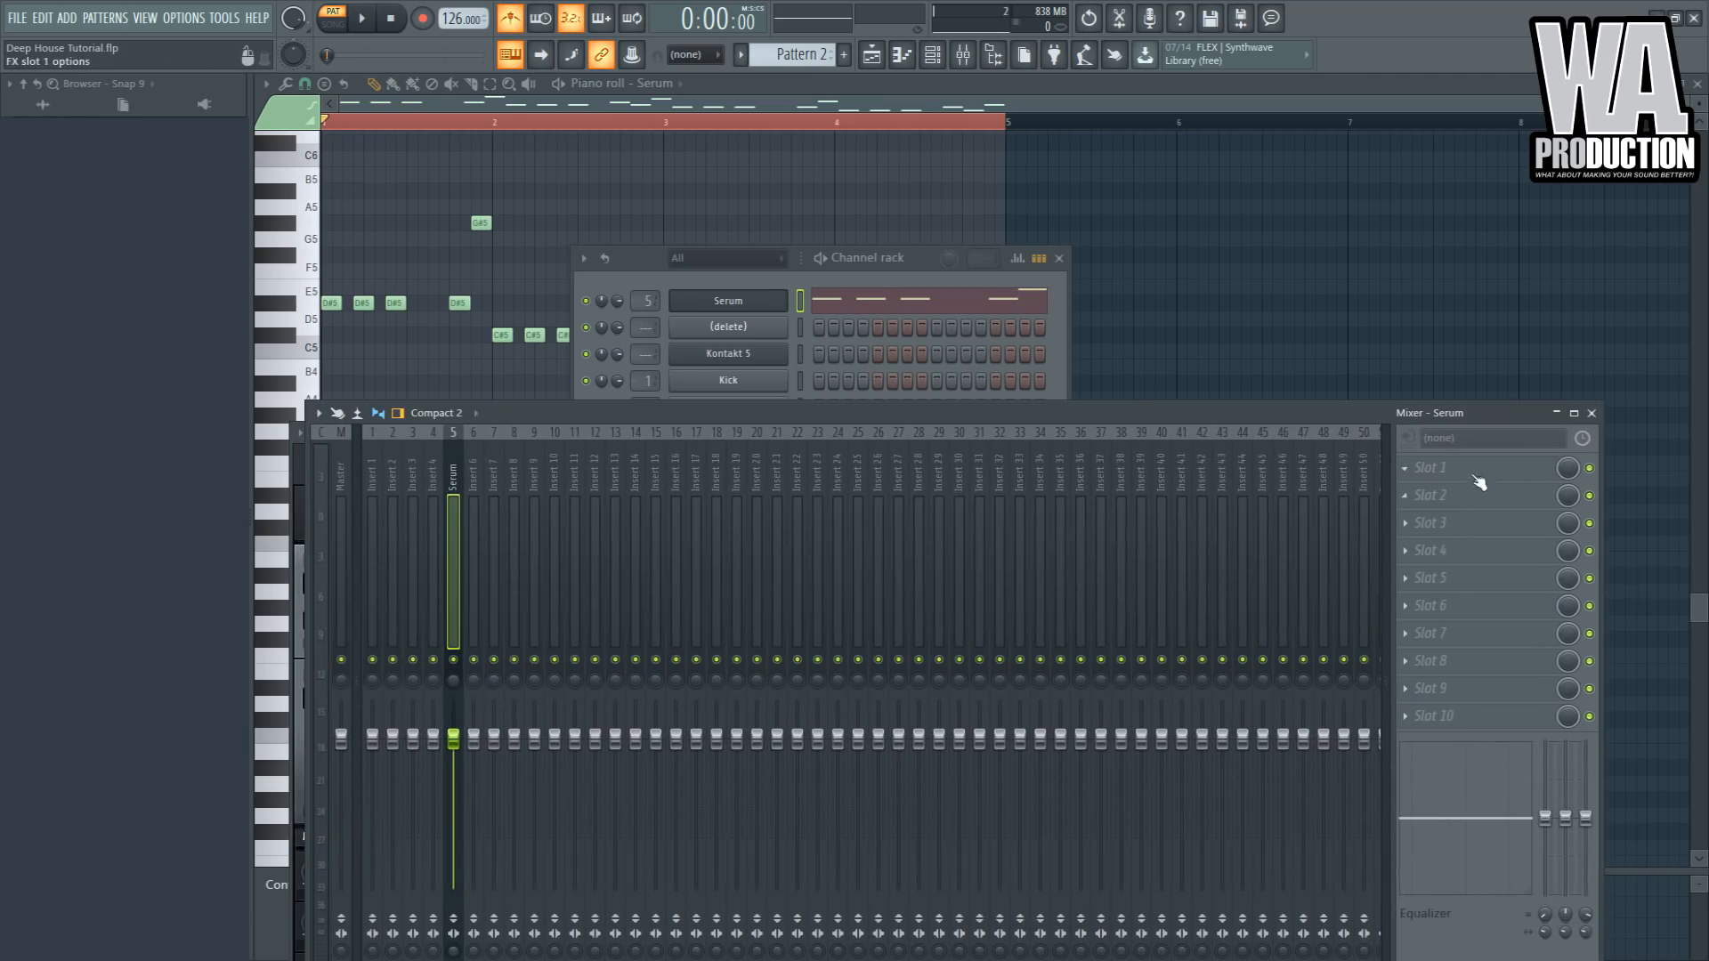
pyautogui.click(1478, 479)
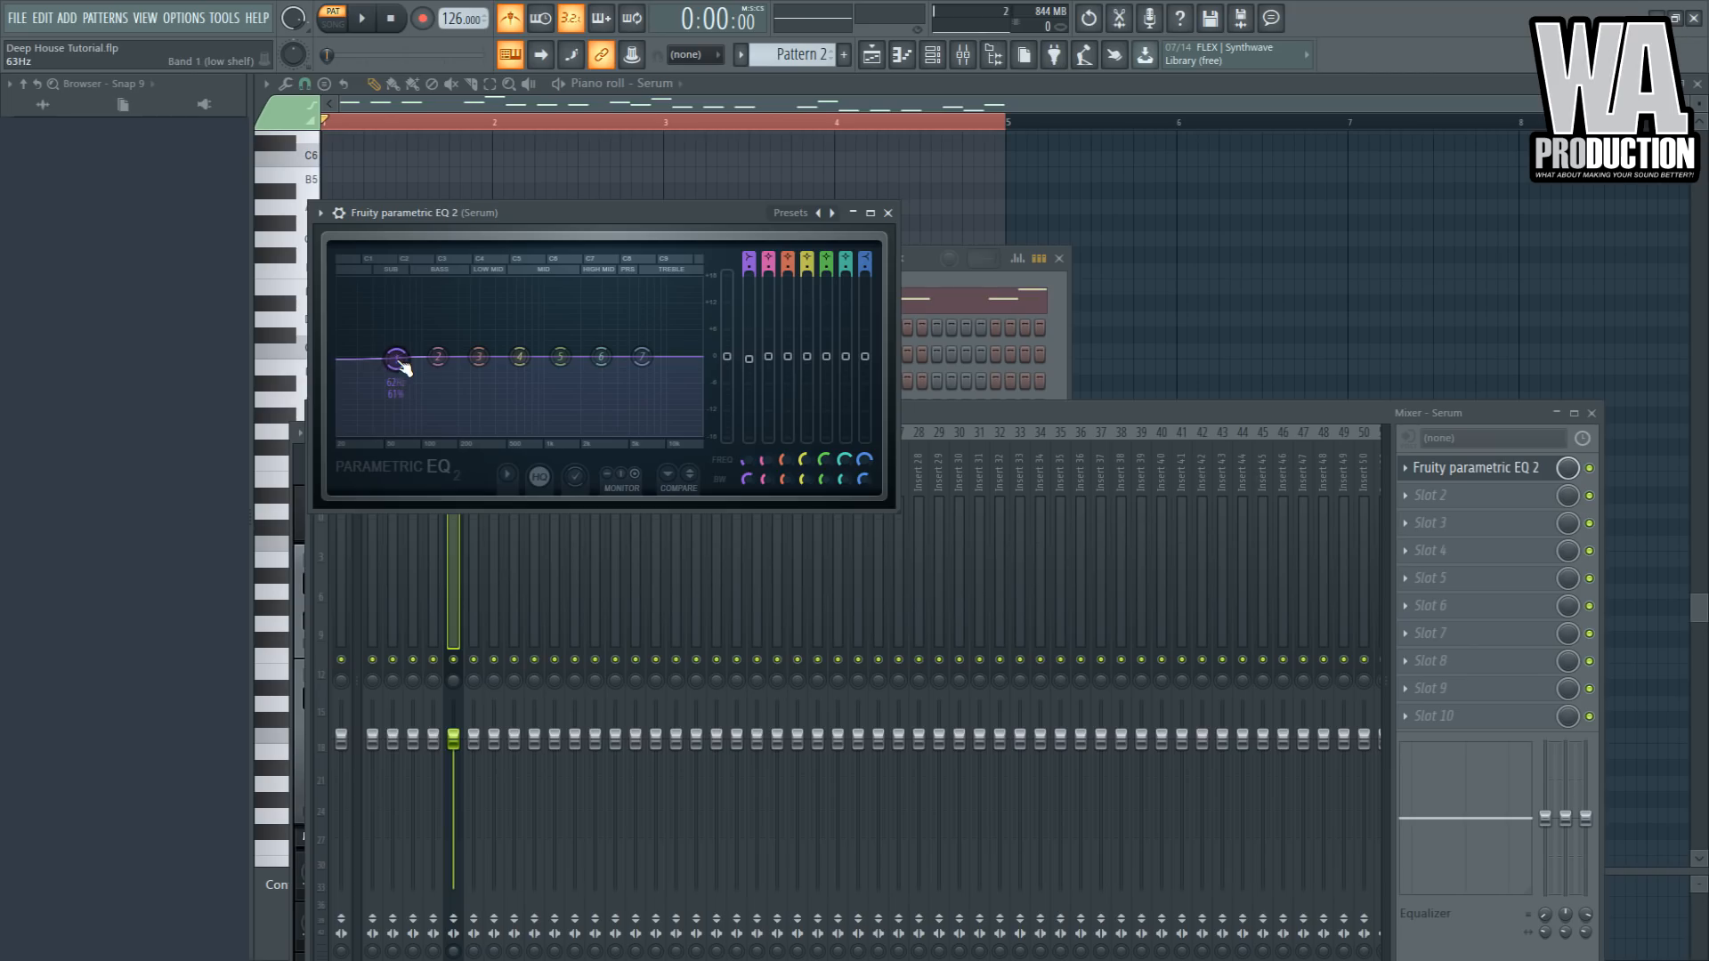
# - Turn the EQ's first band into a high-pass filter cutting below about 104 Hz
pyautogui.moveTo(405, 373); pyautogui.dragTo(435, 401)
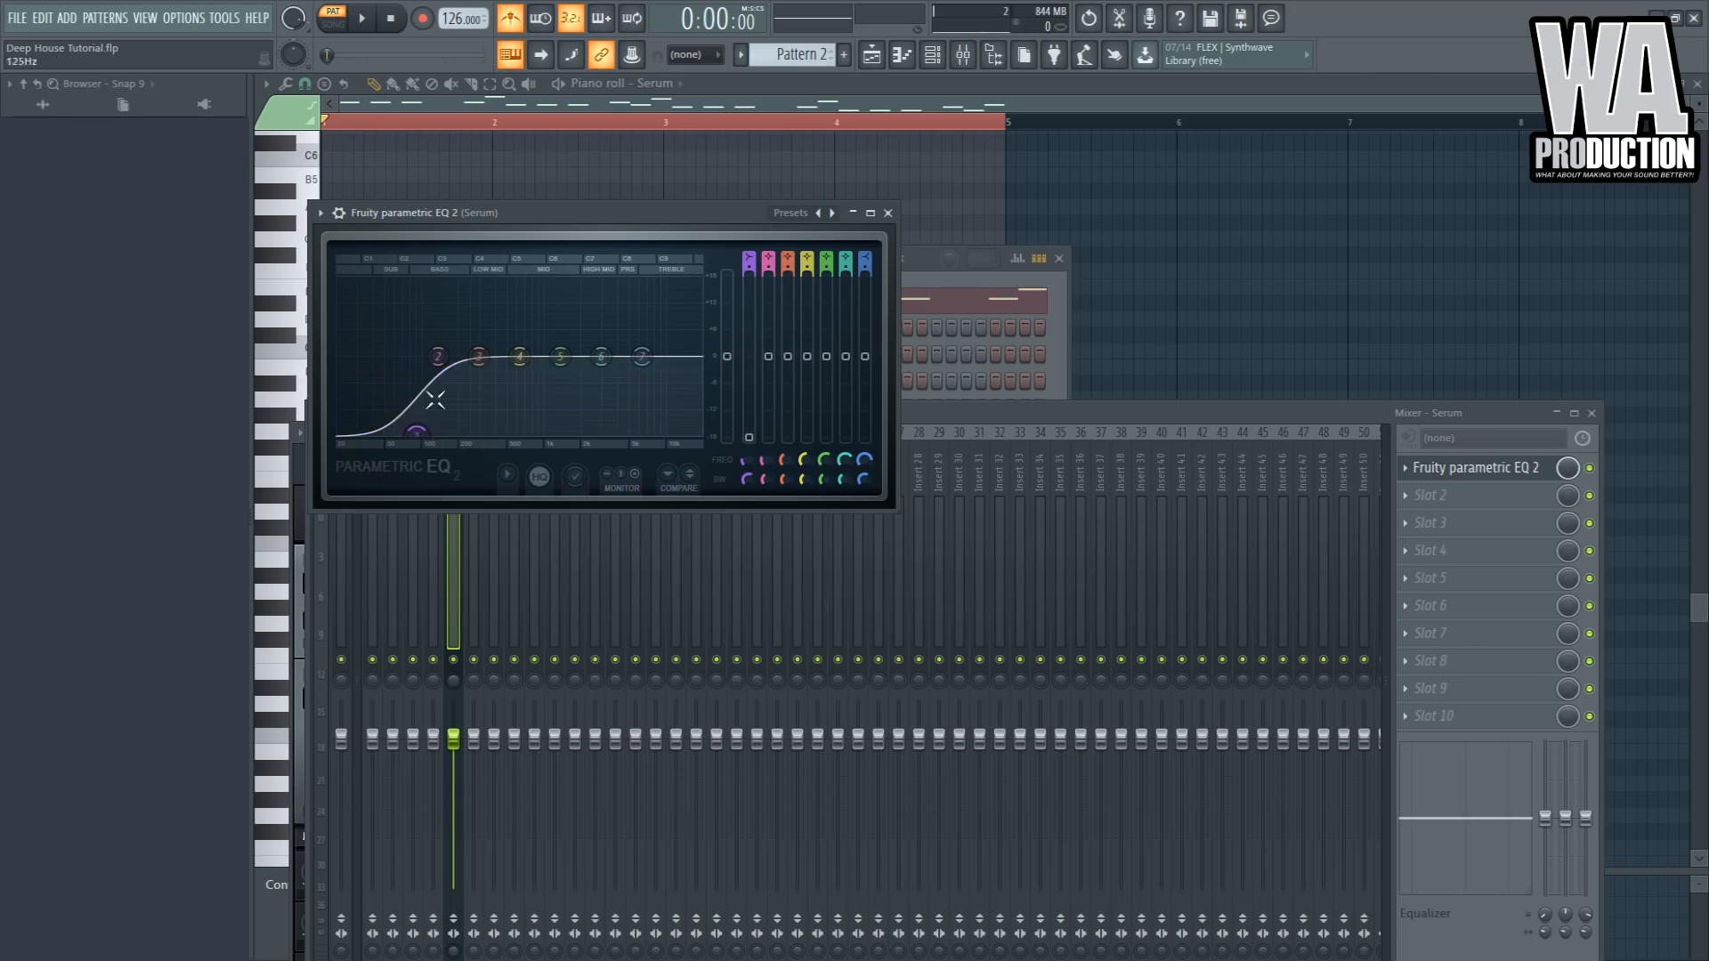
pyautogui.click(745, 258)
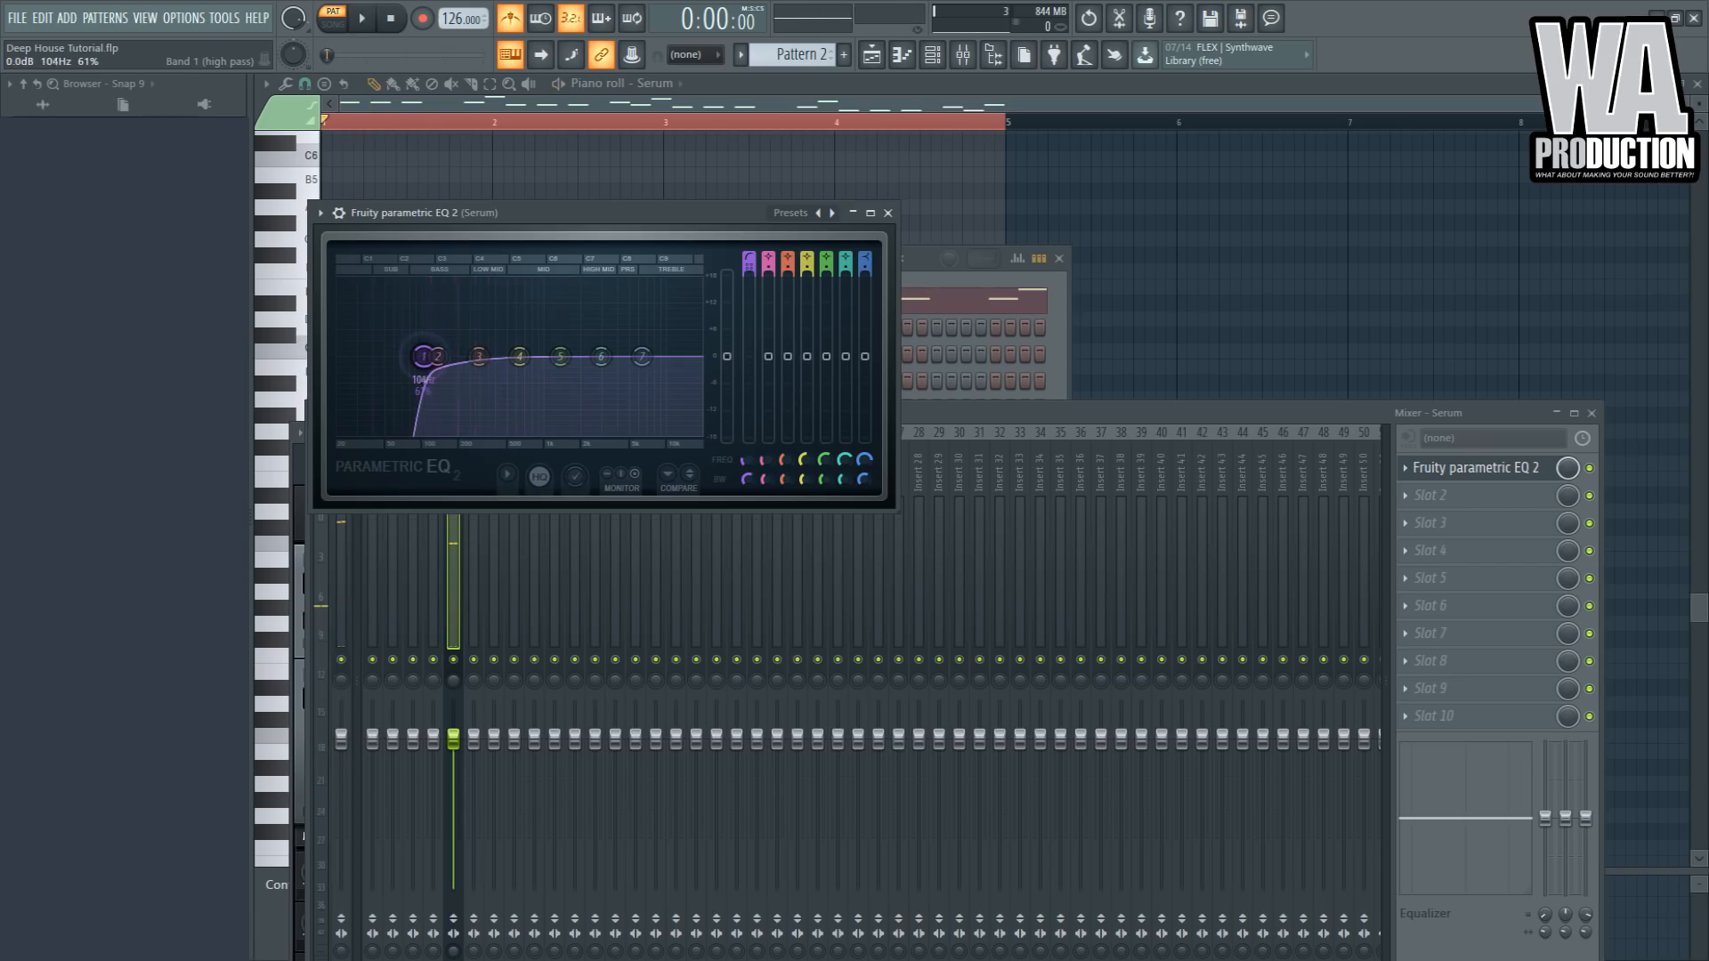
pyautogui.moveTo(423, 357); pyautogui.dragTo(501, 344)
pyautogui.press('space')
# - Add a low-pass on the EQ's top band and shape the mid bands into a gentle boost
pyautogui.press('space')
pyautogui.moveTo(631, 367); pyautogui.dragTo(578, 436)
pyautogui.press('space')
pyautogui.moveTo(864, 263)
pyautogui.mouseDown()
pyautogui.moveTo(864, 281)
pyautogui.moveTo(864, 257)
pyautogui.mouseUp()
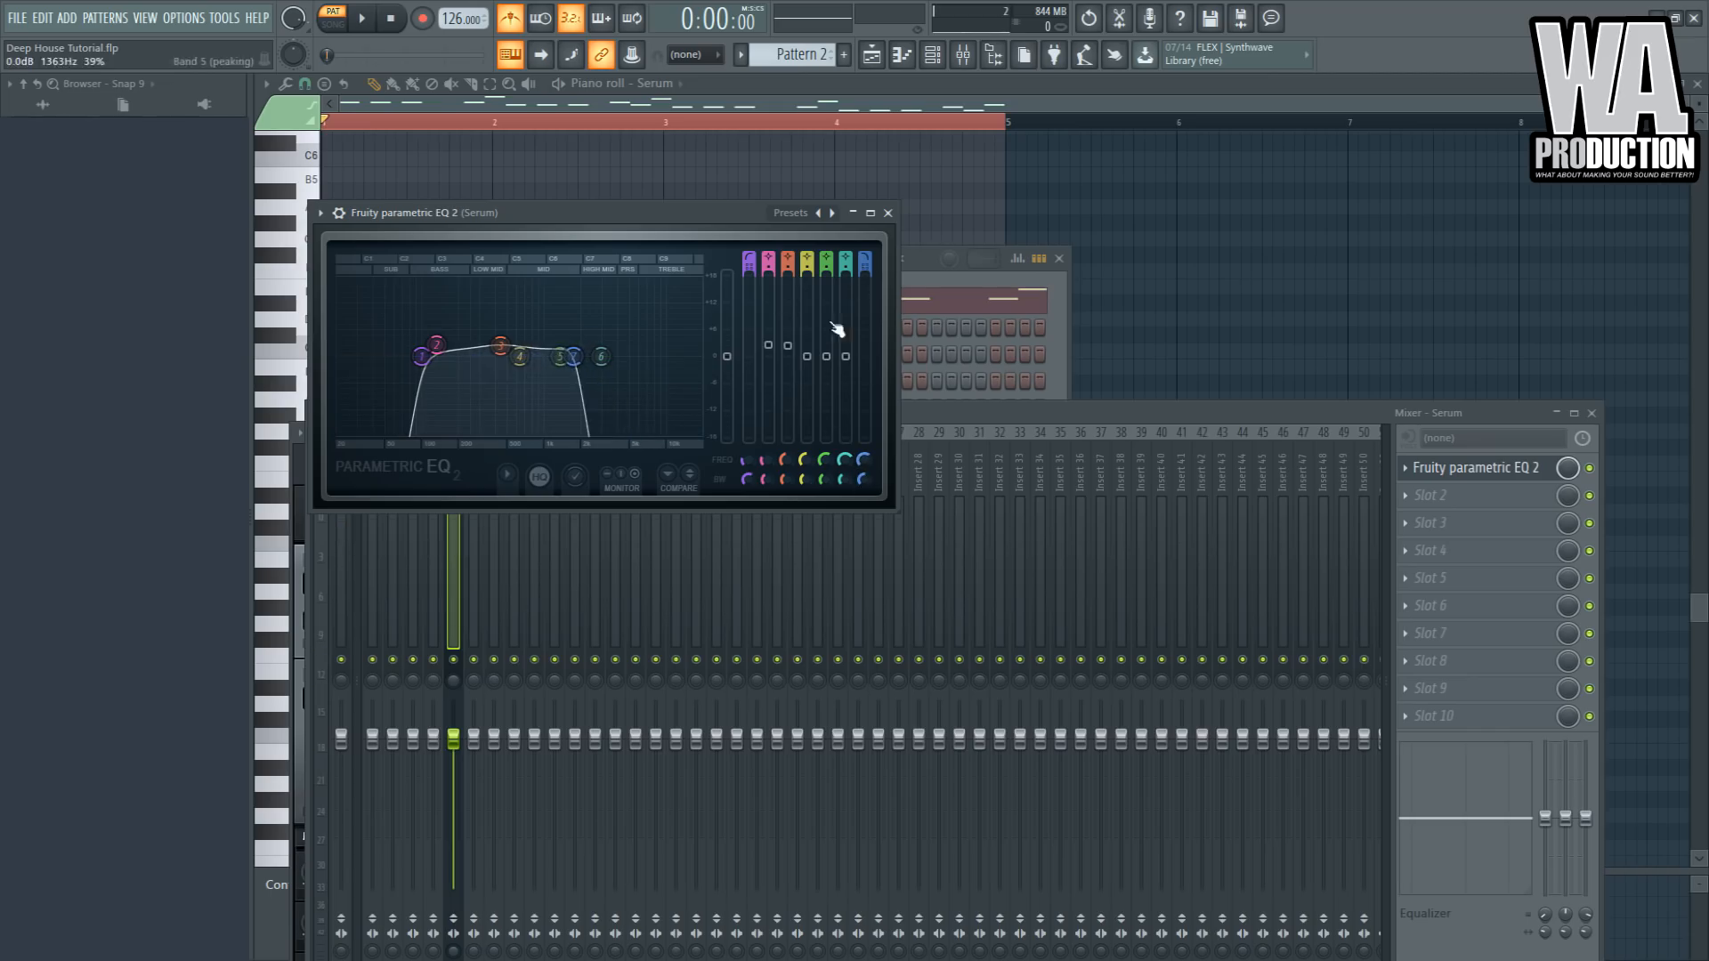
pyautogui.moveTo(574, 356); pyautogui.dragTo(561, 357)
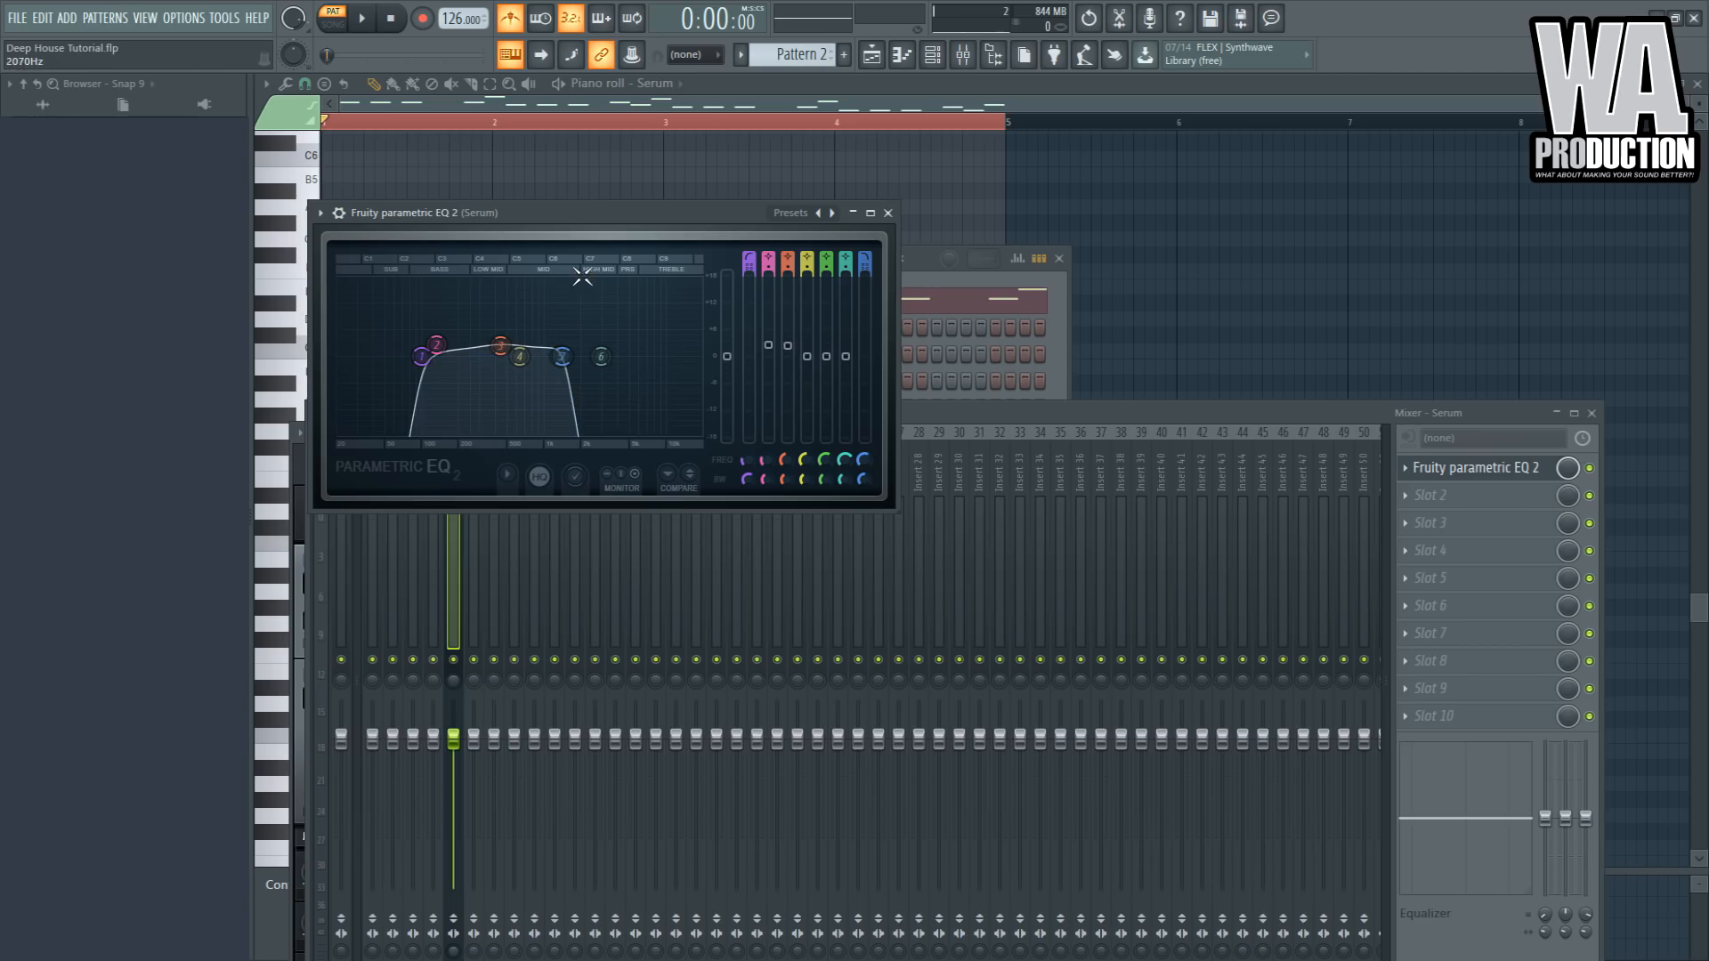
pyautogui.moveTo(511, 342)
pyautogui.mouseDown()
pyautogui.moveTo(463, 288)
pyautogui.moveTo(440, 346)
pyautogui.moveTo(497, 359)
pyautogui.mouseUp()
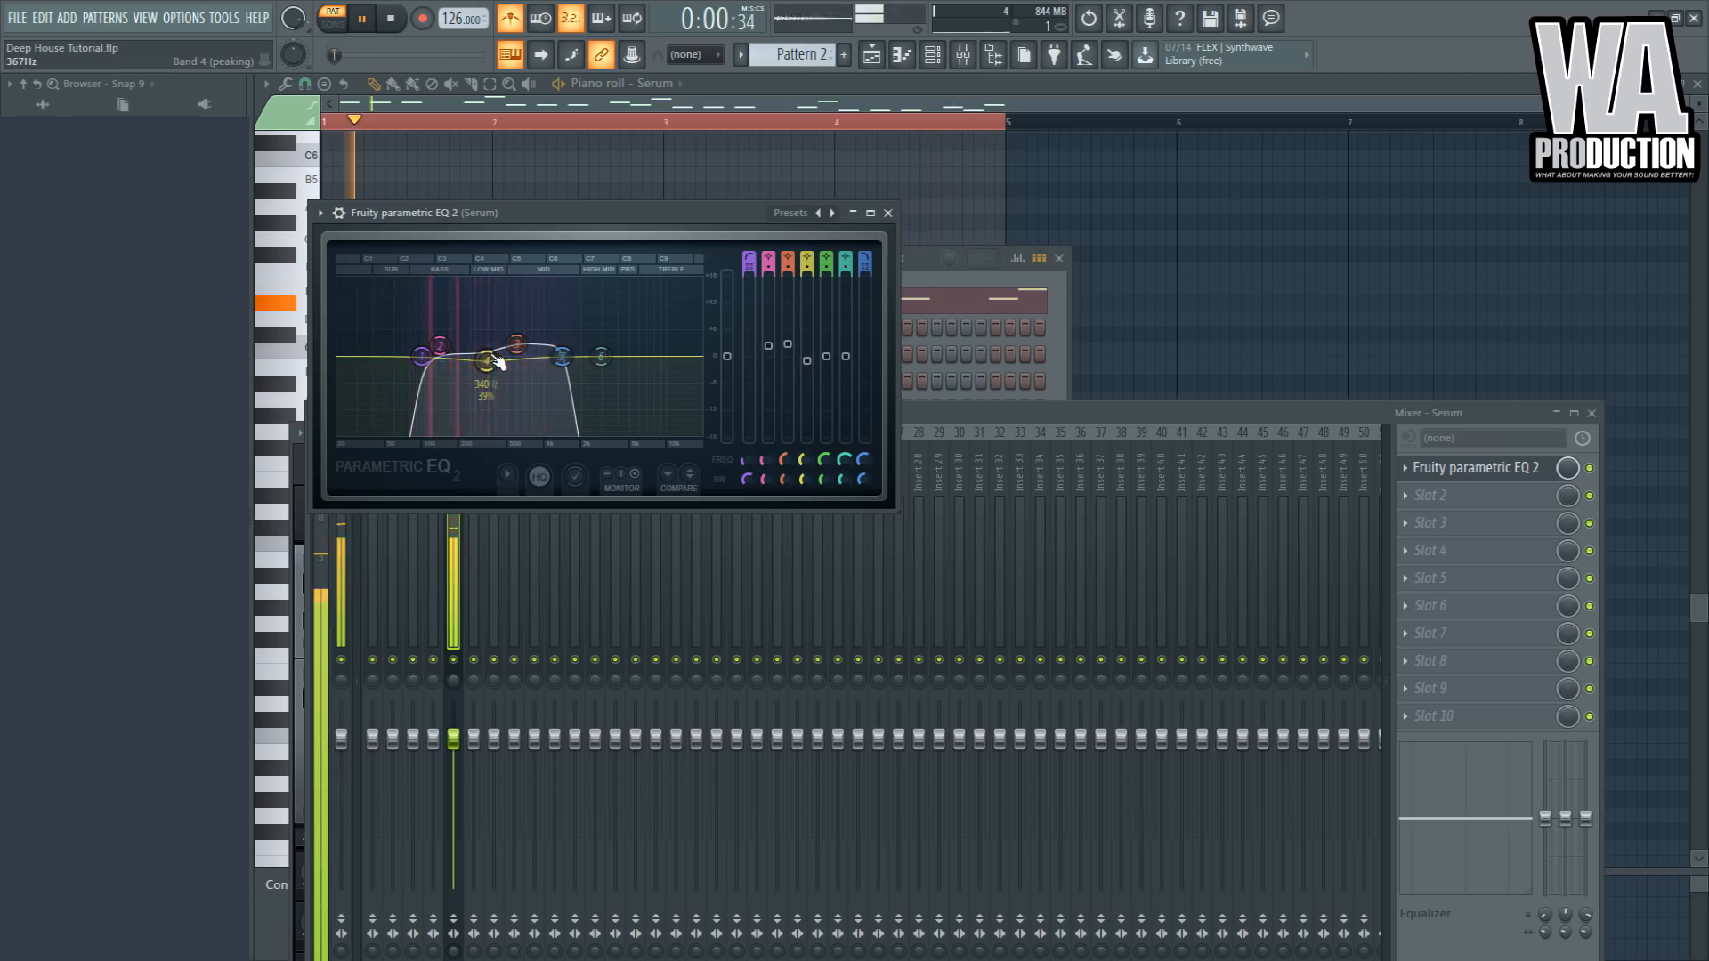
# - Load OTT into the second slot and set its depth to 14% and output gain to 1.9 dB
pyautogui.click(1443, 500)
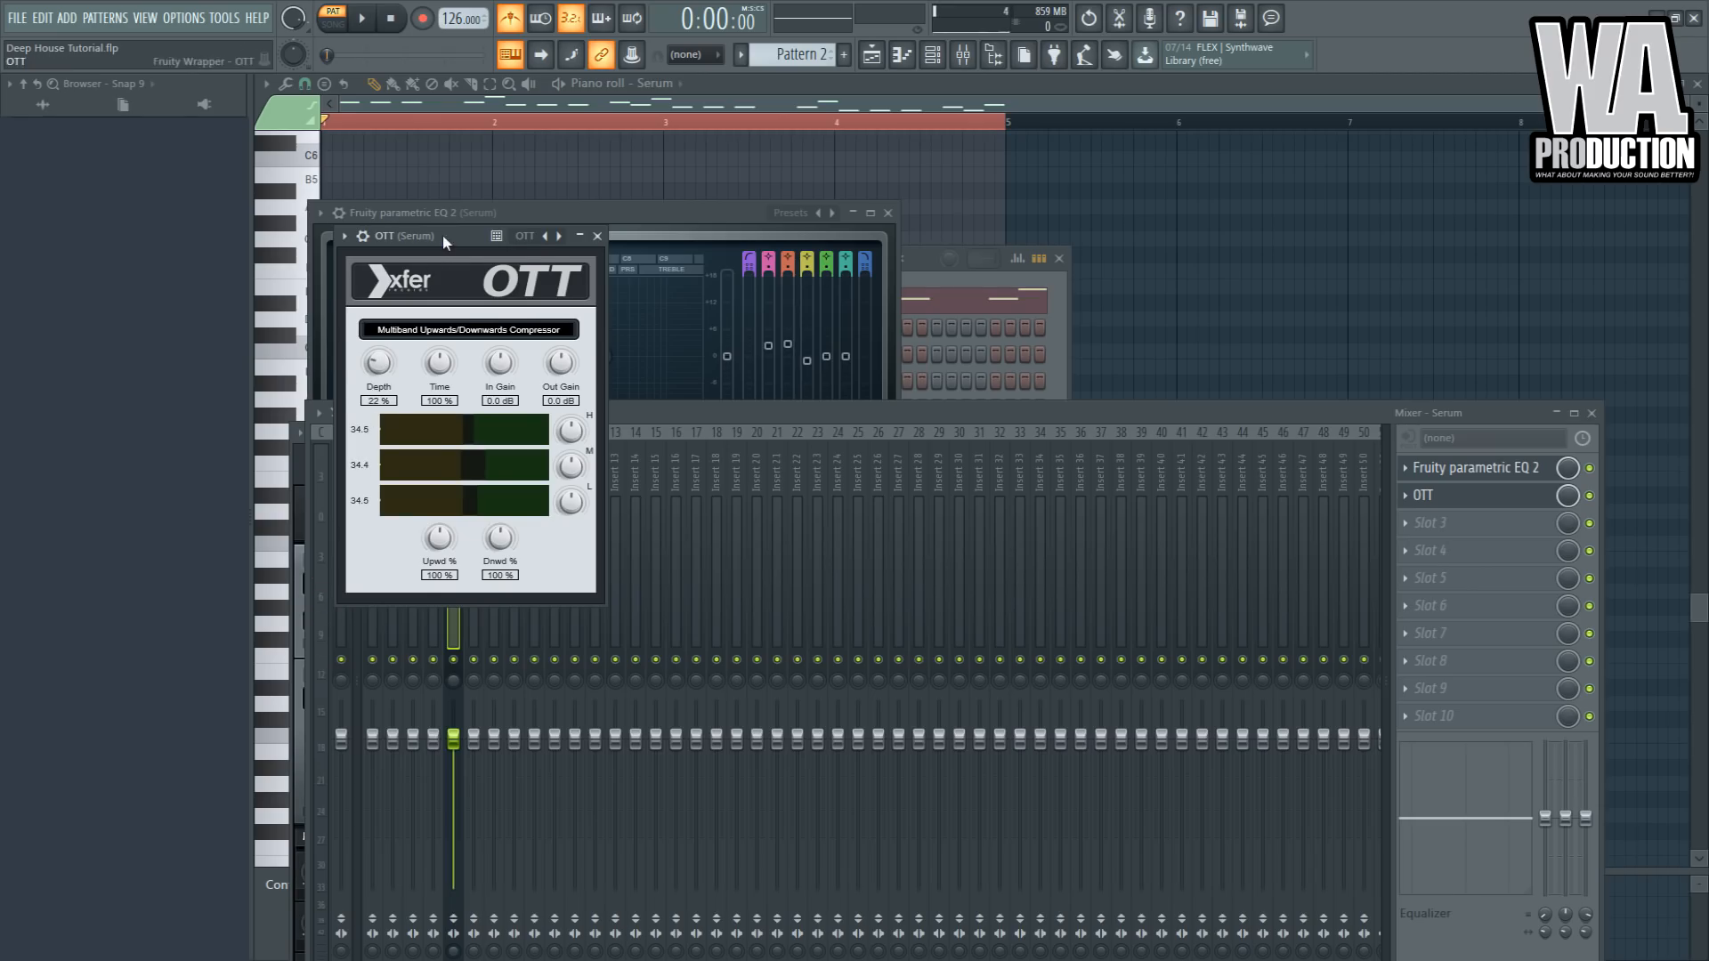
pyautogui.moveTo(443, 235); pyautogui.dragTo(471, 230)
pyautogui.press('space')
pyautogui.moveTo(415, 362); pyautogui.dragTo(422, 391)
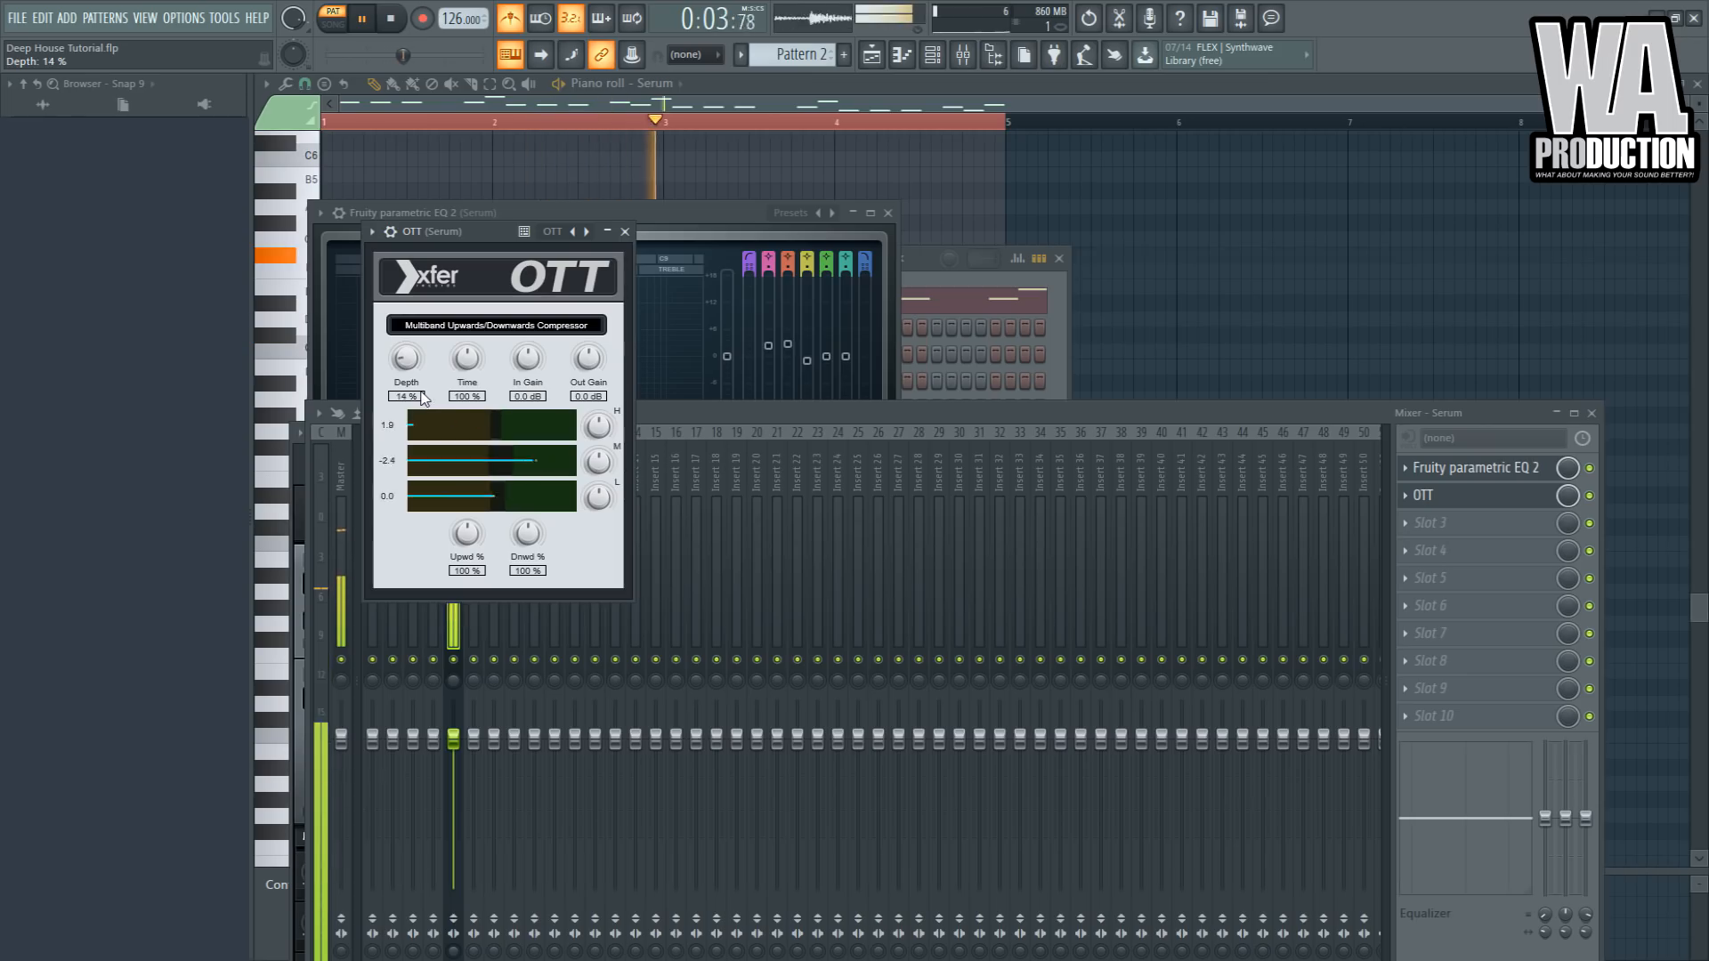
pyautogui.moveTo(603, 363); pyautogui.dragTo(603, 357)
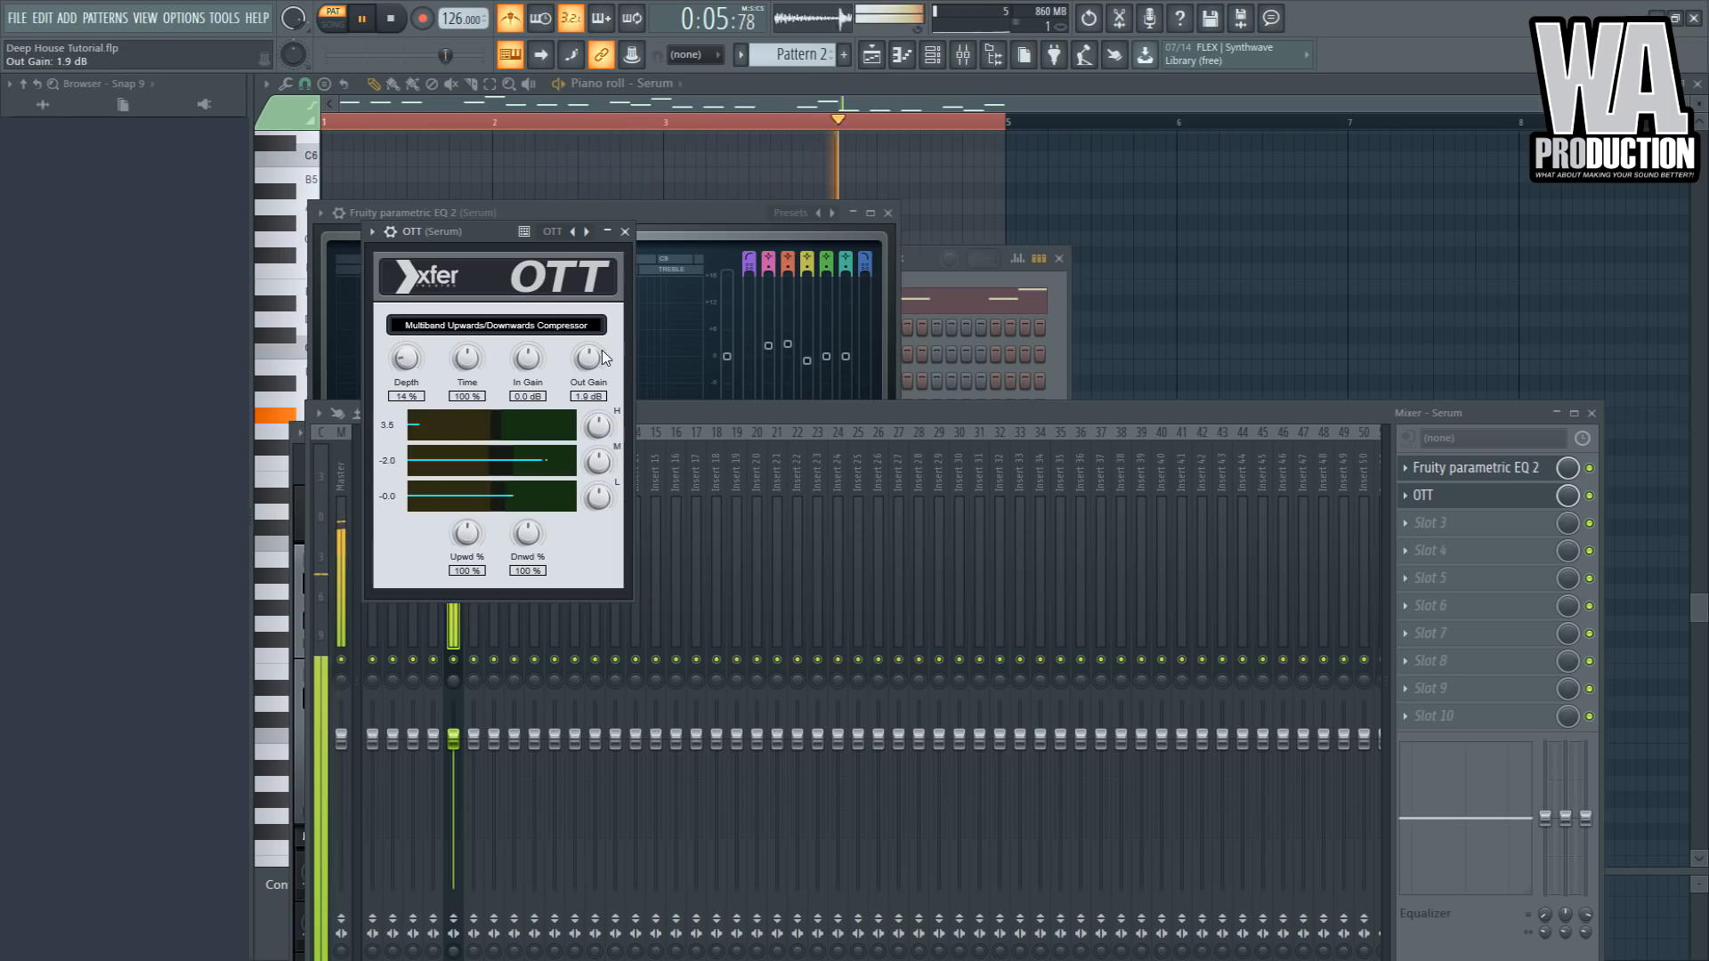
# - Load Decapitator into the third effect slot and open its preset list
pyautogui.click(1463, 527)
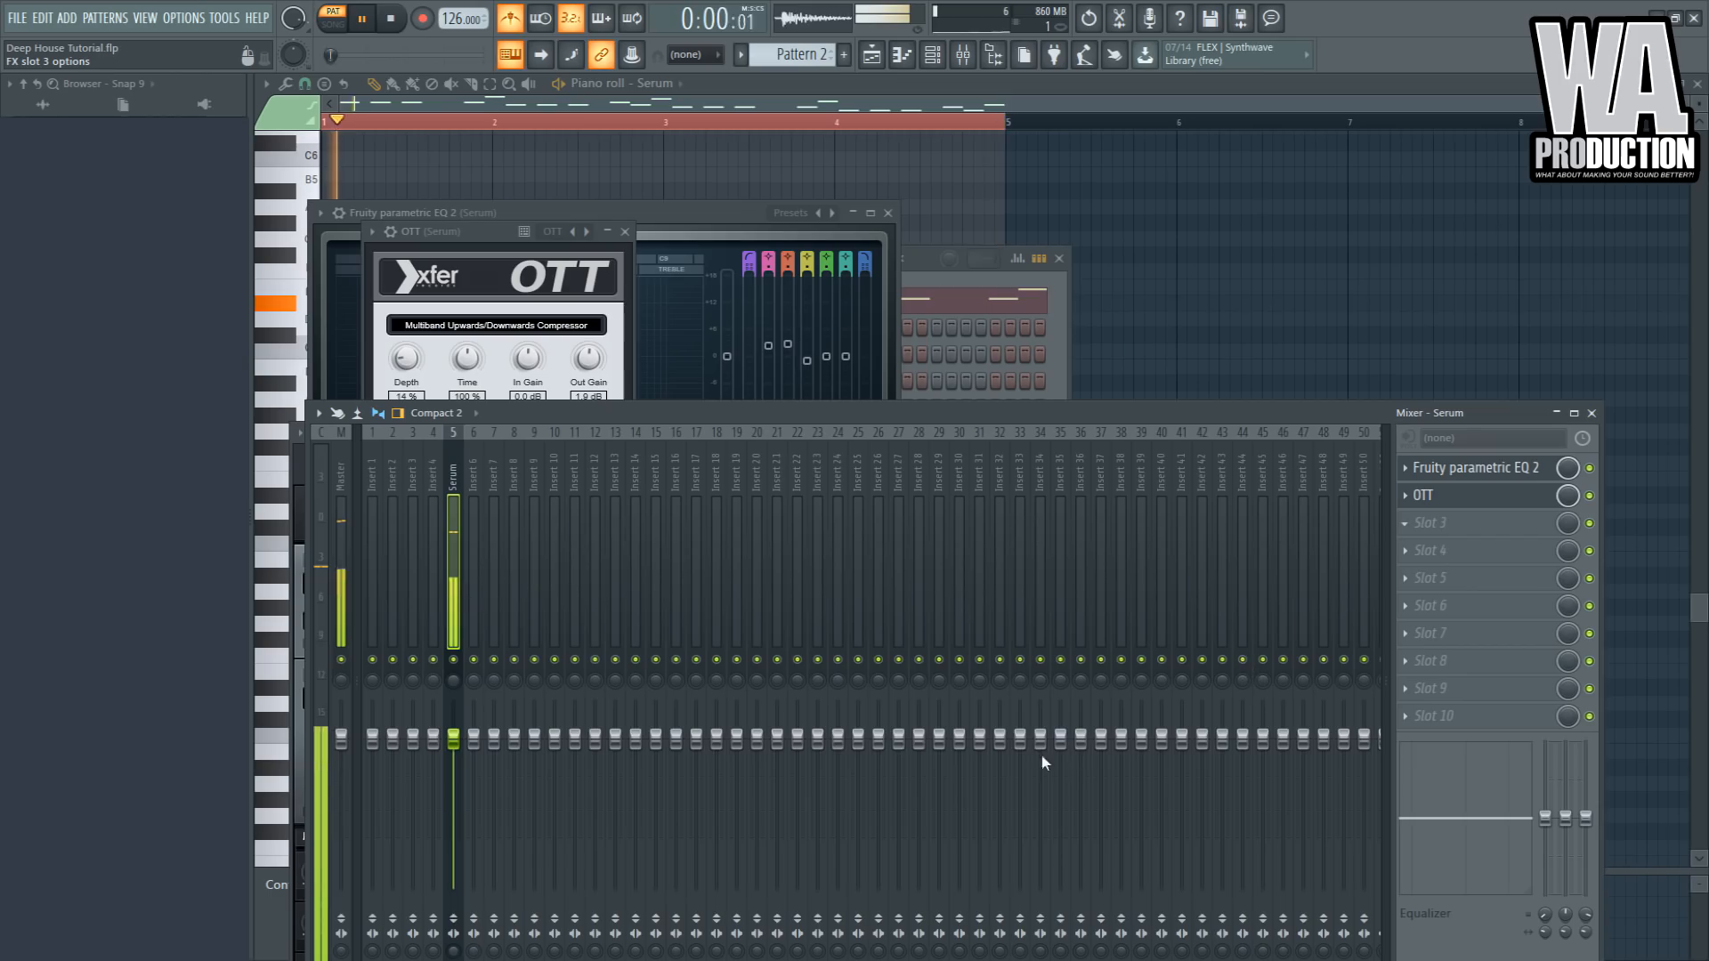
pyautogui.press('space')
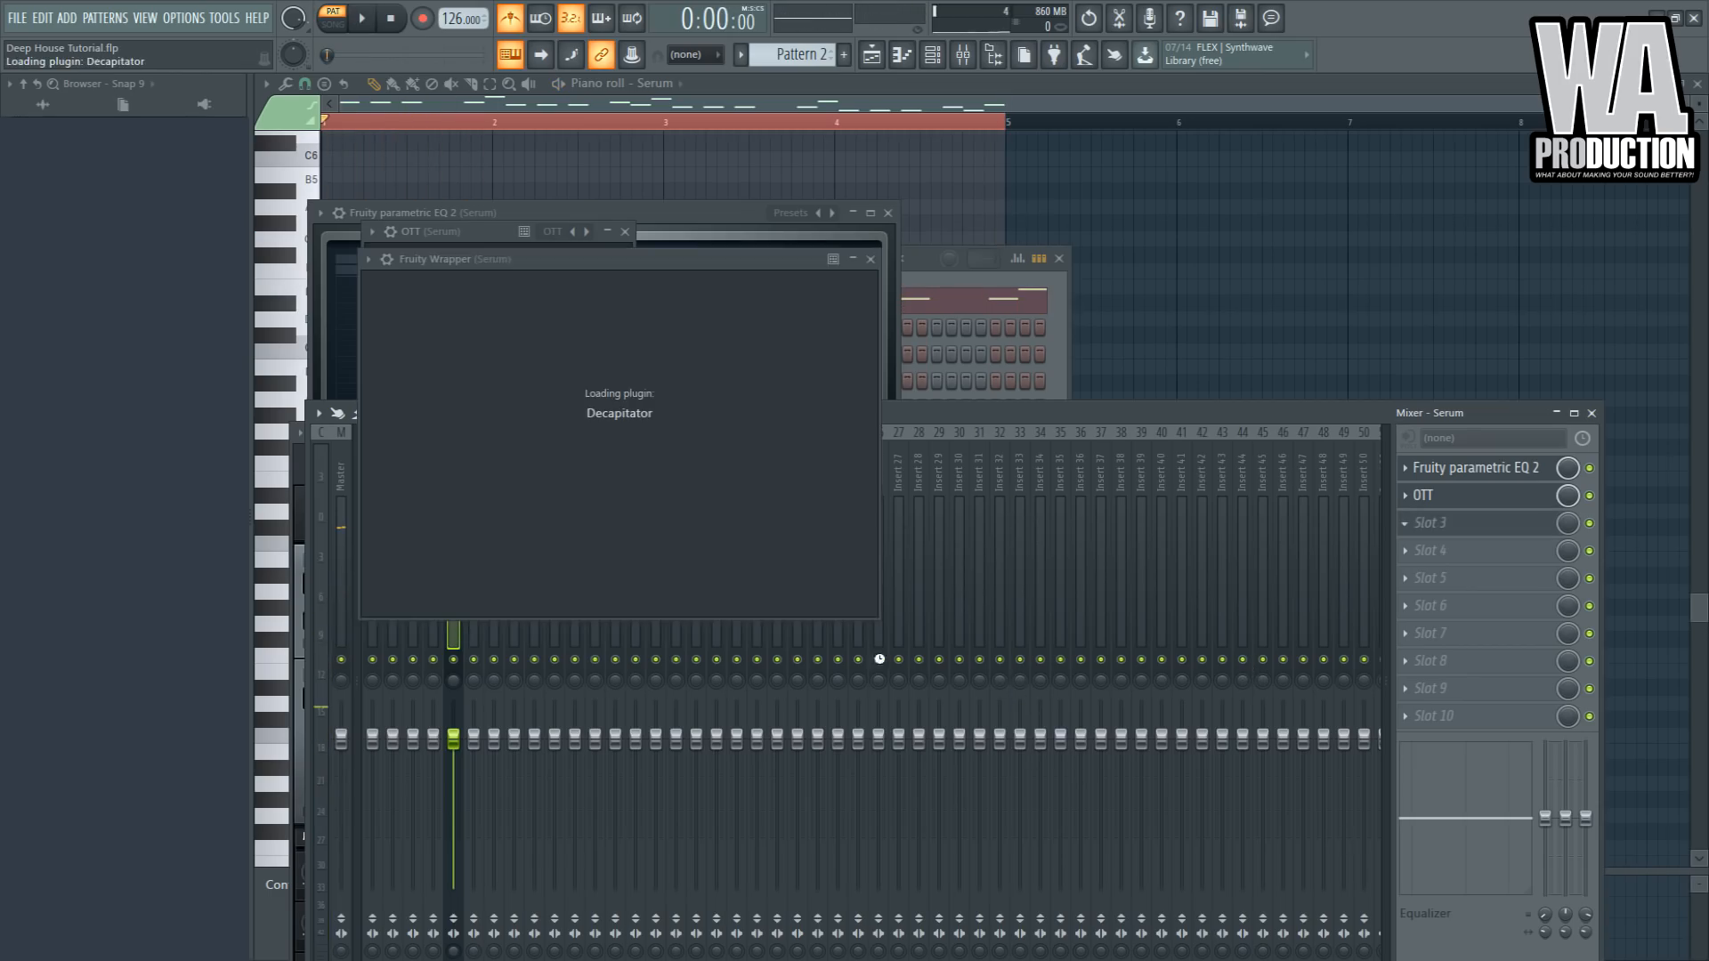
pyautogui.click(429, 285)
pyautogui.moveTo(531, 264); pyautogui.dragTo(638, 266)
pyautogui.click(466, 292)
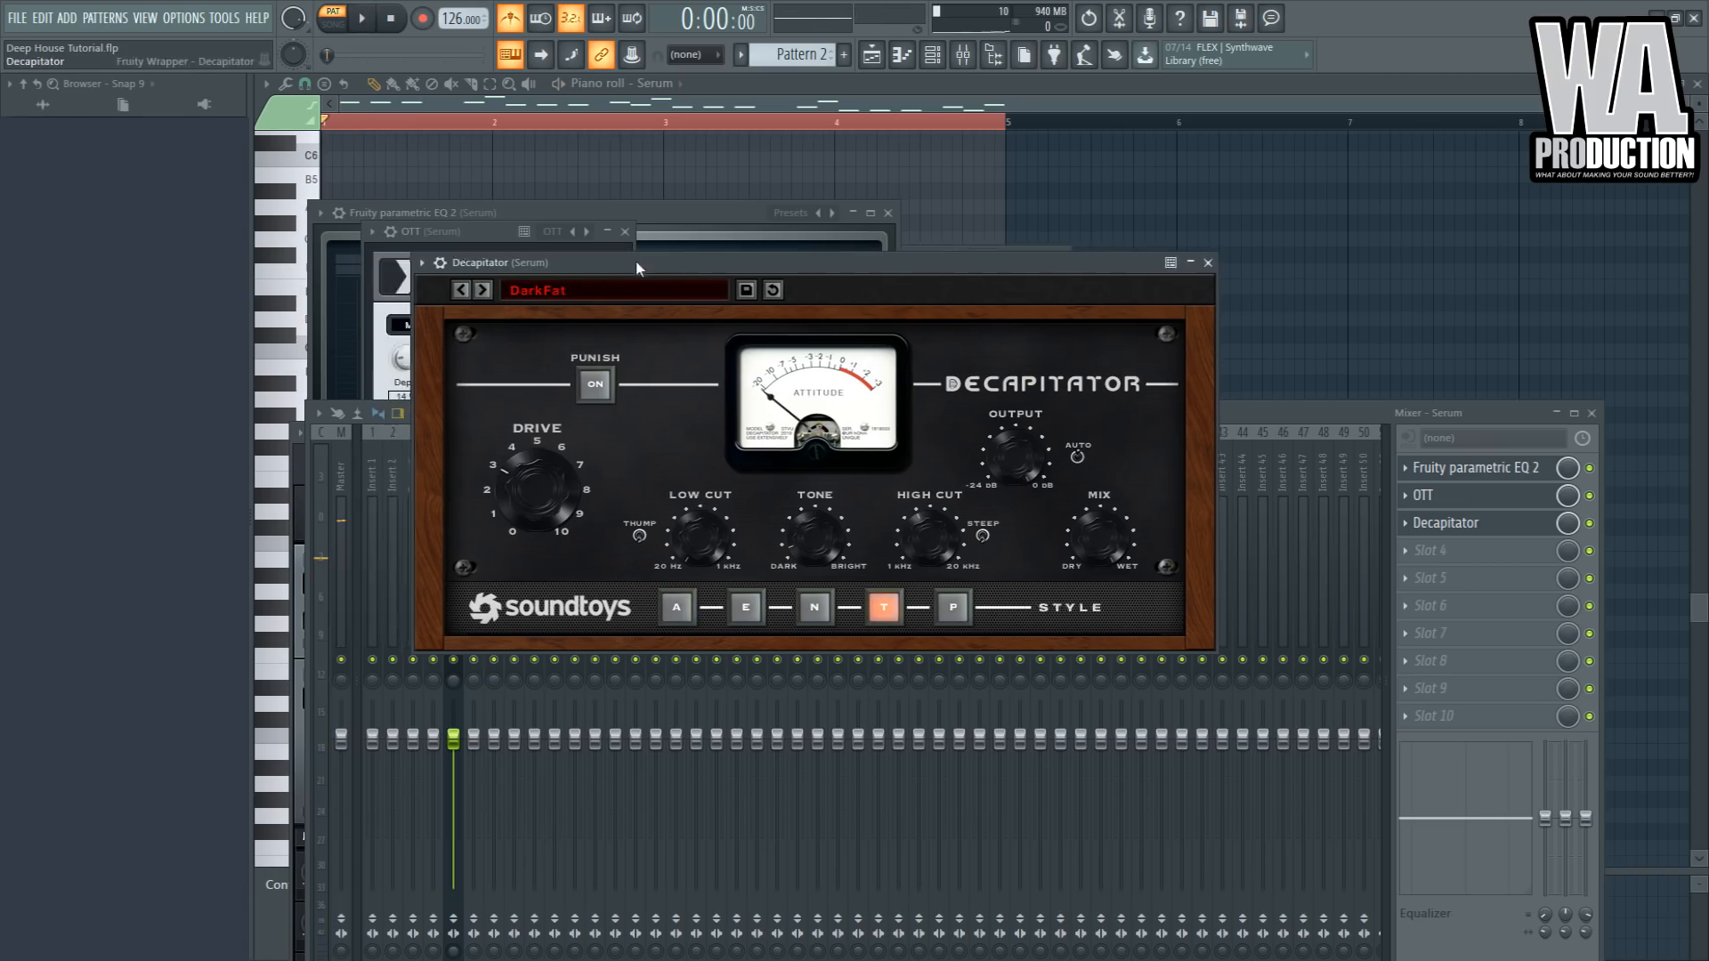
# - Switch Decapitator to the Beefy preset and set its drive to 1.3
pyautogui.press('space')
pyautogui.click(468, 290)
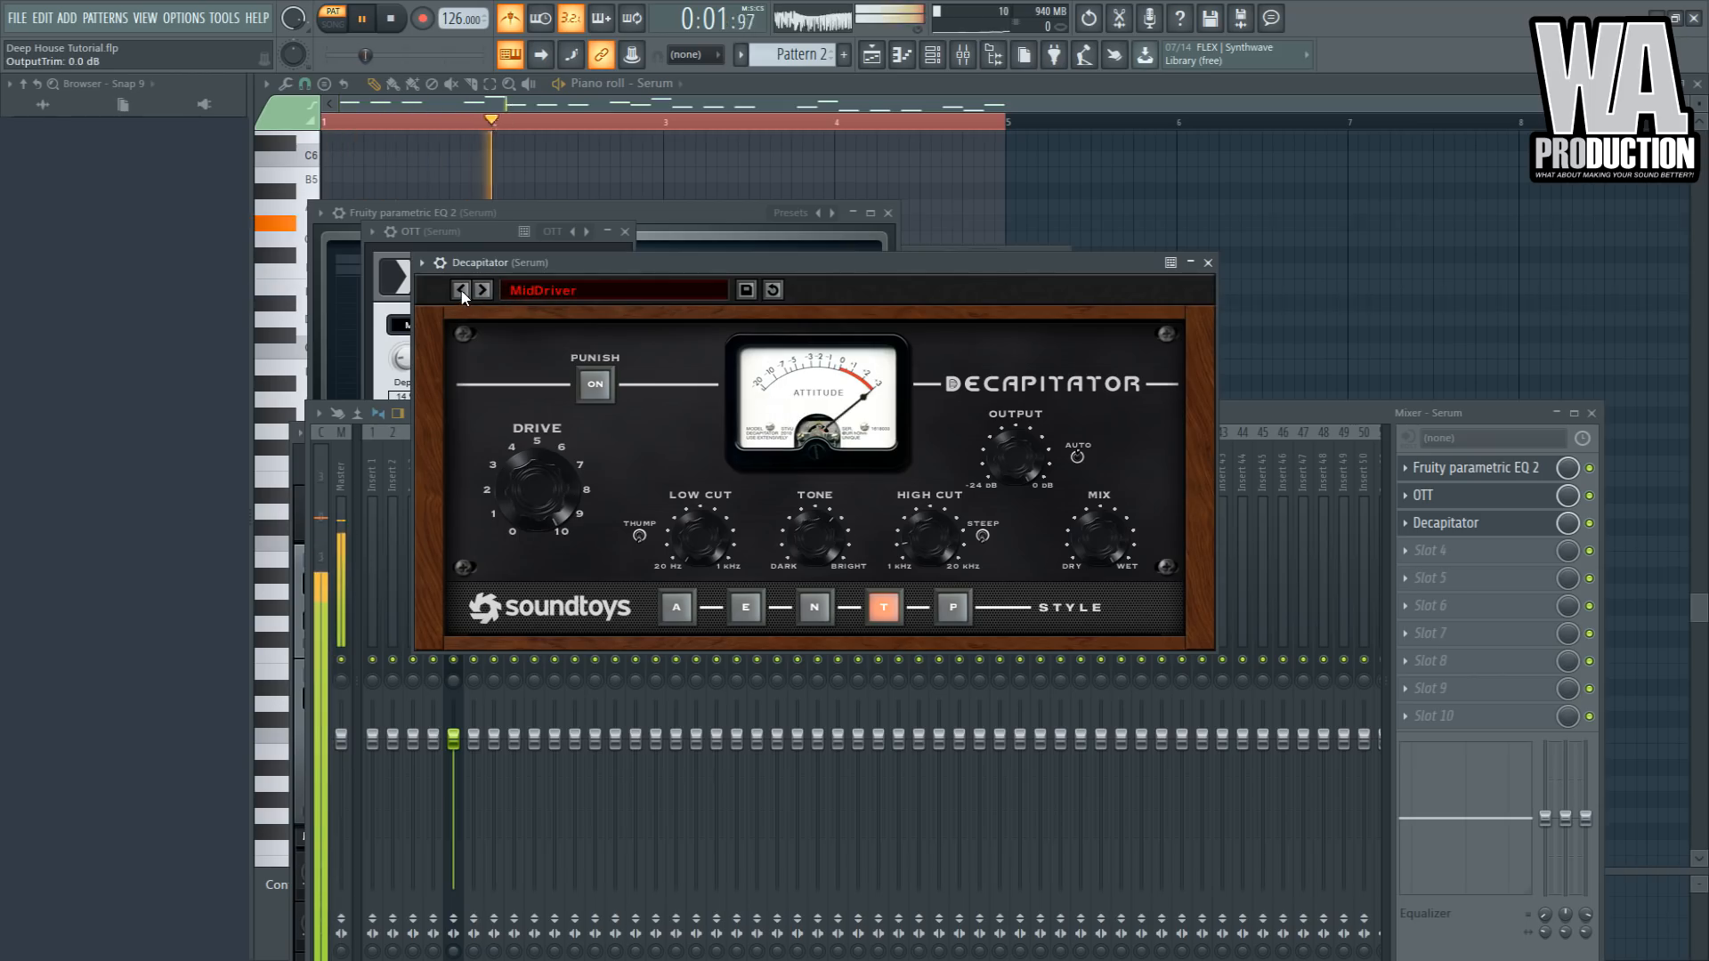
pyautogui.click(461, 290)
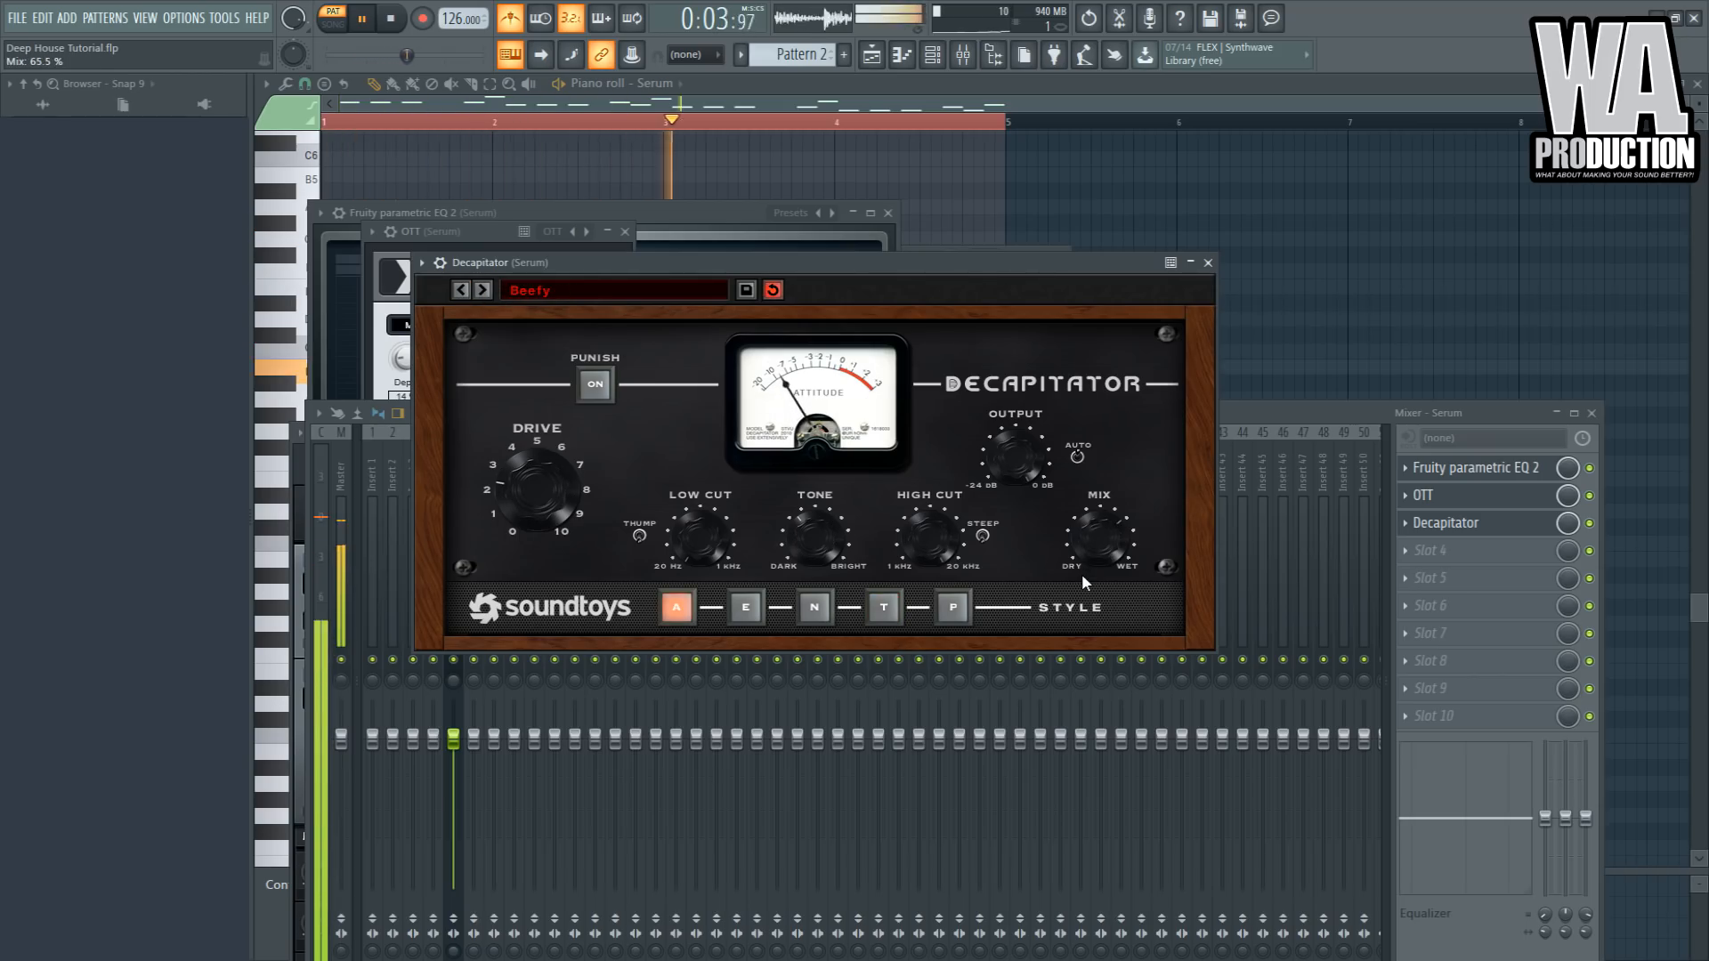
pyautogui.moveTo(559, 463); pyautogui.dragTo(536, 515)
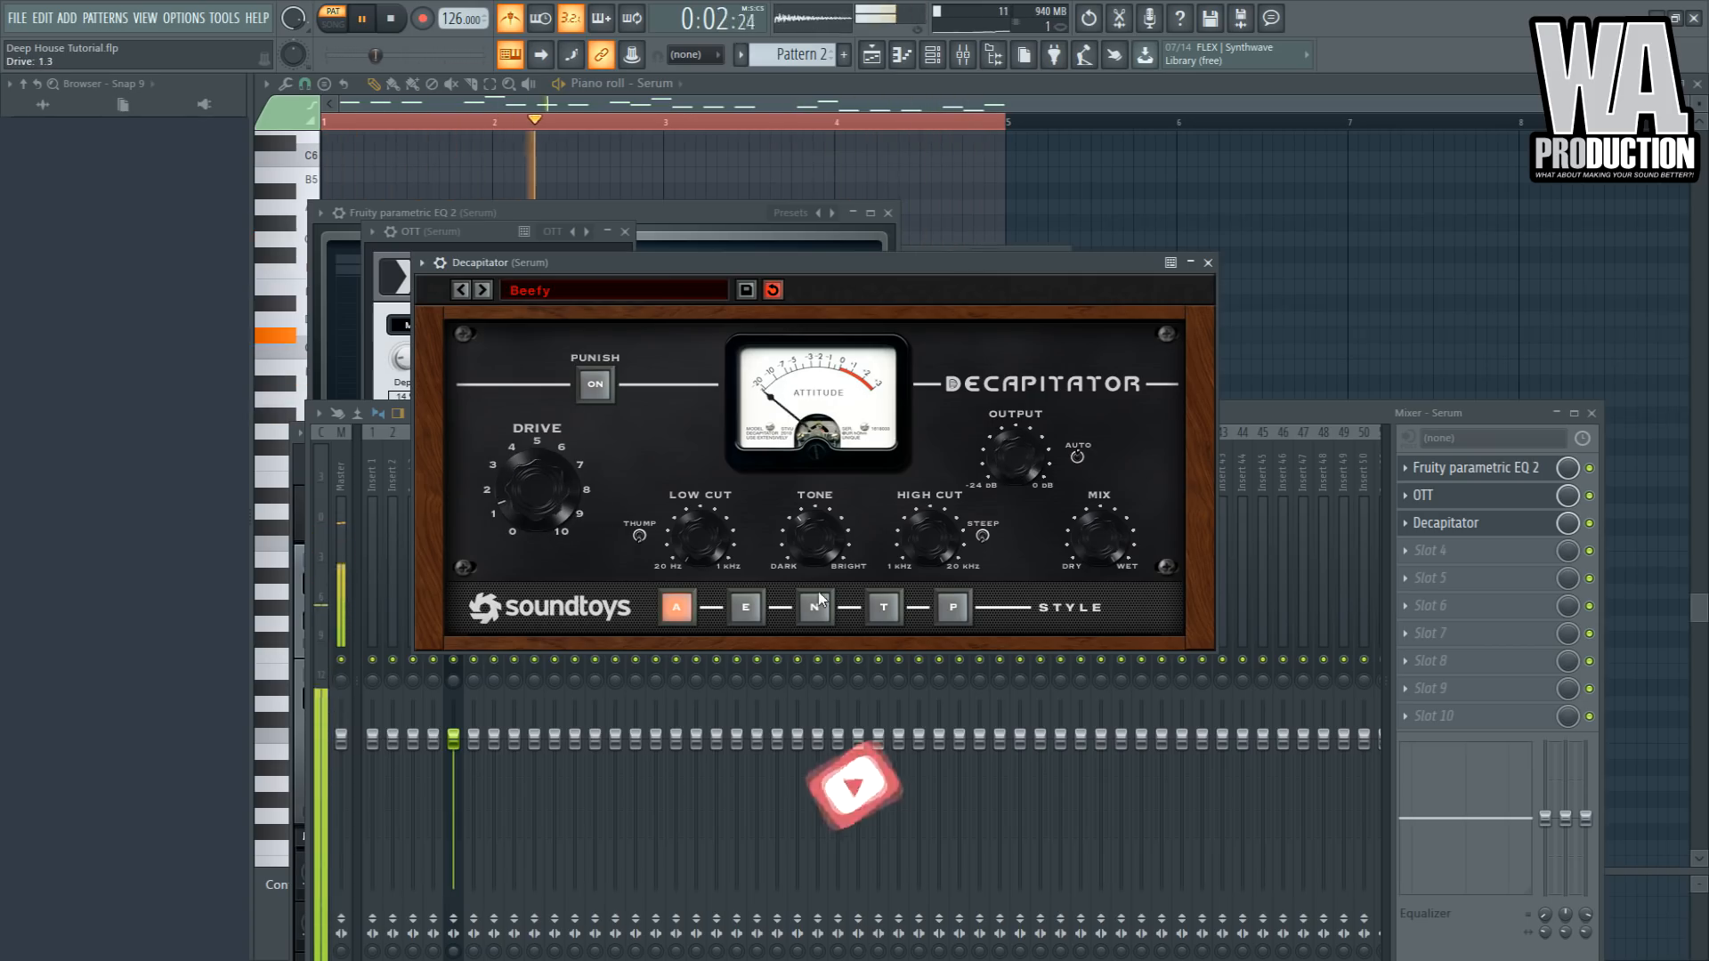
# - Add a second Fruity parametric EQ 2 in slot 4 and cut the lows with a steep high-pass
pyautogui.click(1248, 422)
pyautogui.press('space')
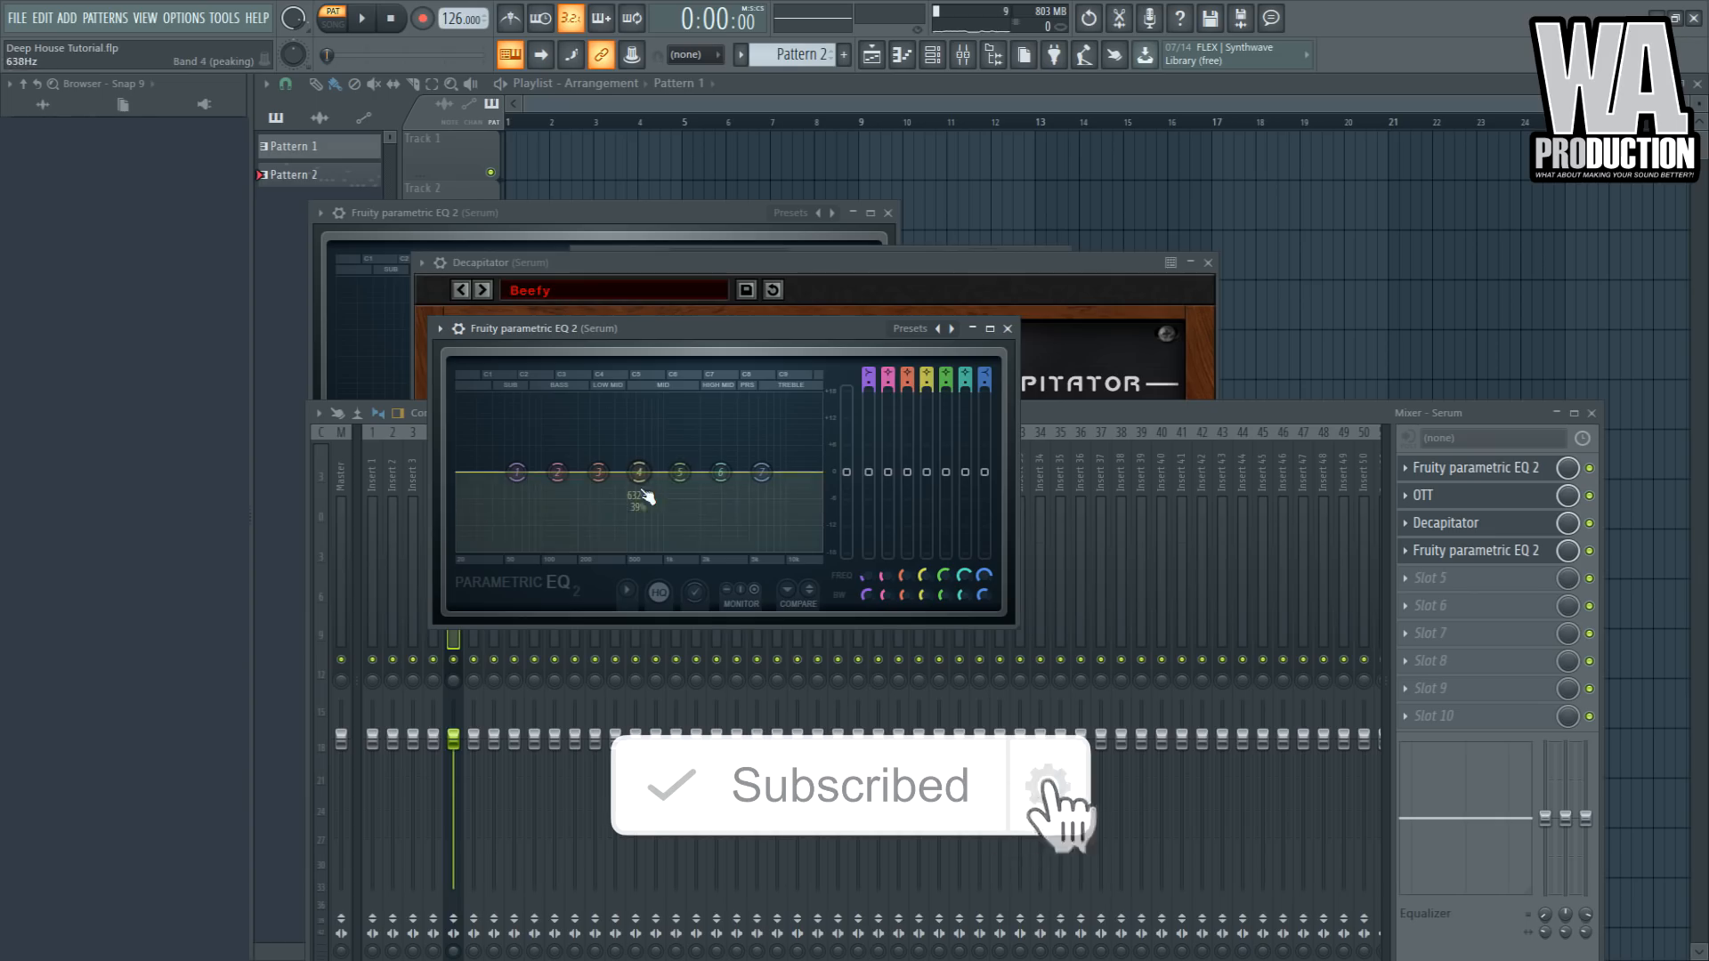
pyautogui.press('space')
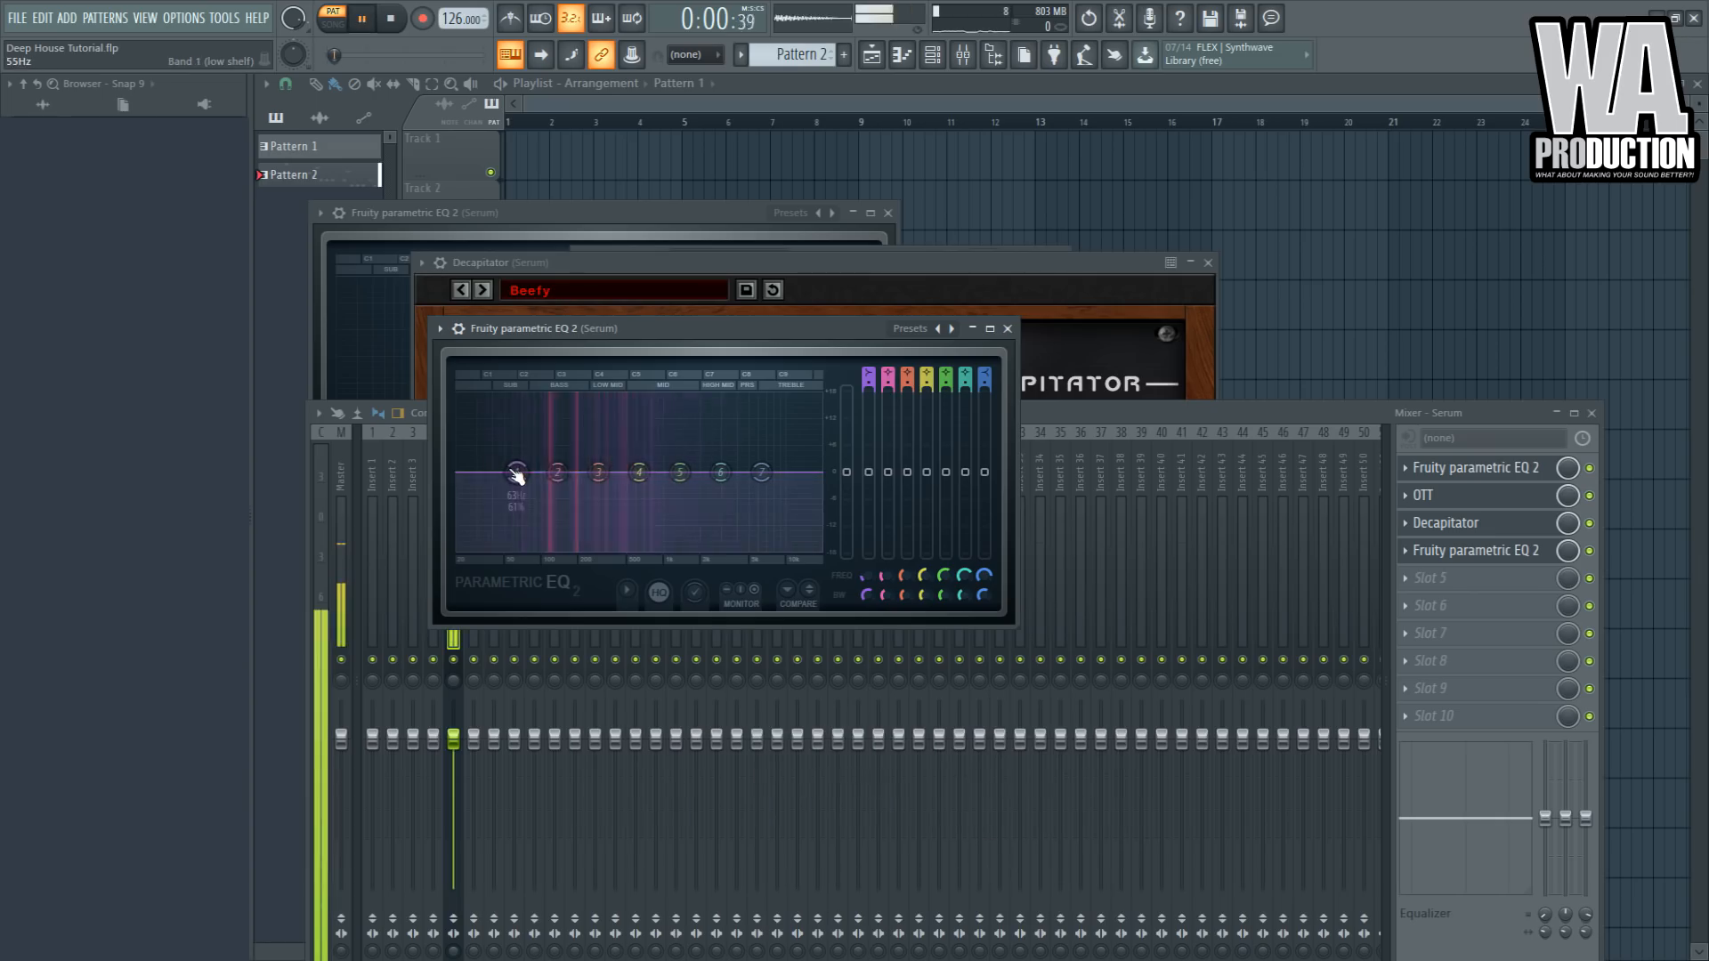
pyautogui.press('space')
pyautogui.moveTo(516, 474); pyautogui.dragTo(521, 501)
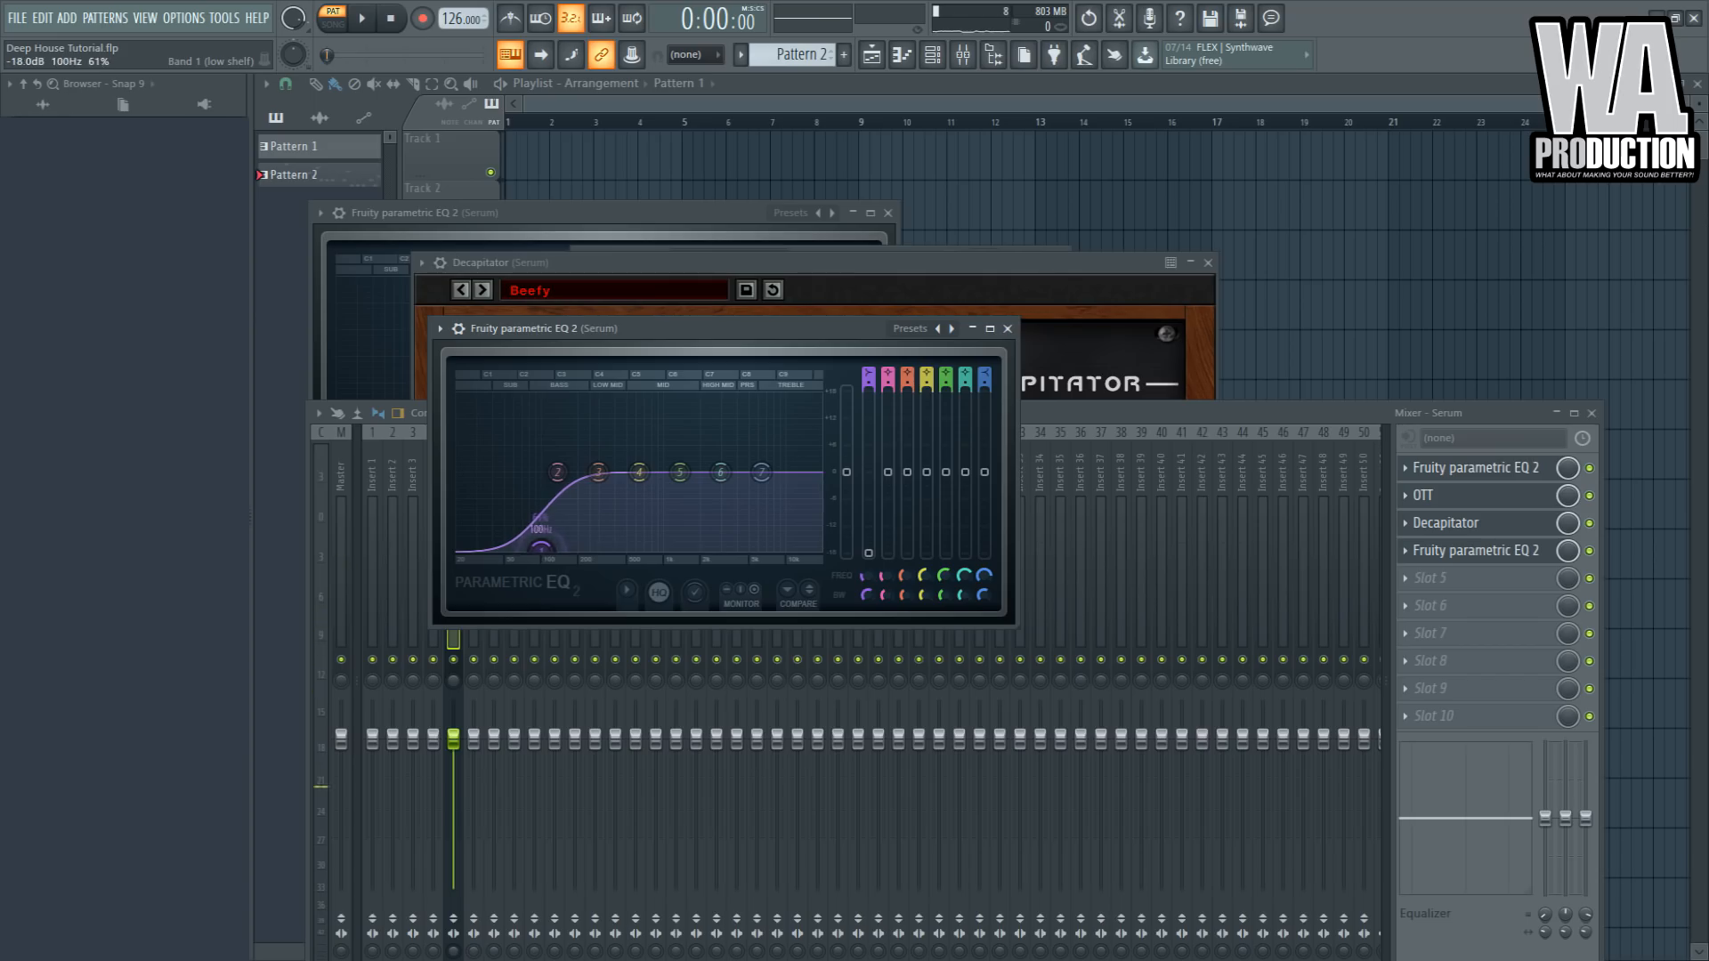
pyautogui.moveTo(540, 547); pyautogui.dragTo(540, 471)
pyautogui.press('space')
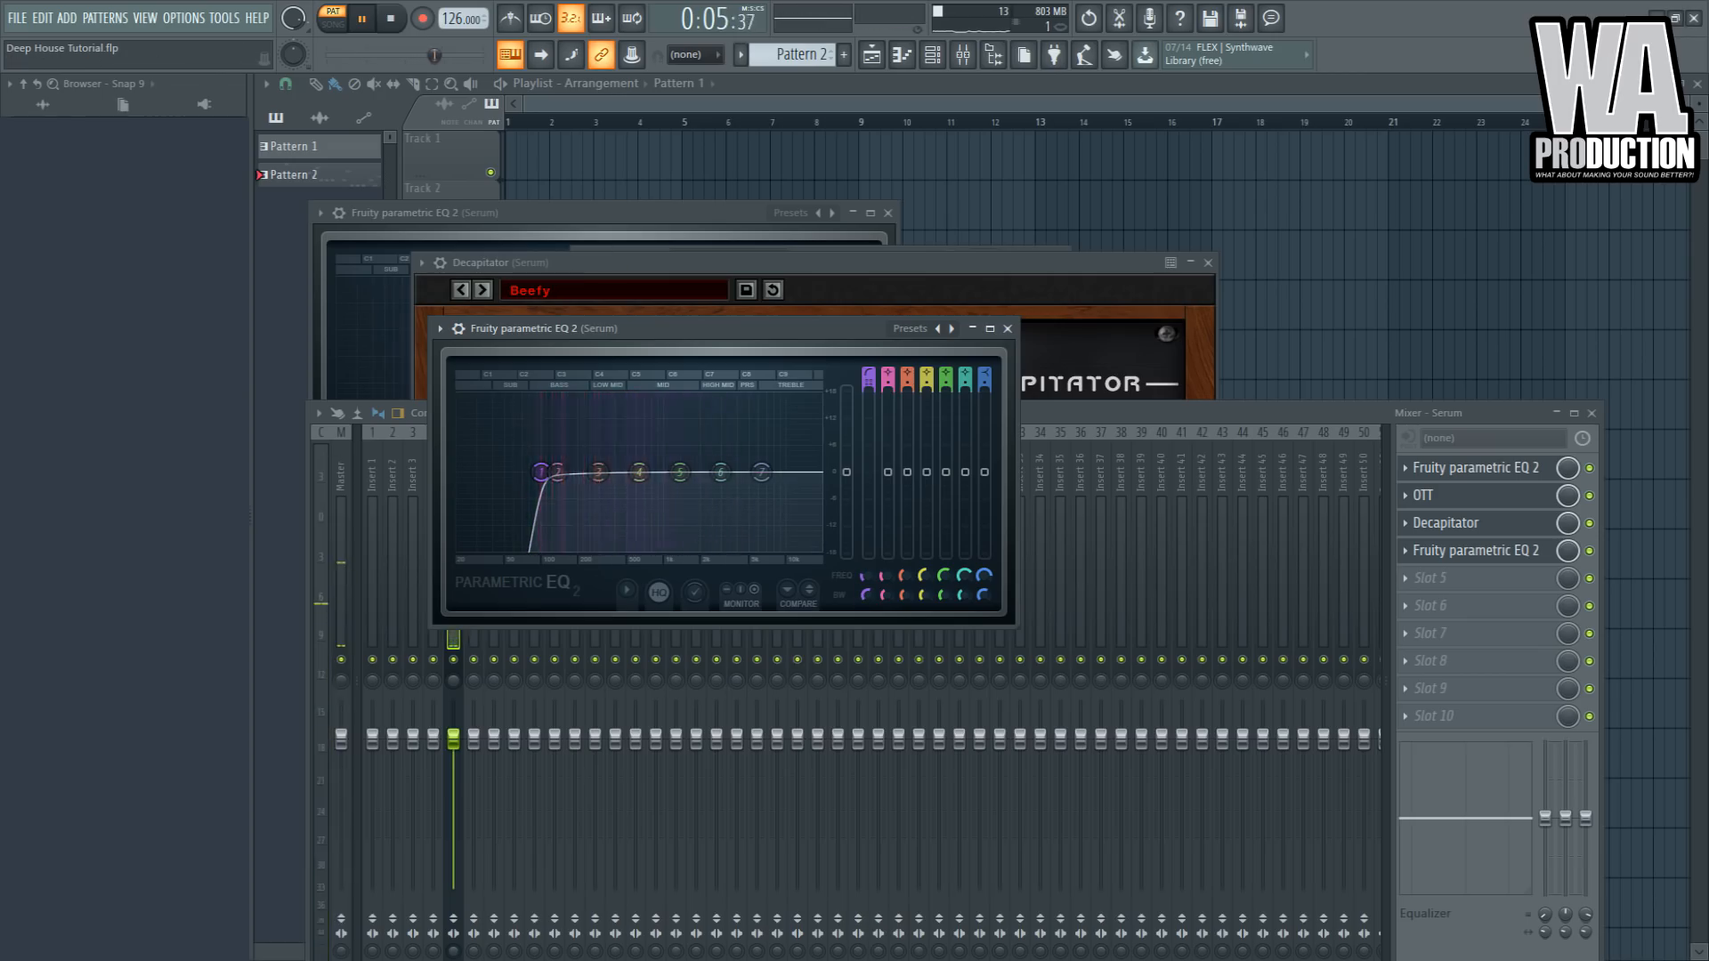
# - Start Pattern 3 and open the Serum #2 sub bass channel's piano roll holding the copied melody
pyautogui.click(1132, 407)
pyautogui.press('space')
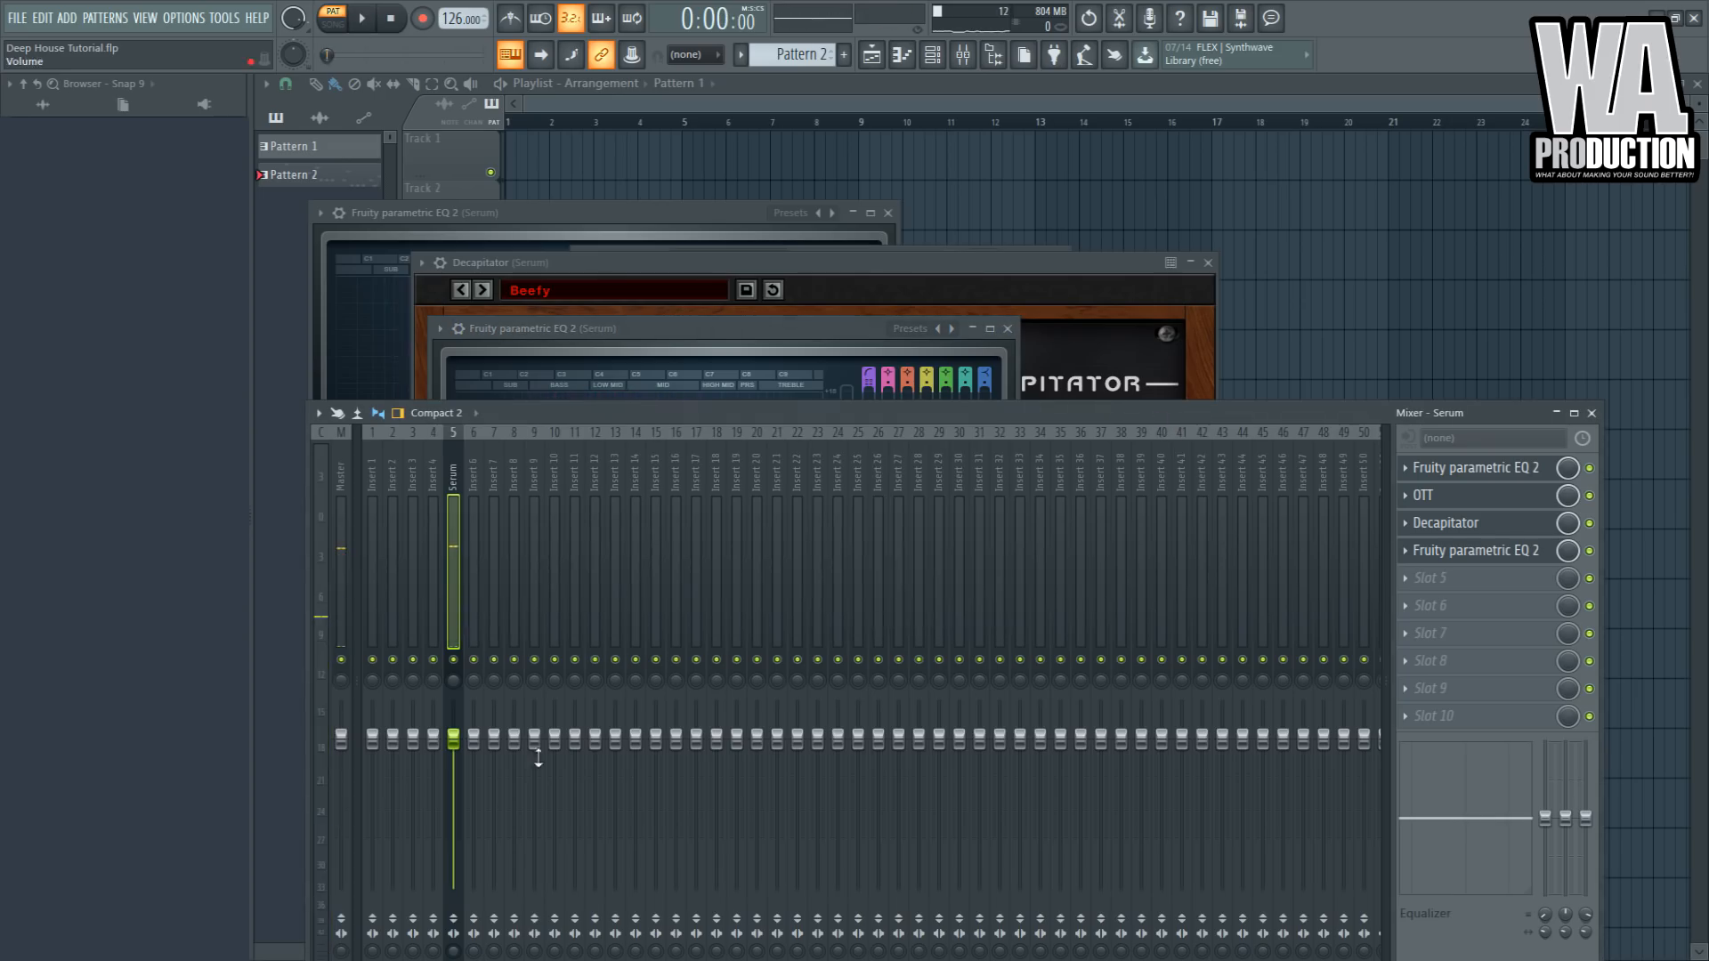
pyautogui.click(934, 57)
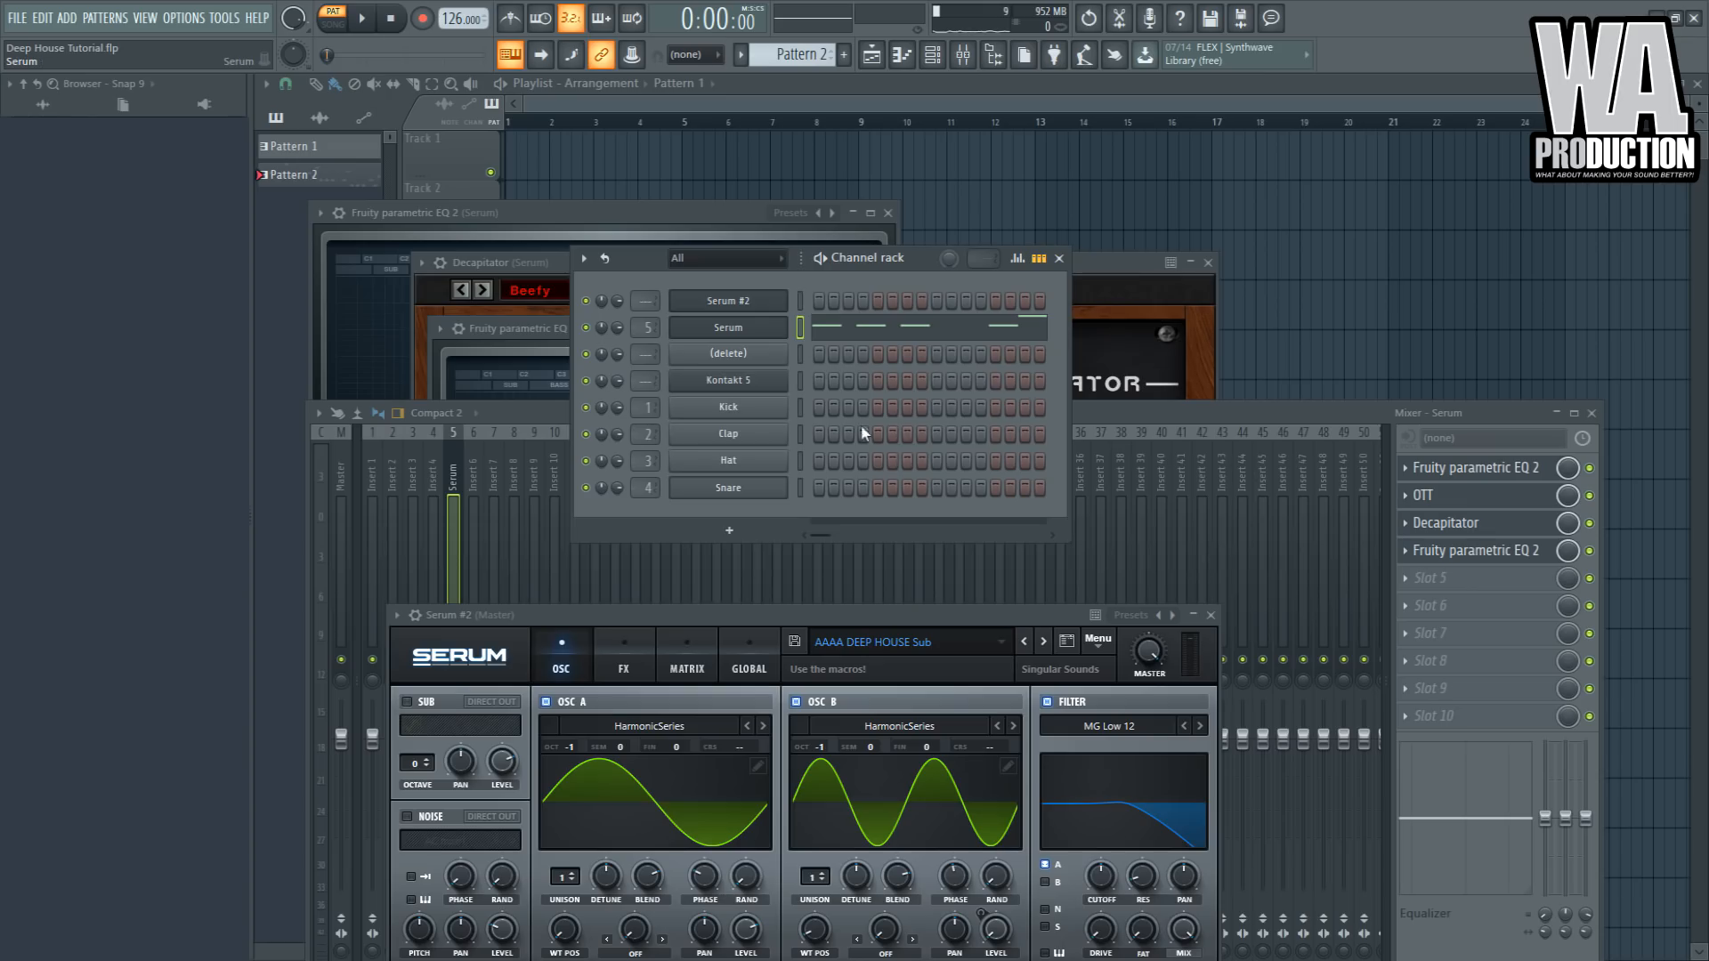
pyautogui.click(843, 55)
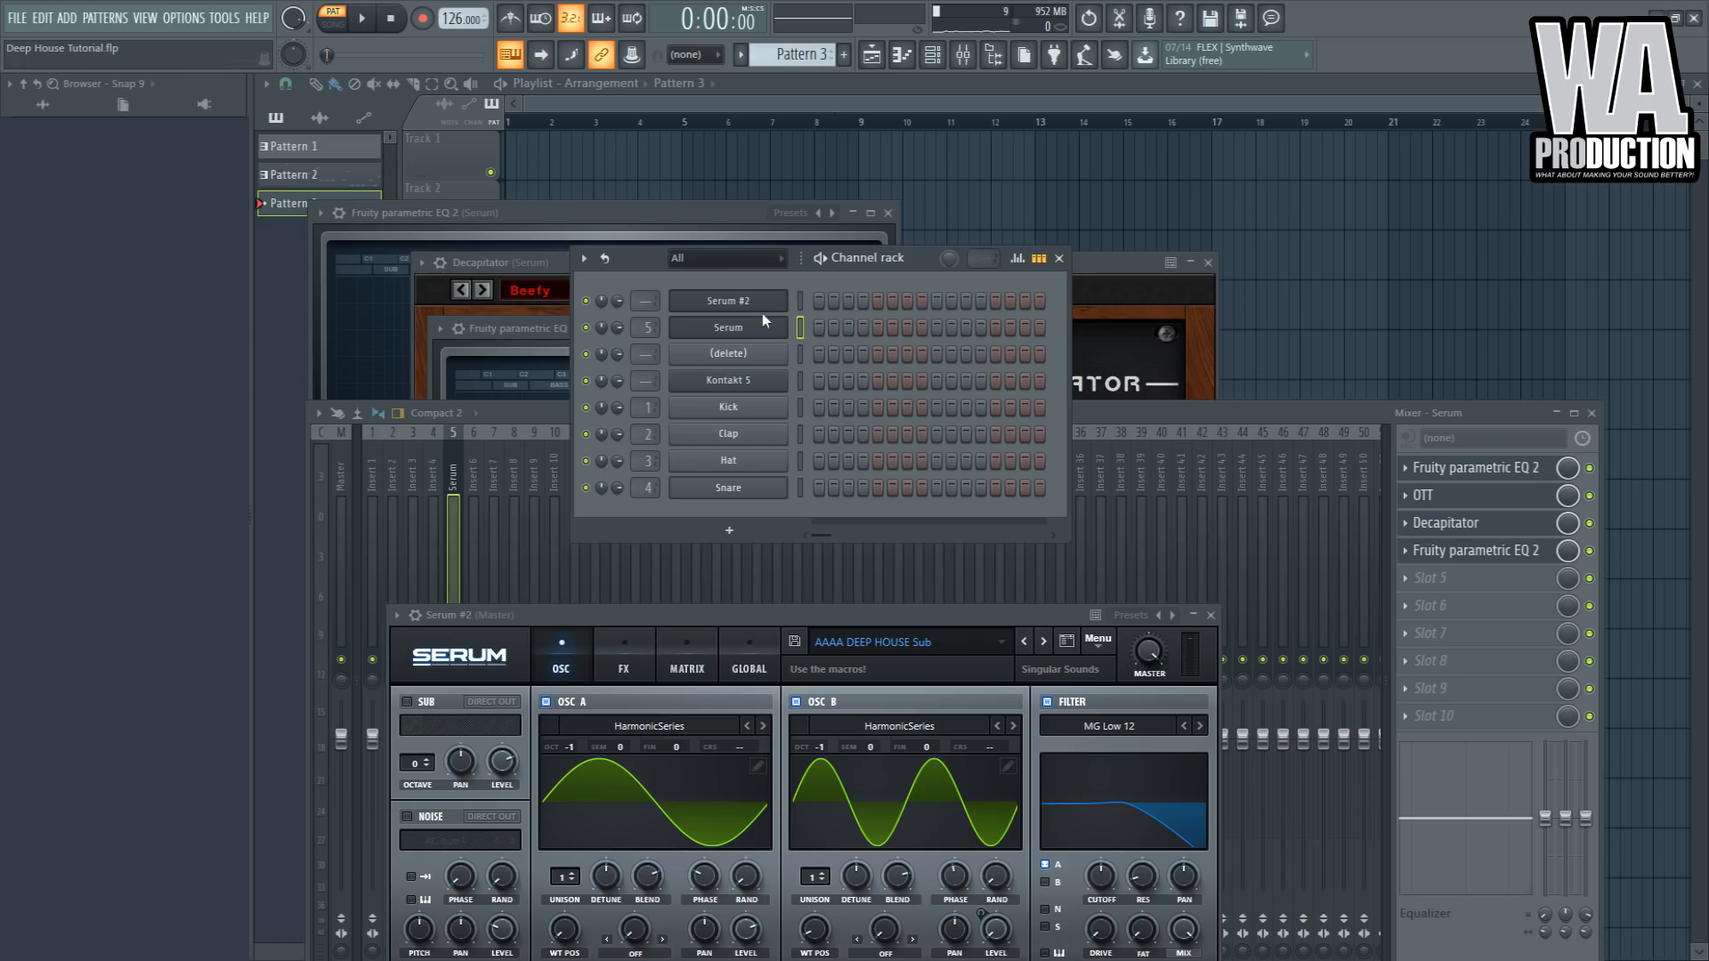
pyautogui.click(871, 308)
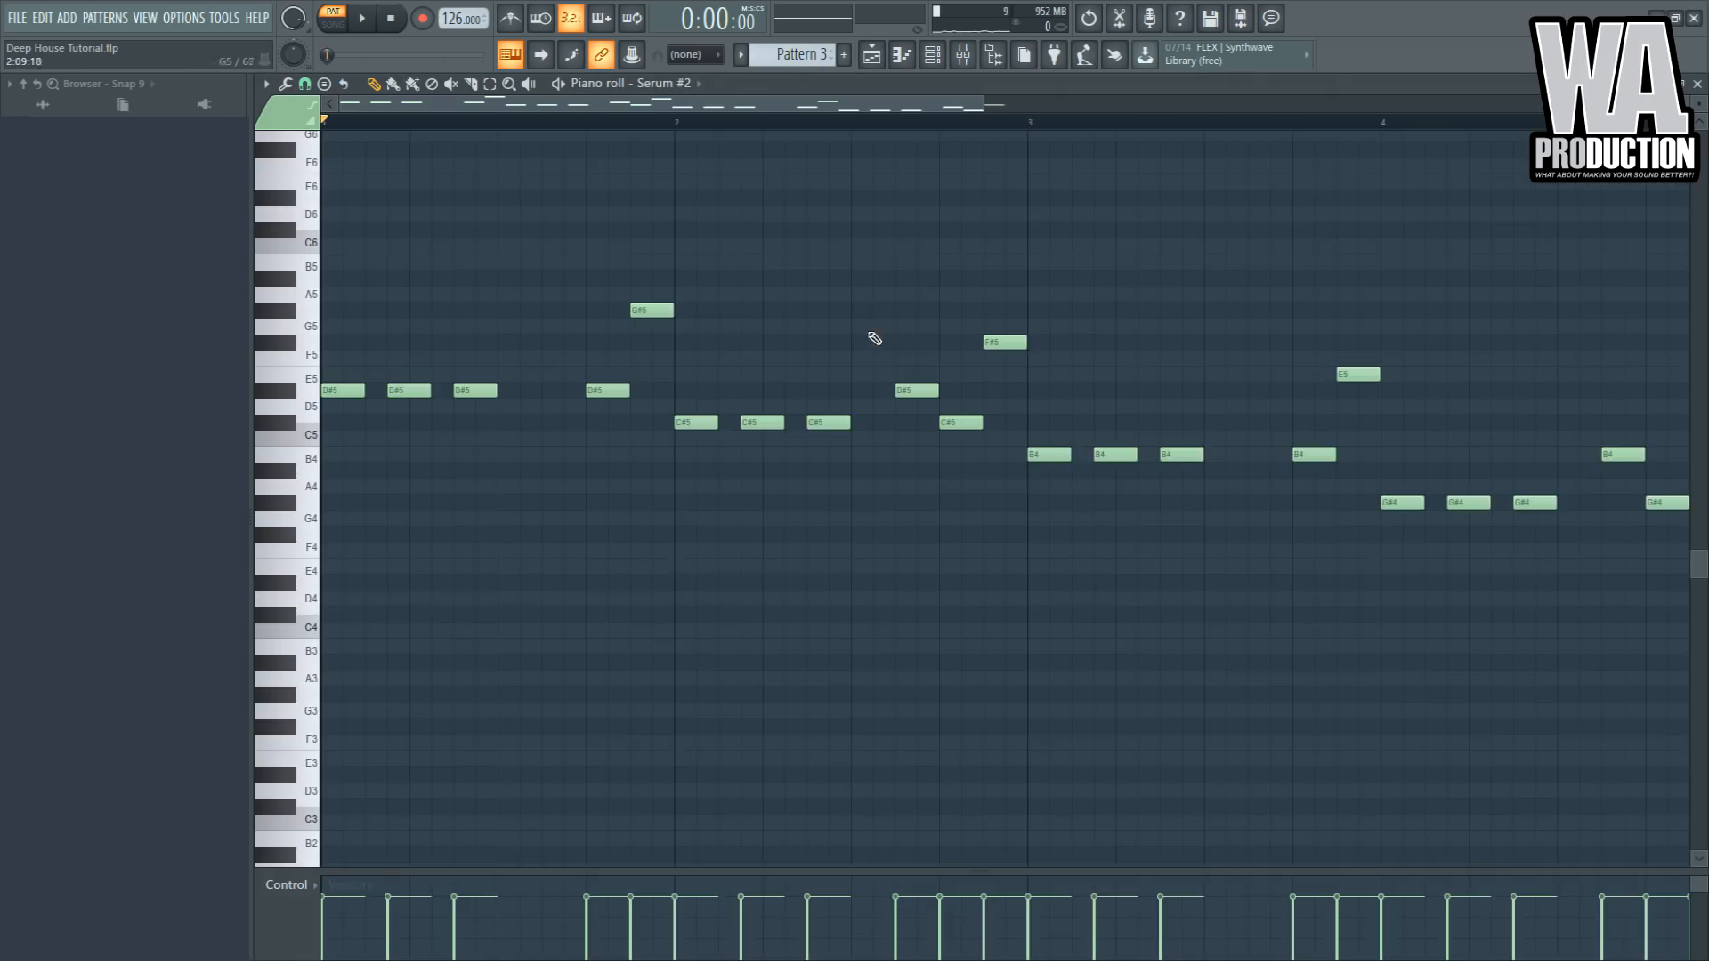
pyautogui.click(933, 59)
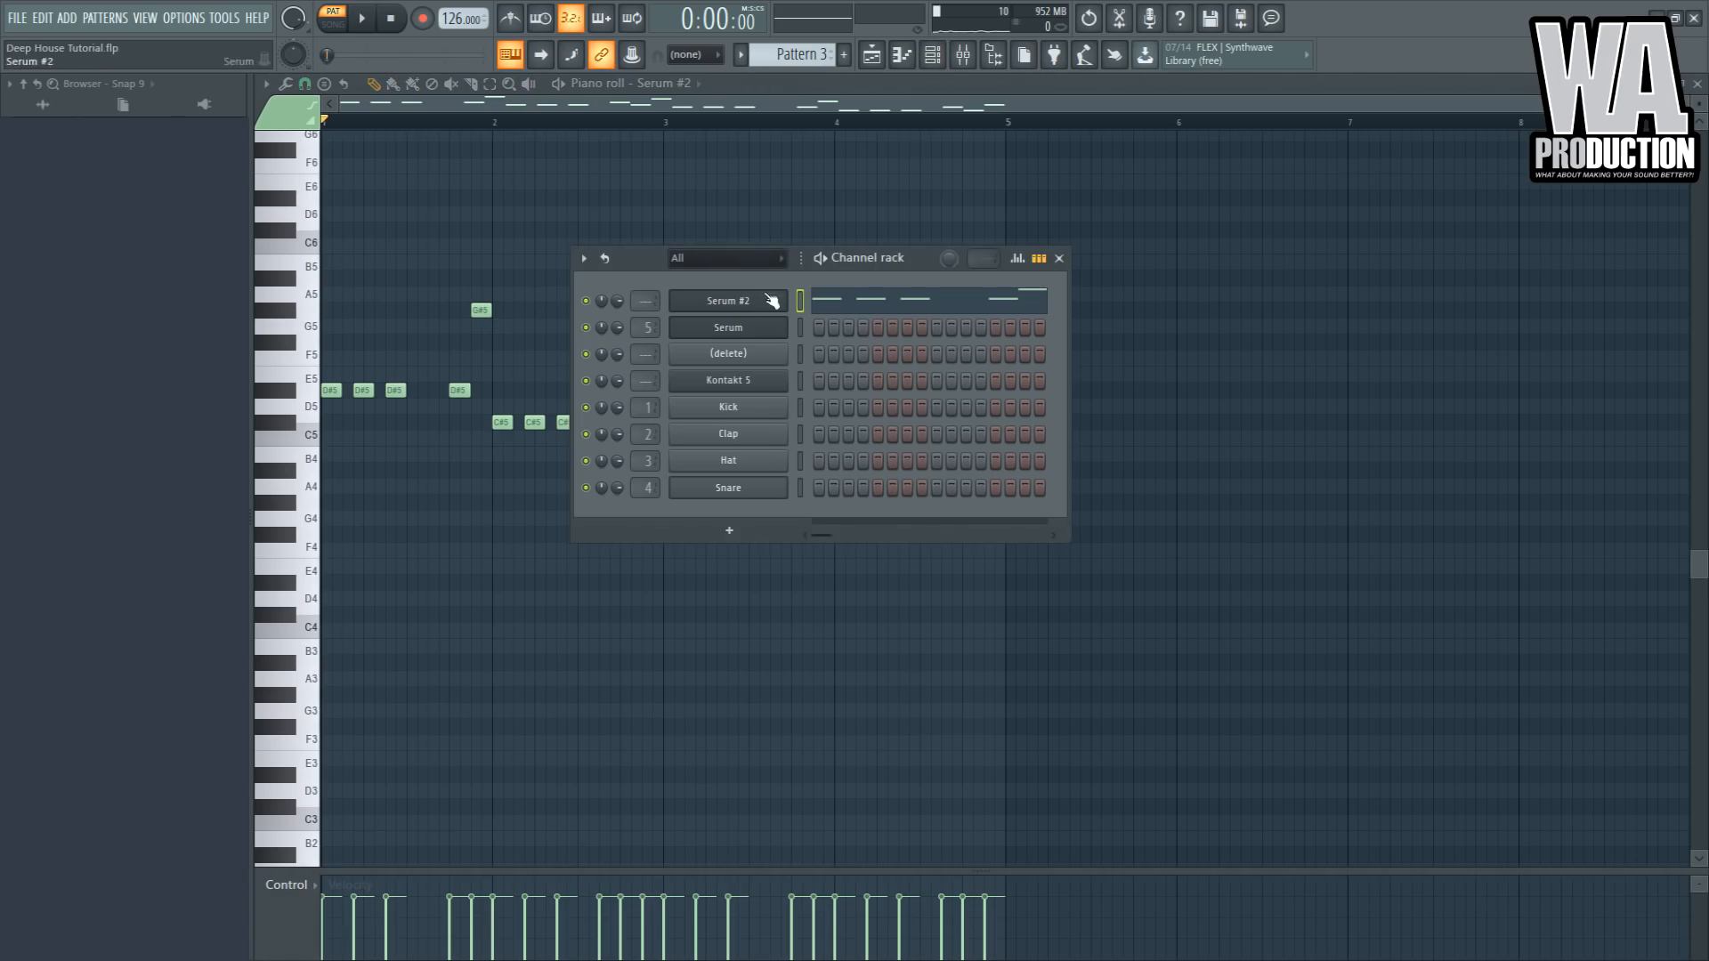
pyautogui.press('F6')
pyautogui.press('space')
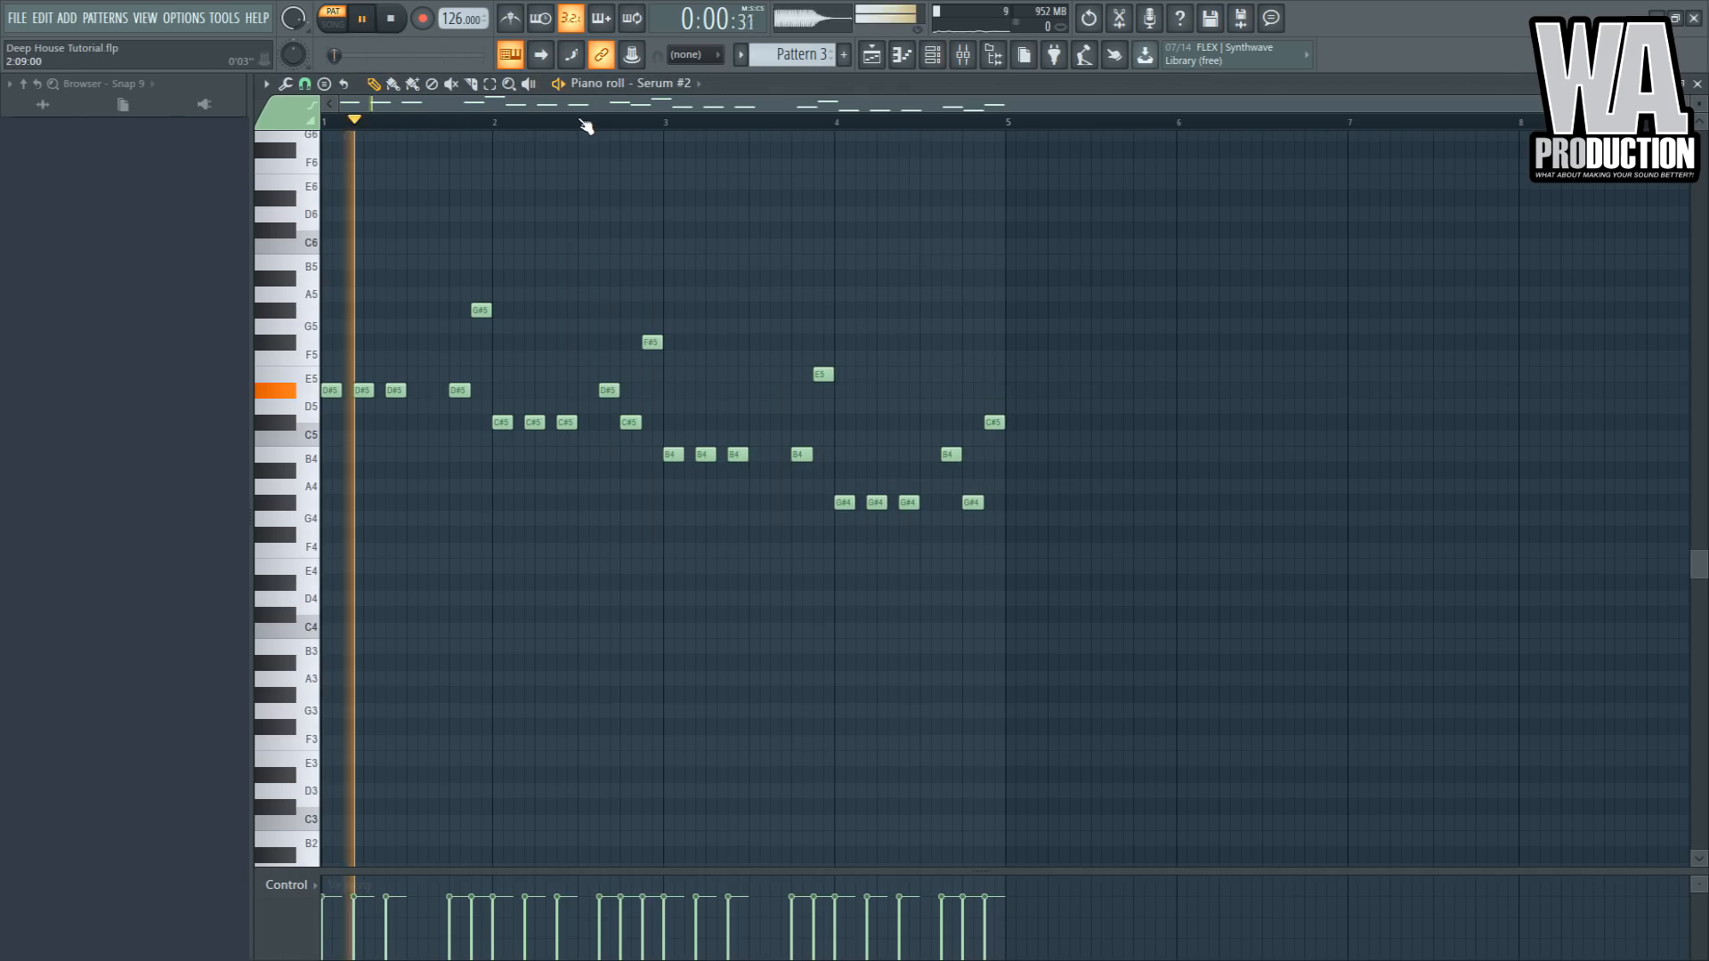
# - Select all notes and transpose them down two octaves for the sub bass
pyautogui.hotkey('ctrl', 'a')
pyautogui.hotkey('ctrl', 'Down')
pyautogui.hotkey('ctrl', 'Up')
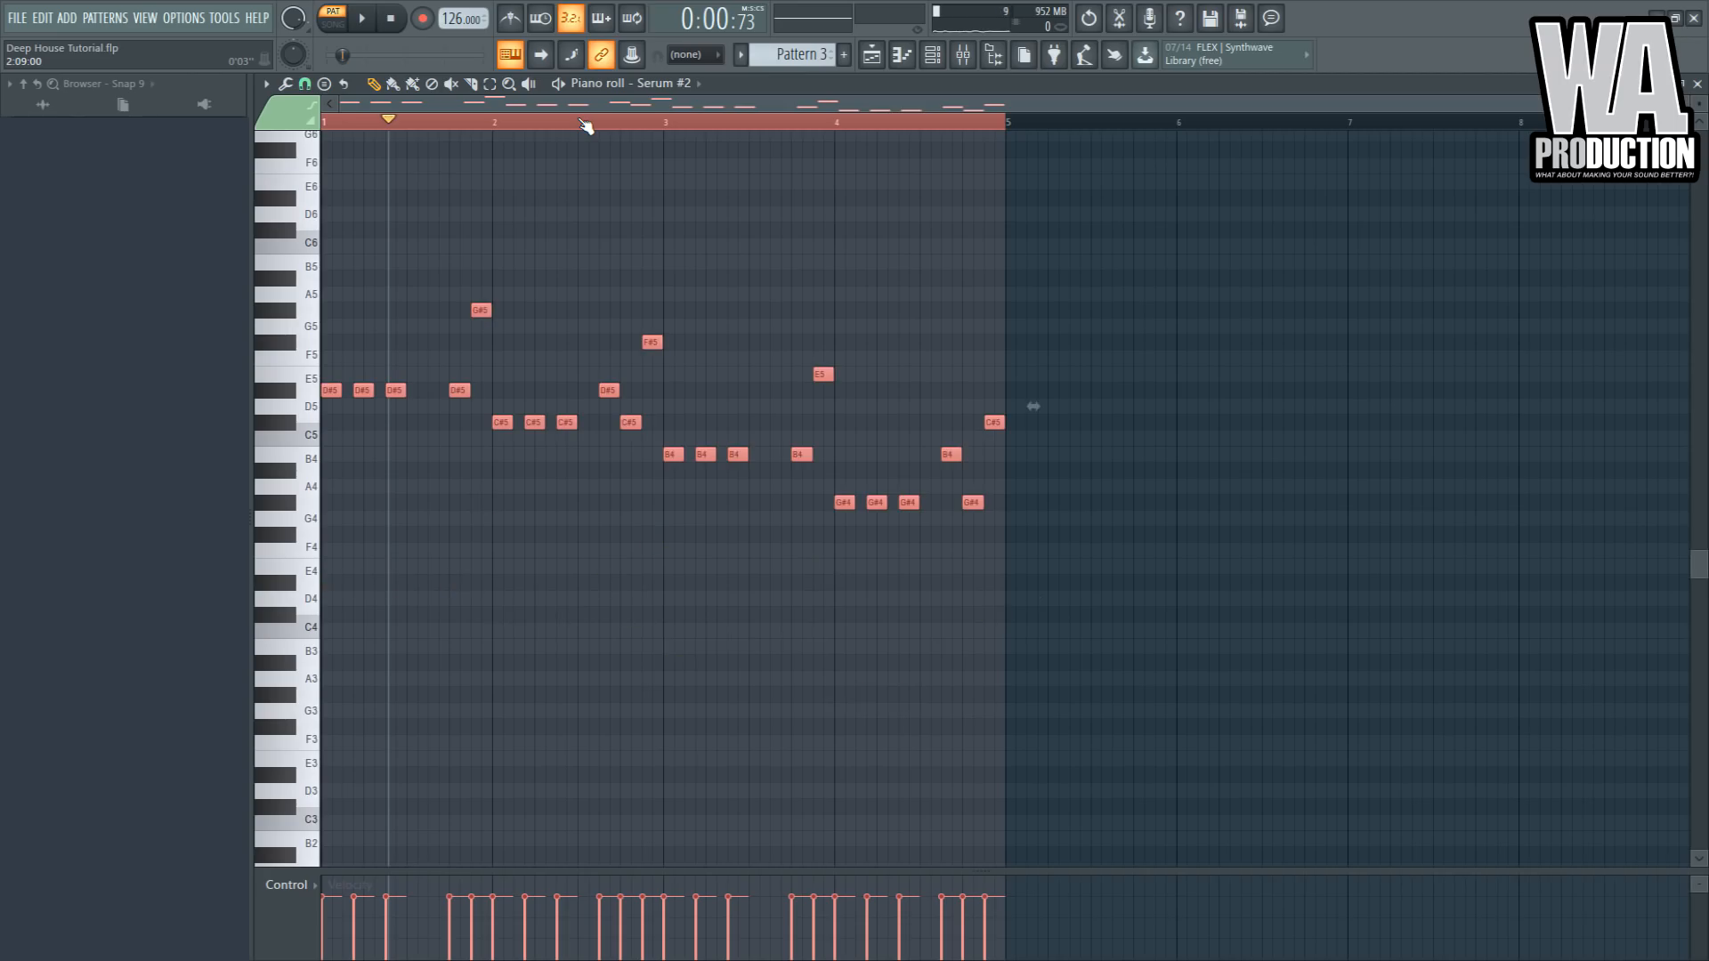
pyautogui.hotkey('ctrl', 'Down')
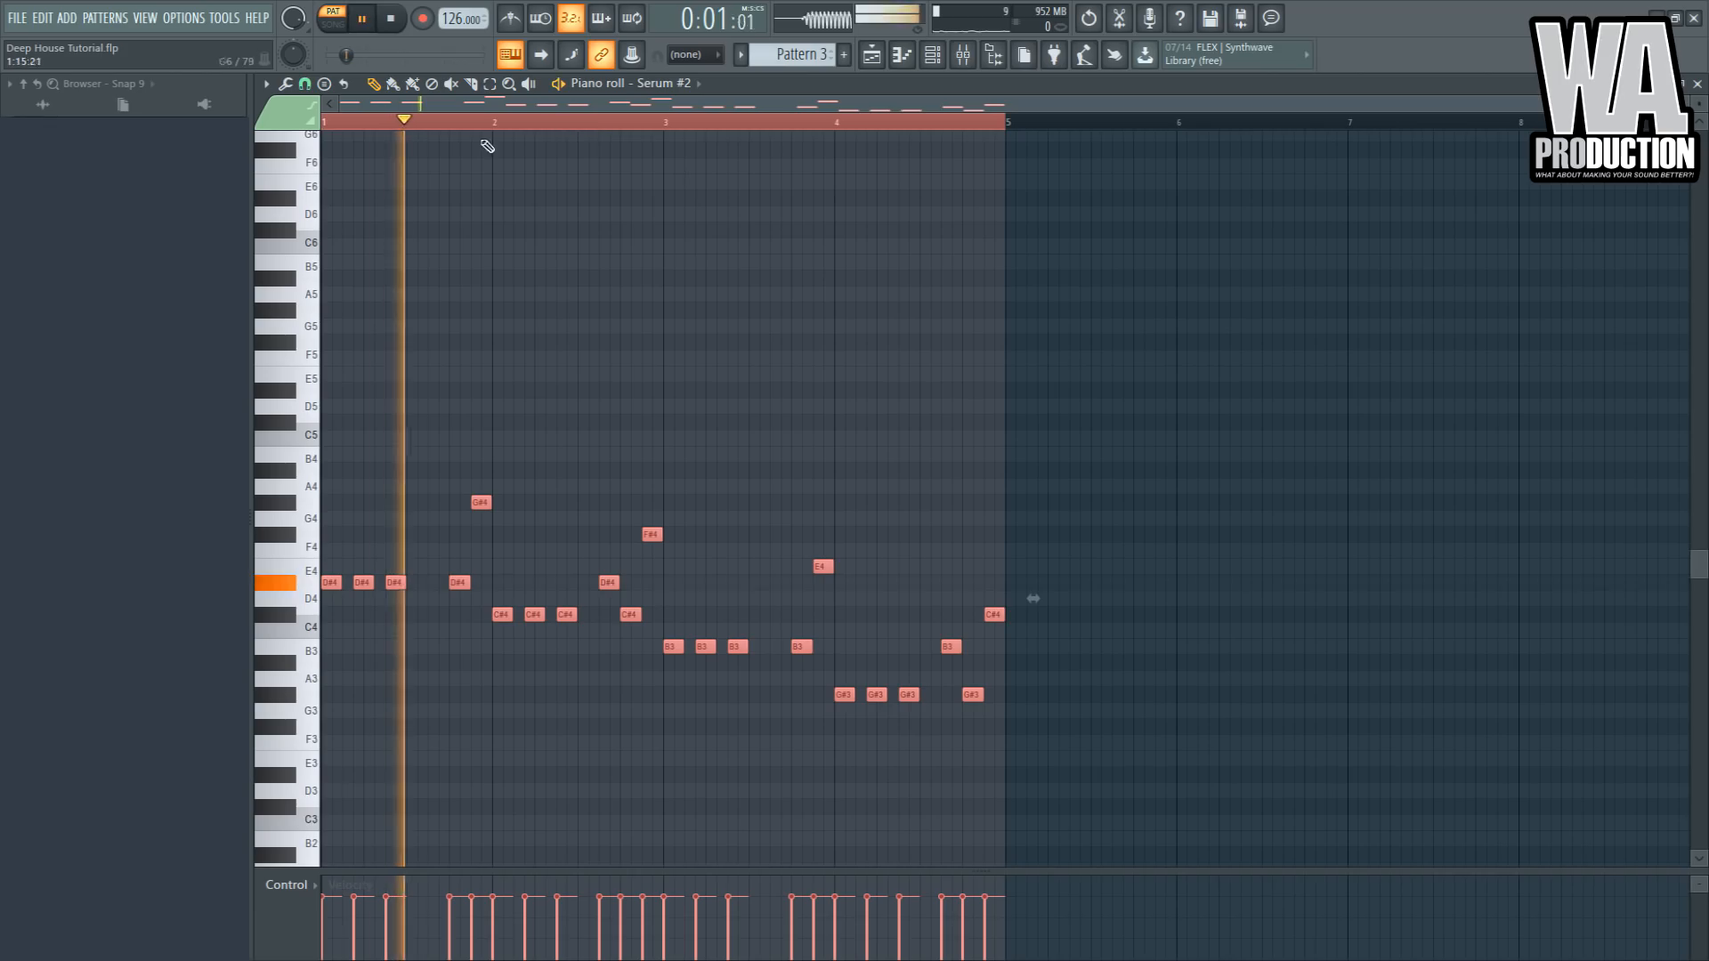
pyautogui.press('space')
pyautogui.hotkey('ctrl', 'Down')
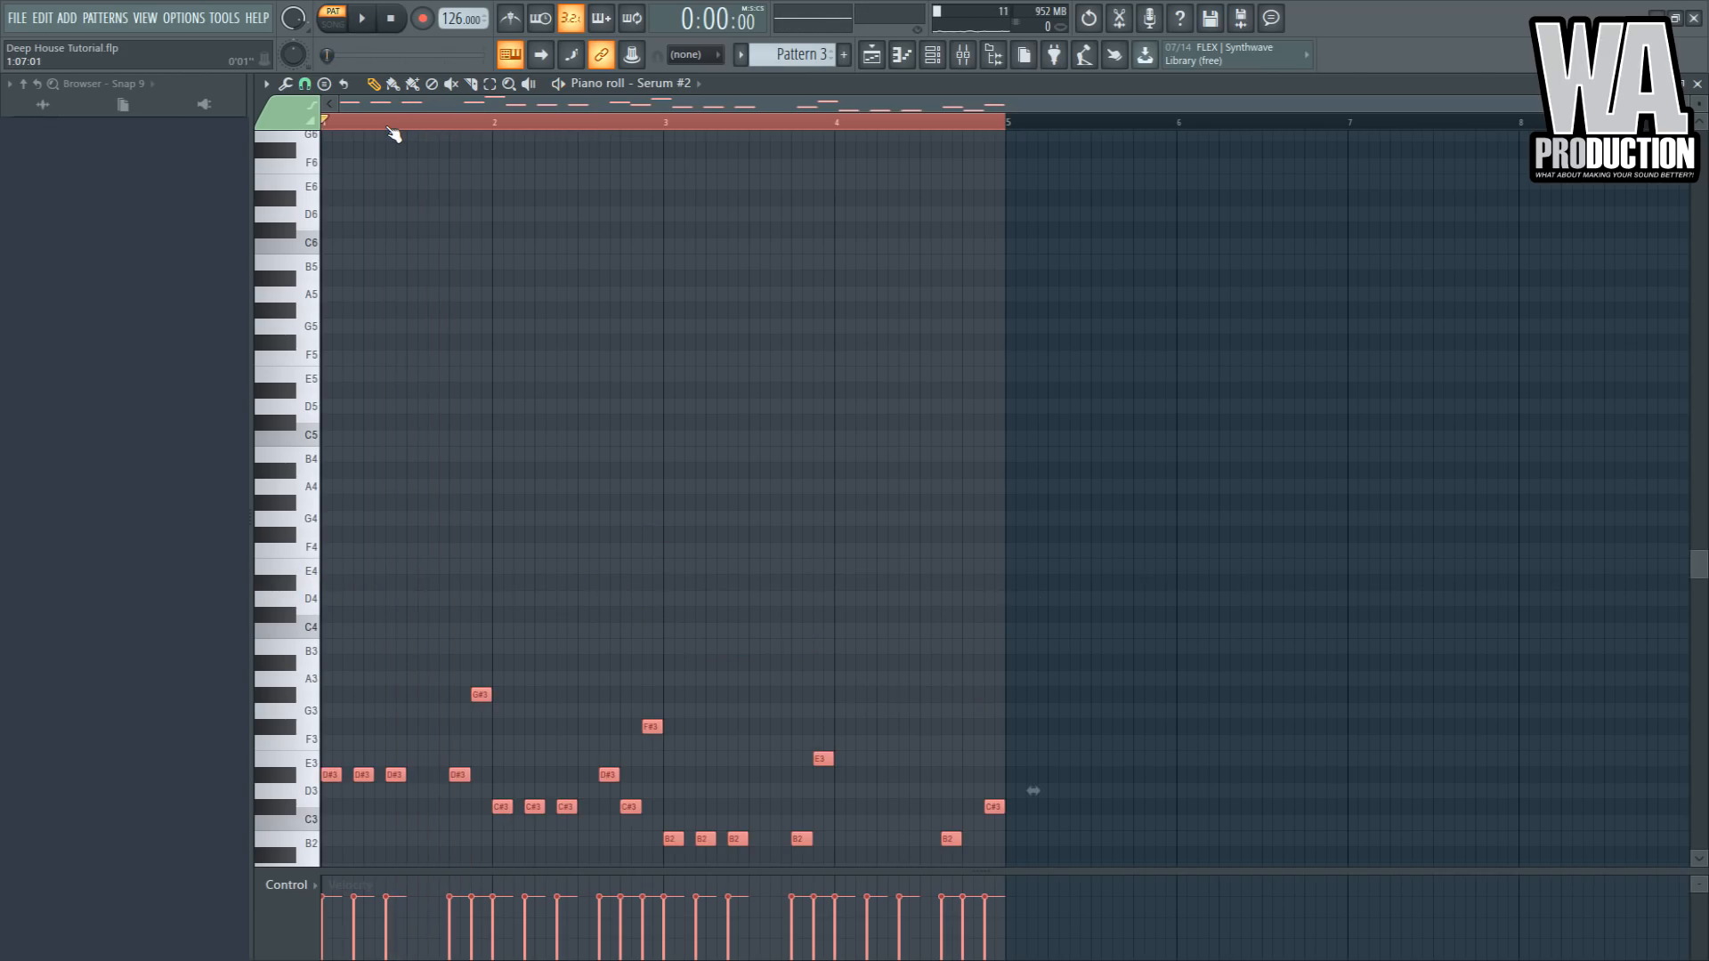
pyautogui.press('space')
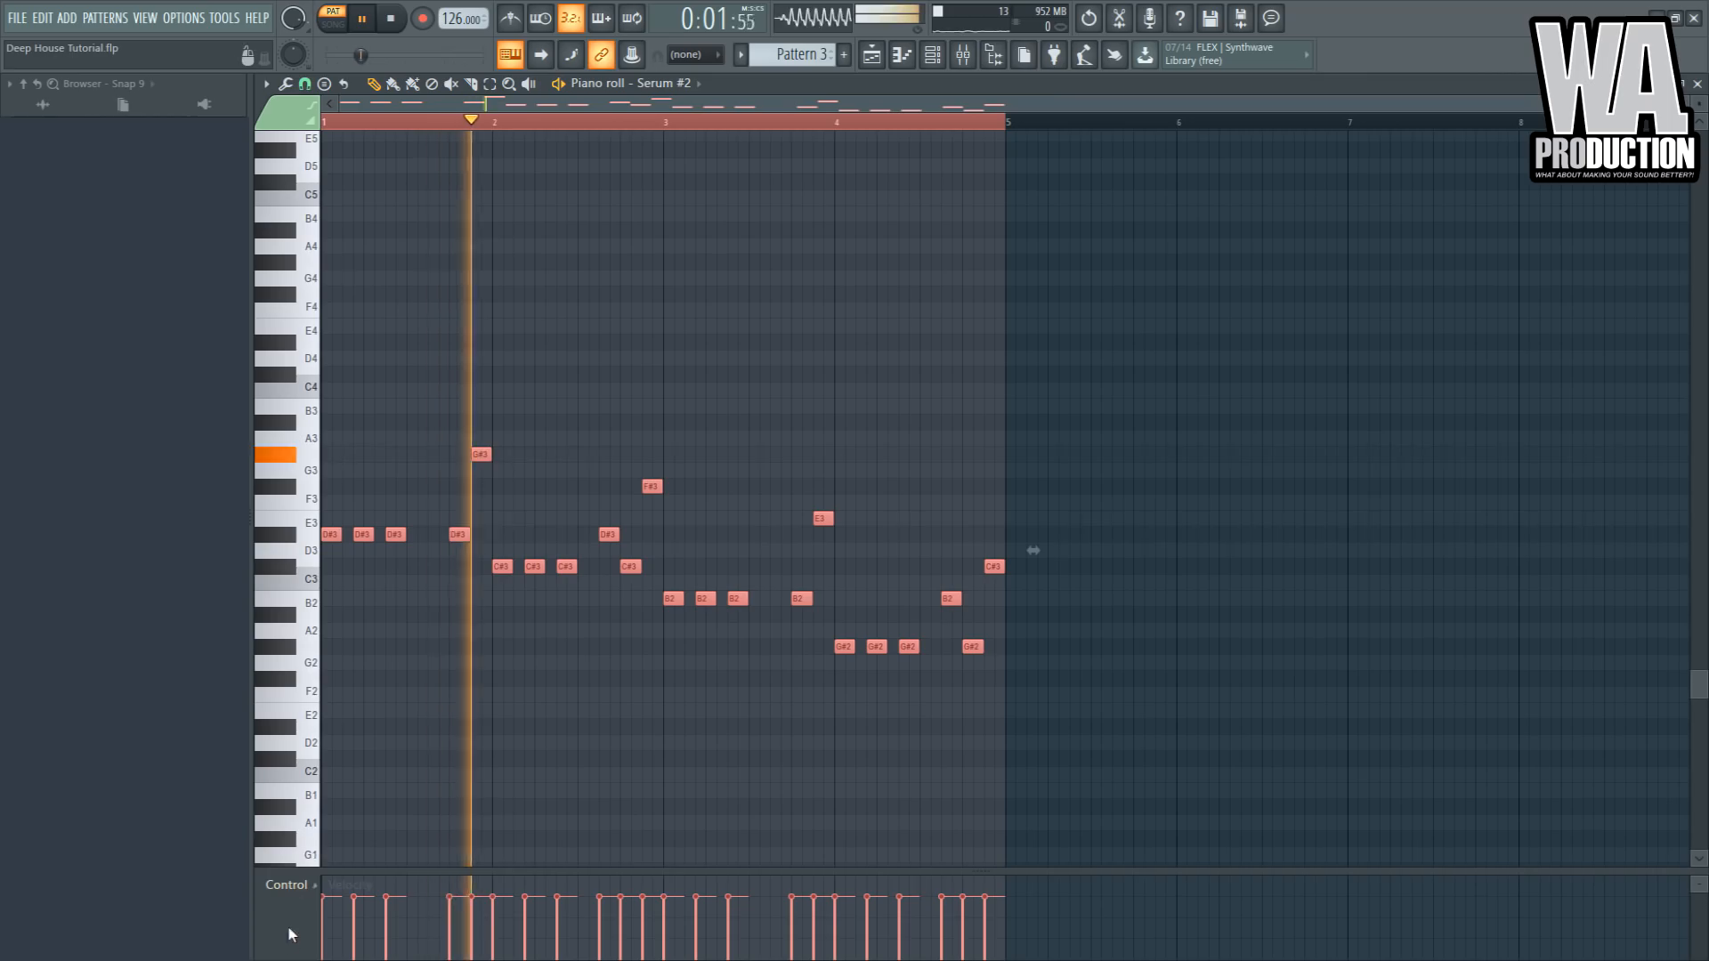
# - Select the notes from bar 3 onward and raise them one octave
pyautogui.scroll(-2, 354, 941)
pyautogui.rightClick(549, 793)
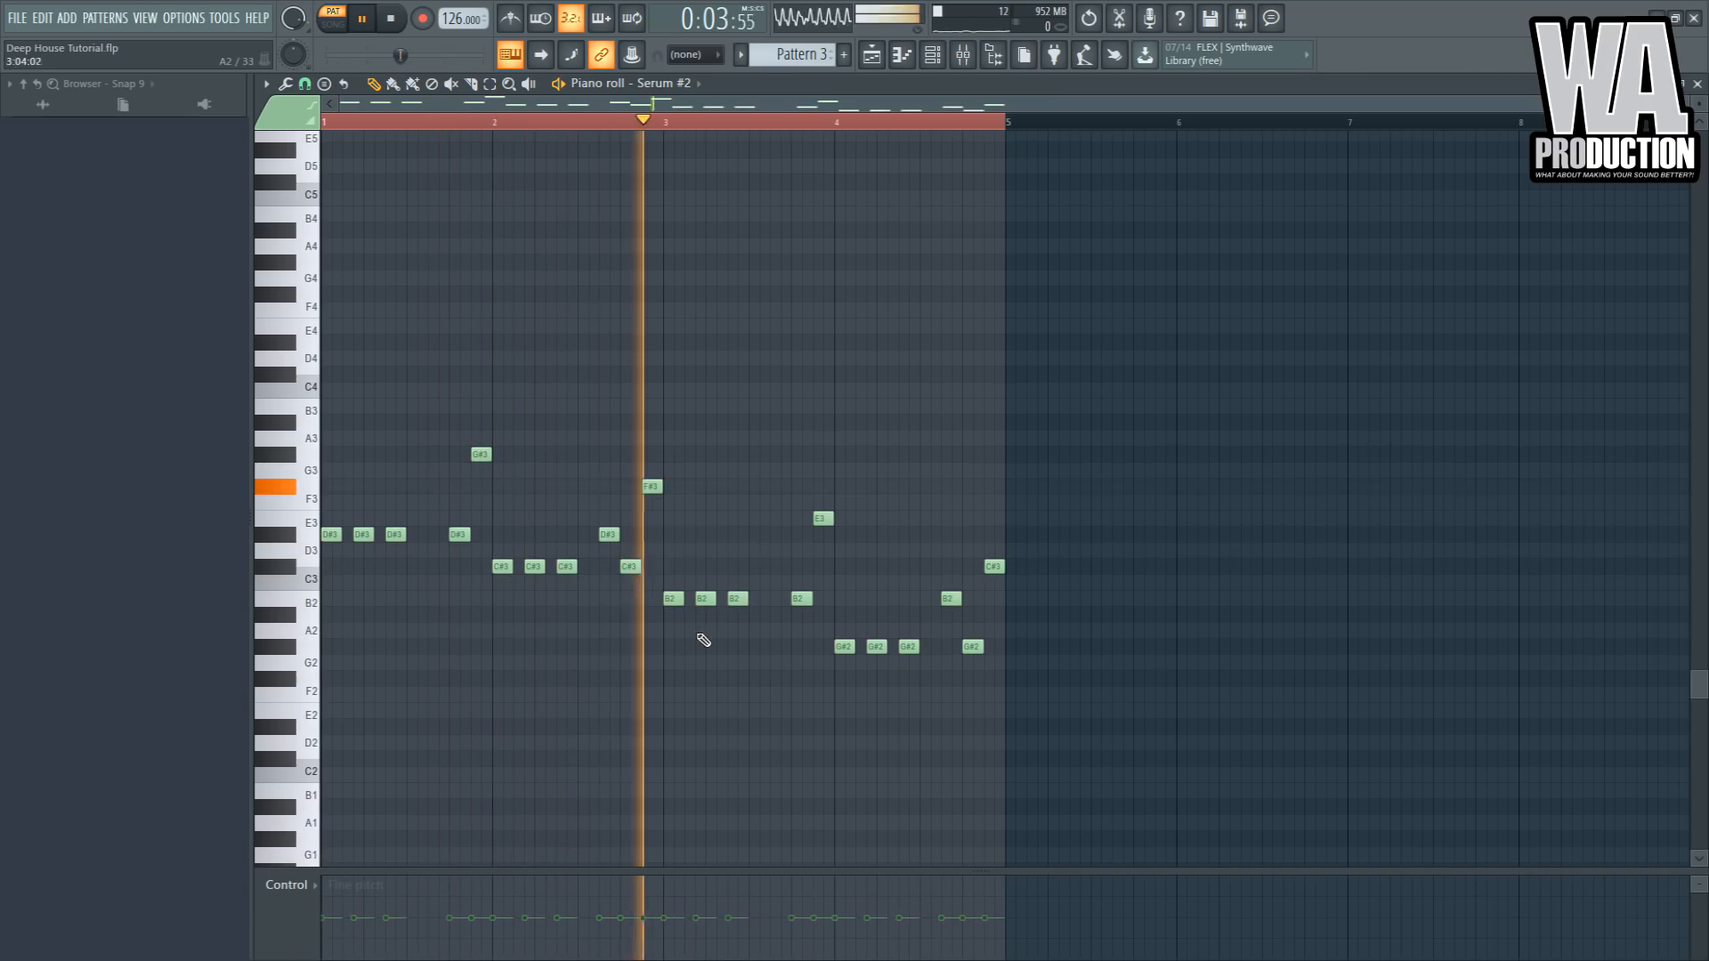
pyautogui.moveTo(1064, 528); pyautogui.dragTo(879, 685)
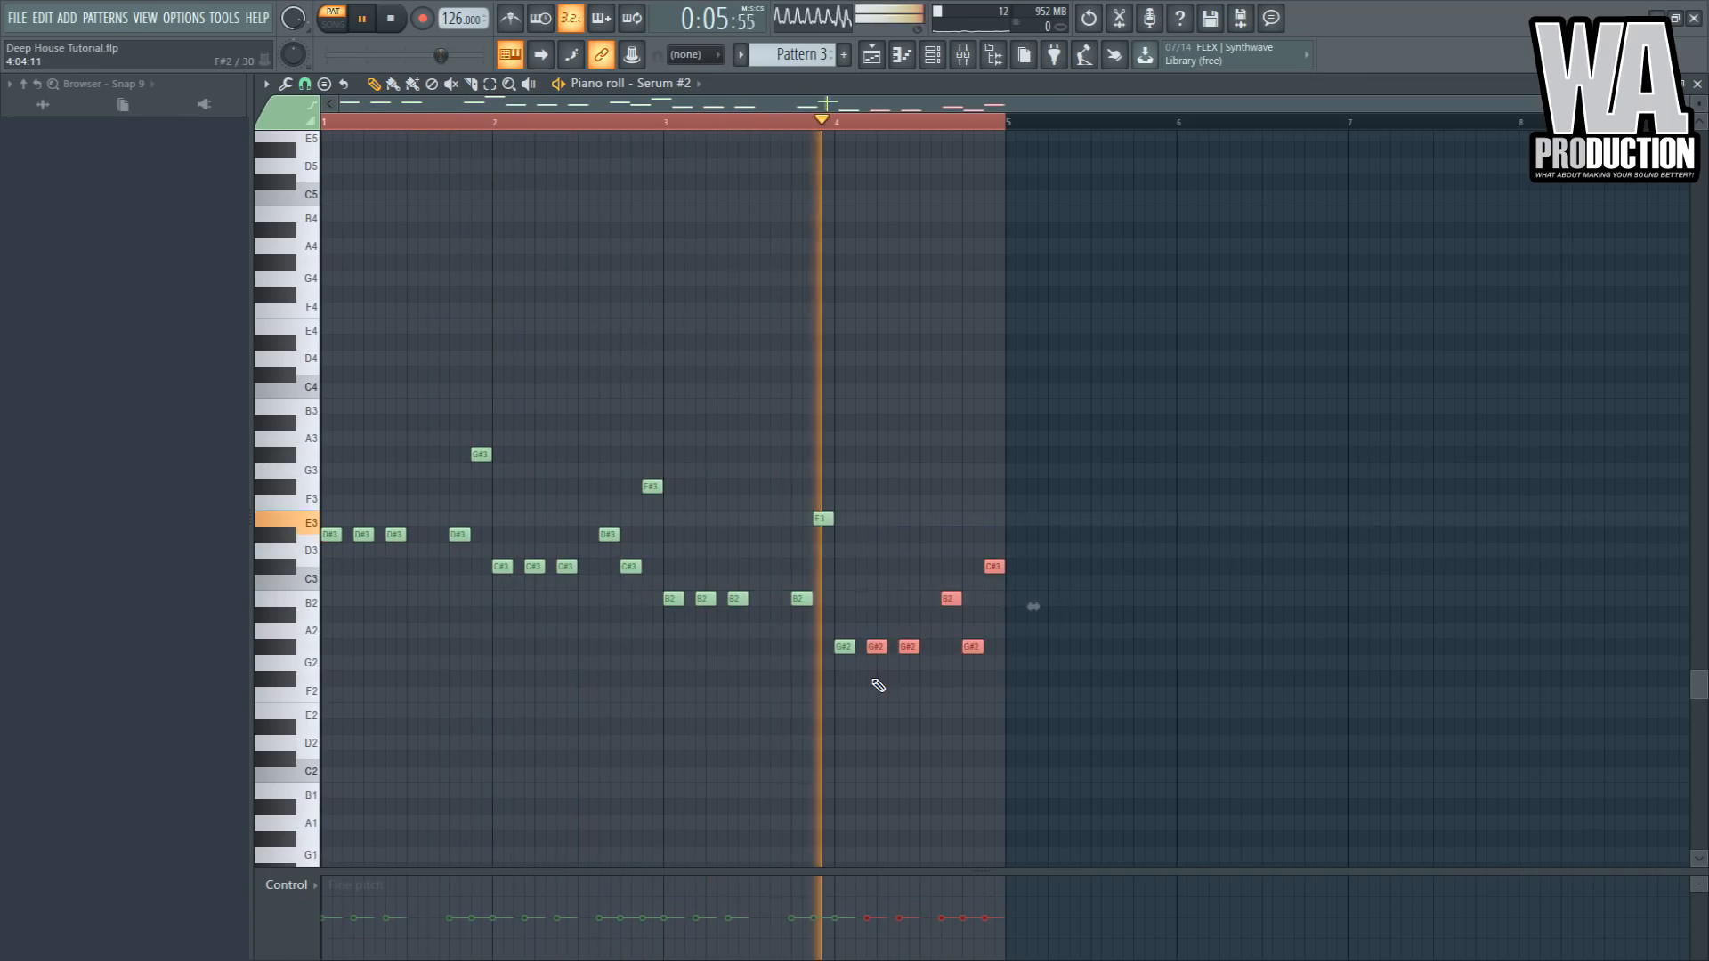
pyautogui.press('space')
pyautogui.moveTo(1078, 529); pyautogui.dragTo(677, 787)
pyautogui.moveTo(1151, 451); pyautogui.dragTo(679, 727)
pyautogui.hotkey('ctrl', 'Up')
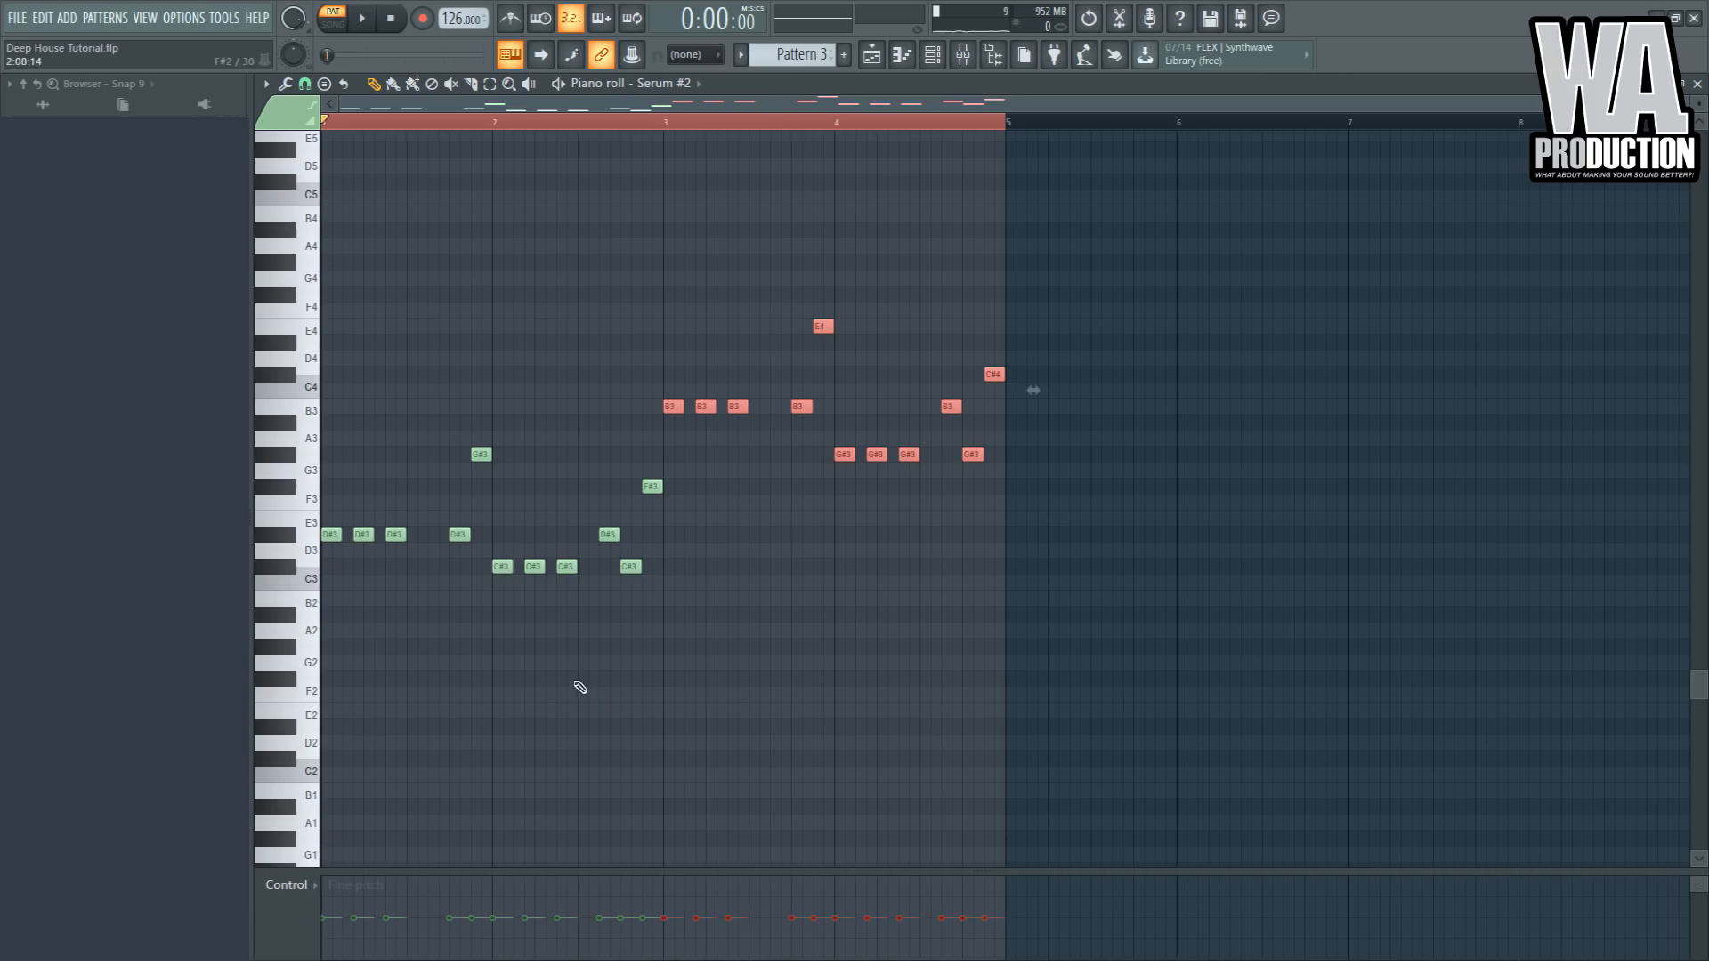
# - Play the sub bass pattern from the start of bar 2 to audition it, opening the mixer
pyautogui.click(631, 125)
pyautogui.press('space')
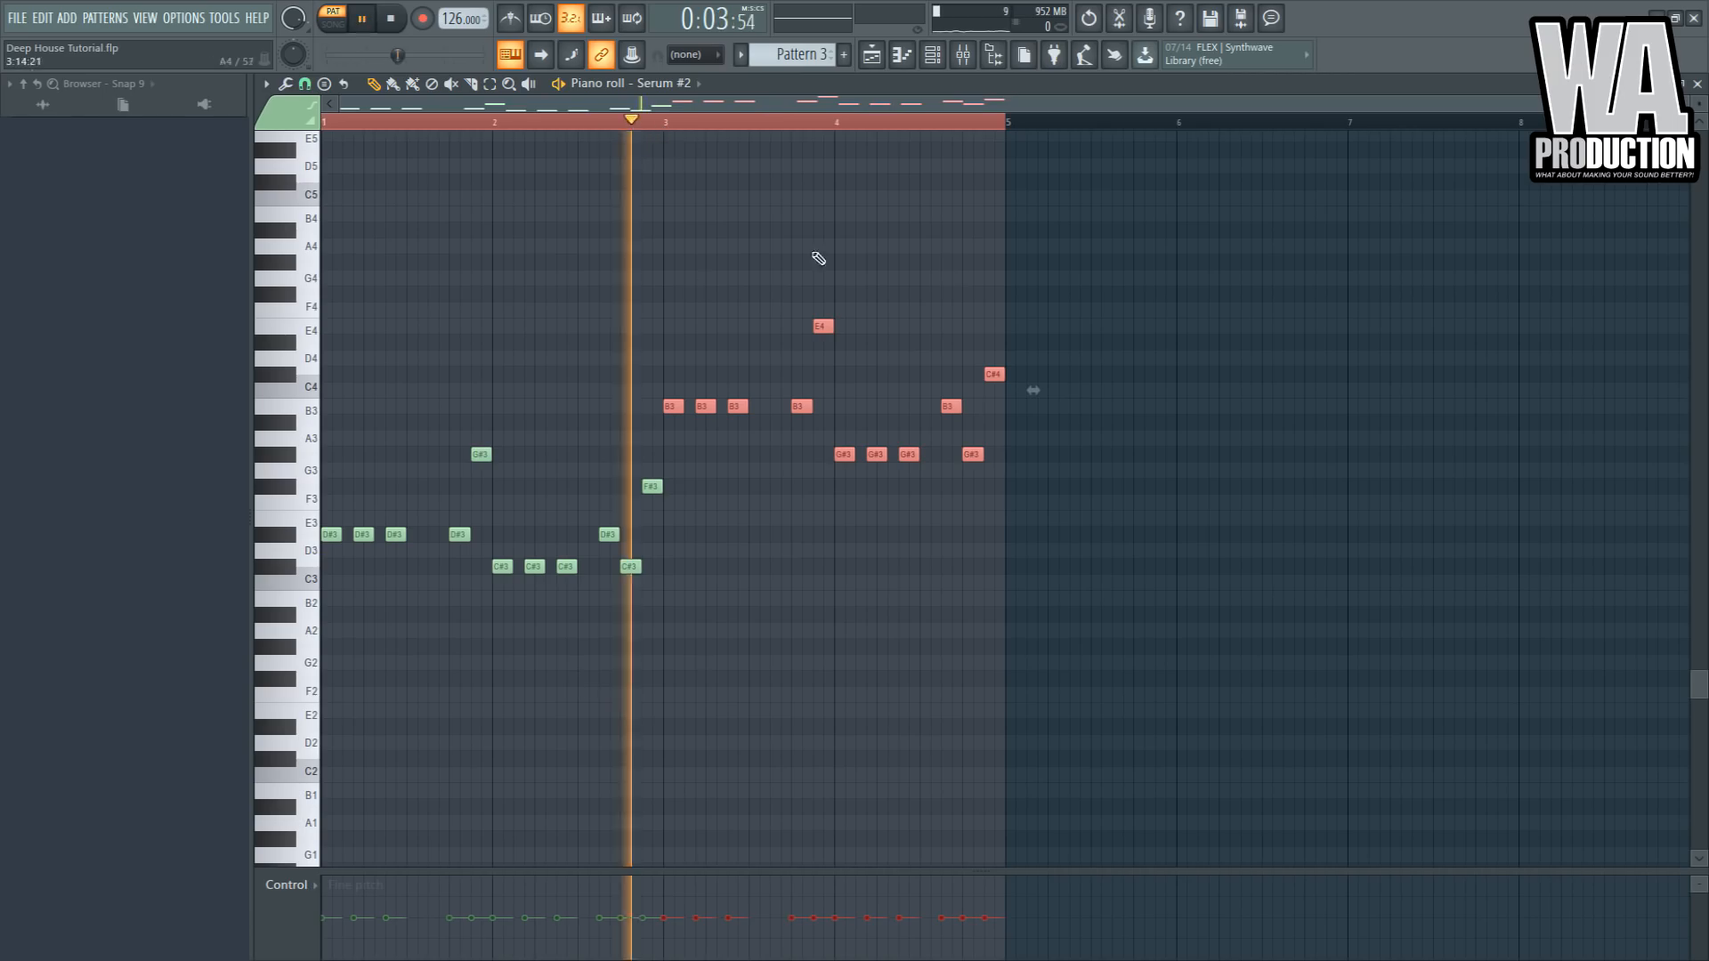
pyautogui.click(962, 54)
pyautogui.press('space')
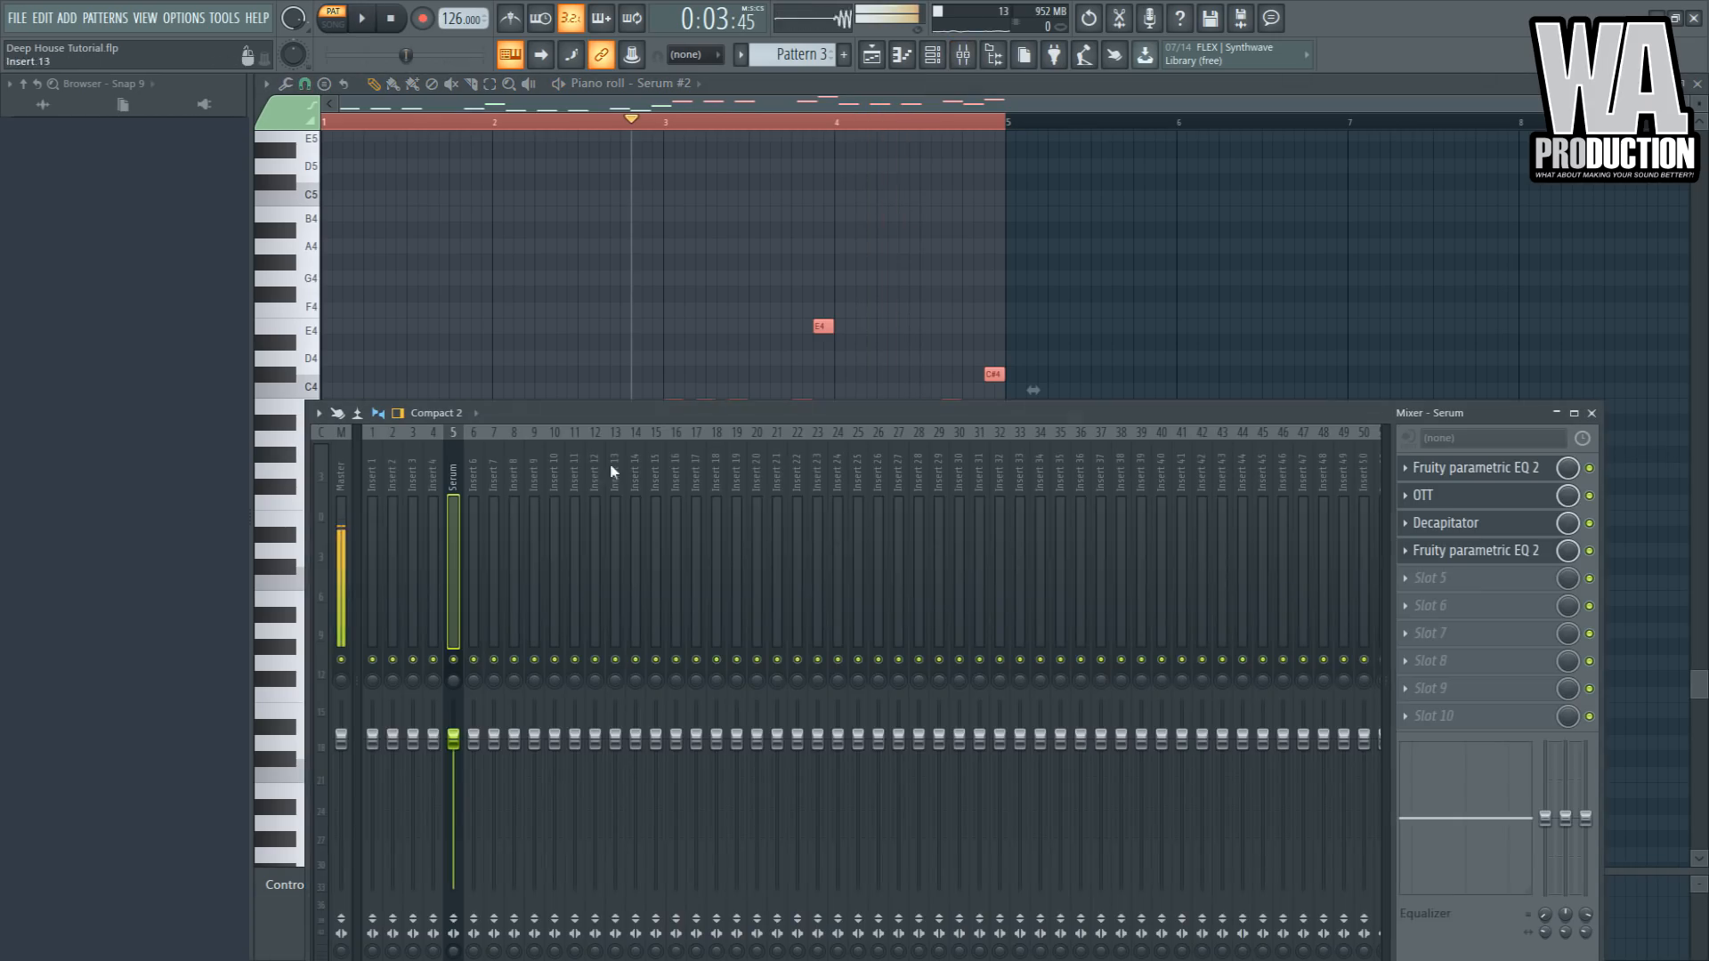
# - Route the Serum #2 channel to its own free mixer insert
pyautogui.click(933, 59)
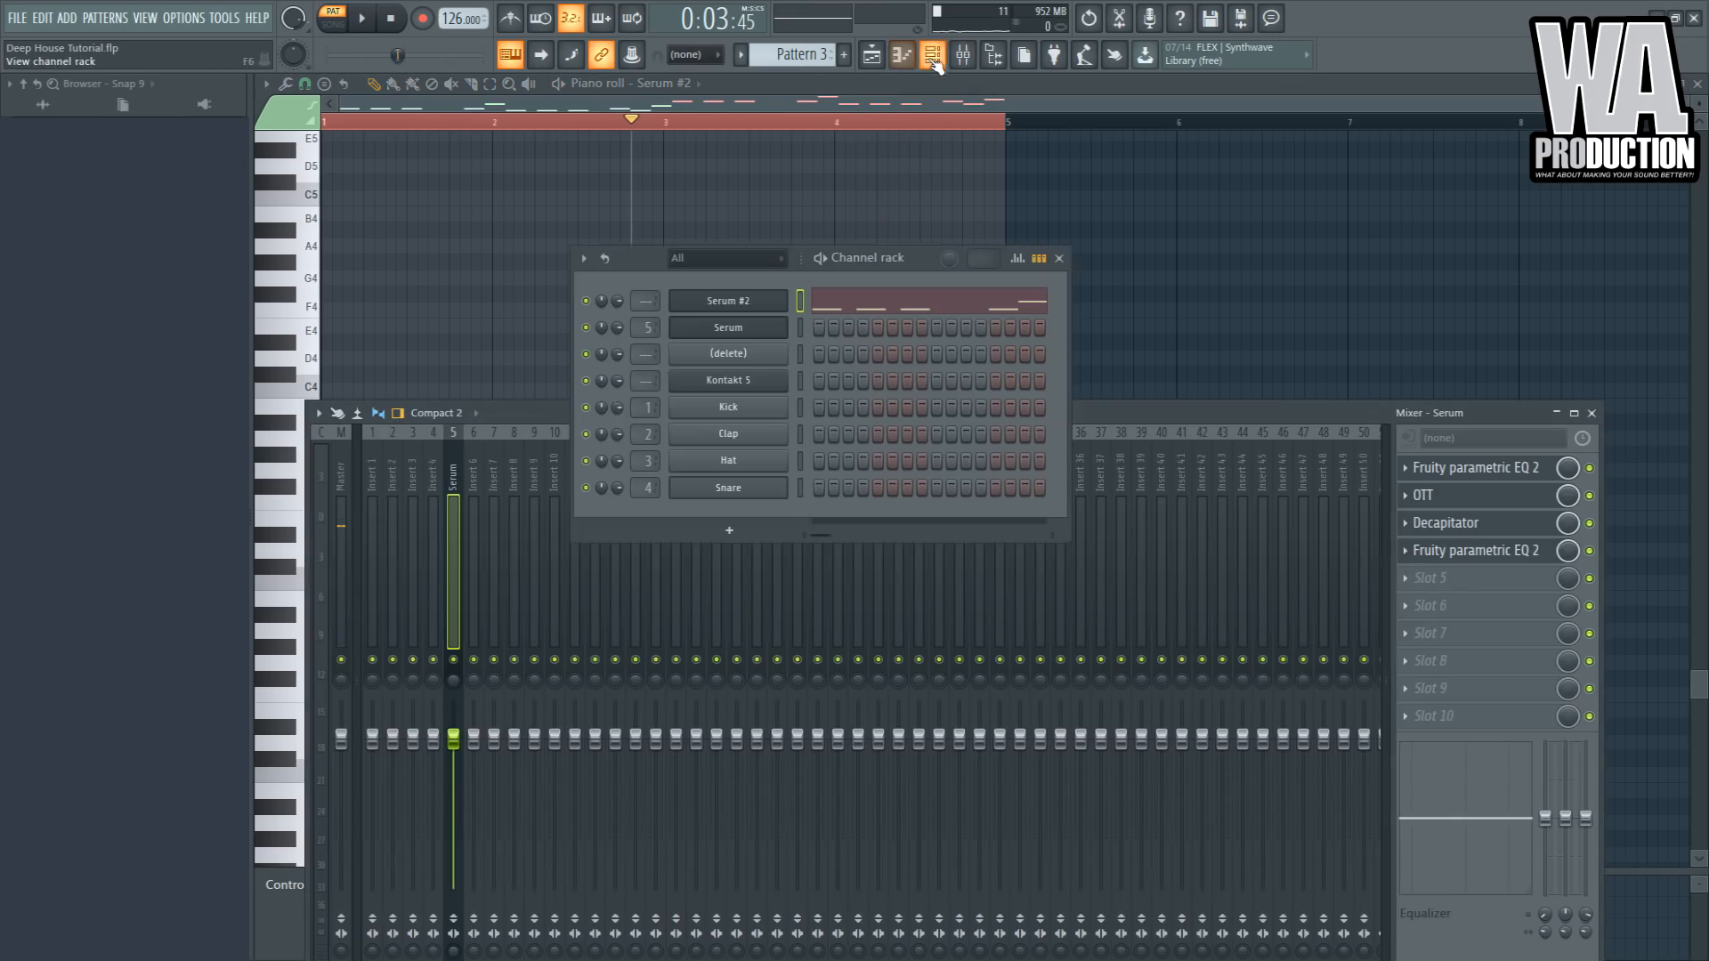
pyautogui.click(730, 302)
pyautogui.click(414, 616)
pyautogui.hotkey('ctrl', 'l')
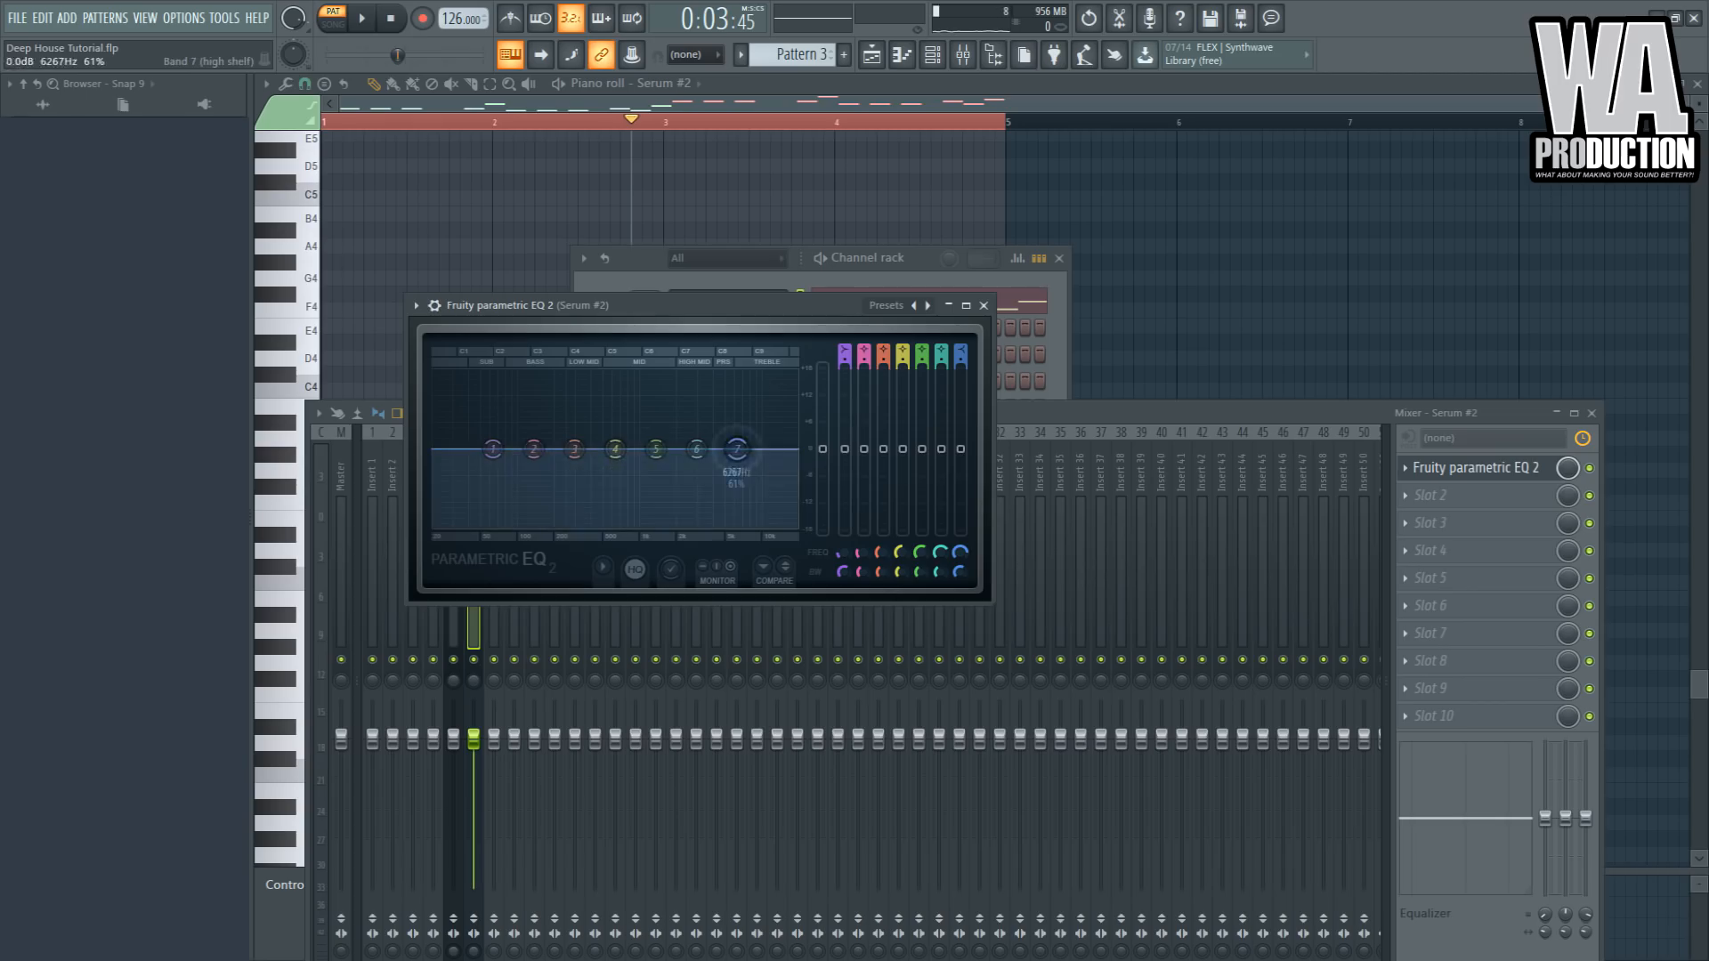
# - Turn the EQ's band 7 into a steep low-pass at about 100 Hz on the sub bass insert
pyautogui.moveTo(737, 449); pyautogui.dragTo(561, 523)
pyautogui.scroll(-6, 967, 347)
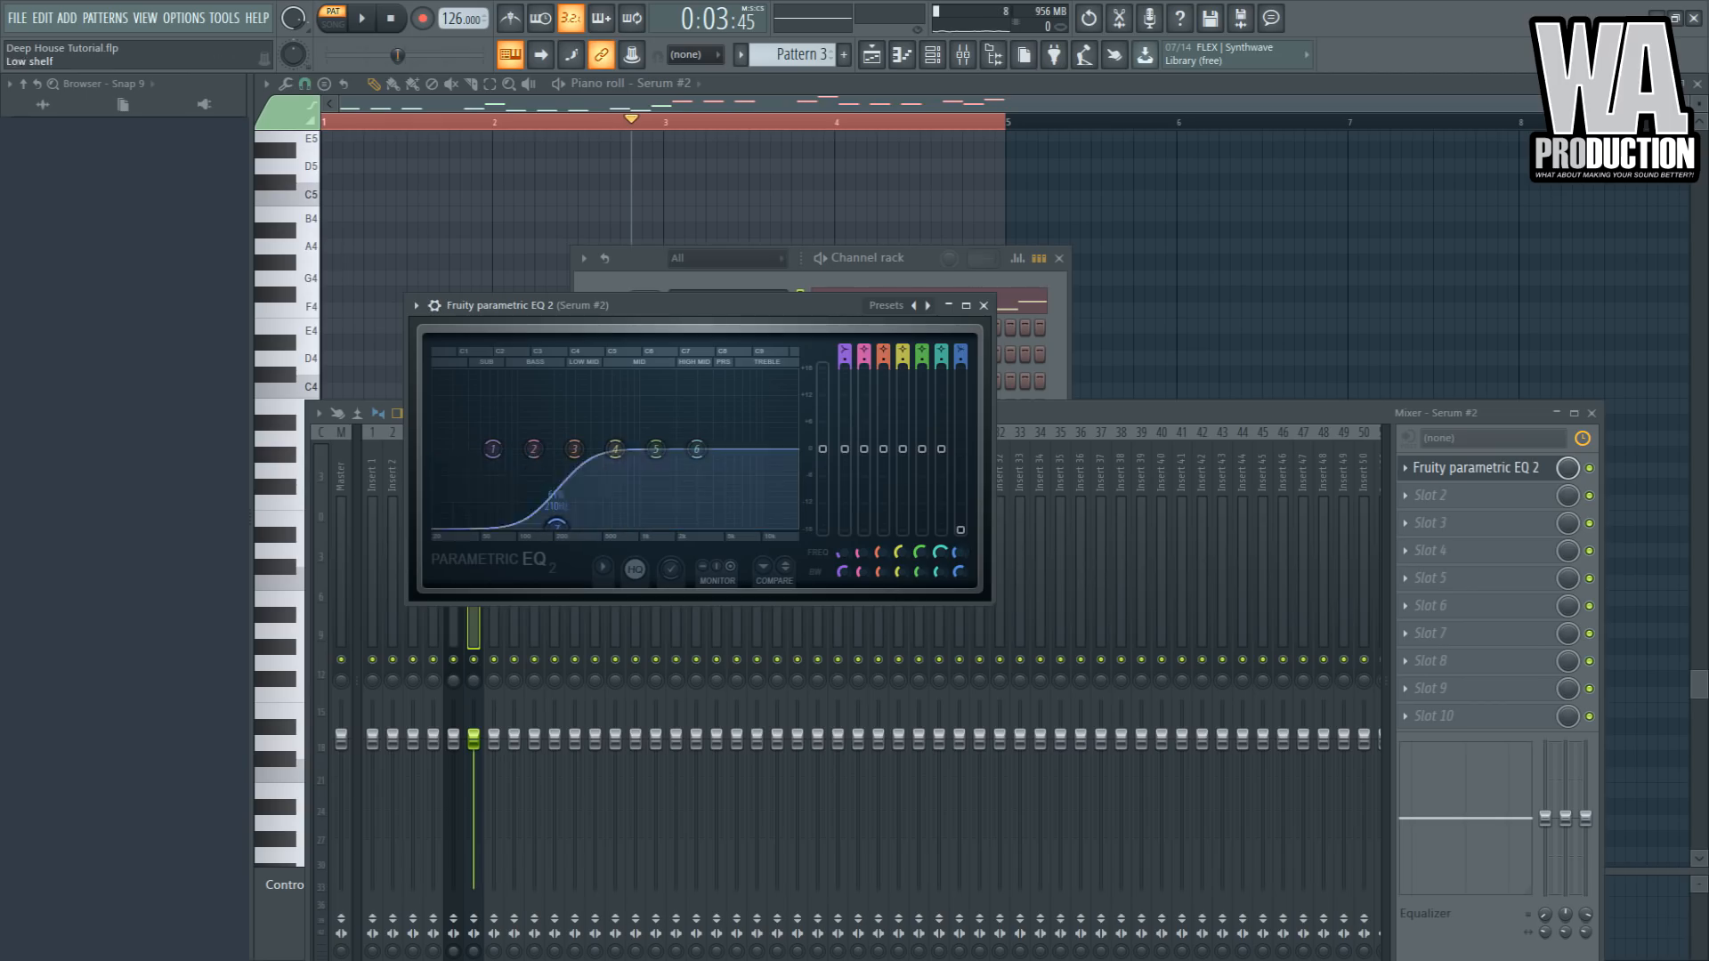
pyautogui.press('space')
pyautogui.moveTo(961, 360); pyautogui.dragTo(961, 325)
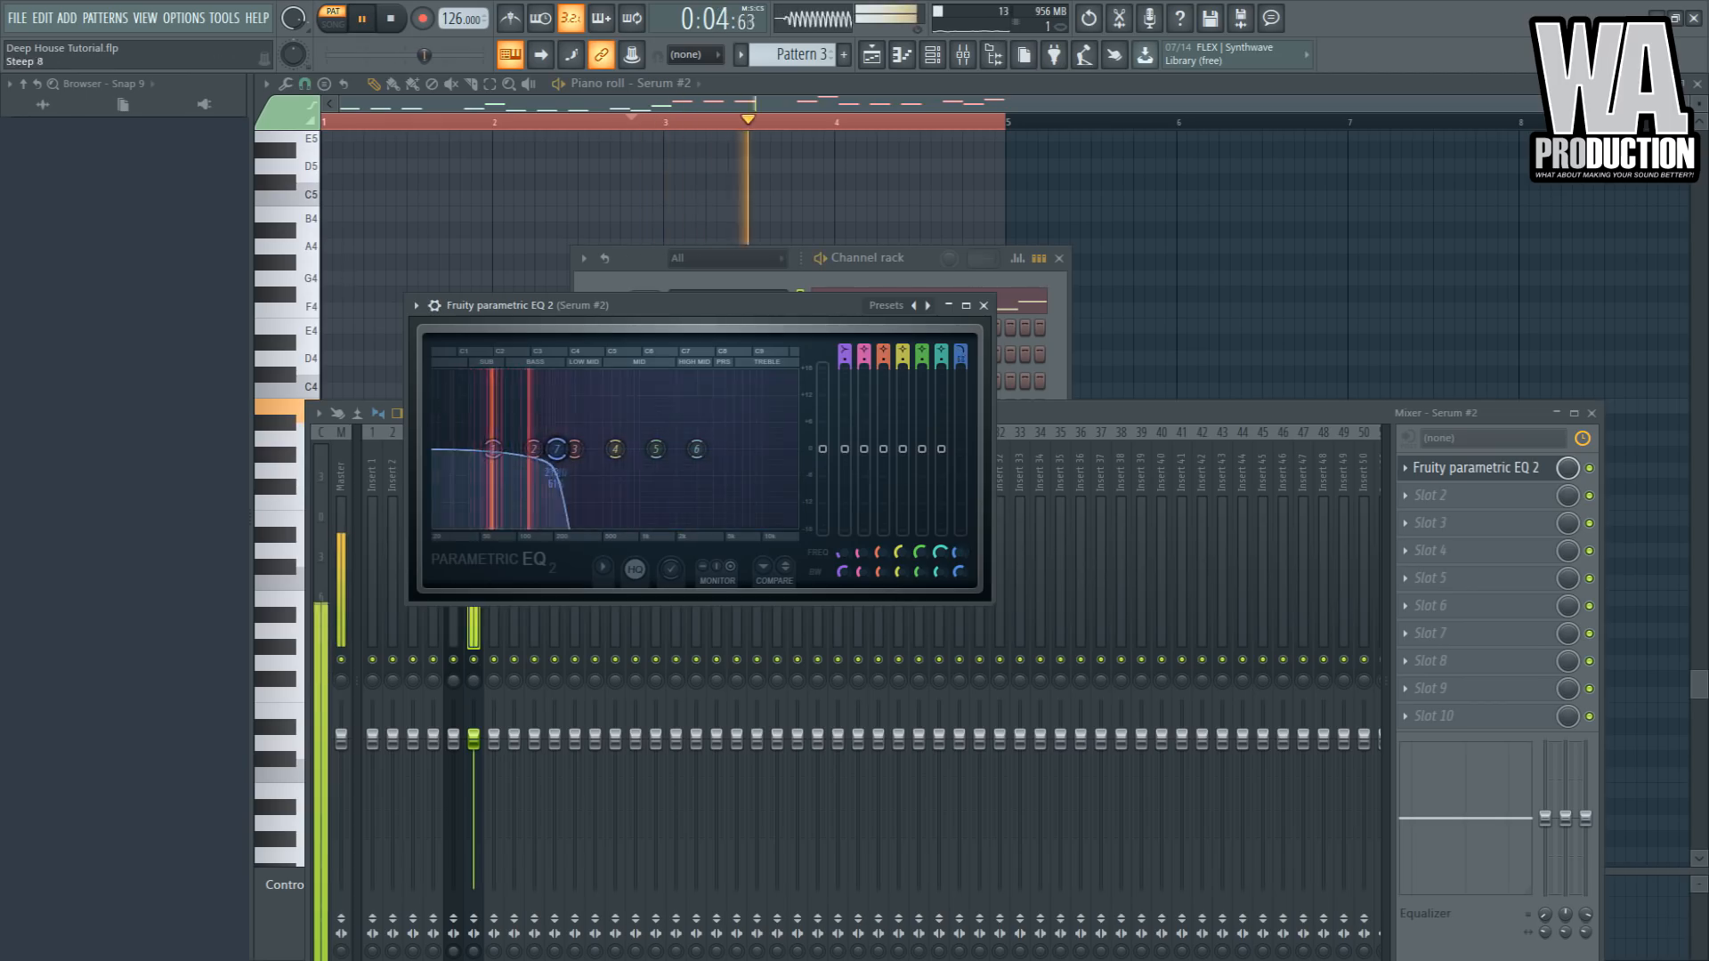
pyautogui.moveTo(960, 553); pyautogui.dragTo(960, 577)
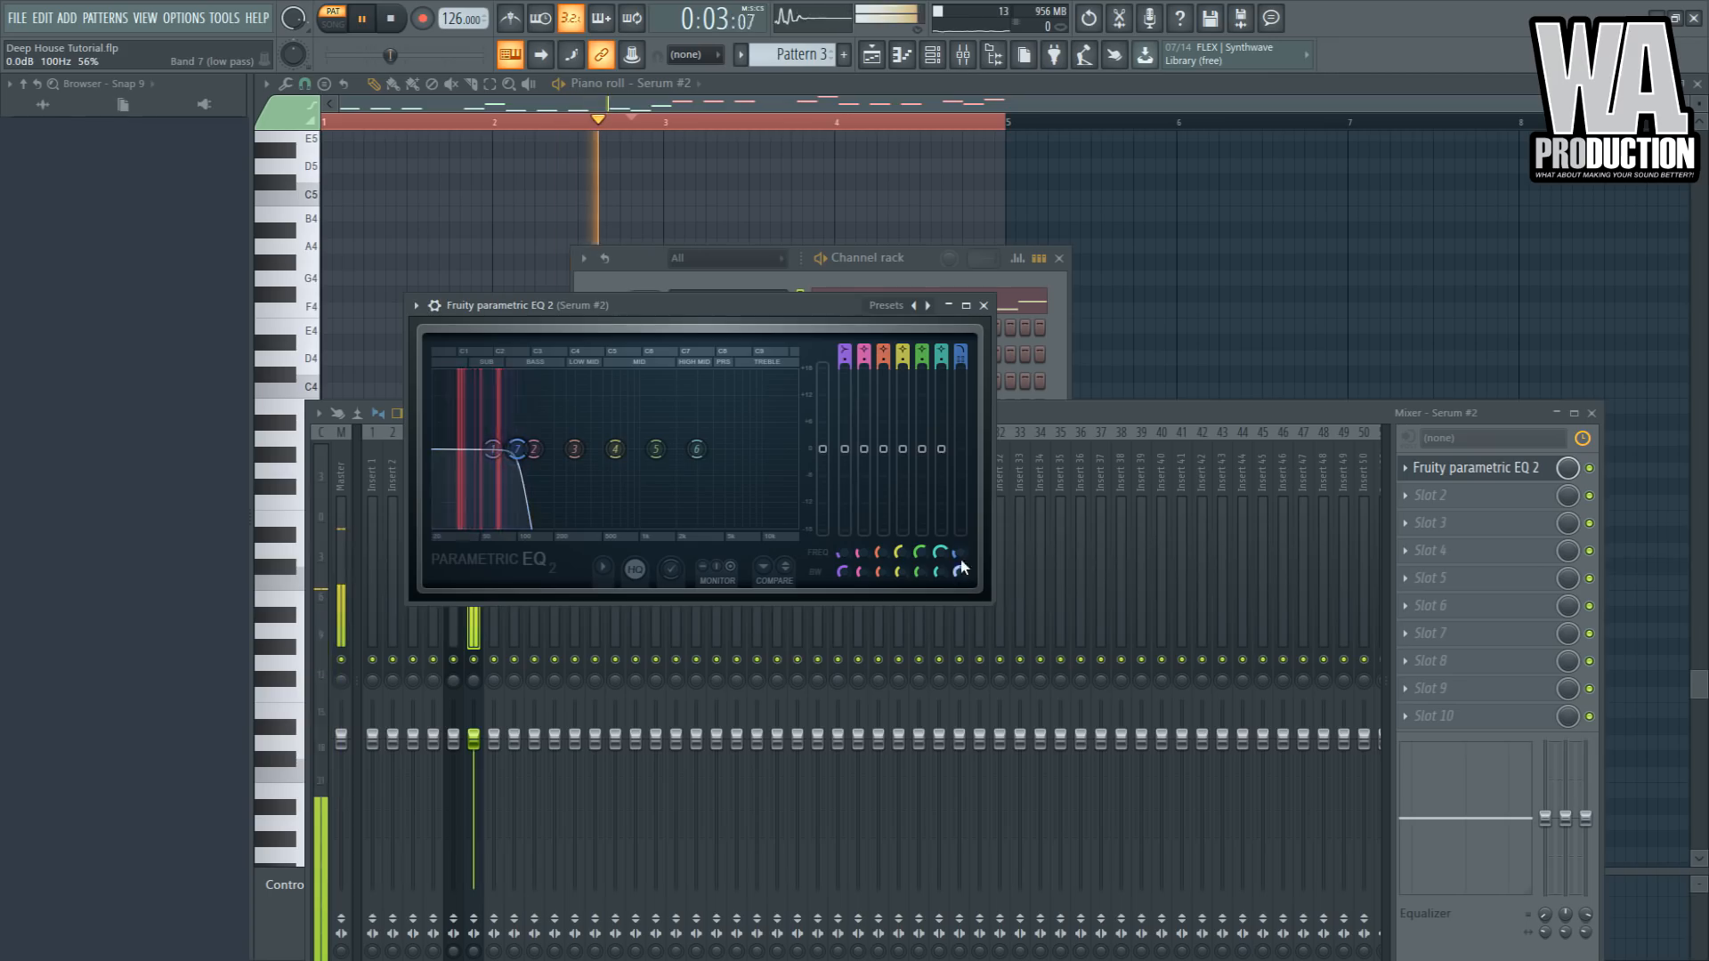
# - Turn EQ band 1 into a steep high-pass at about 30 Hz
pyautogui.moveTo(492, 448); pyautogui.dragTo(447, 524)
pyautogui.press('space')
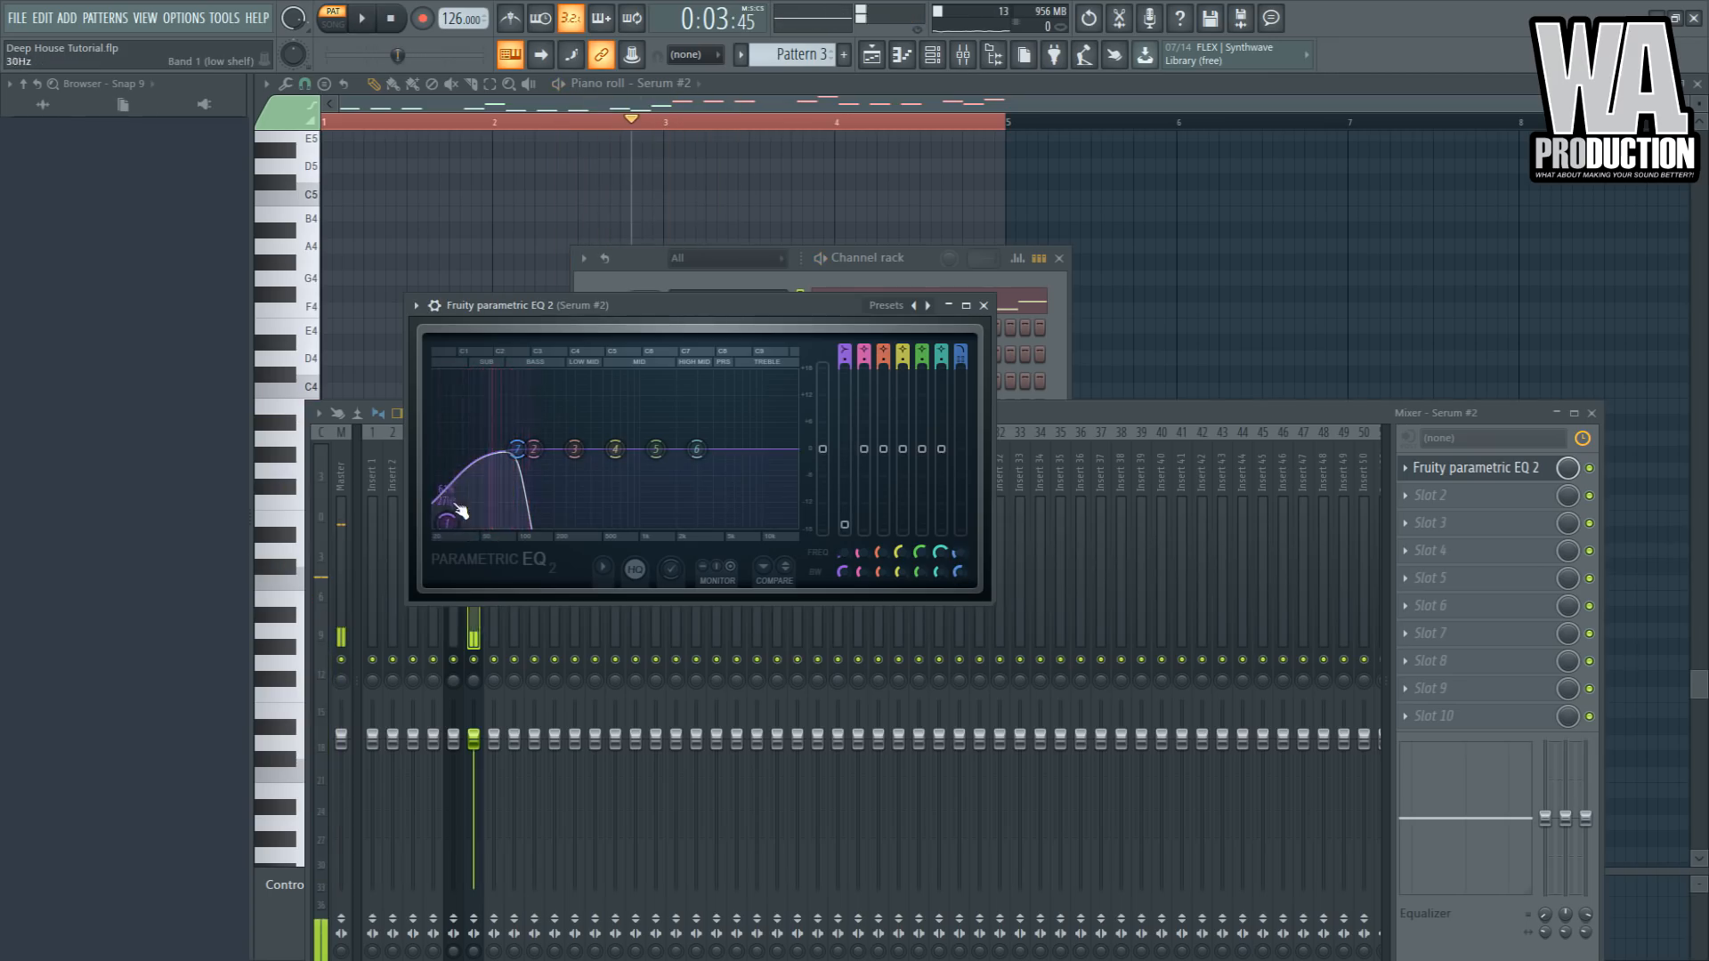
pyautogui.moveTo(843, 361); pyautogui.dragTo(842, 348)
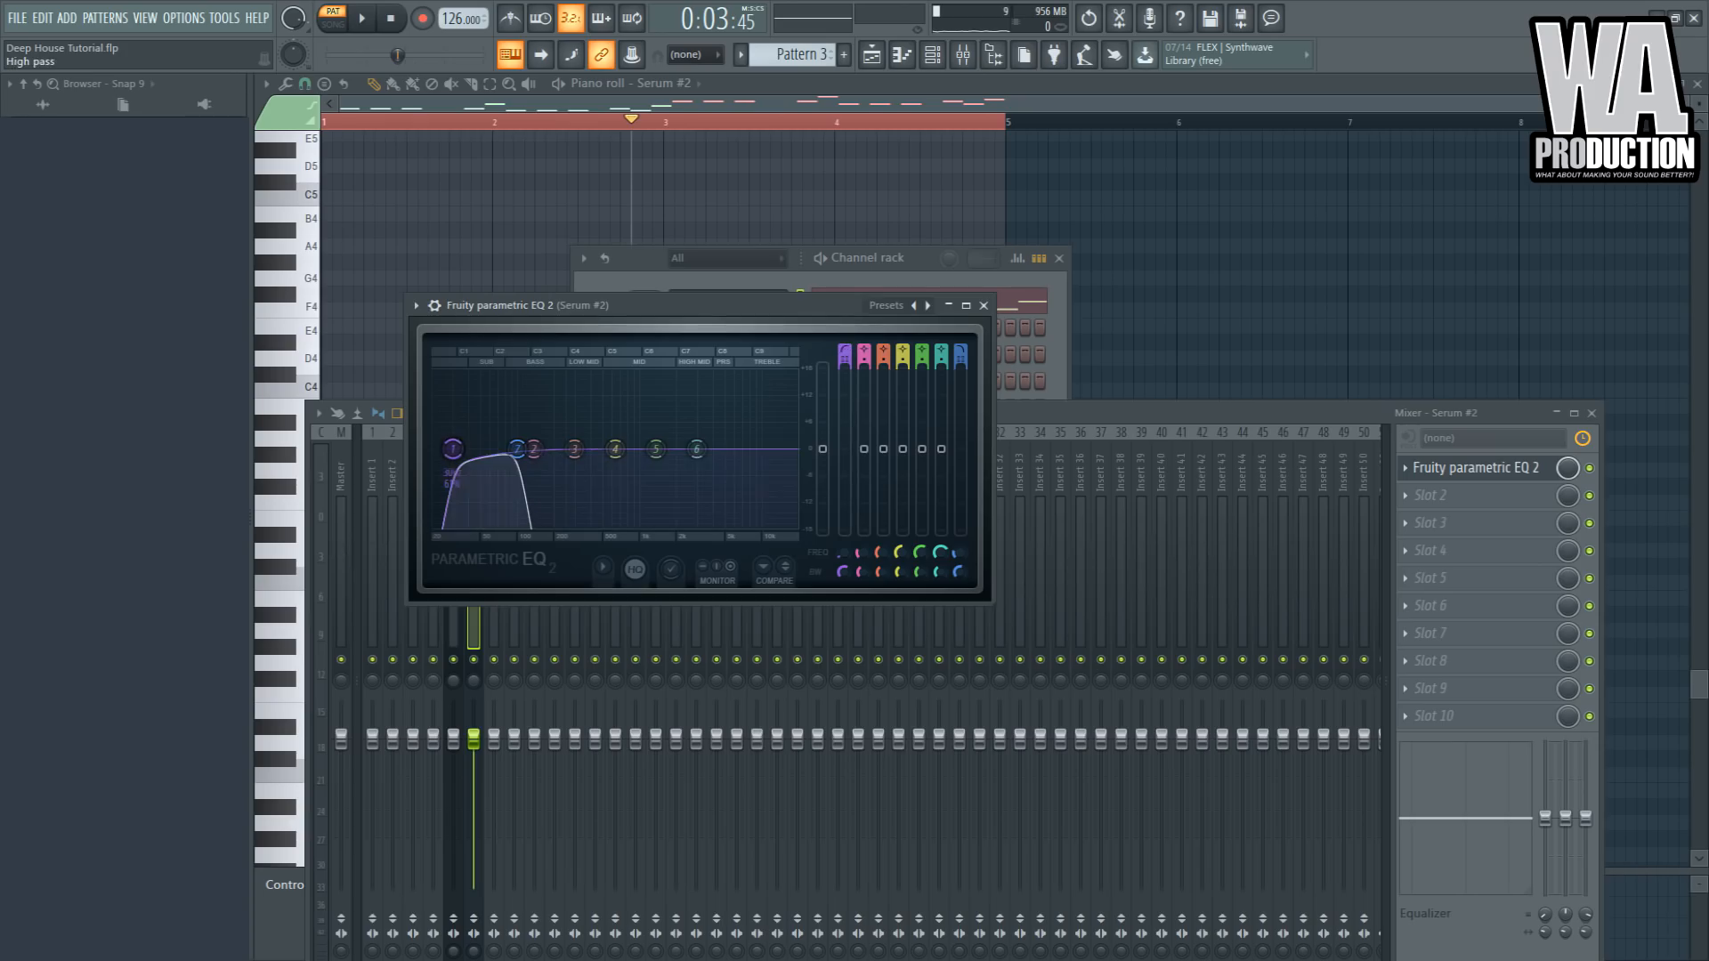
pyautogui.press('space')
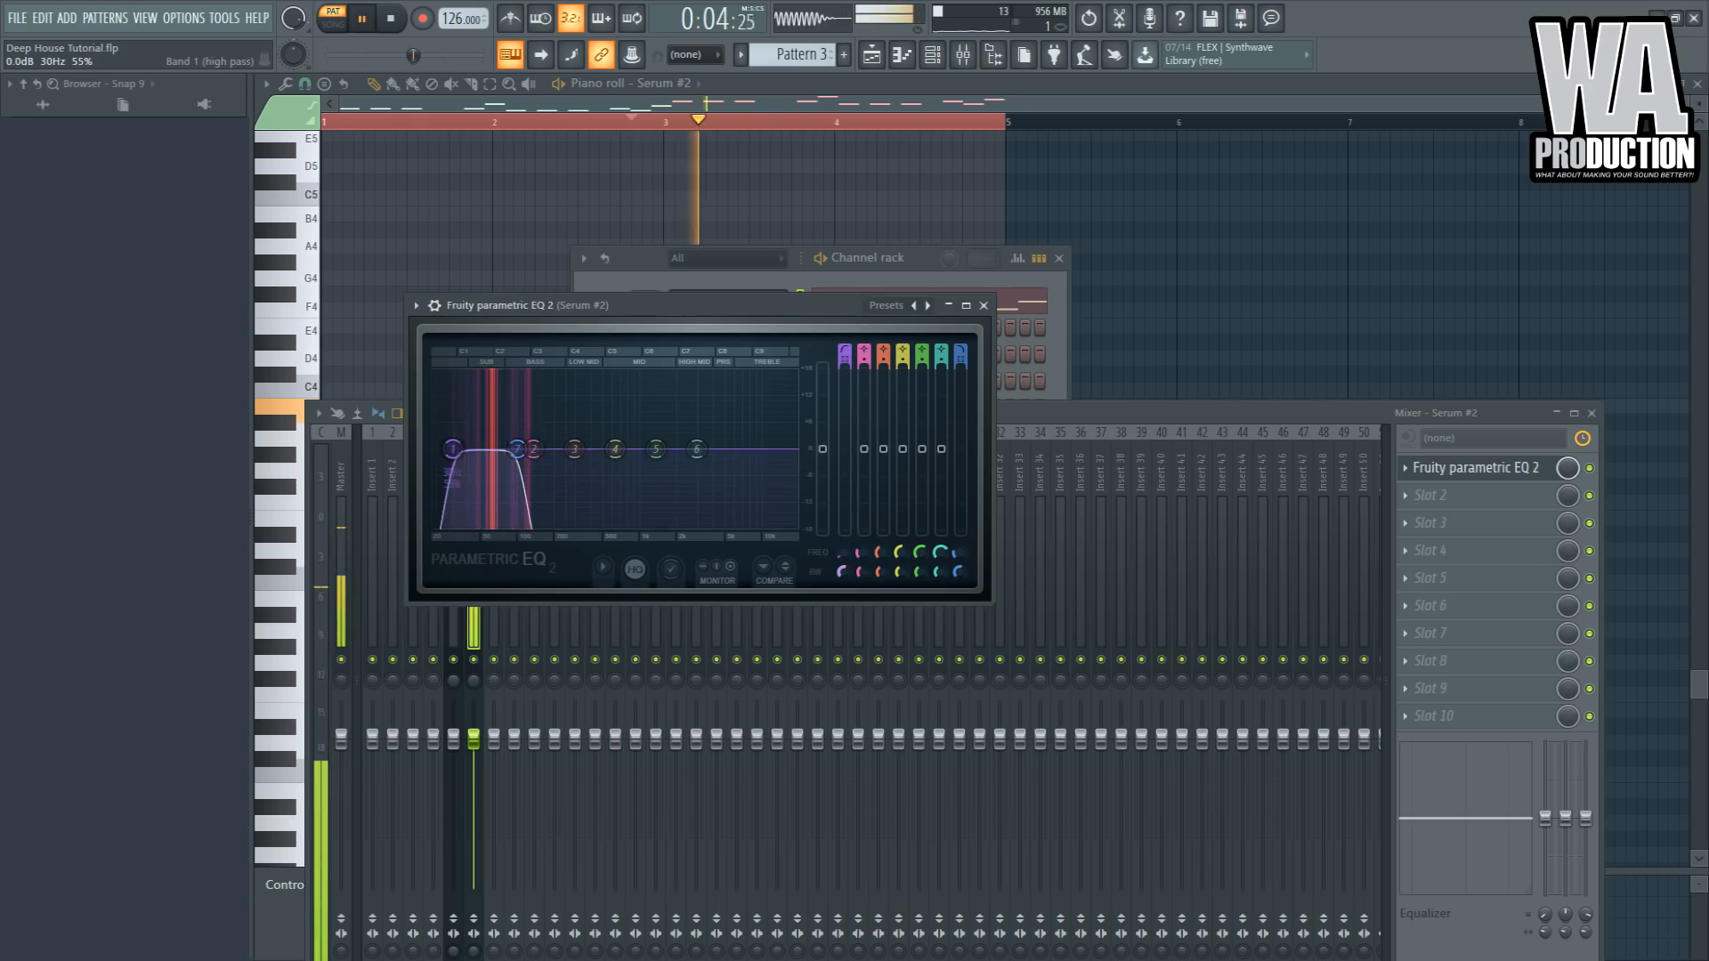
pyautogui.press('space')
# - Add Soundgoodizer in slot 2 of the sub bass insert and audition it
pyautogui.click(1448, 496)
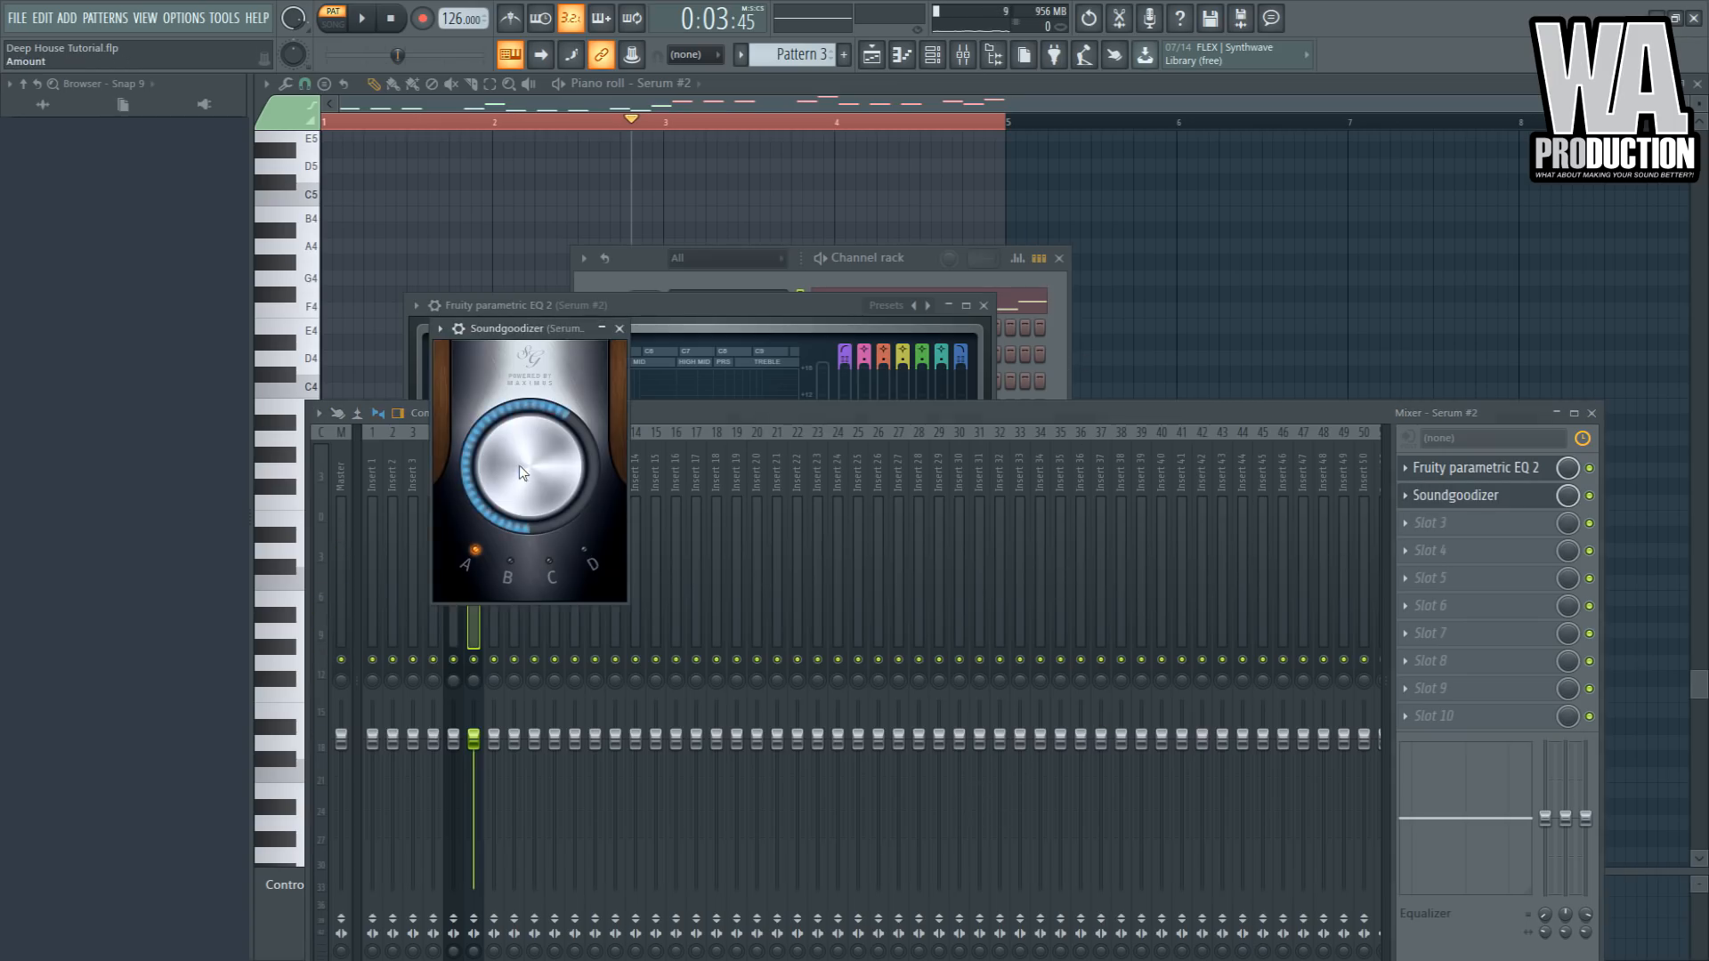
pyautogui.press('space')
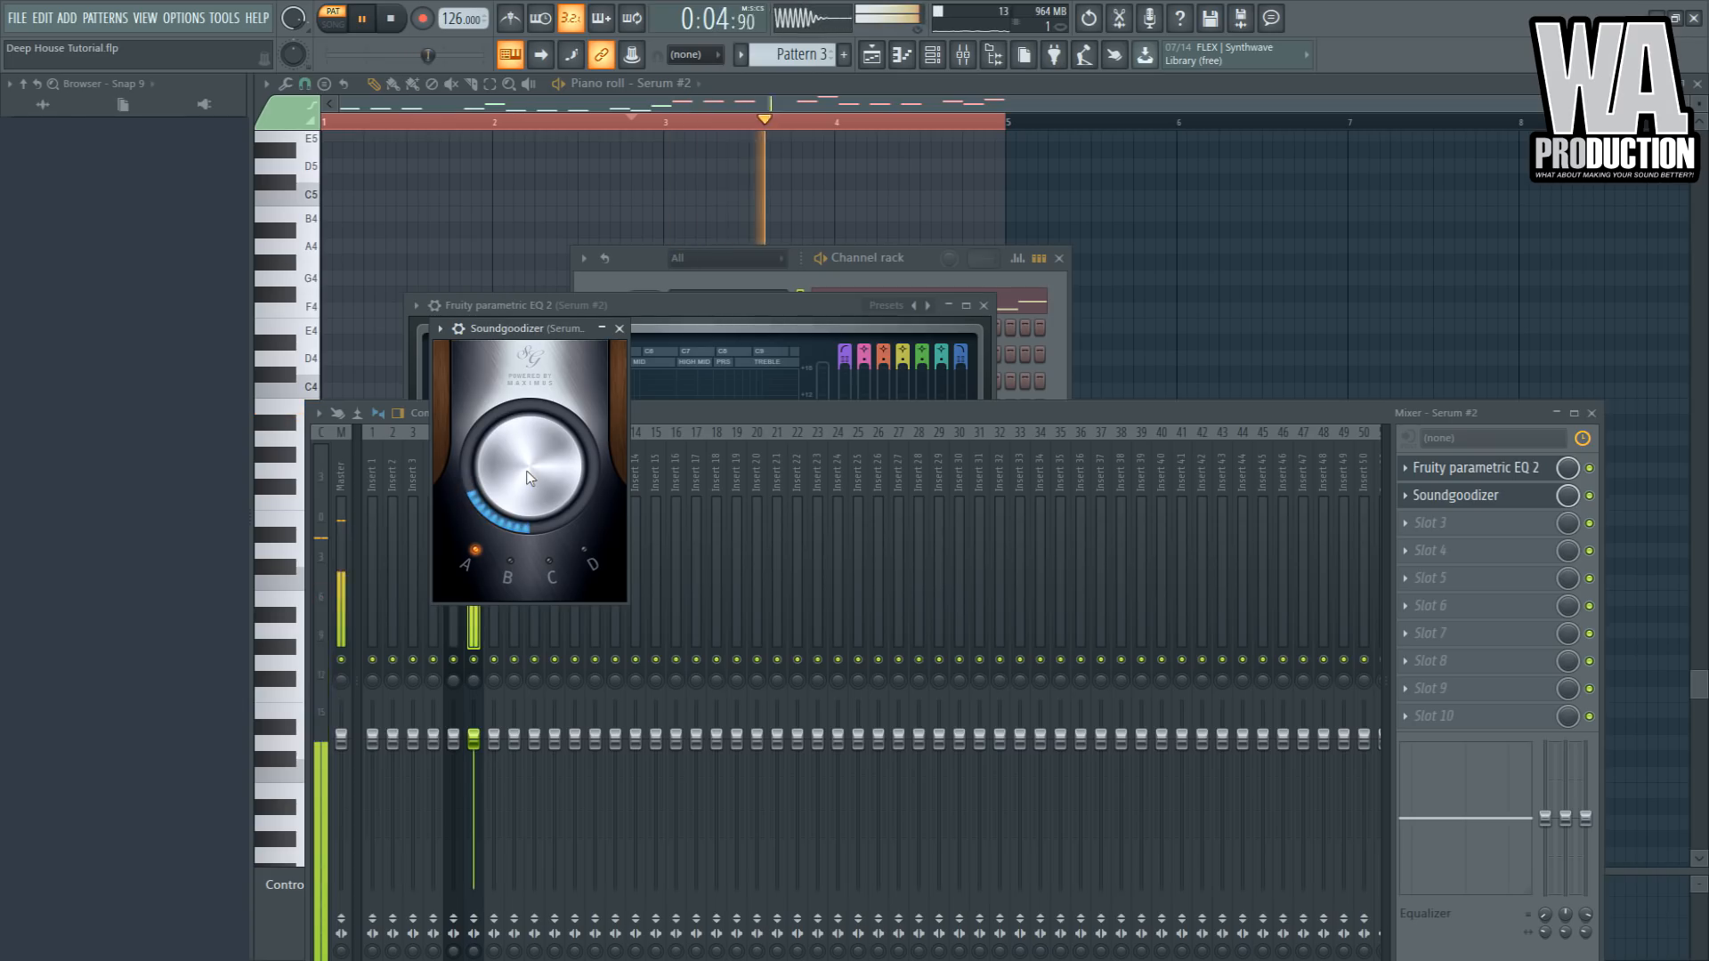
pyautogui.press('space')
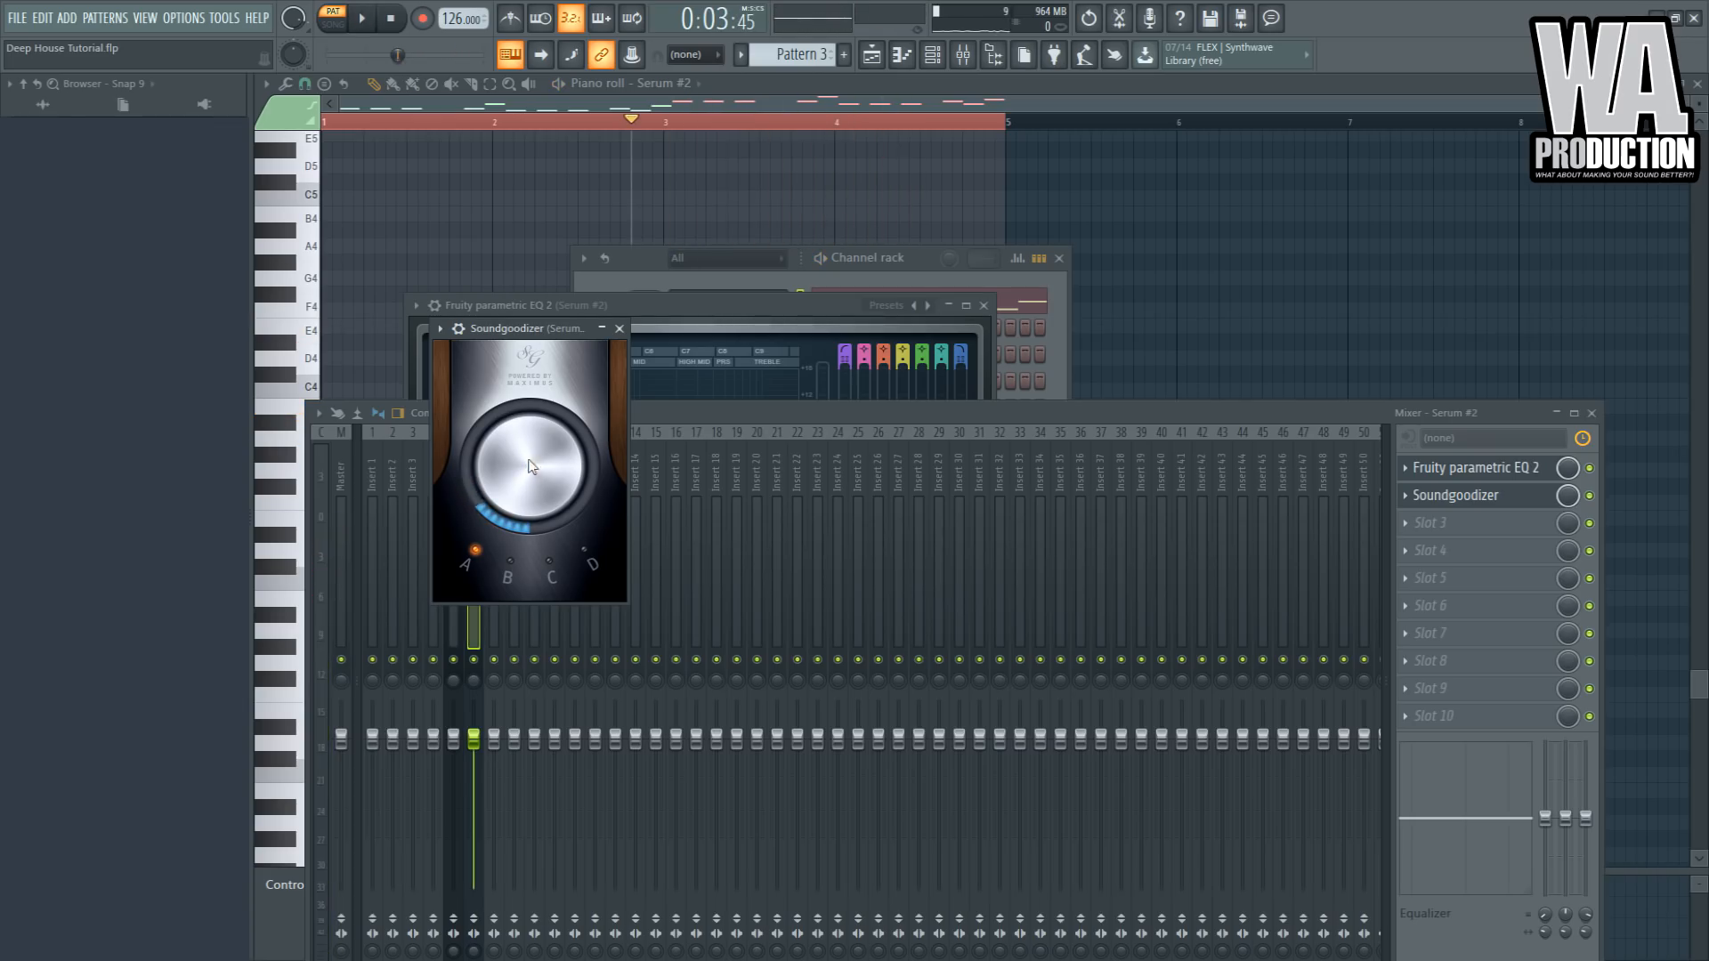
pyautogui.press('space')
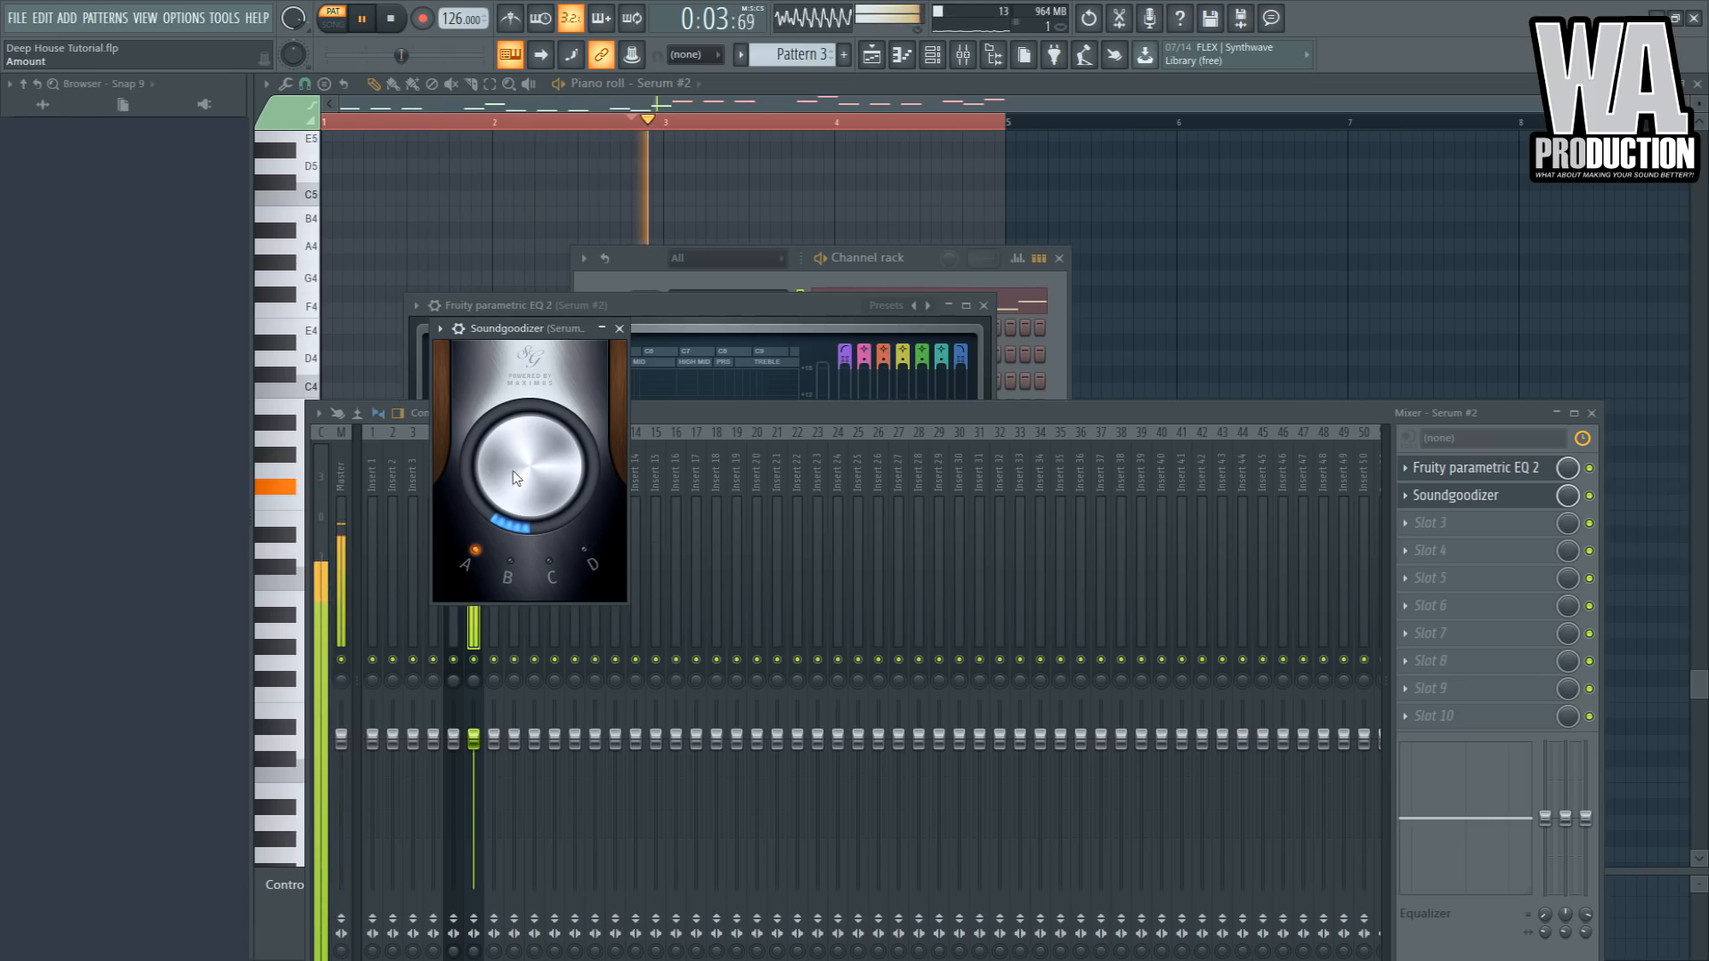
pyautogui.press('space')
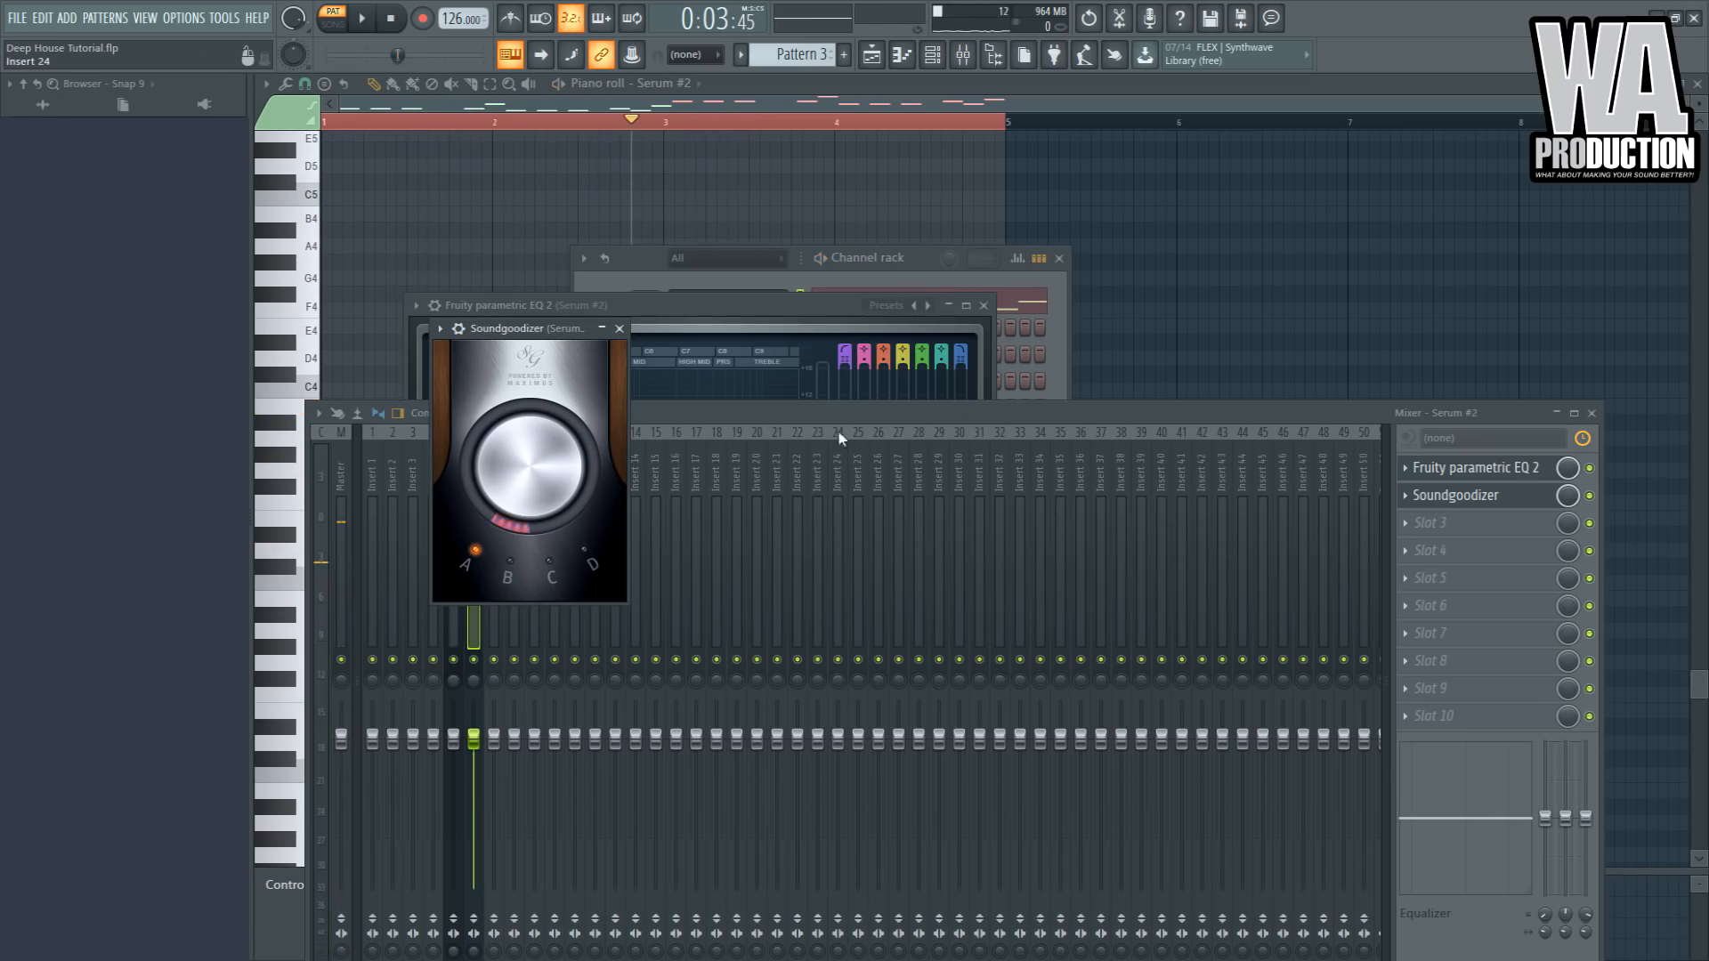
# - Arrange the playlist with Pattern 2 on Track 2 starting at bar 1 under the Track 1 clip
pyautogui.click(839, 413)
pyautogui.click(824, 283)
pyautogui.click(870, 59)
pyautogui.moveTo(806, 186); pyautogui.dragTo(542, 140)
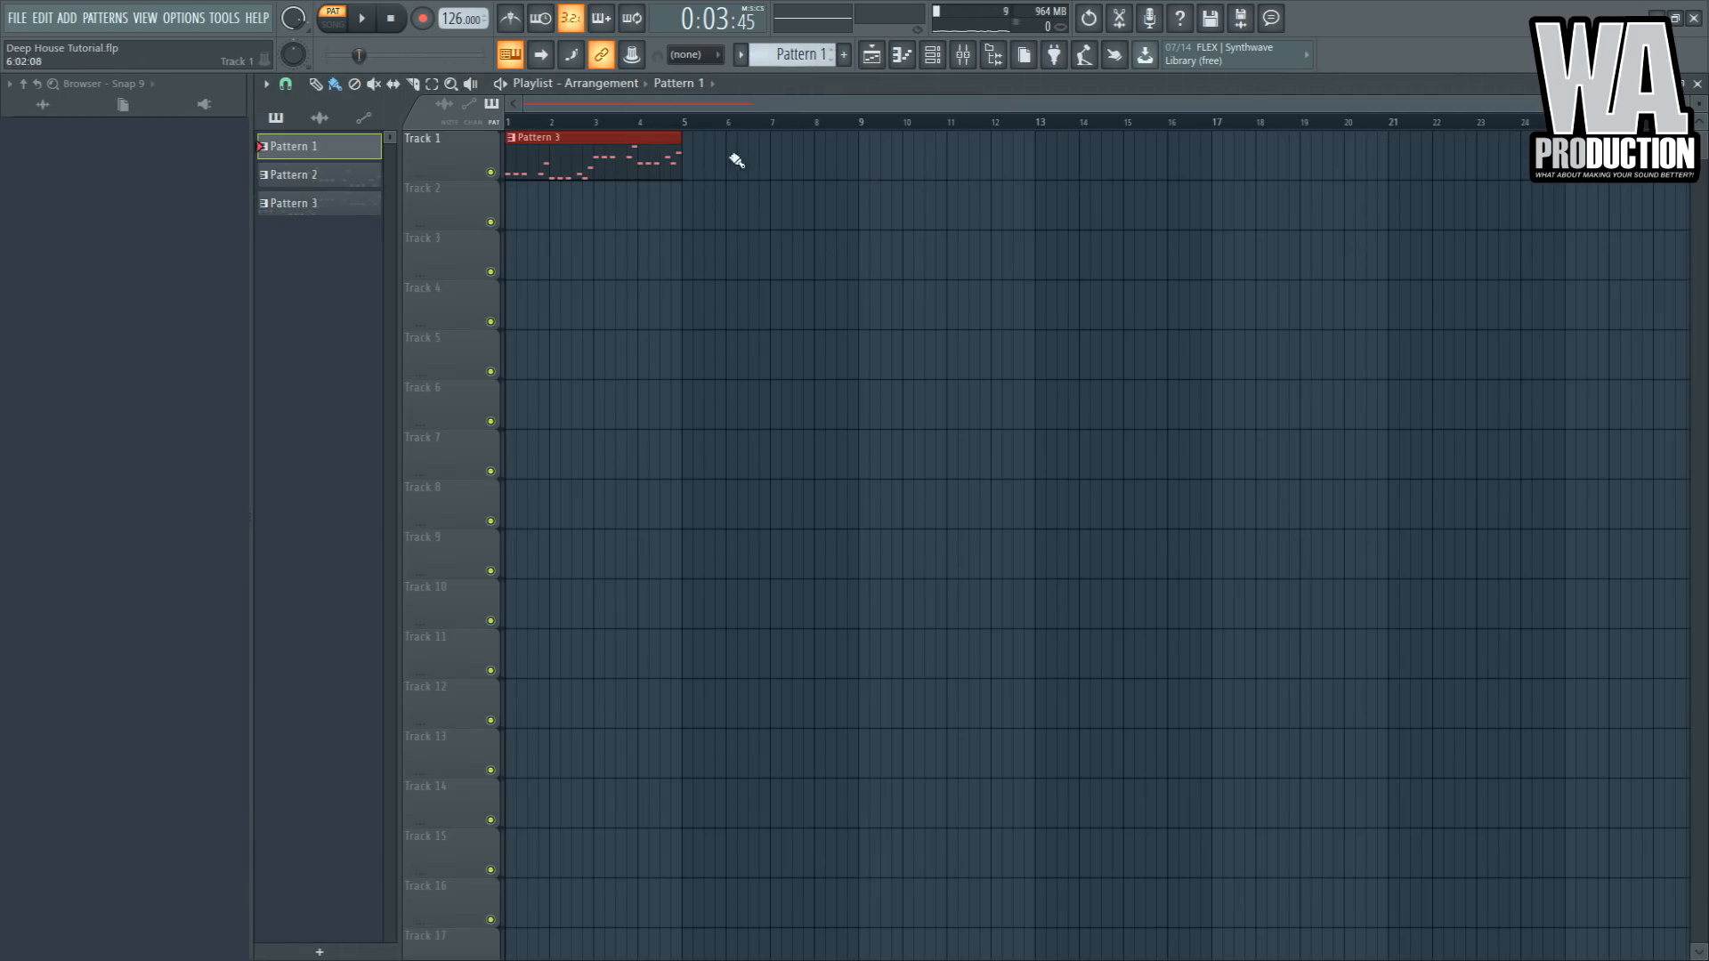
pyautogui.click(599, 200)
pyautogui.rightClick(672, 211)
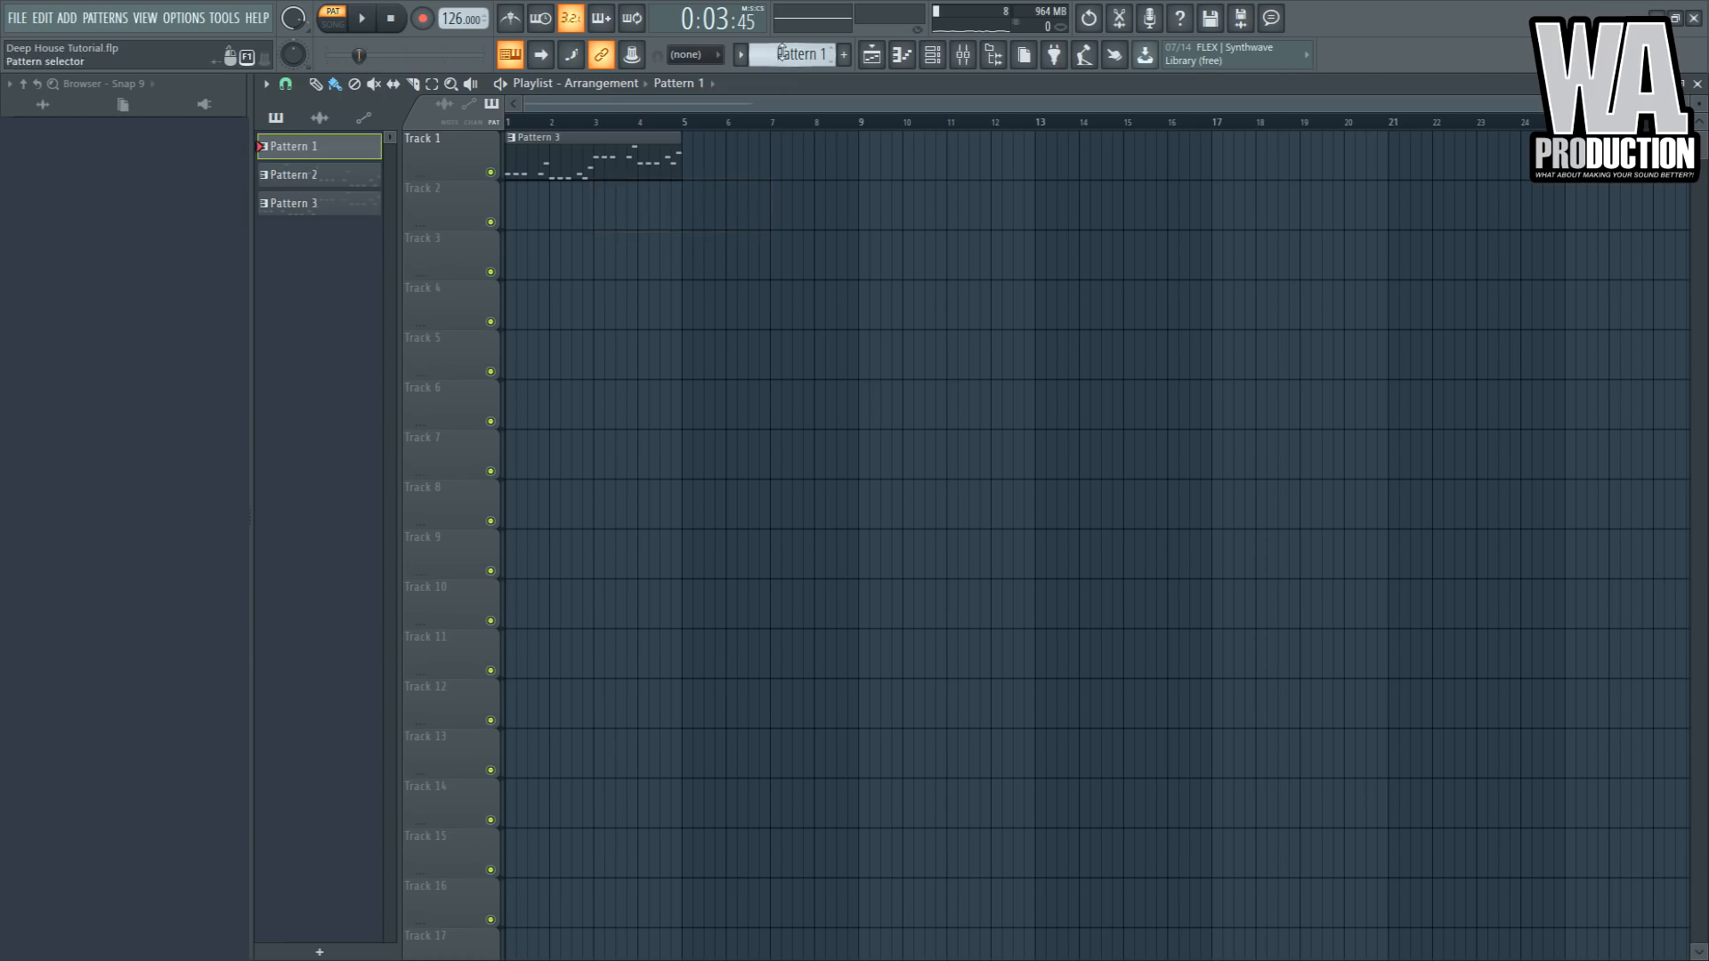
pyautogui.moveTo(559, 214); pyautogui.dragTo(516, 211)
pyautogui.press('space')
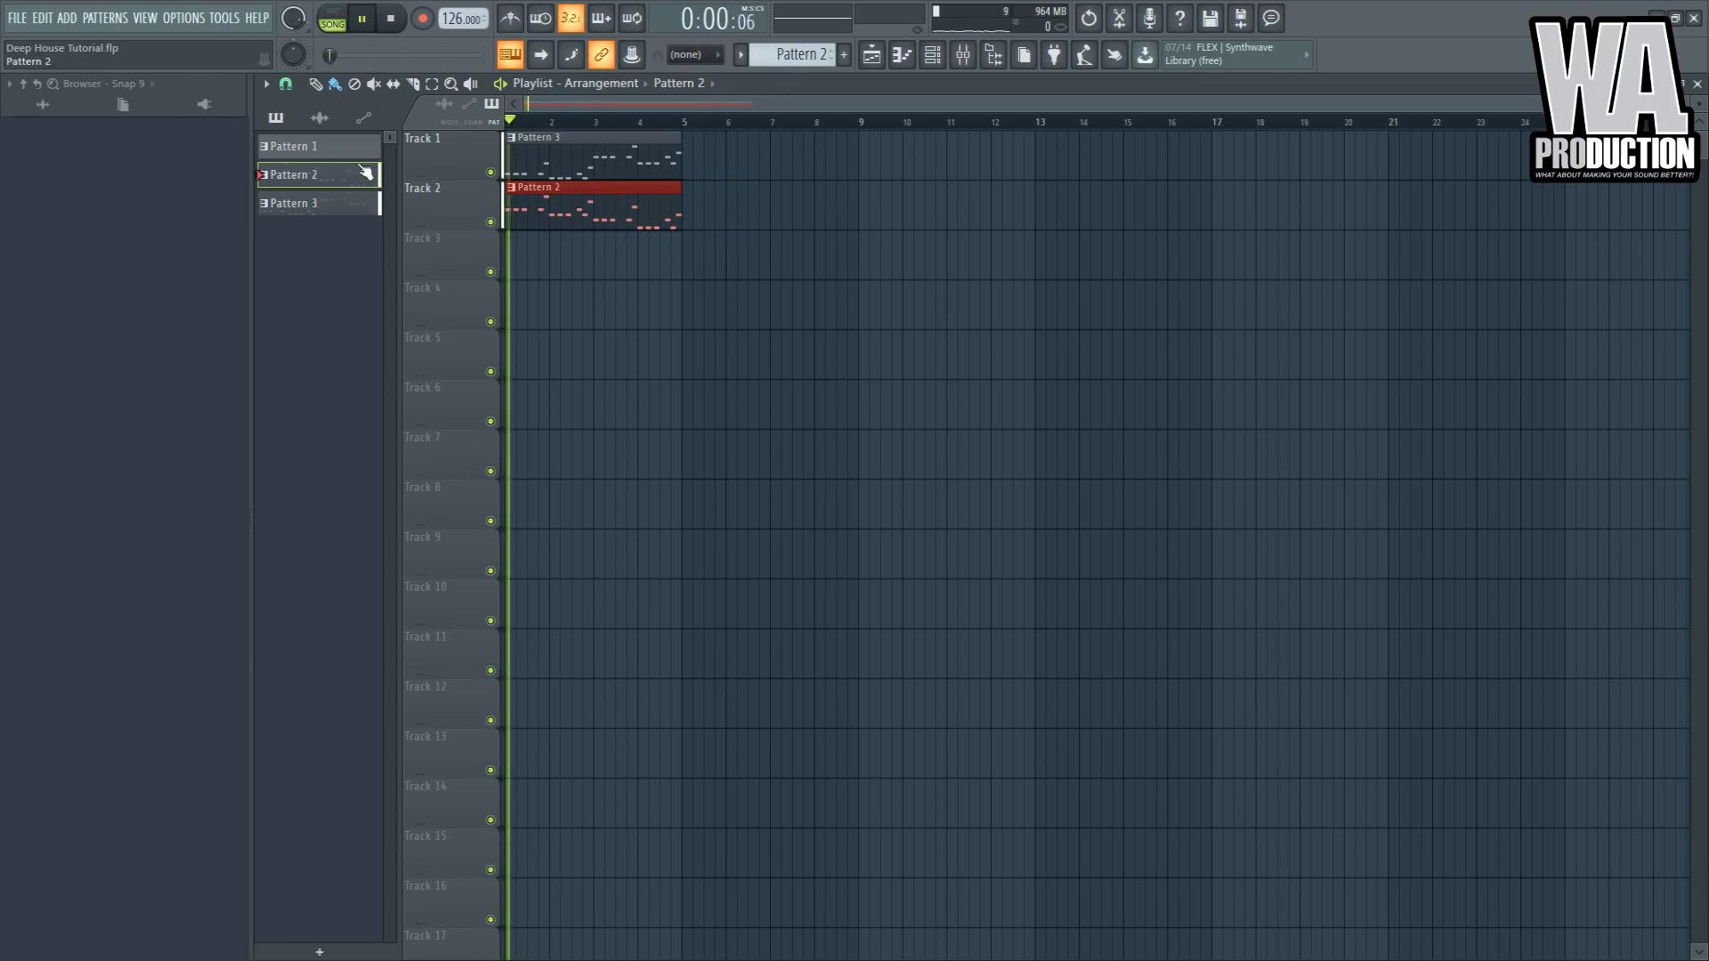
# - Lower the sub bass insert's volume fader in the mixer
pyautogui.click(963, 55)
pyautogui.moveTo(478, 739); pyautogui.dragTo(483, 787)
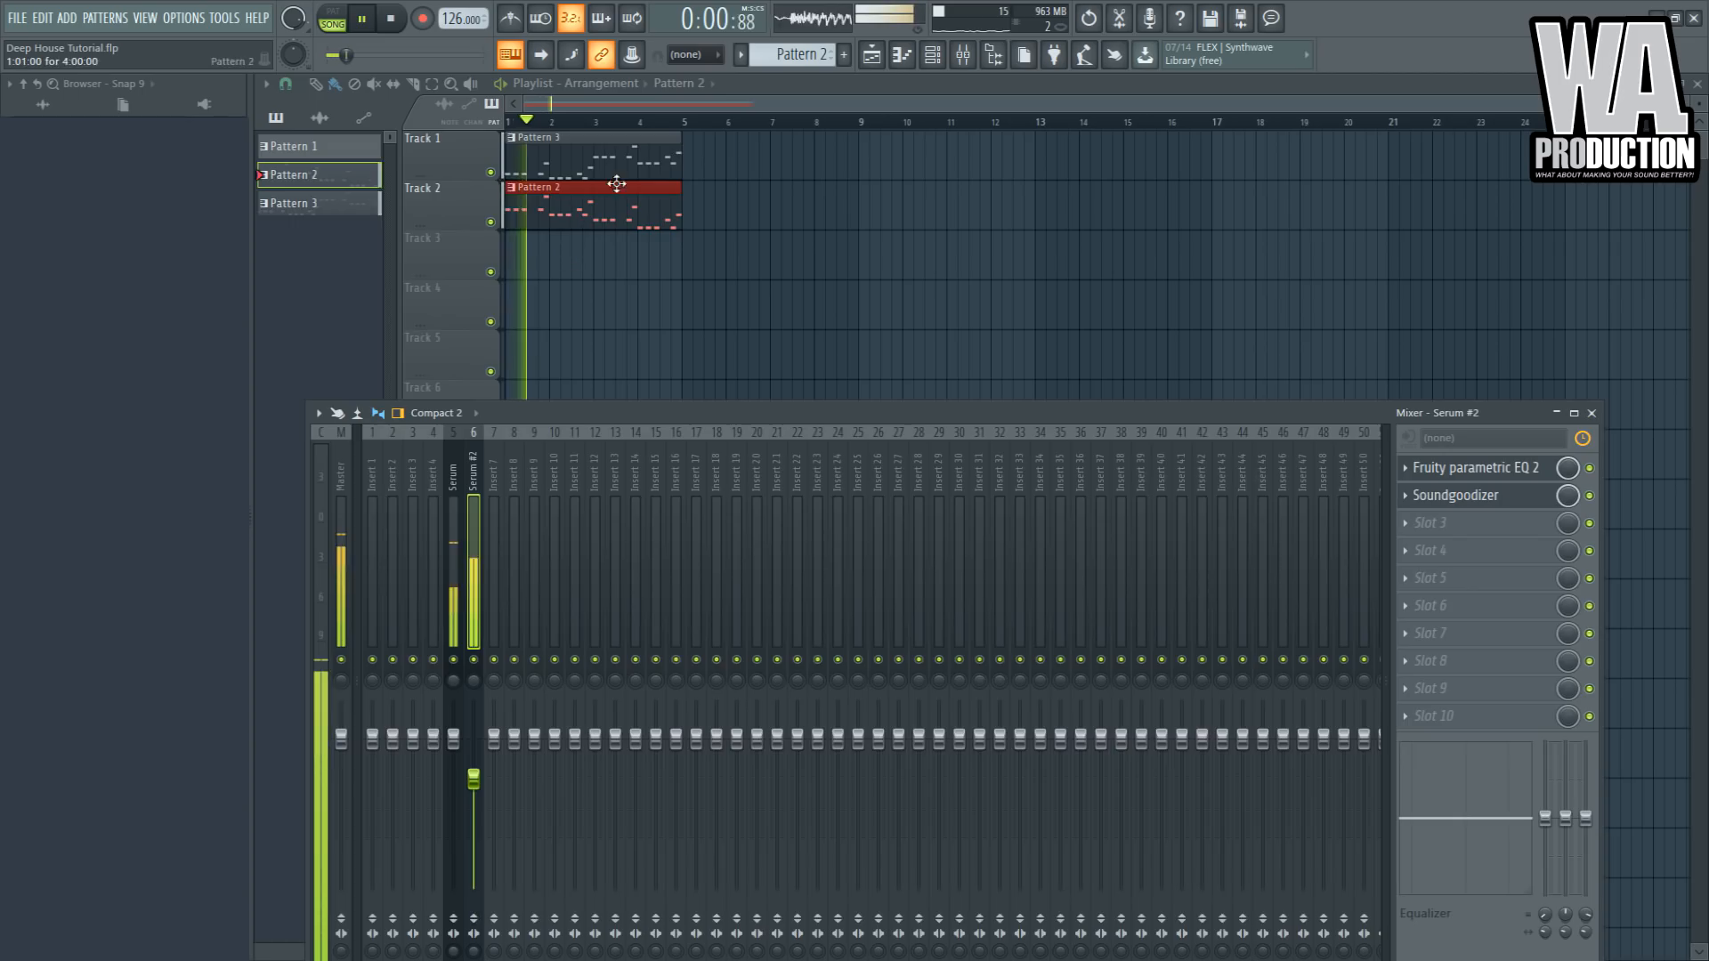
# - Open the Pattern 2 Serum piano roll and transpose the selected notes up one octave
pyautogui.click(599, 211)
pyautogui.doubleClick(599, 211)
pyautogui.moveTo(703, 169); pyautogui.dragTo(451, 332)
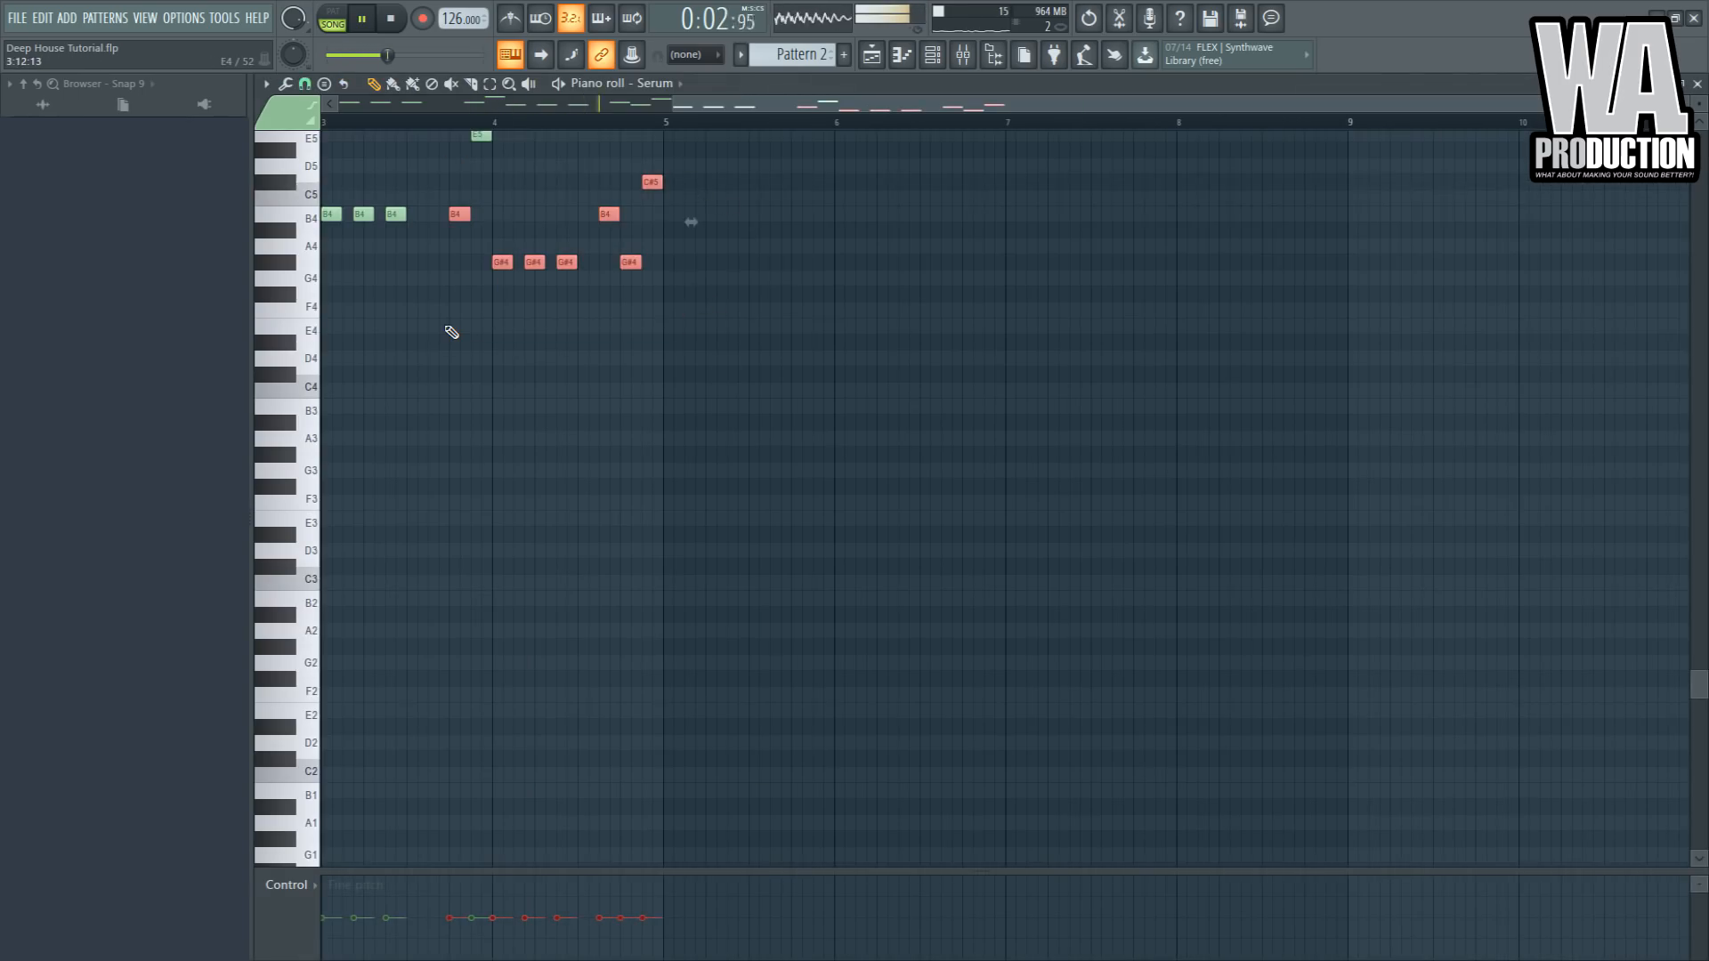
pyautogui.hotkey('ctrl', 'Up')
pyautogui.scroll(6, 524, 320)
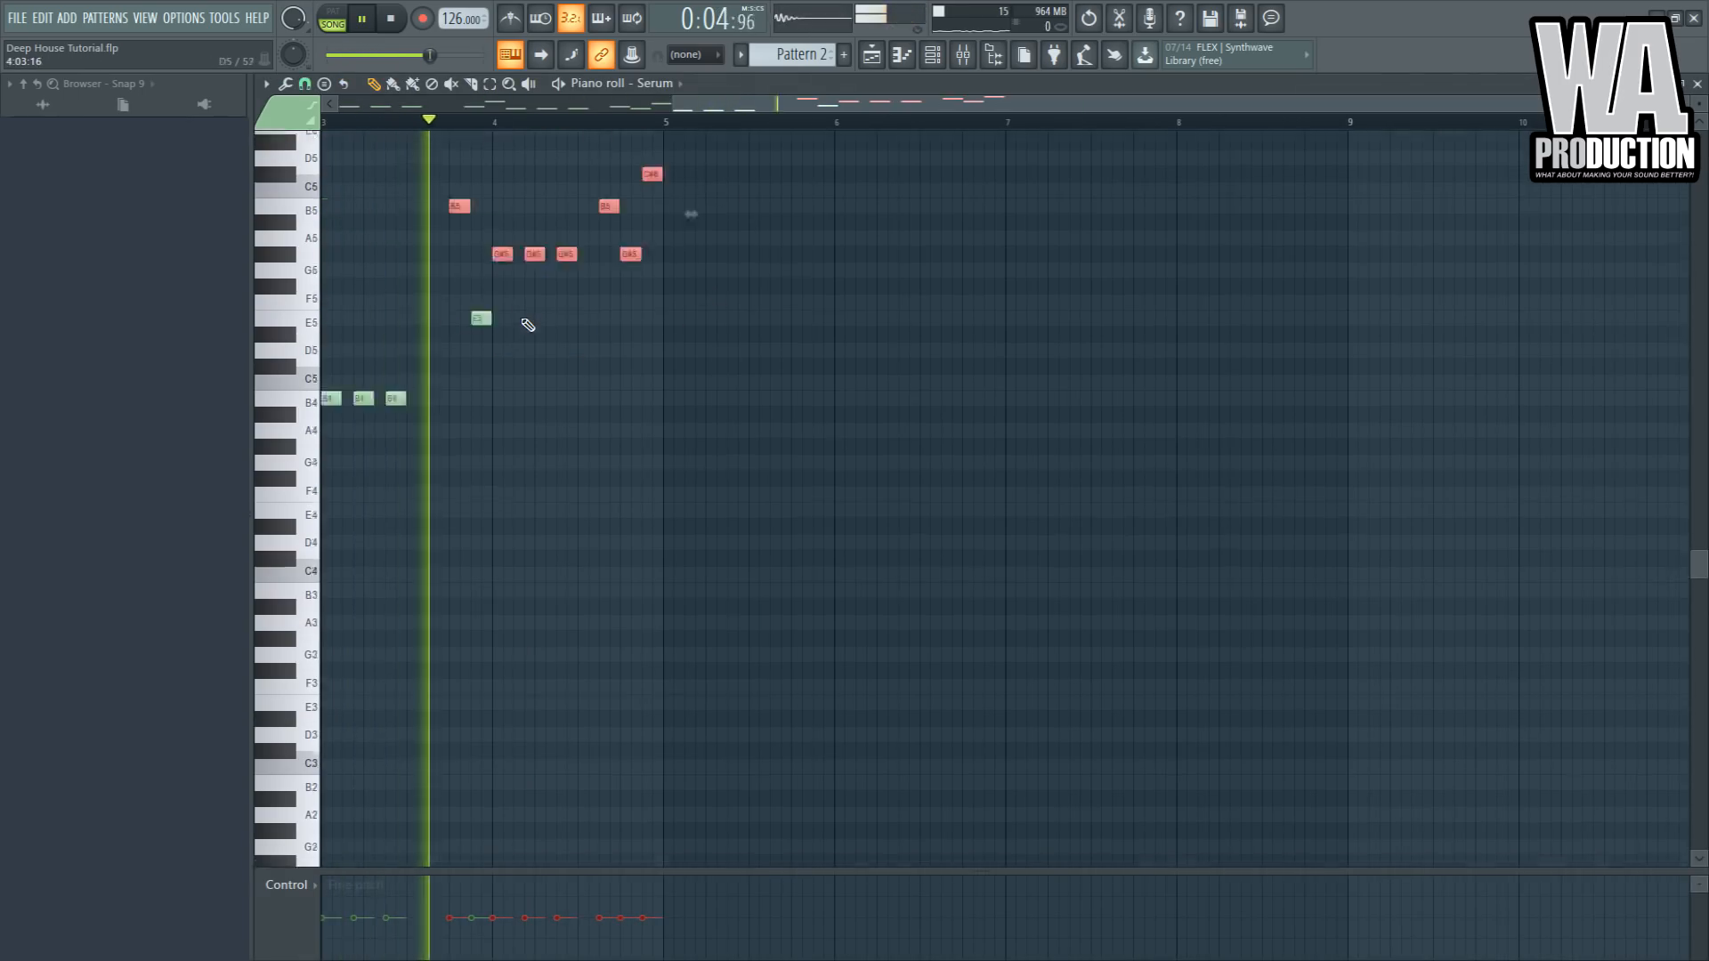
# - Select the lower notes from bar 3 onward and raise them one octave
pyautogui.rightClick(557, 274)
pyautogui.click(458, 310)
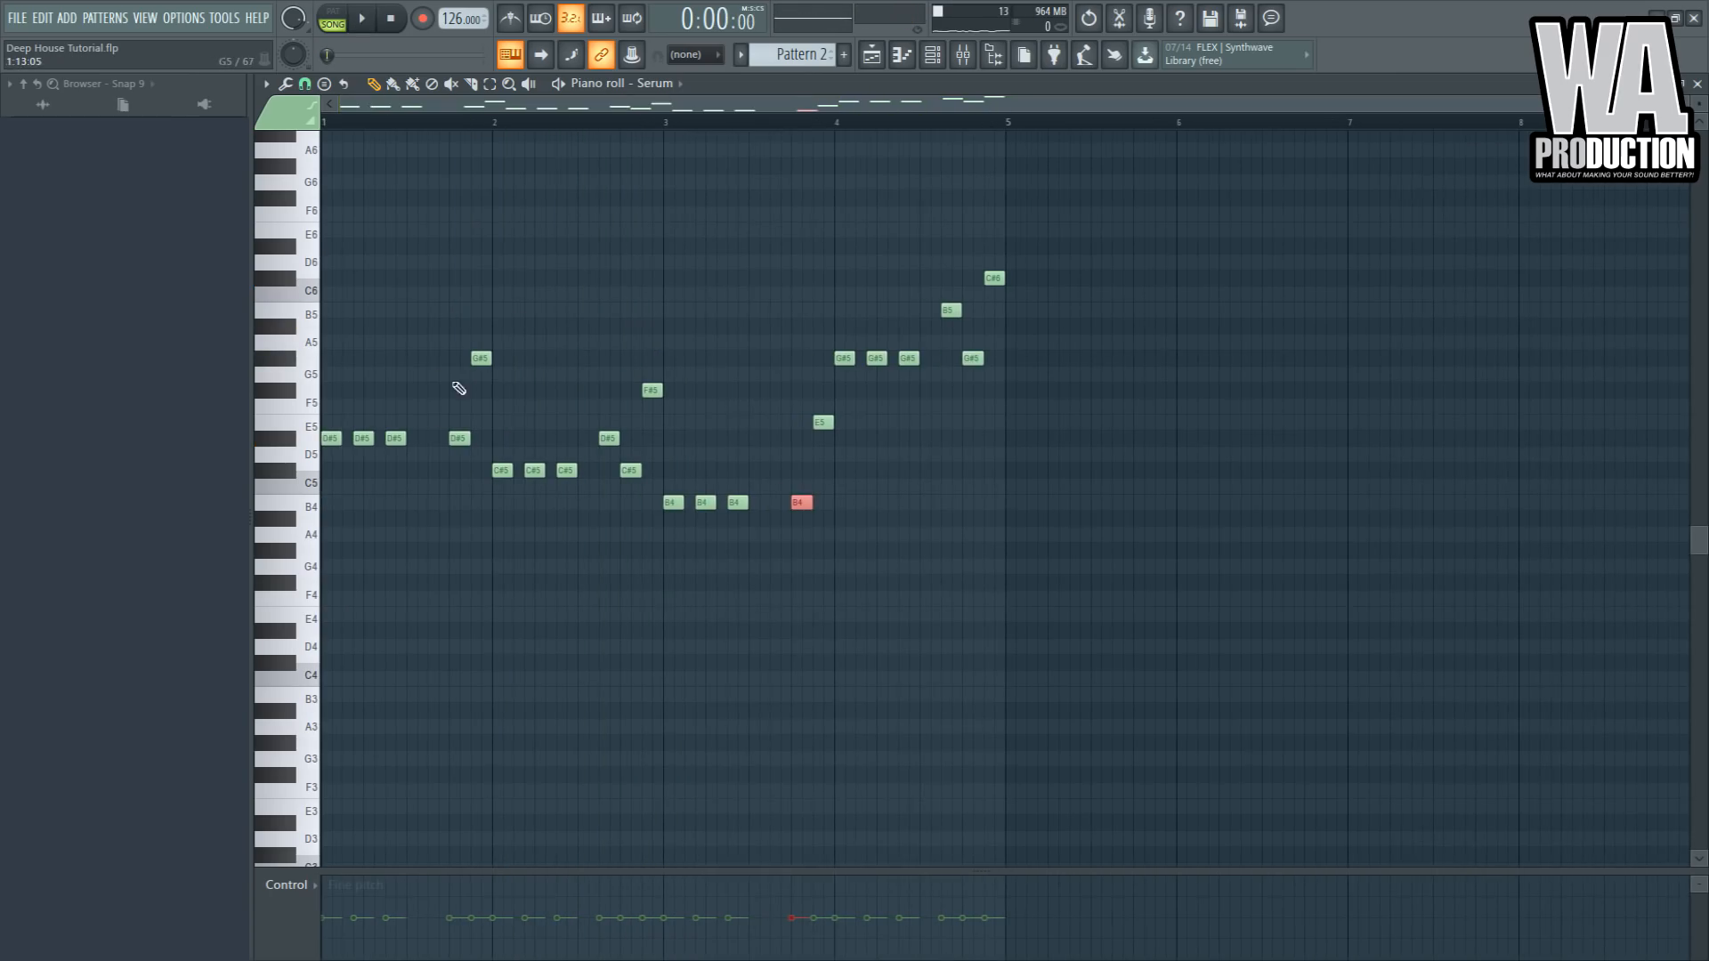
pyautogui.moveTo(848, 399); pyautogui.dragTo(648, 561)
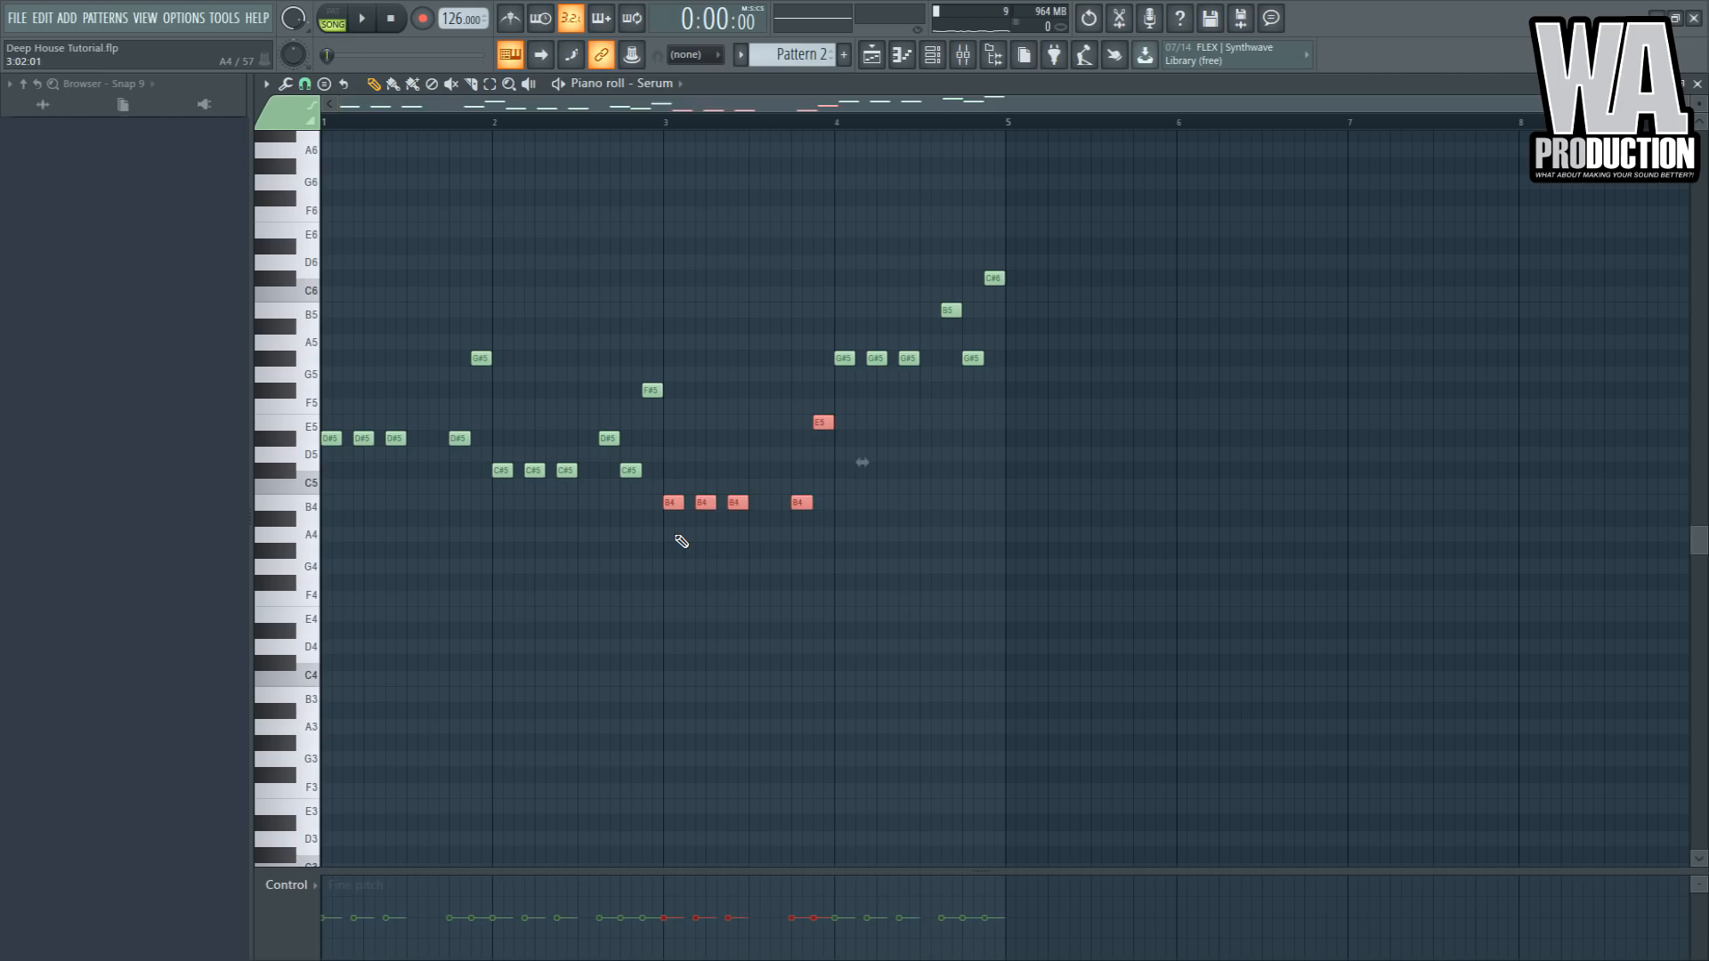
pyautogui.hotkey('ctrl', 'Up')
# - Play back the arrangement from the start in the playlist
pyautogui.click(623, 126)
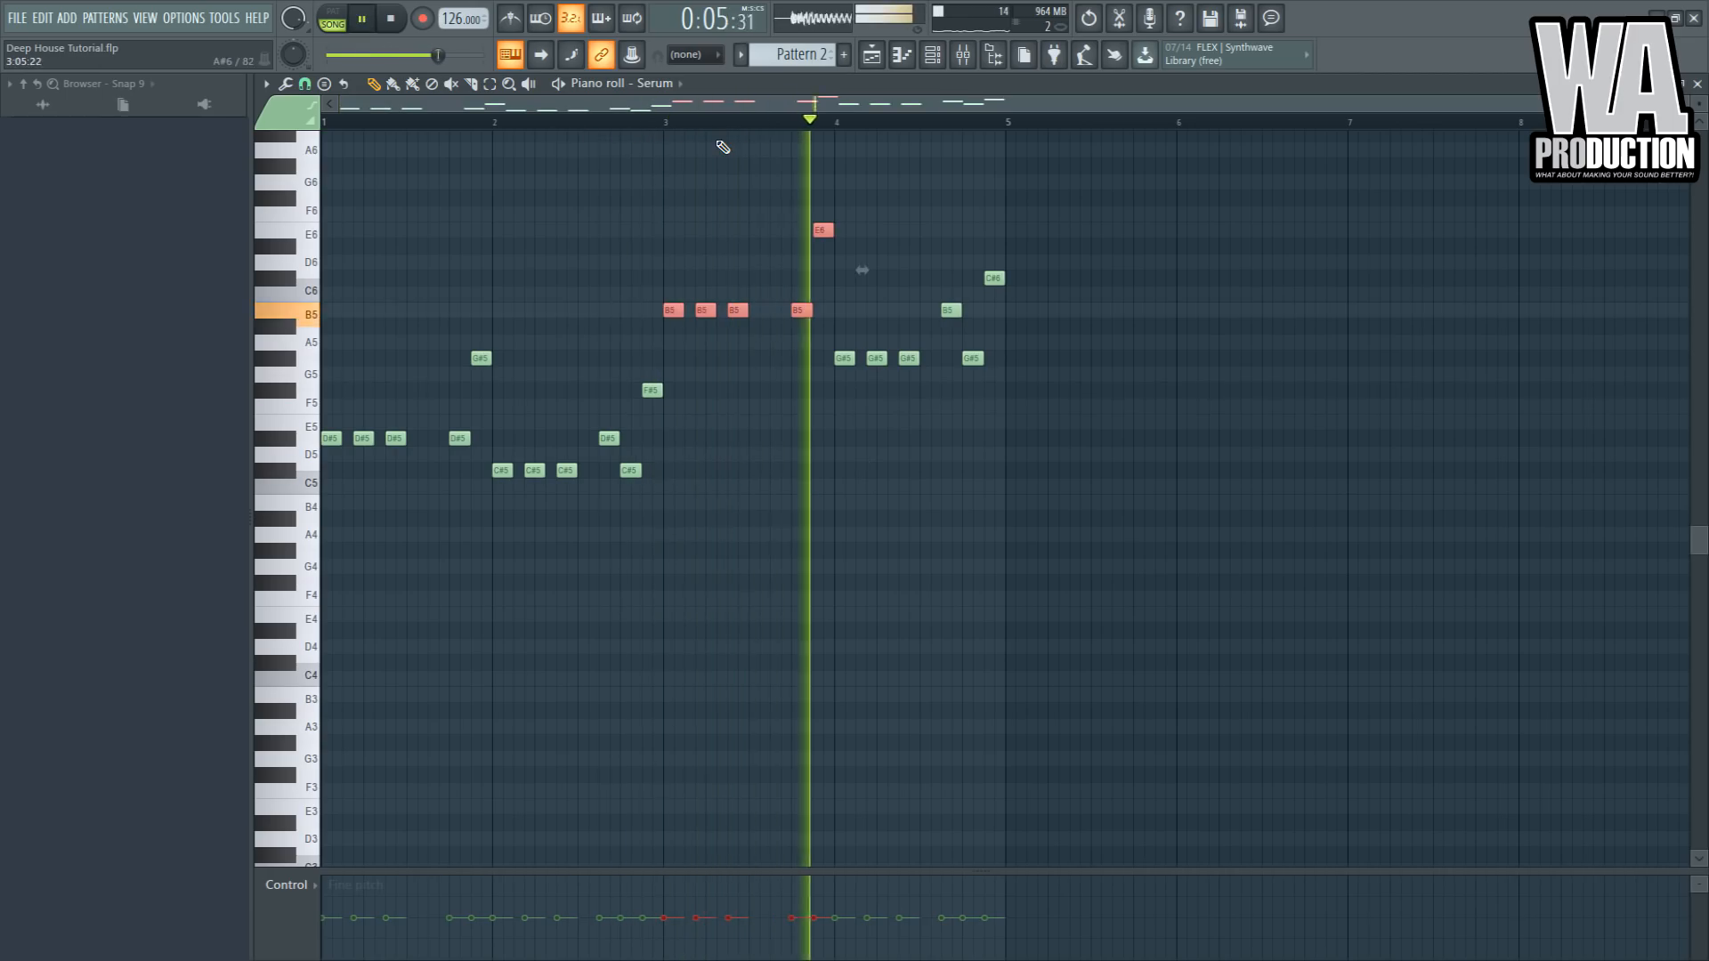
pyautogui.keyDown('ctrl'); pyautogui.click(981, 206); pyautogui.keyUp('ctrl')
pyautogui.click(876, 58)
pyautogui.press('space')
pyautogui.press('space')
pyautogui.click(509, 123)
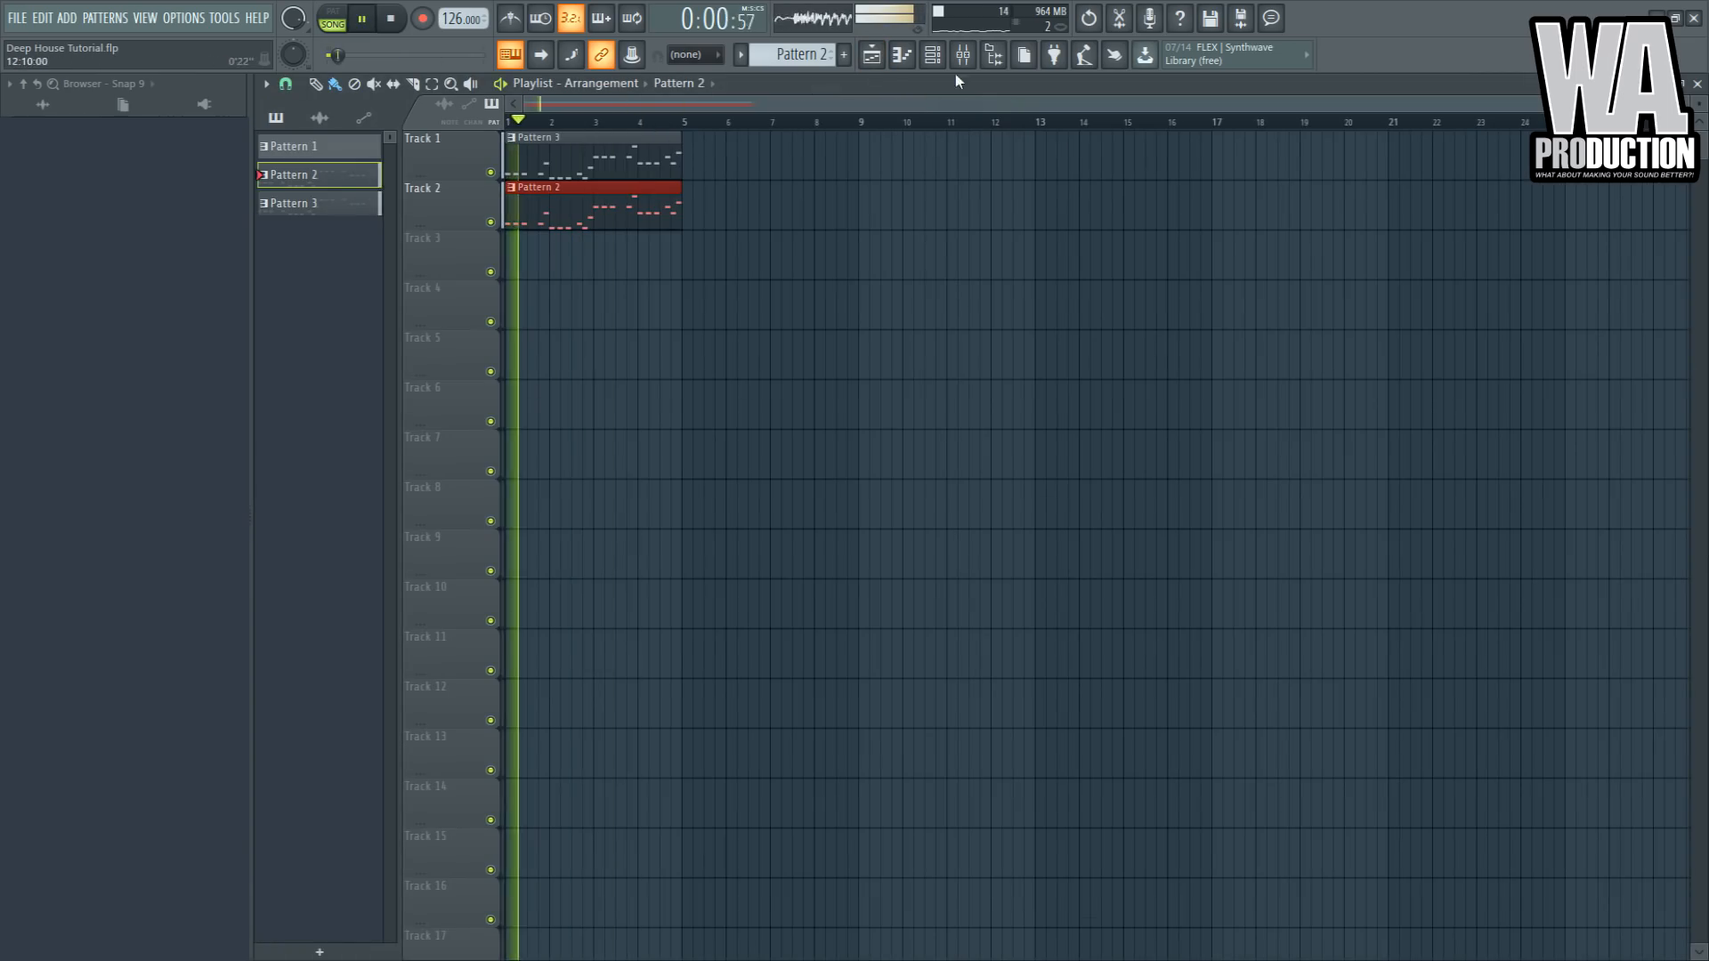
# - Solo the sub bass insert to audition it and lower its volume fader slightly
pyautogui.click(962, 56)
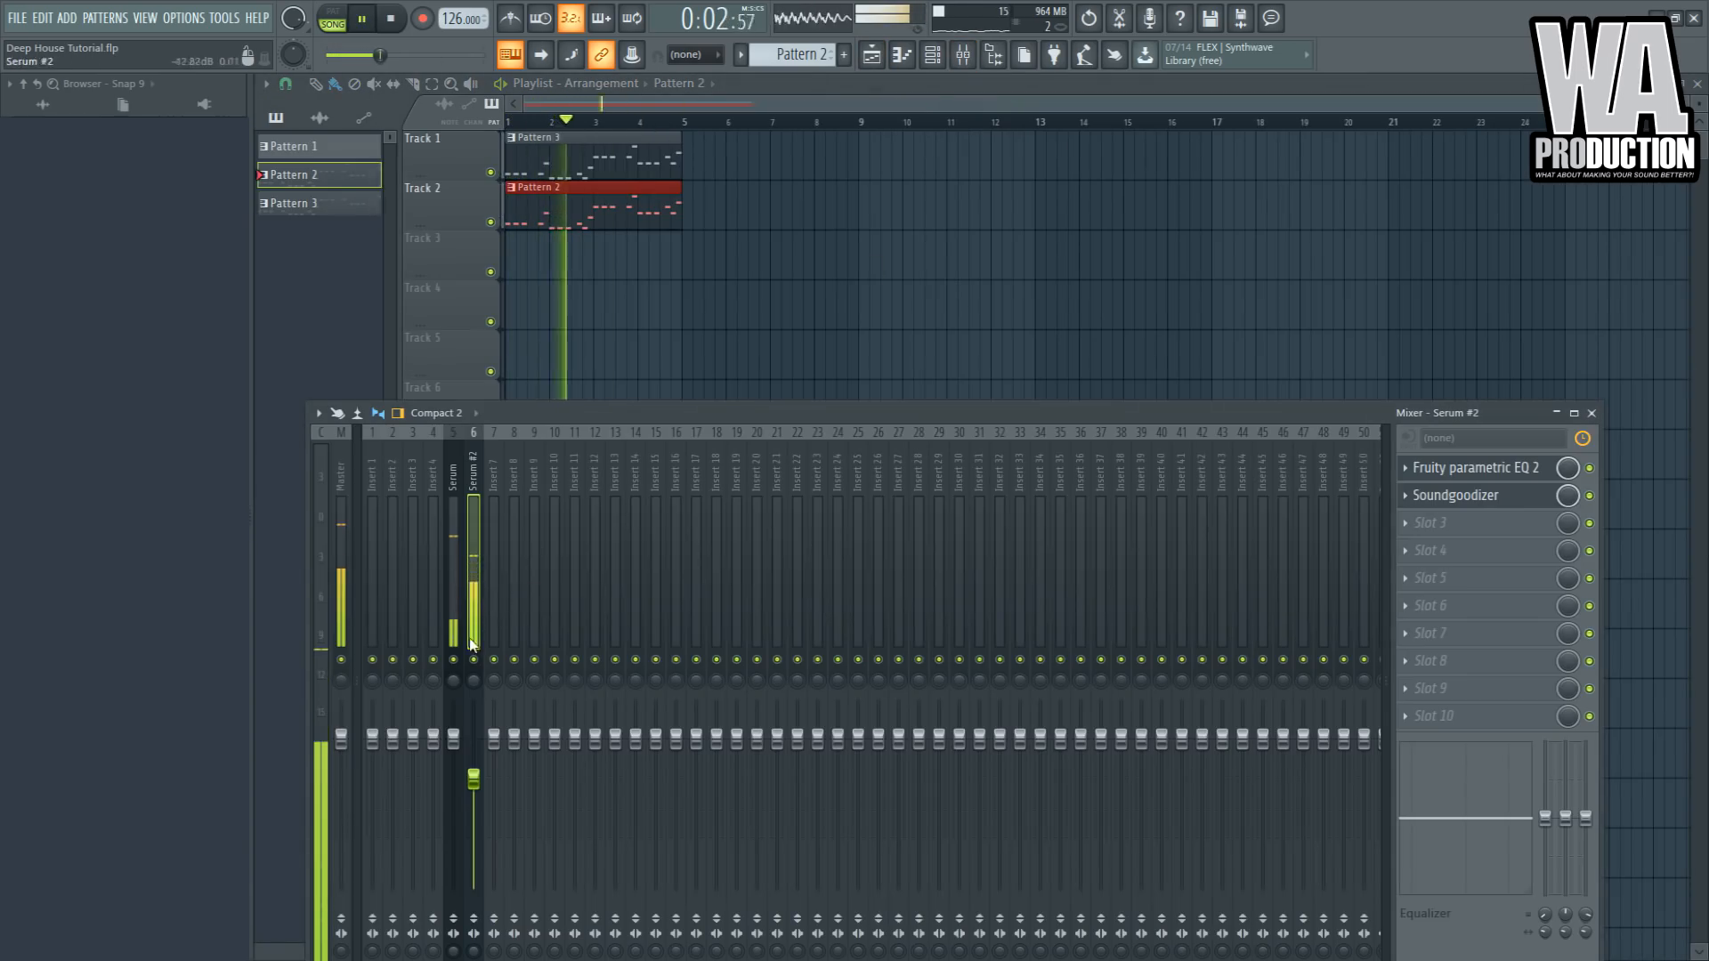
pyautogui.rightClick(475, 660)
pyautogui.rightClick(475, 661)
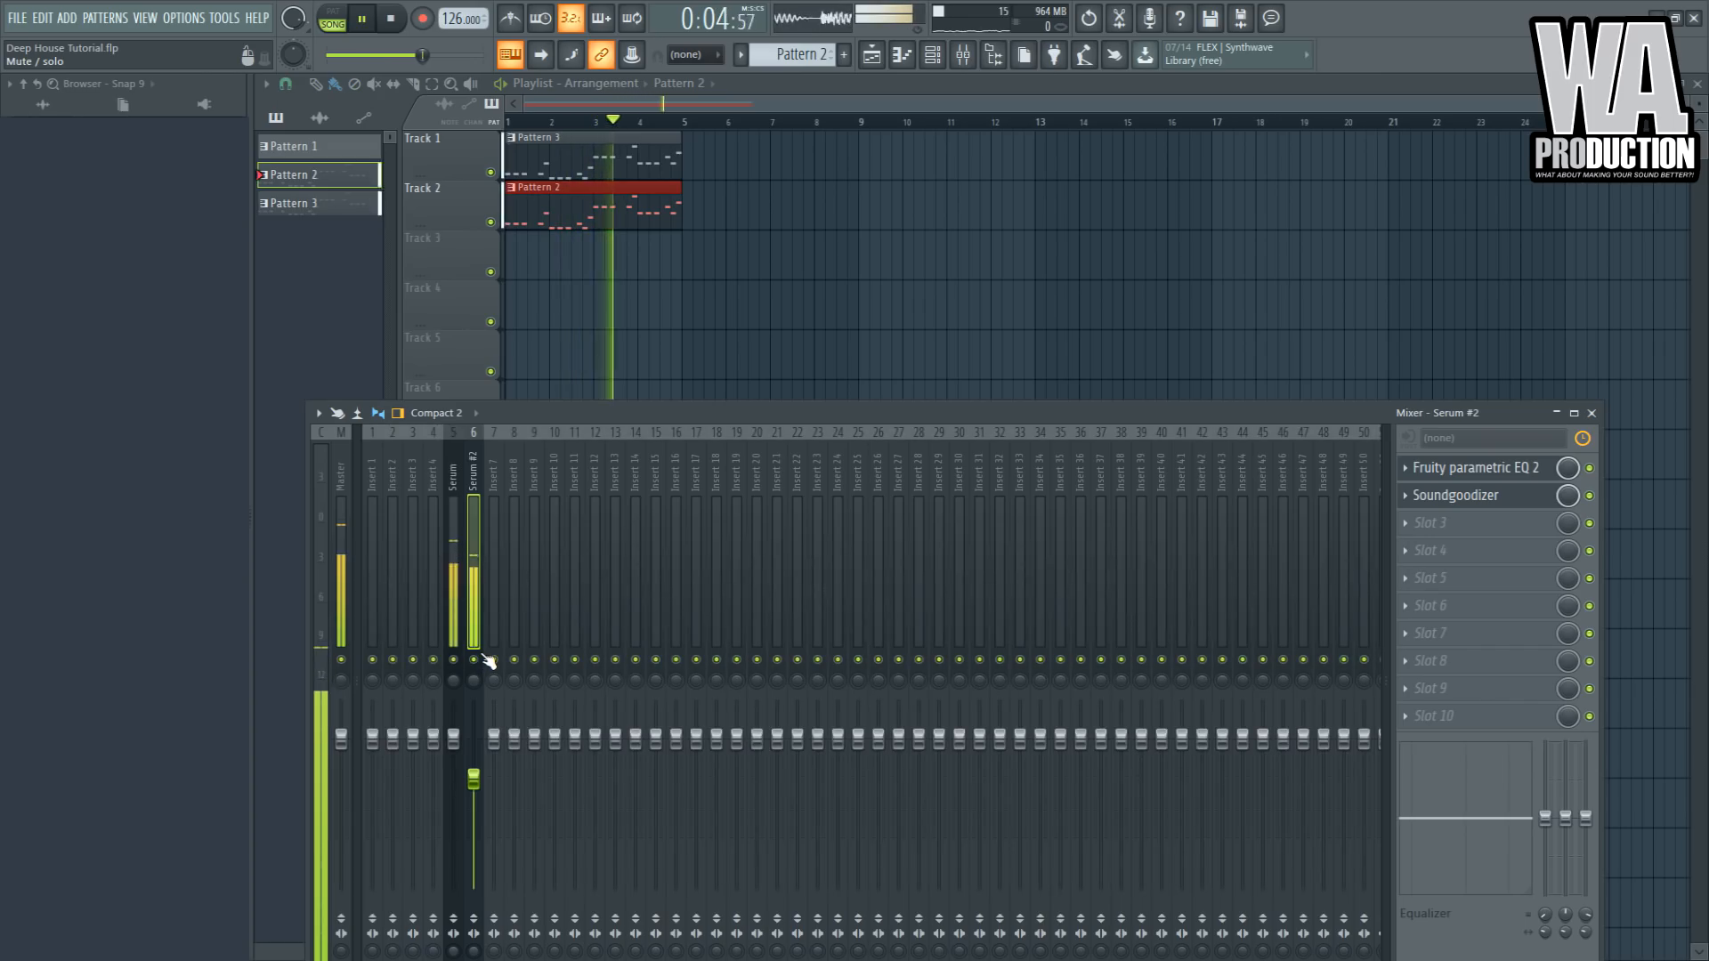
pyautogui.moveTo(474, 779); pyautogui.dragTo(474, 799)
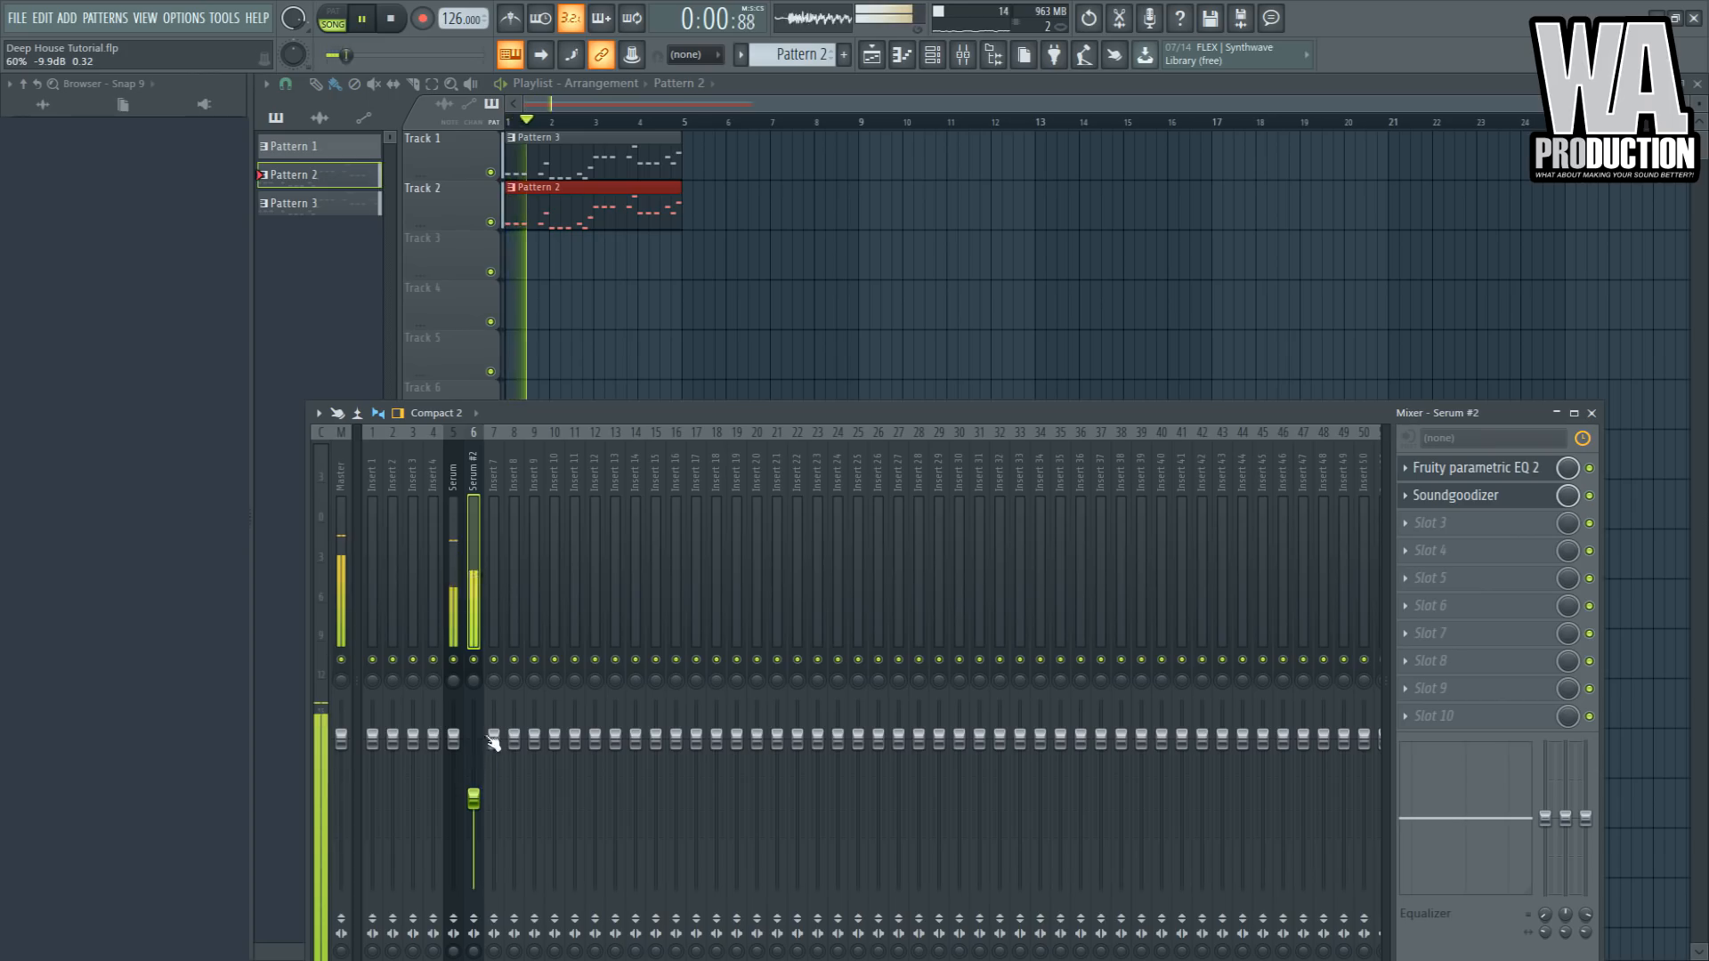
pyautogui.press('space')
# - Rename mixer insert 5 to Bass and insert 6 to Sub
pyautogui.moveTo(573, 413); pyautogui.dragTo(620, 329)
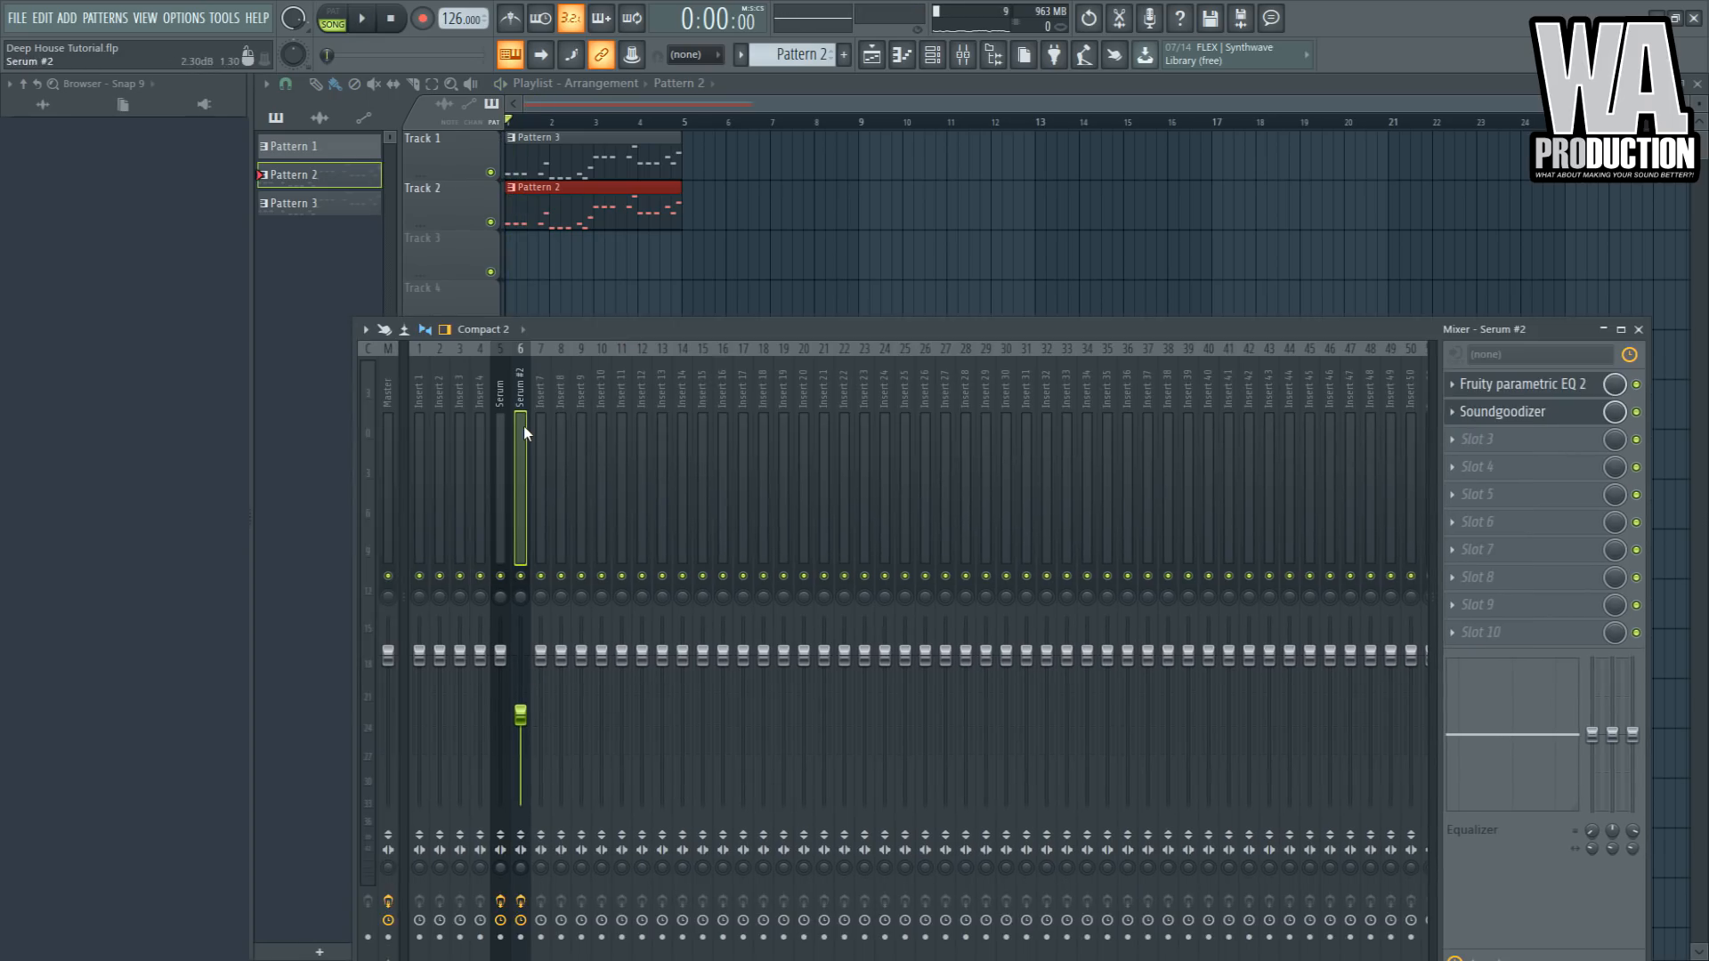
pyautogui.click(501, 424)
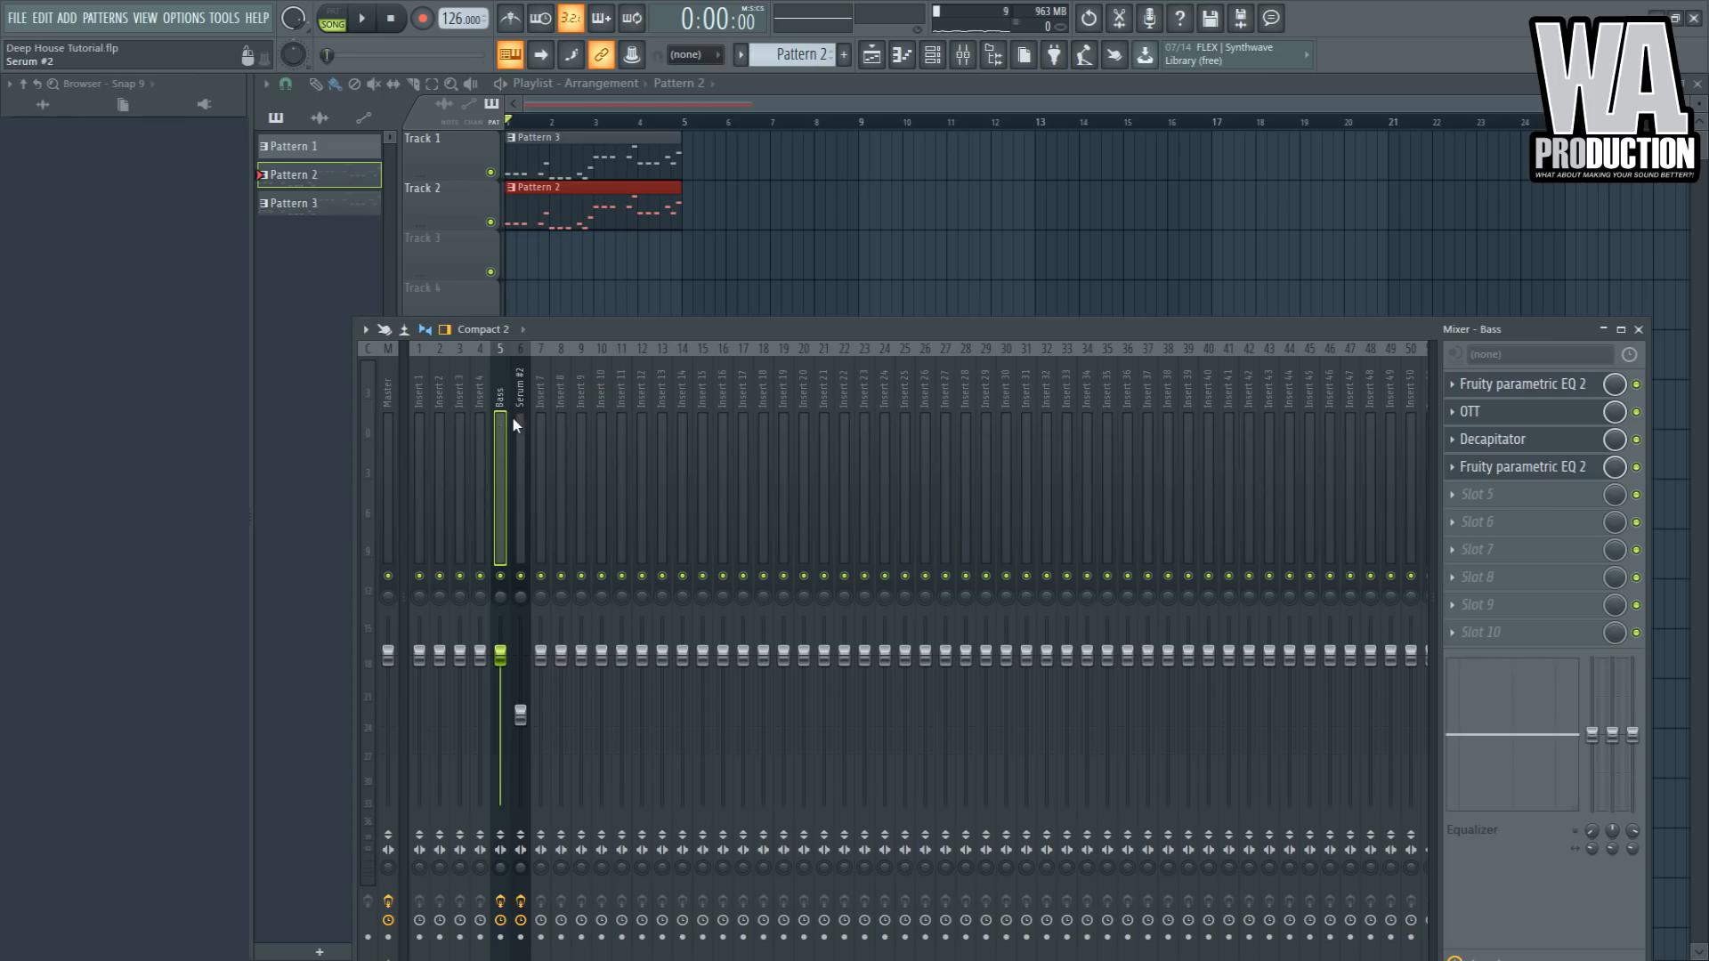
pyautogui.click(514, 418)
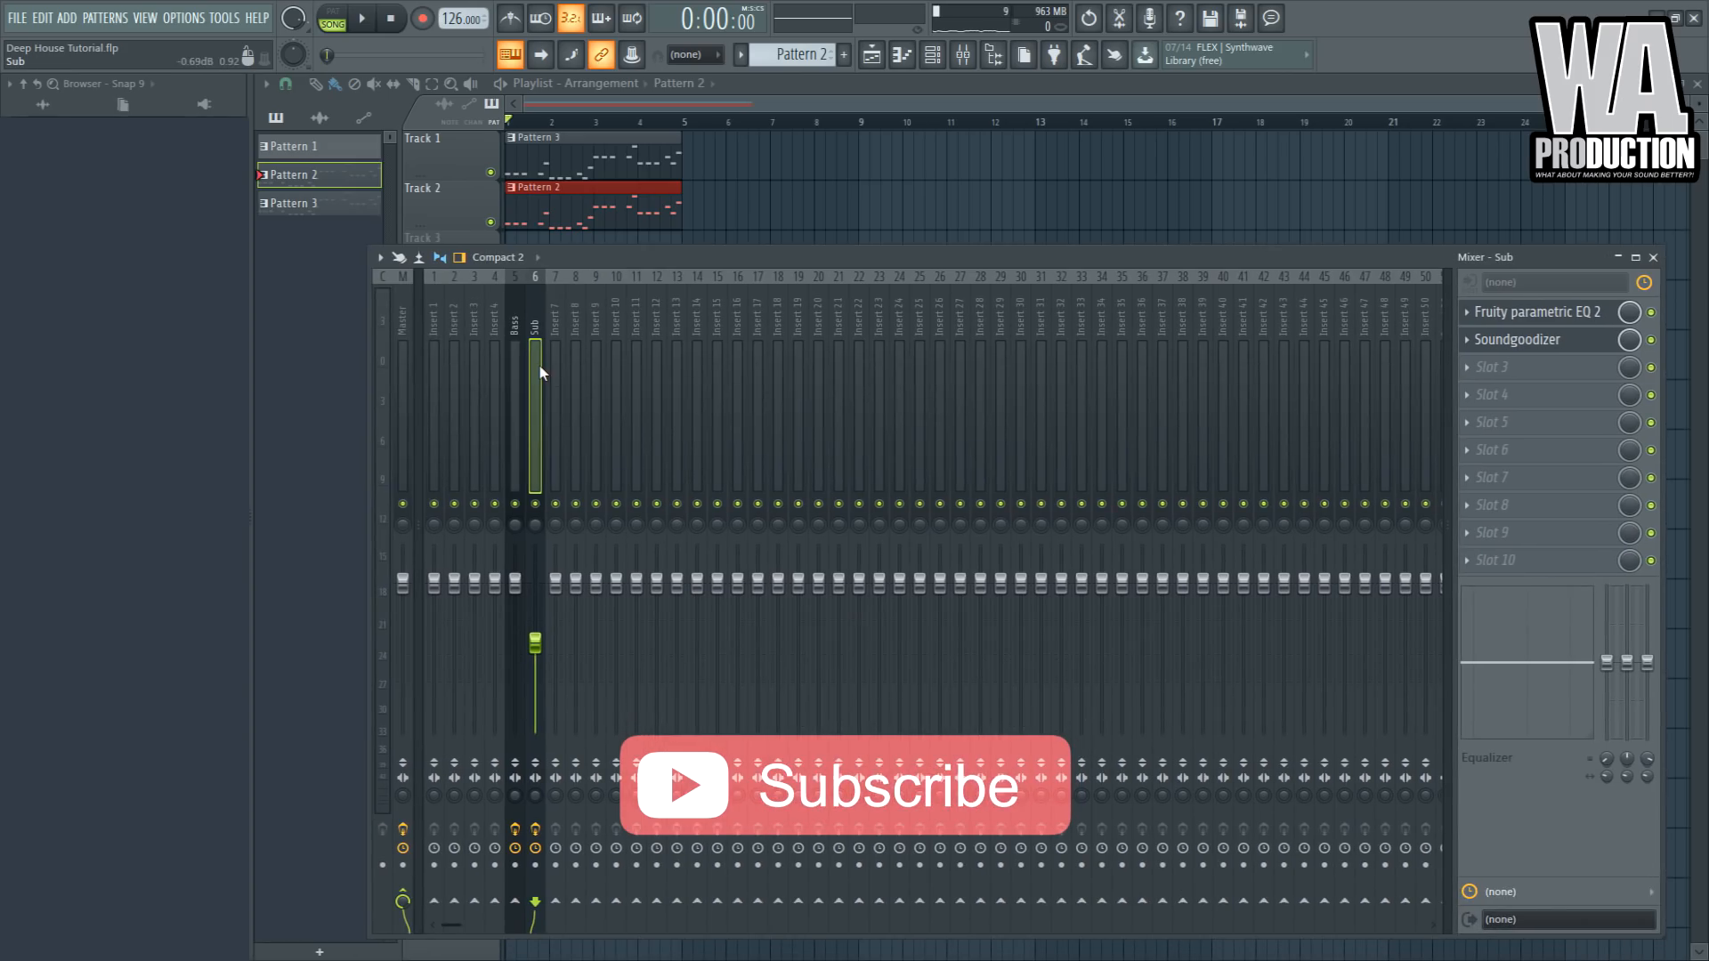
# - Route the Sub insert to mixer insert 7 and select insert 7 as the sidechain bus
pyautogui.keyDown('ctrl'); pyautogui.click(519, 383); pyautogui.keyUp('ctrl')
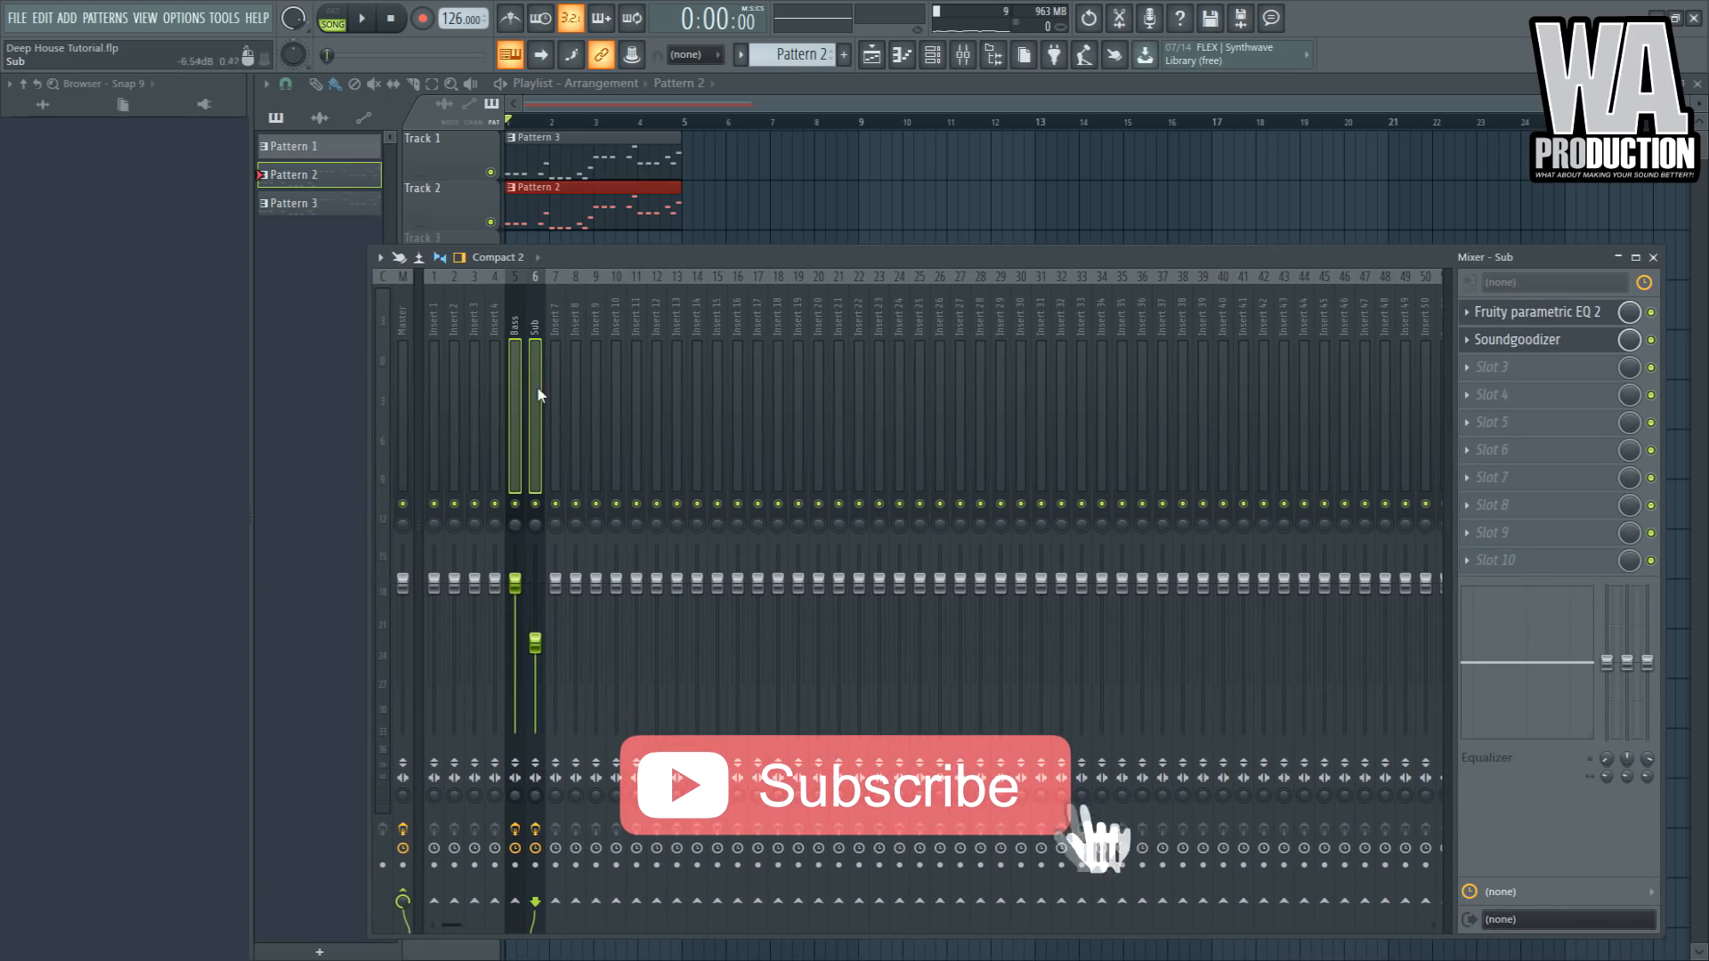
pyautogui.moveTo(602, 260); pyautogui.dragTo(646, 208)
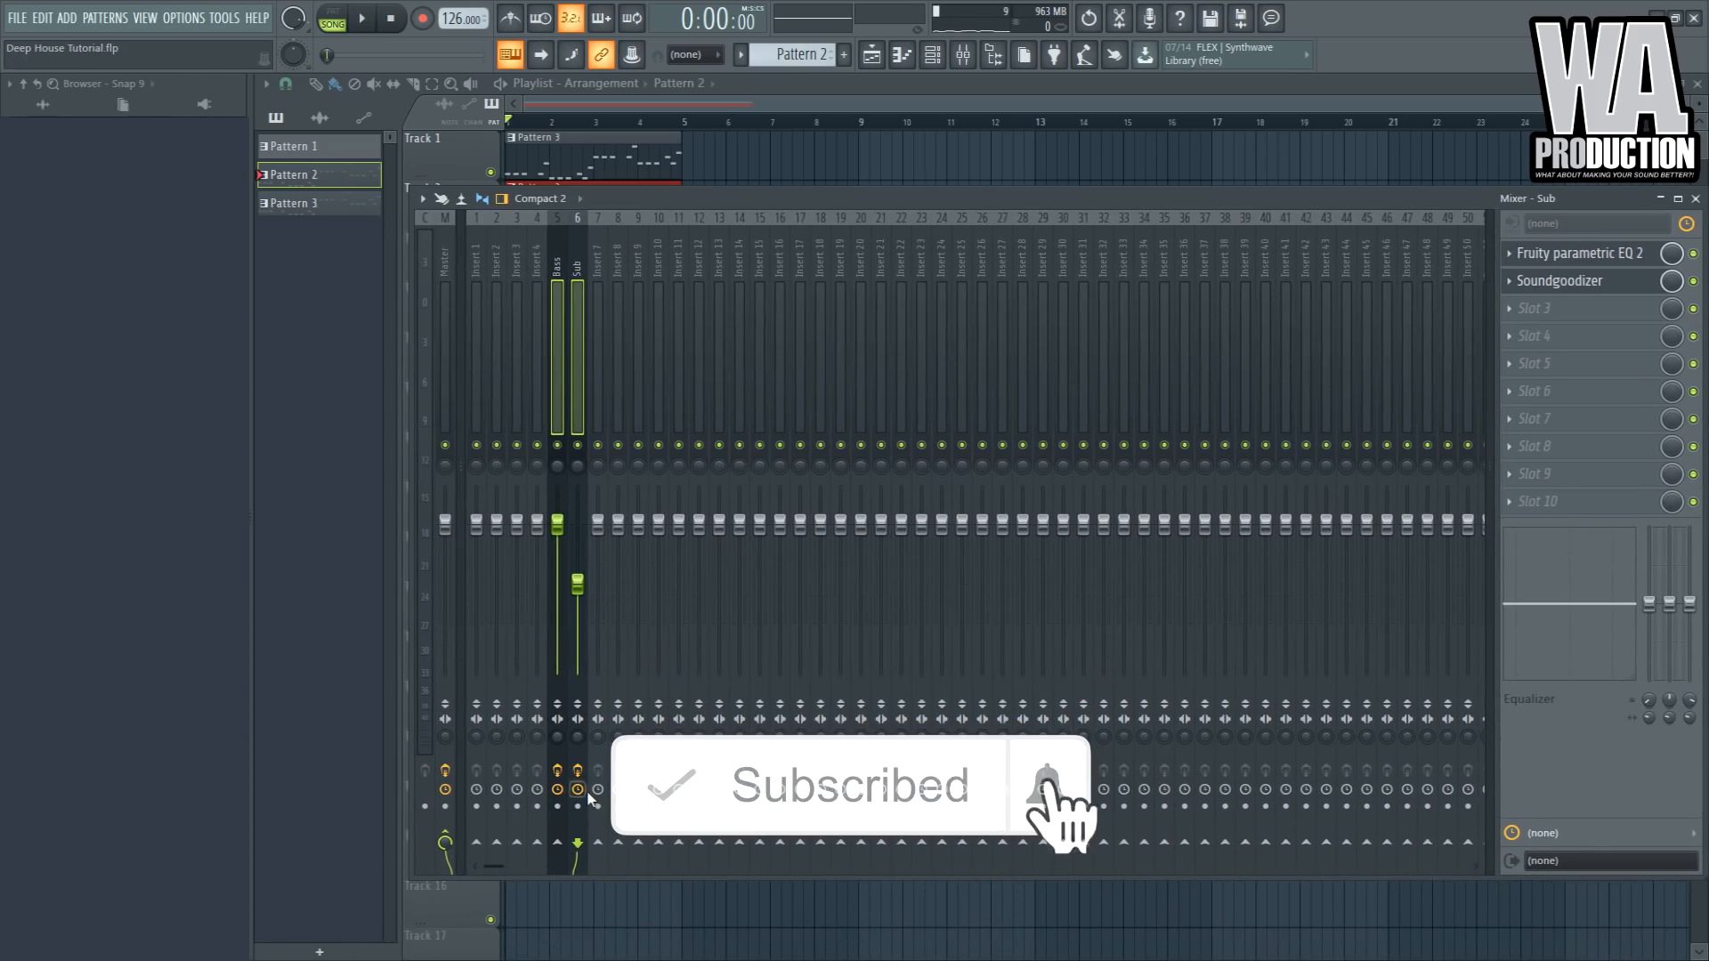
pyautogui.click(597, 842)
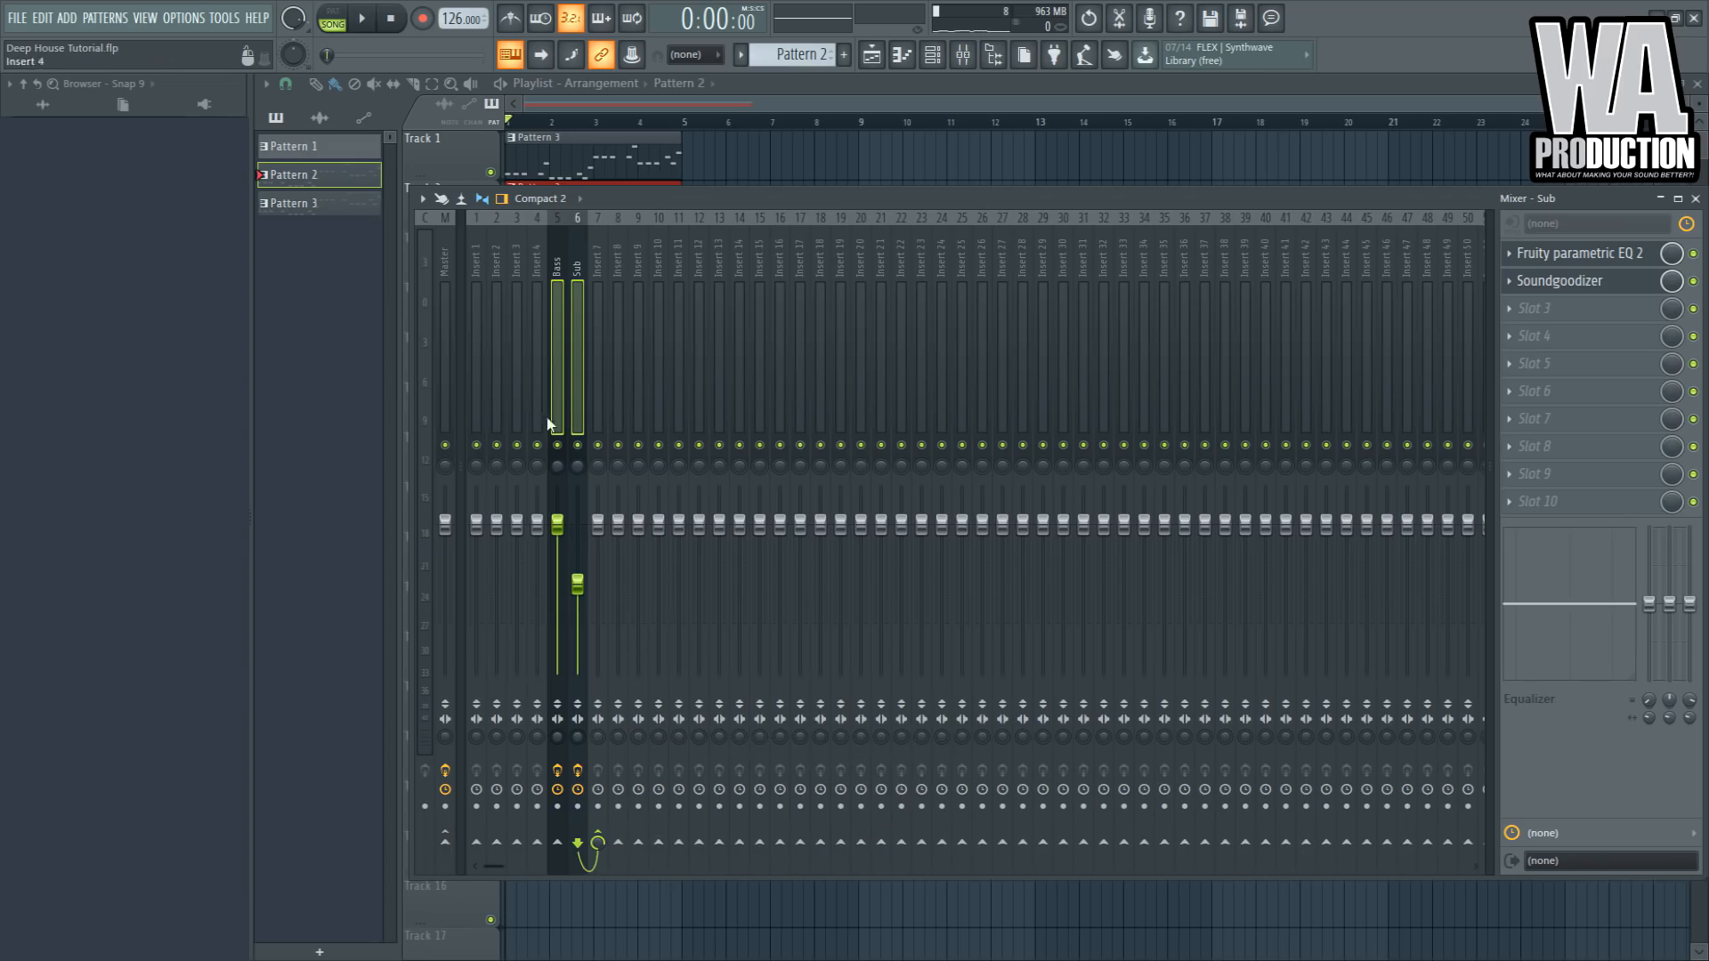
pyautogui.click(568, 383)
pyautogui.click(599, 391)
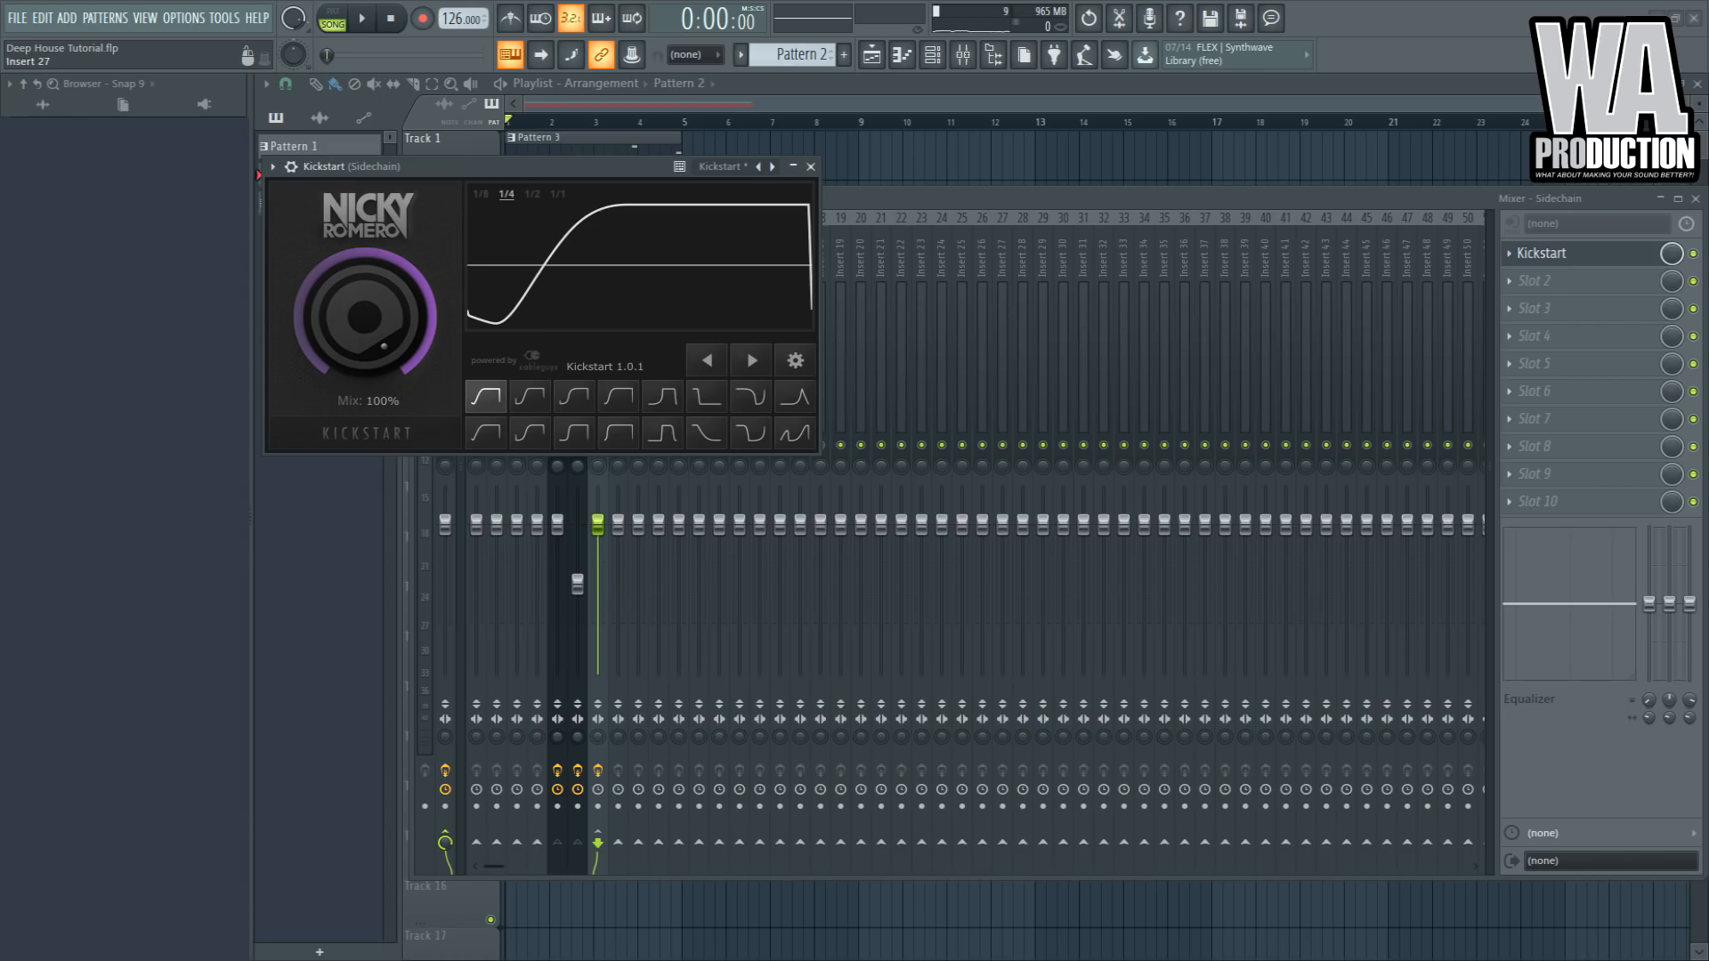
# - Start playback and move Kickstart down to the second effect slot of the Sidechain insert
pyautogui.moveTo(996, 202); pyautogui.dragTo(1023, 198)
pyautogui.press('space')
pyautogui.click(1535, 250)
pyautogui.moveTo(1584, 250); pyautogui.dragTo(1584, 277)
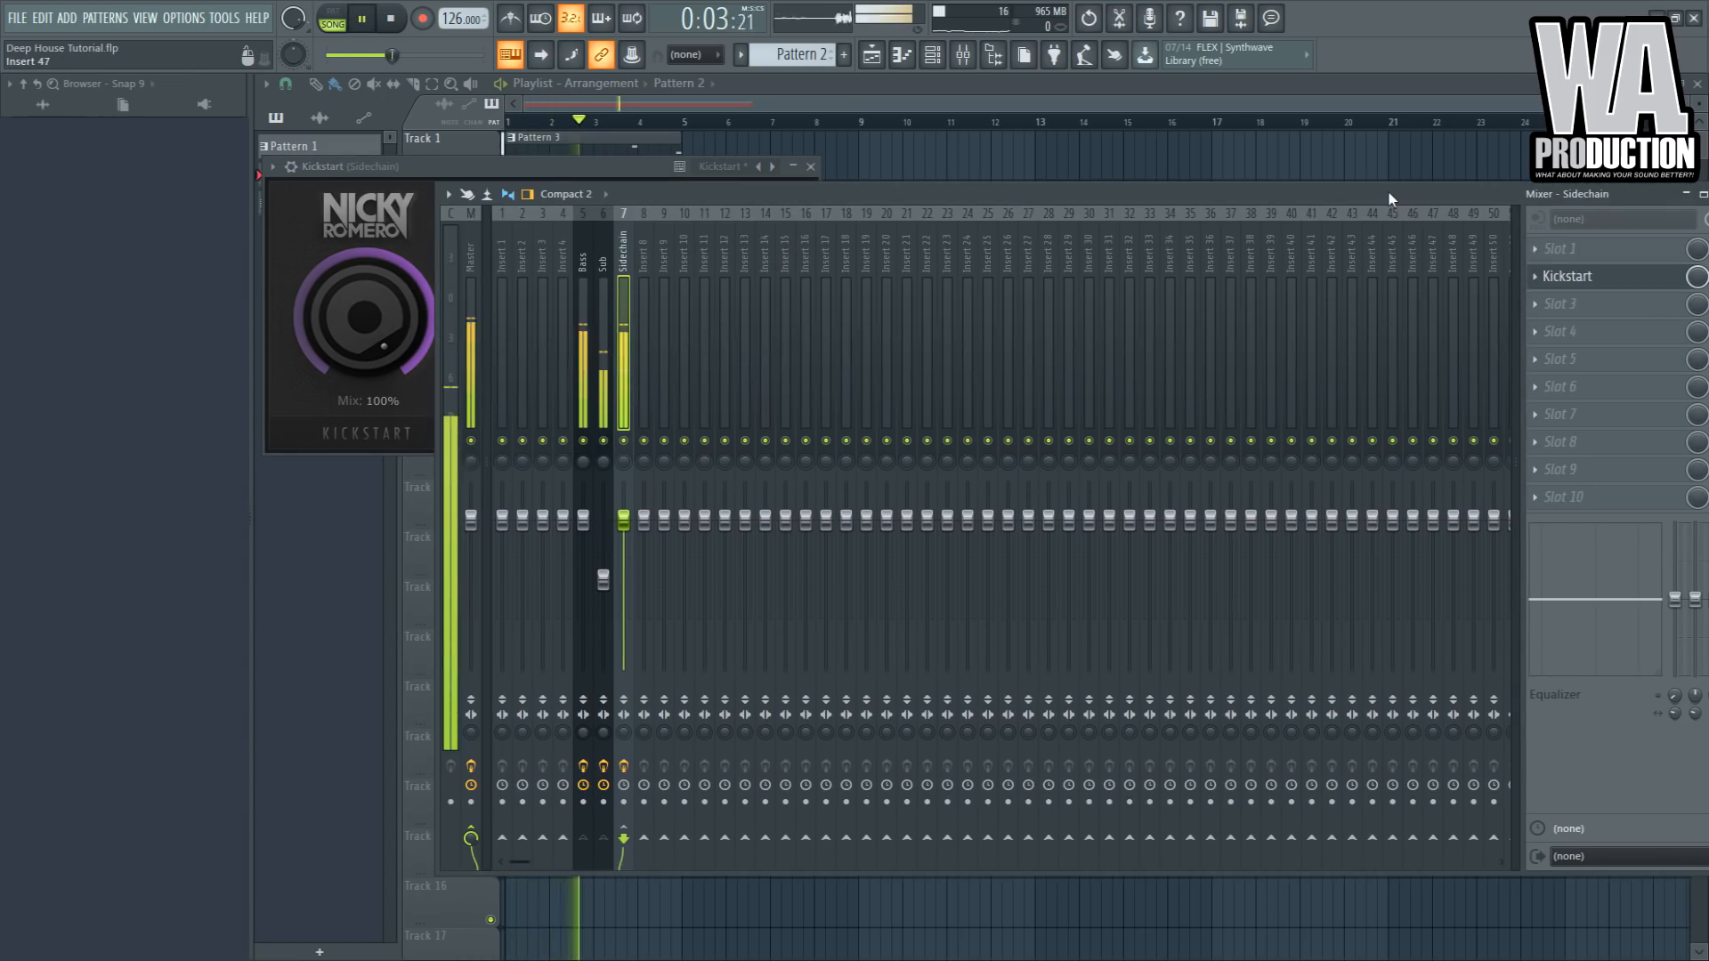
# - Load OTT into the Sidechain insert's first effect slot and set its Depth to 20%
pyautogui.moveTo(1384, 198); pyautogui.dragTo(1246, 199)
pyautogui.press('space')
pyautogui.click(1441, 251)
pyautogui.click(1002, 648)
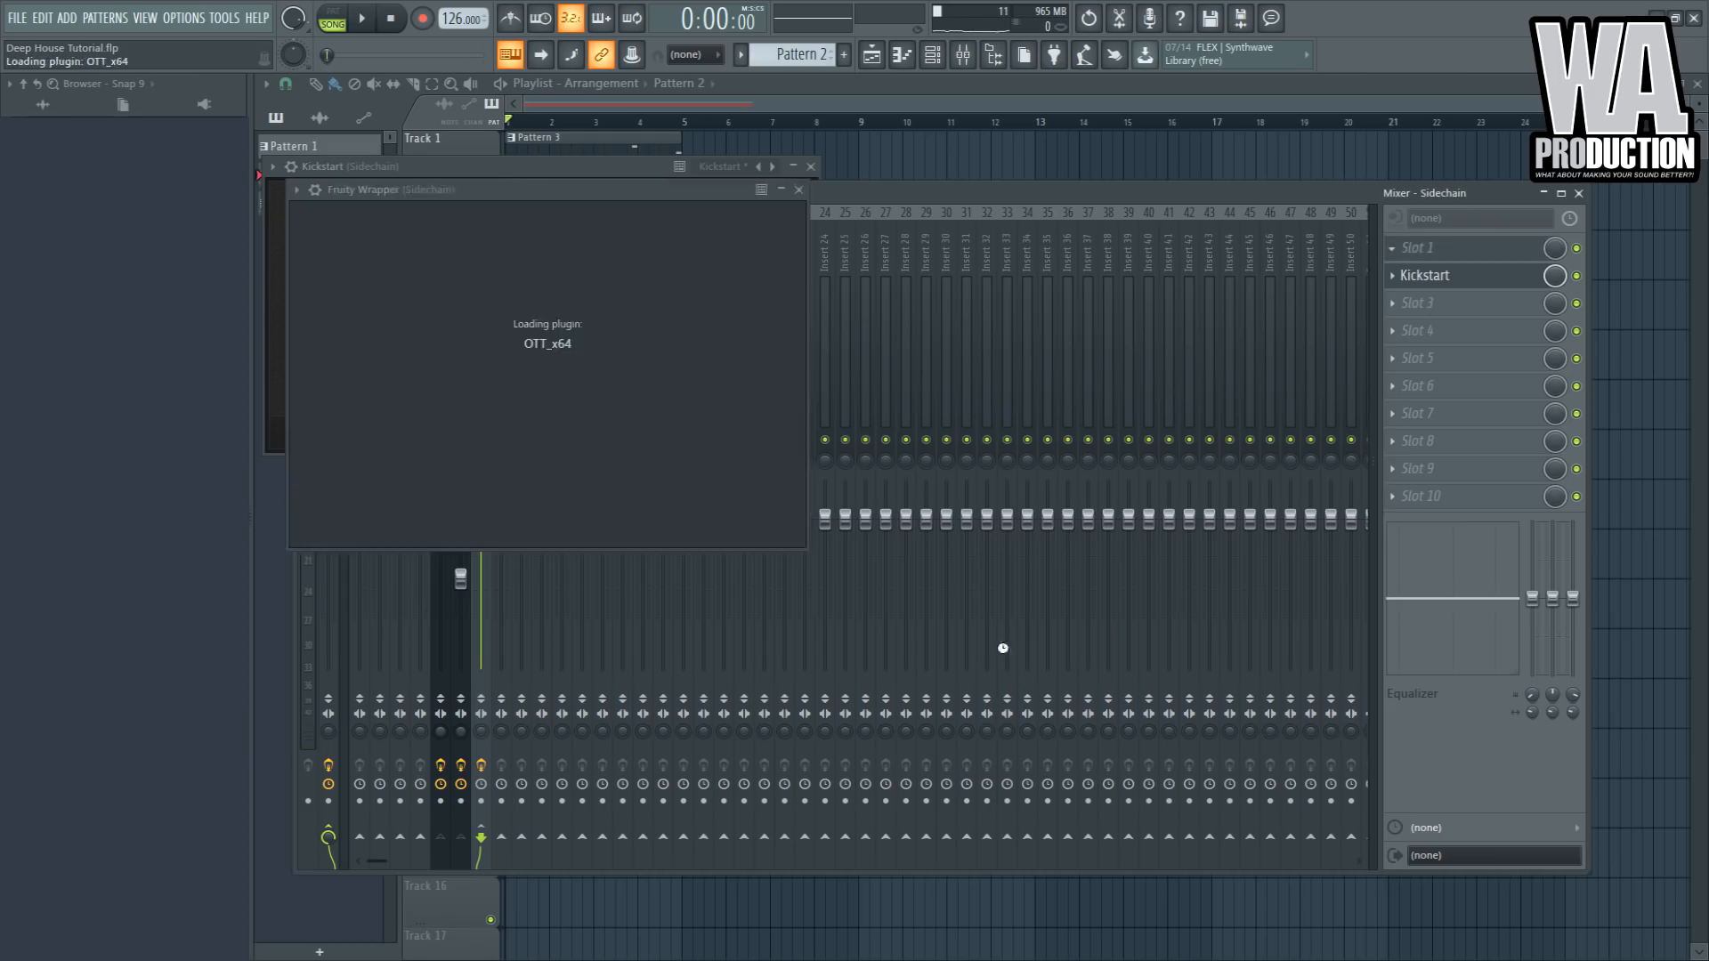
pyautogui.moveTo(321, 309); pyautogui.dragTo(326, 404)
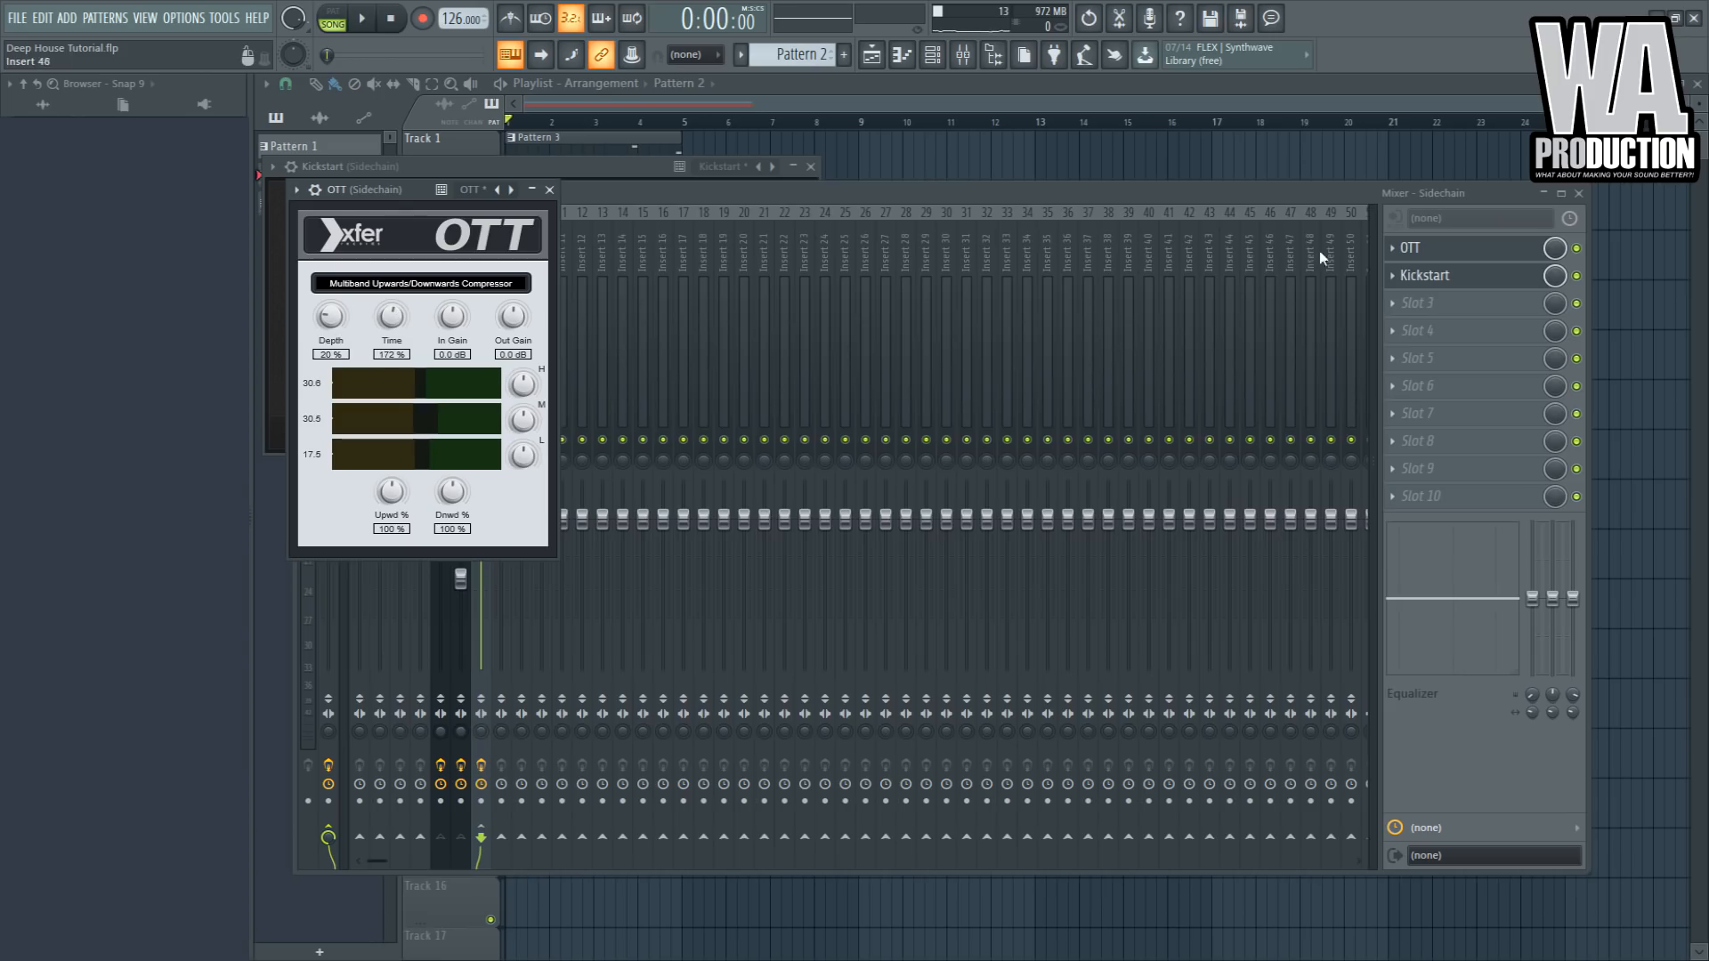
# - Add Fruity Parametric EQ 2 to the Sidechain insert's third slot during playback and reshape its bands
pyautogui.moveTo(417, 191); pyautogui.dragTo(452, 190)
pyautogui.press('space')
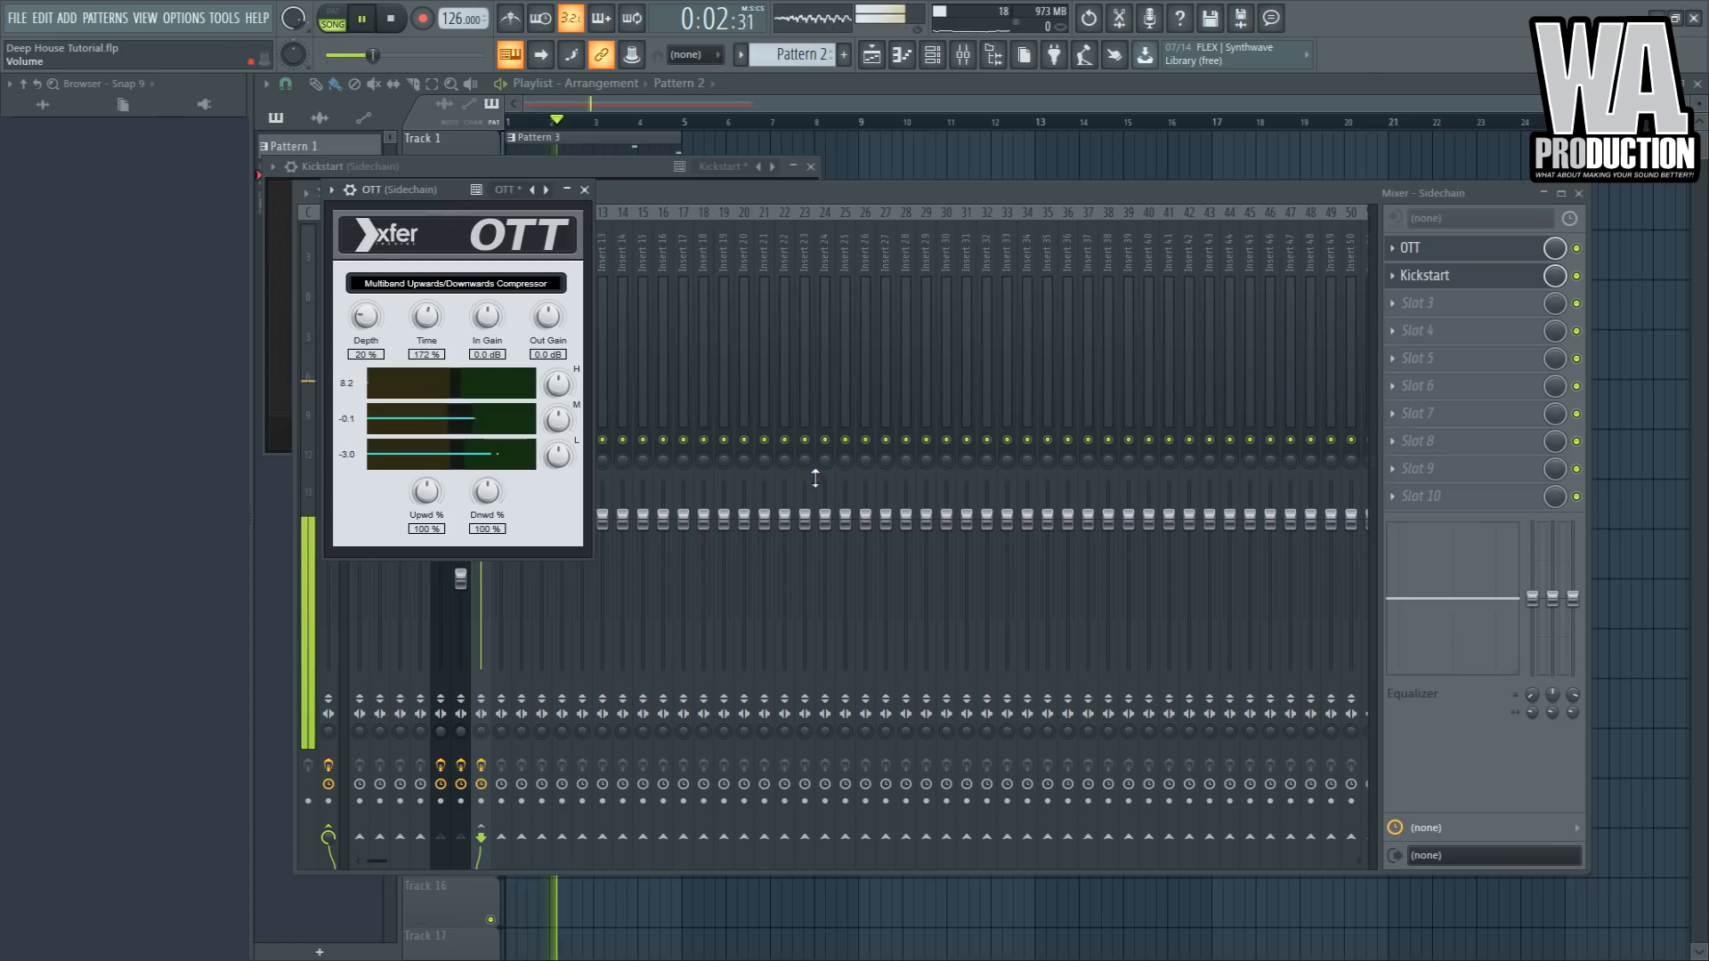
pyautogui.click(1448, 307)
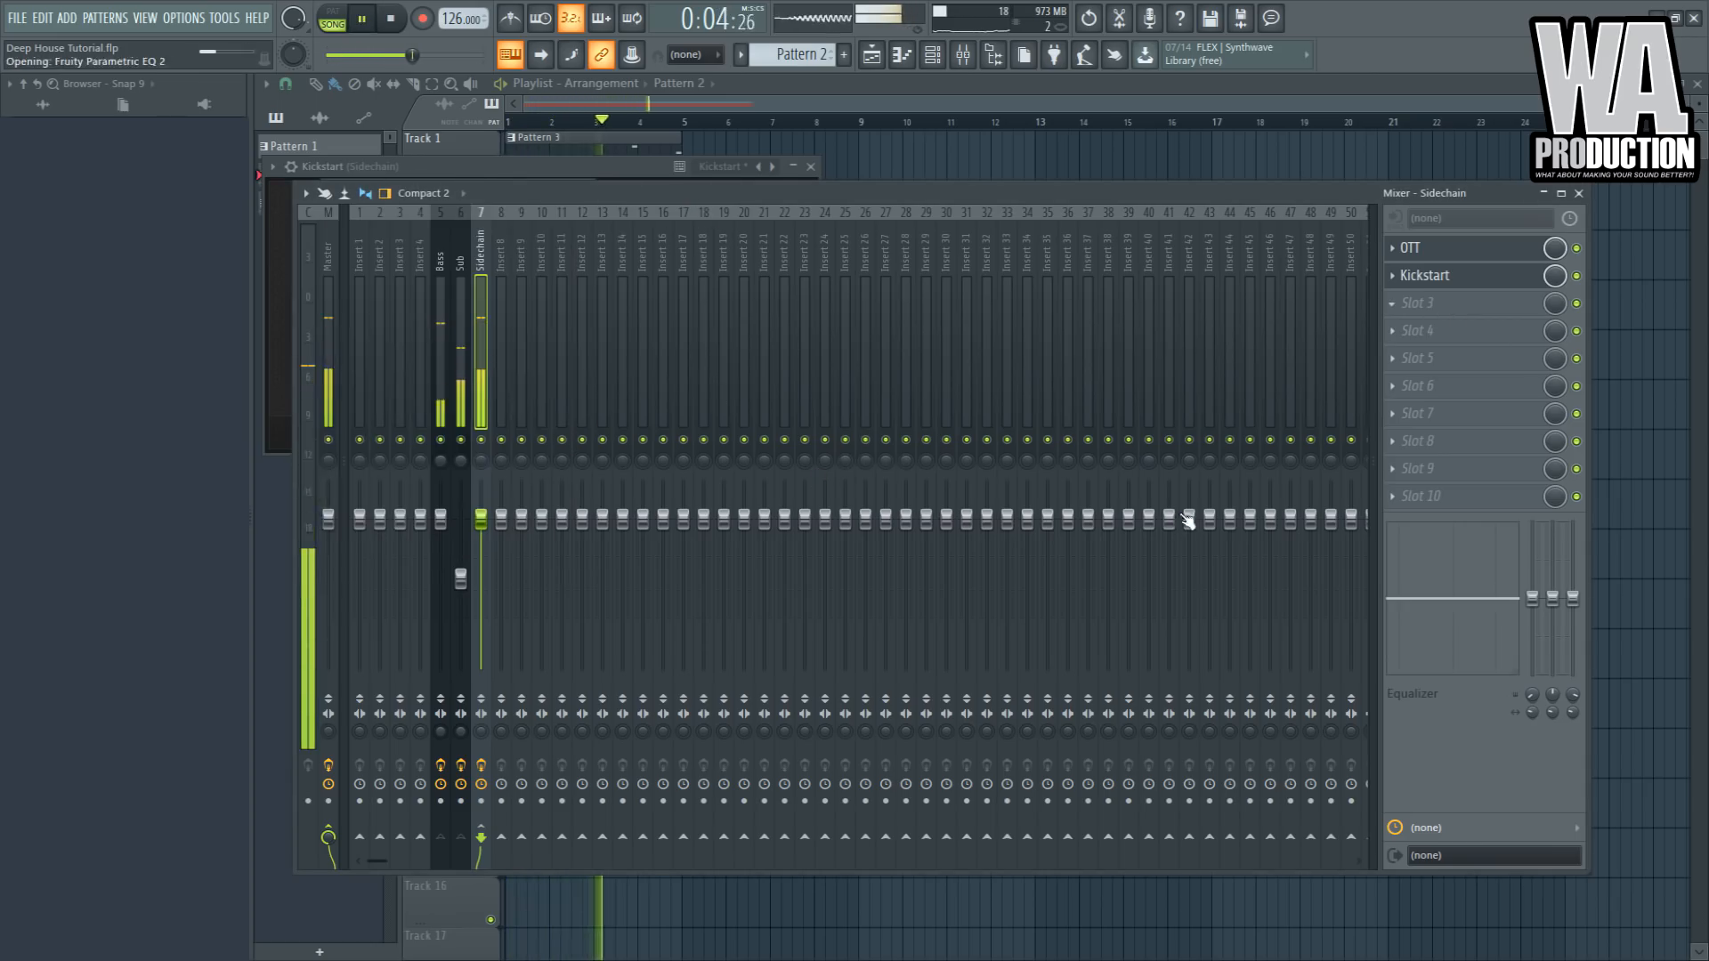
pyautogui.click(1180, 512)
pyautogui.moveTo(519, 357); pyautogui.dragTo(599, 362)
pyautogui.moveTo(397, 357); pyautogui.dragTo(397, 362)
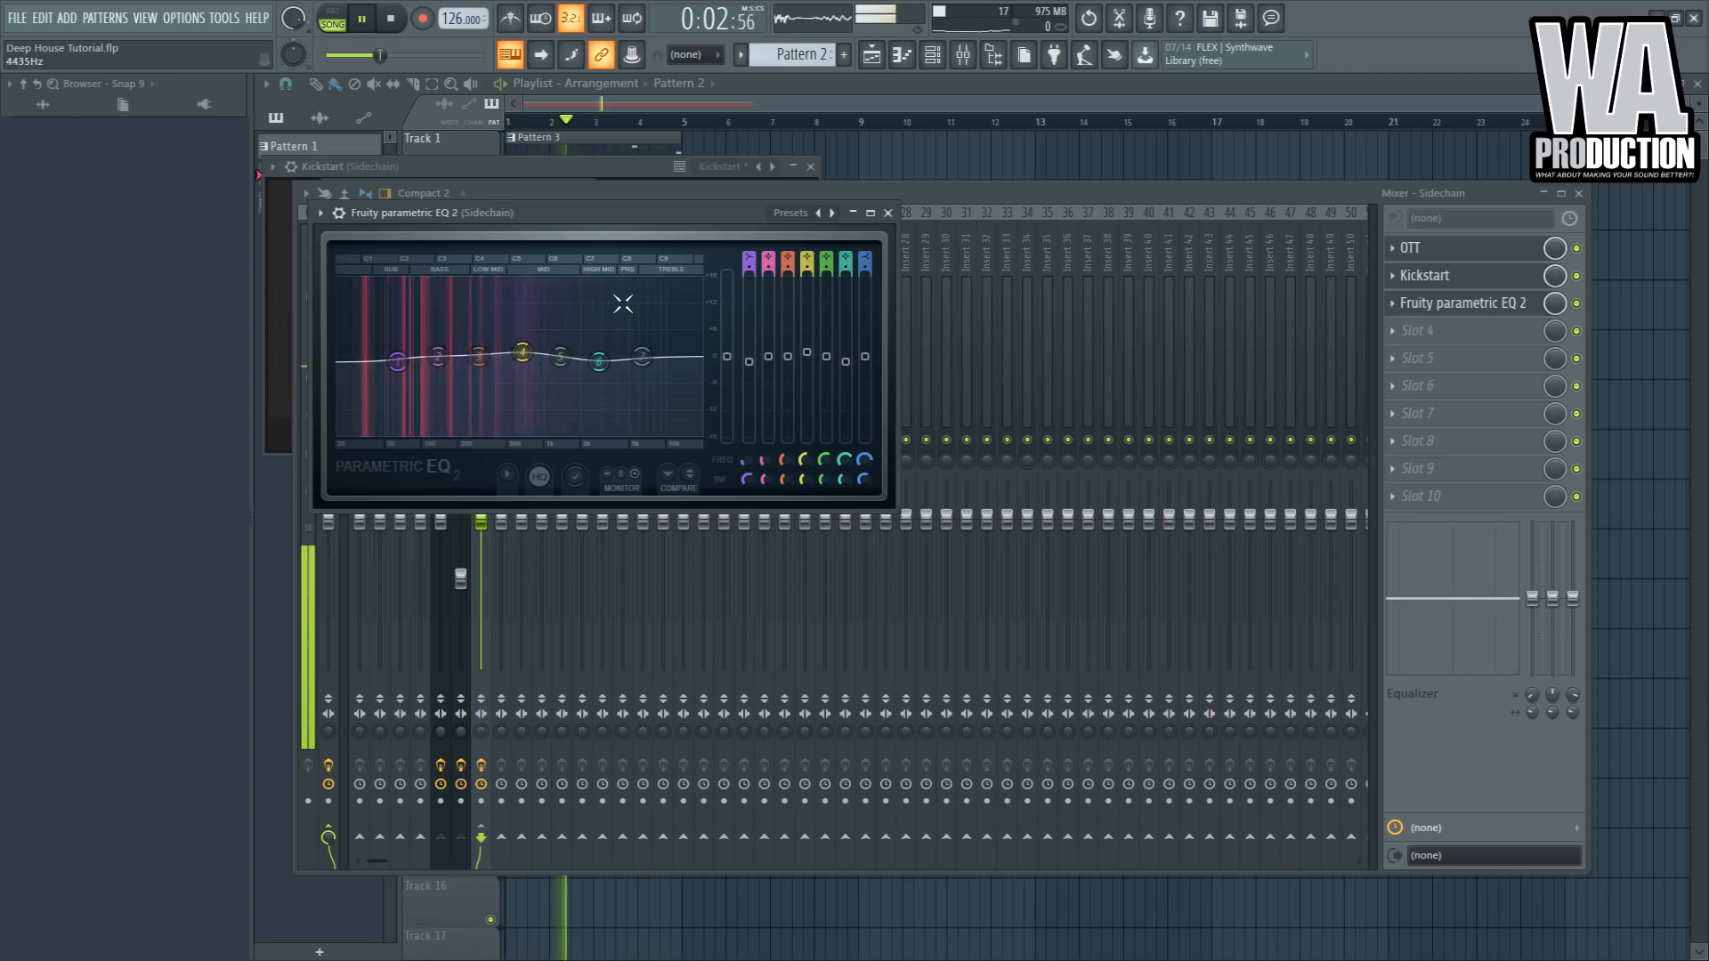
pyautogui.click(887, 213)
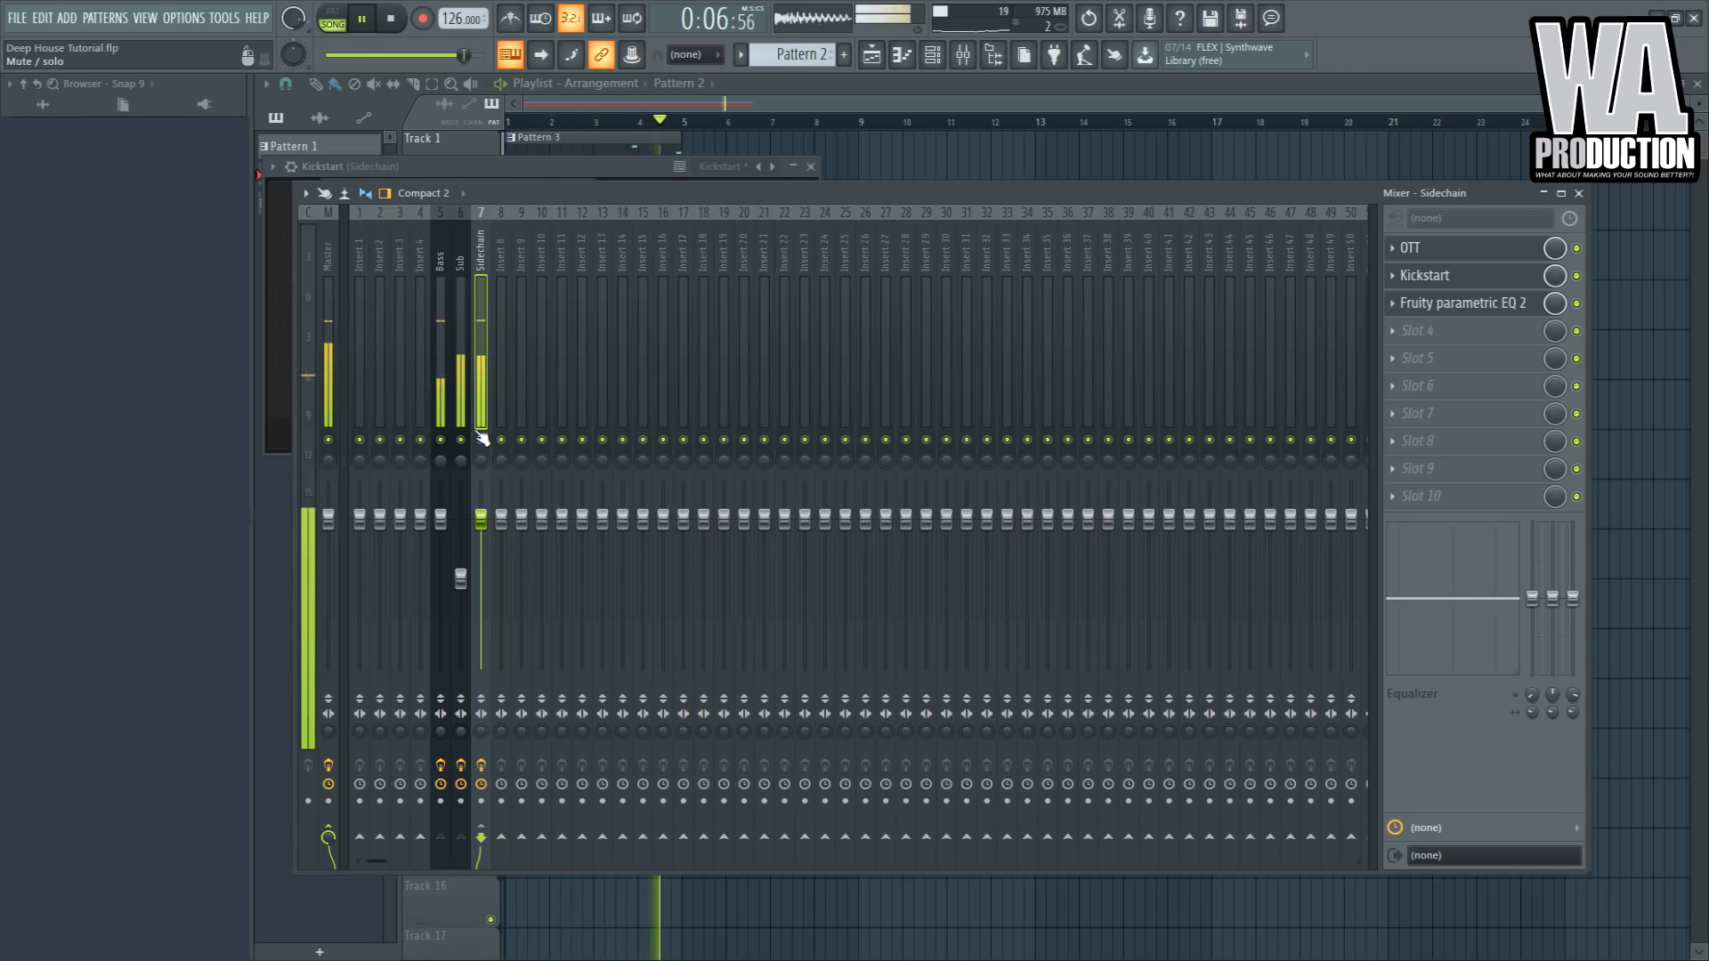
# - Open the Bass insert's first Parametric EQ 2 and shift a band lower in frequency, then close the mixer
pyautogui.click(447, 410)
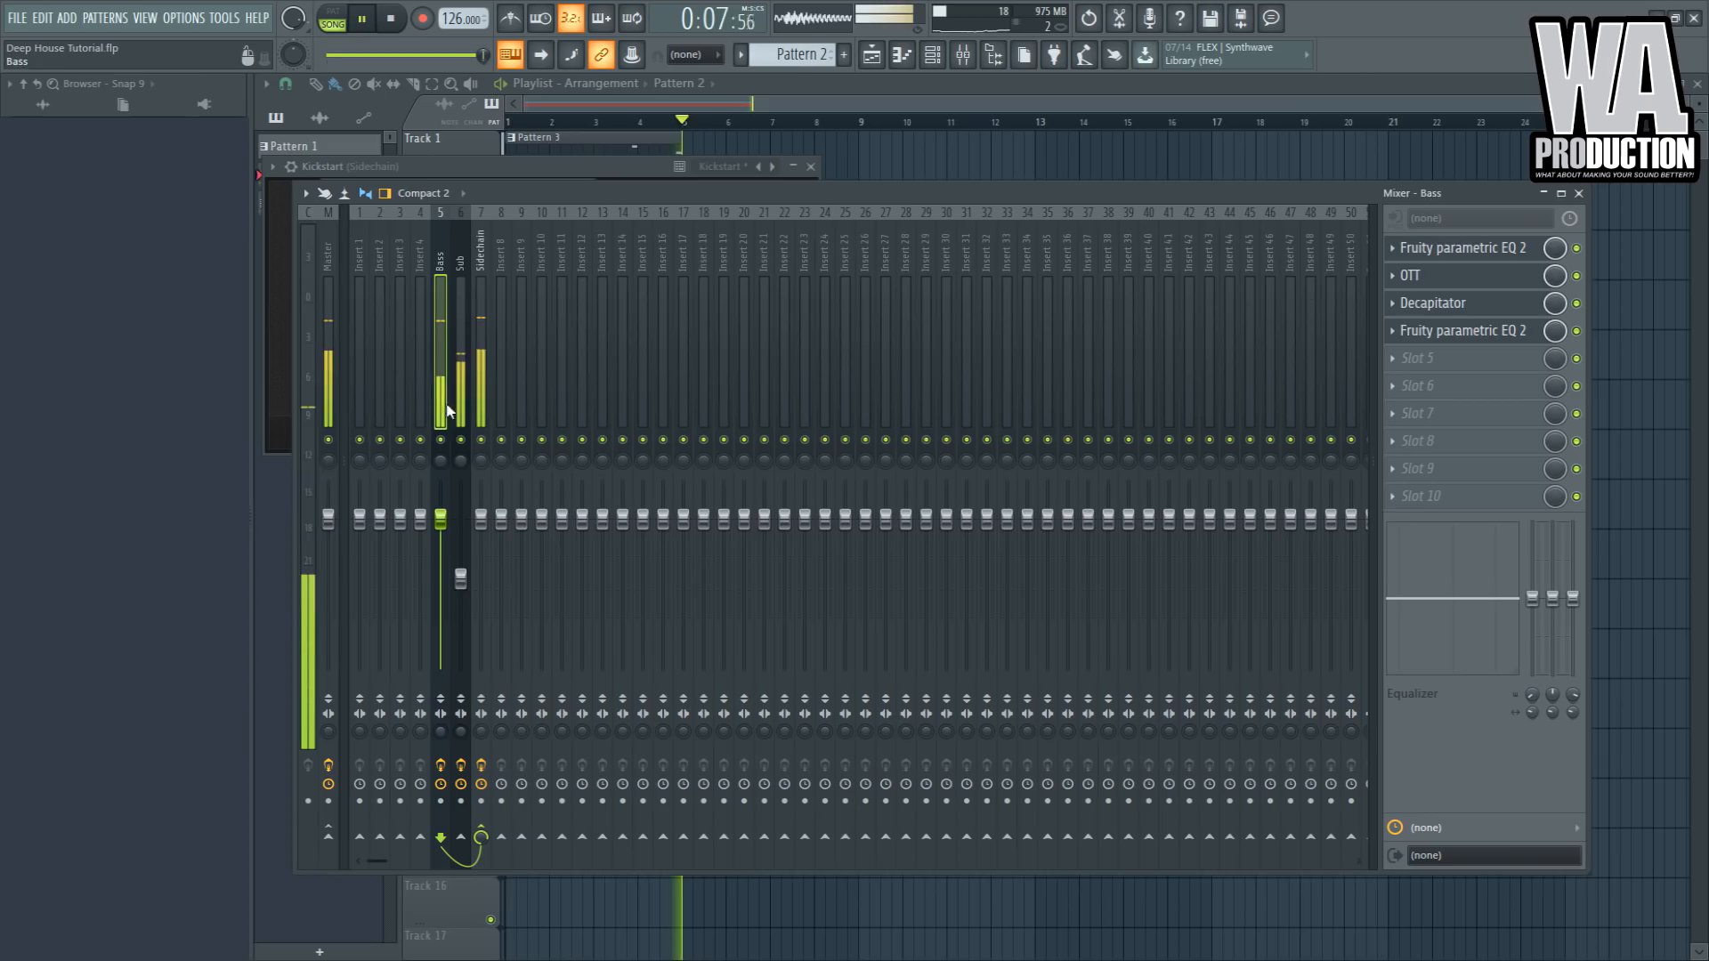
pyautogui.click(1460, 330)
pyautogui.click(1433, 249)
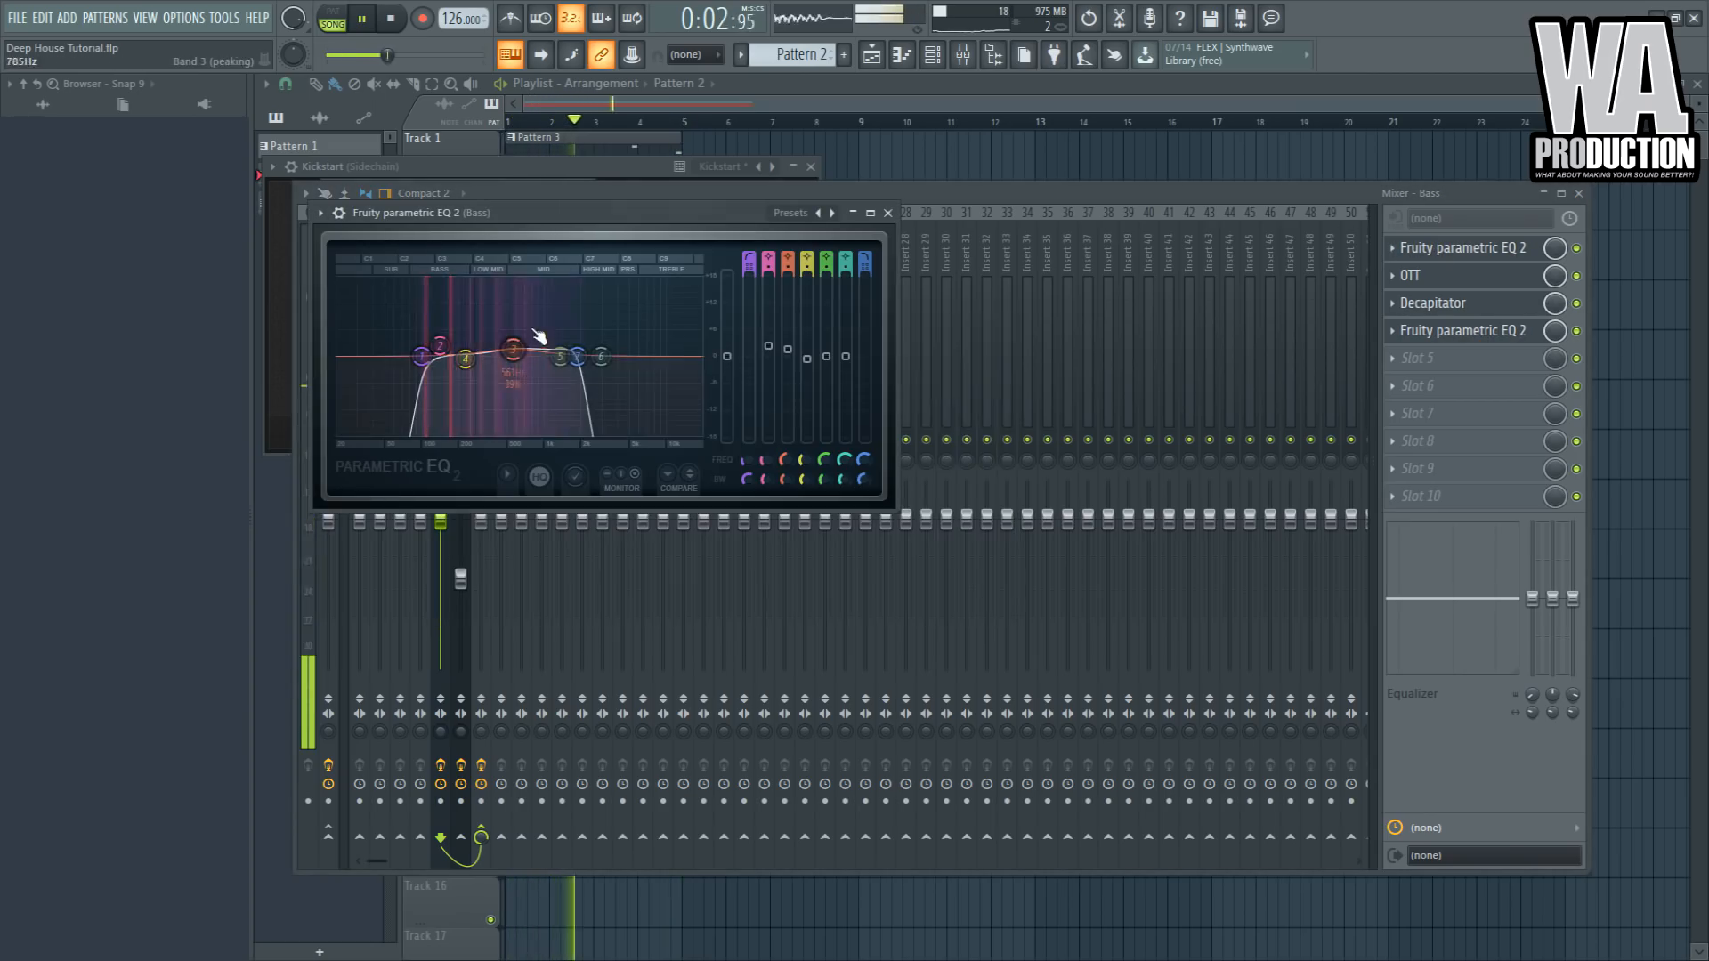
pyautogui.moveTo(624, 357); pyautogui.dragTo(589, 357)
pyautogui.click(887, 213)
pyautogui.press('space')
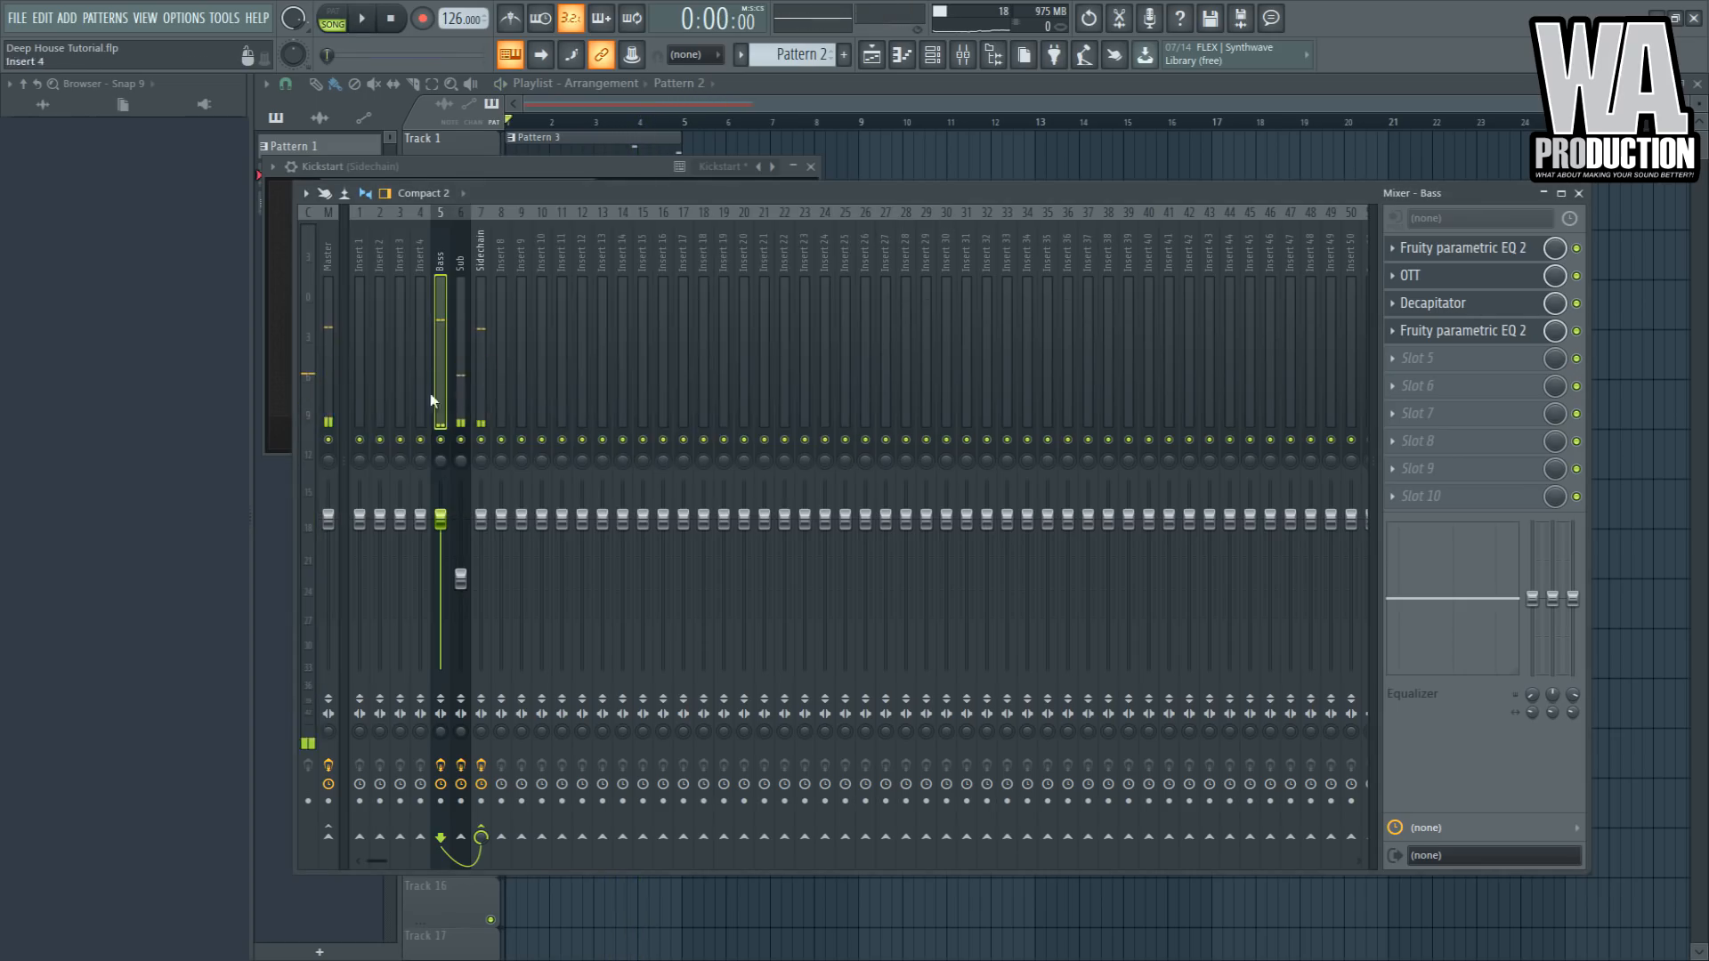
pyautogui.click(481, 411)
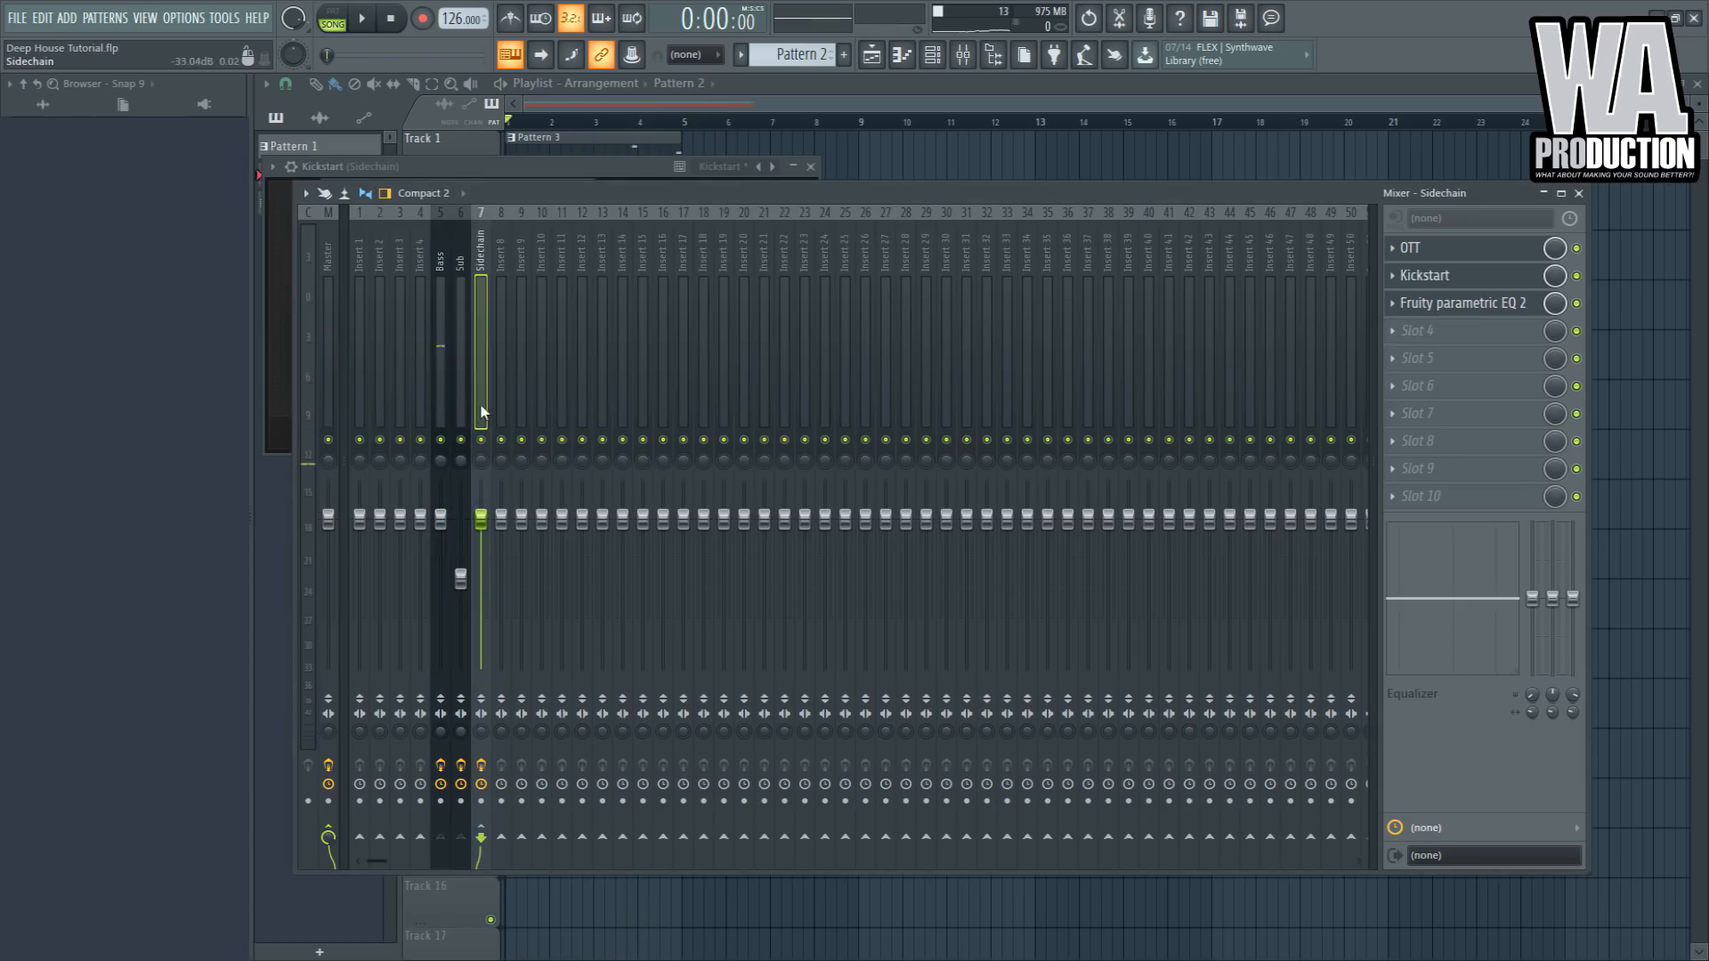
pyautogui.click(890, 161)
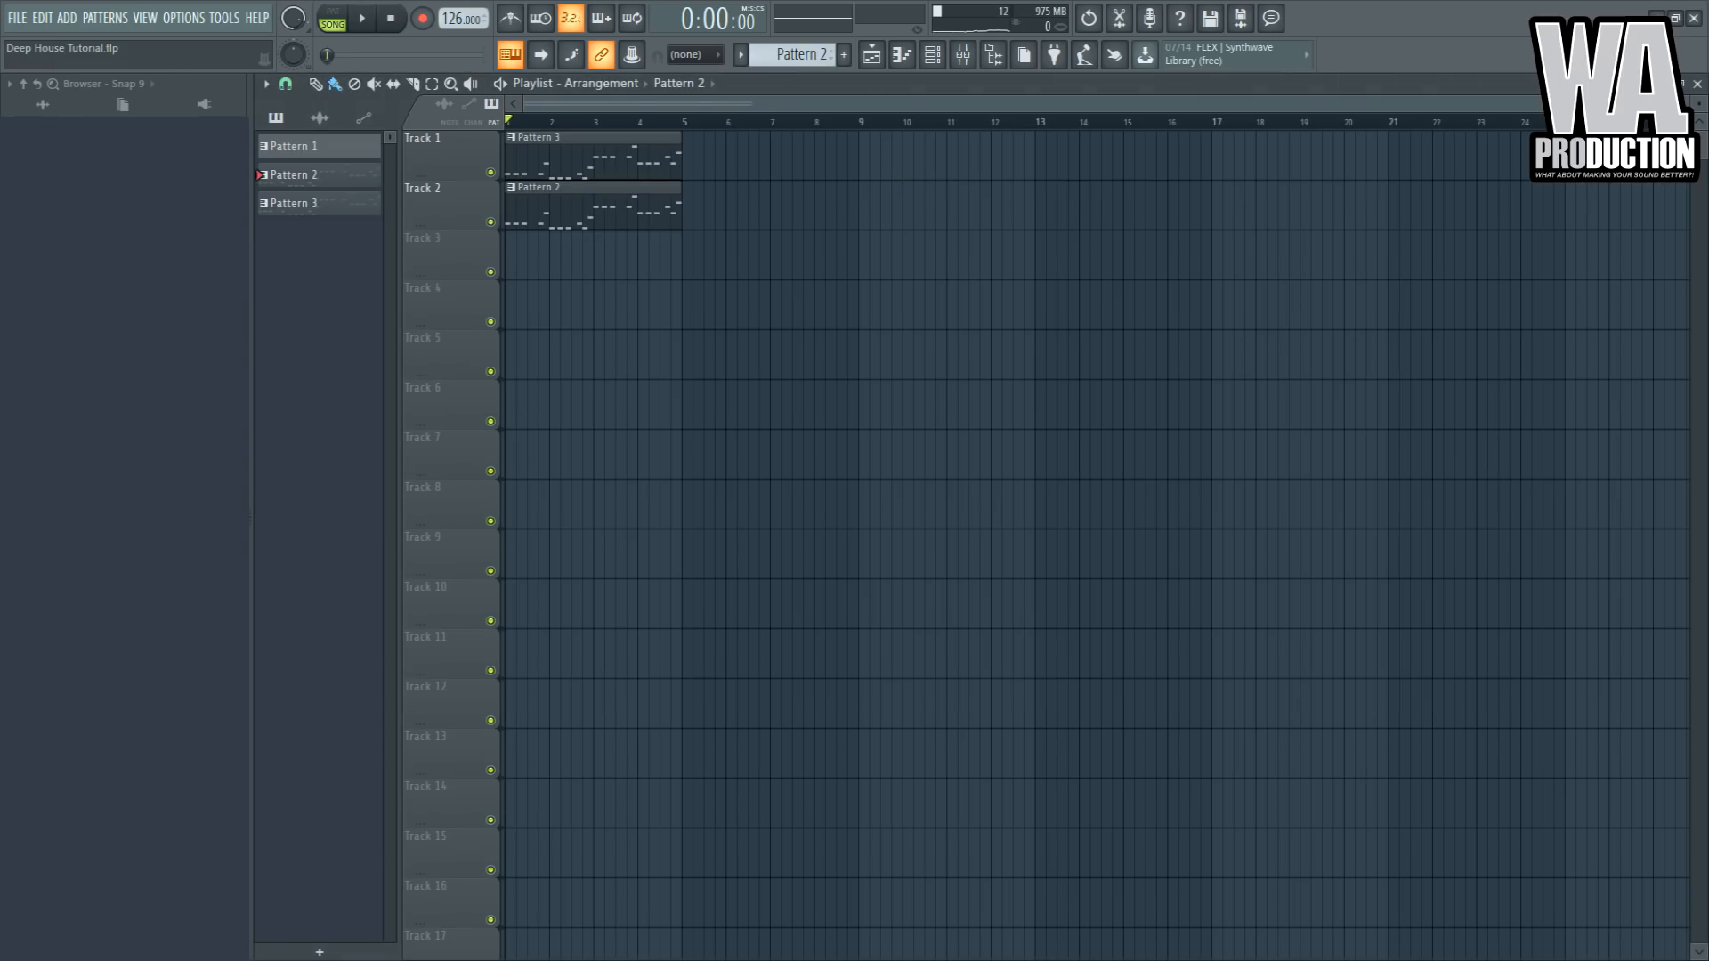